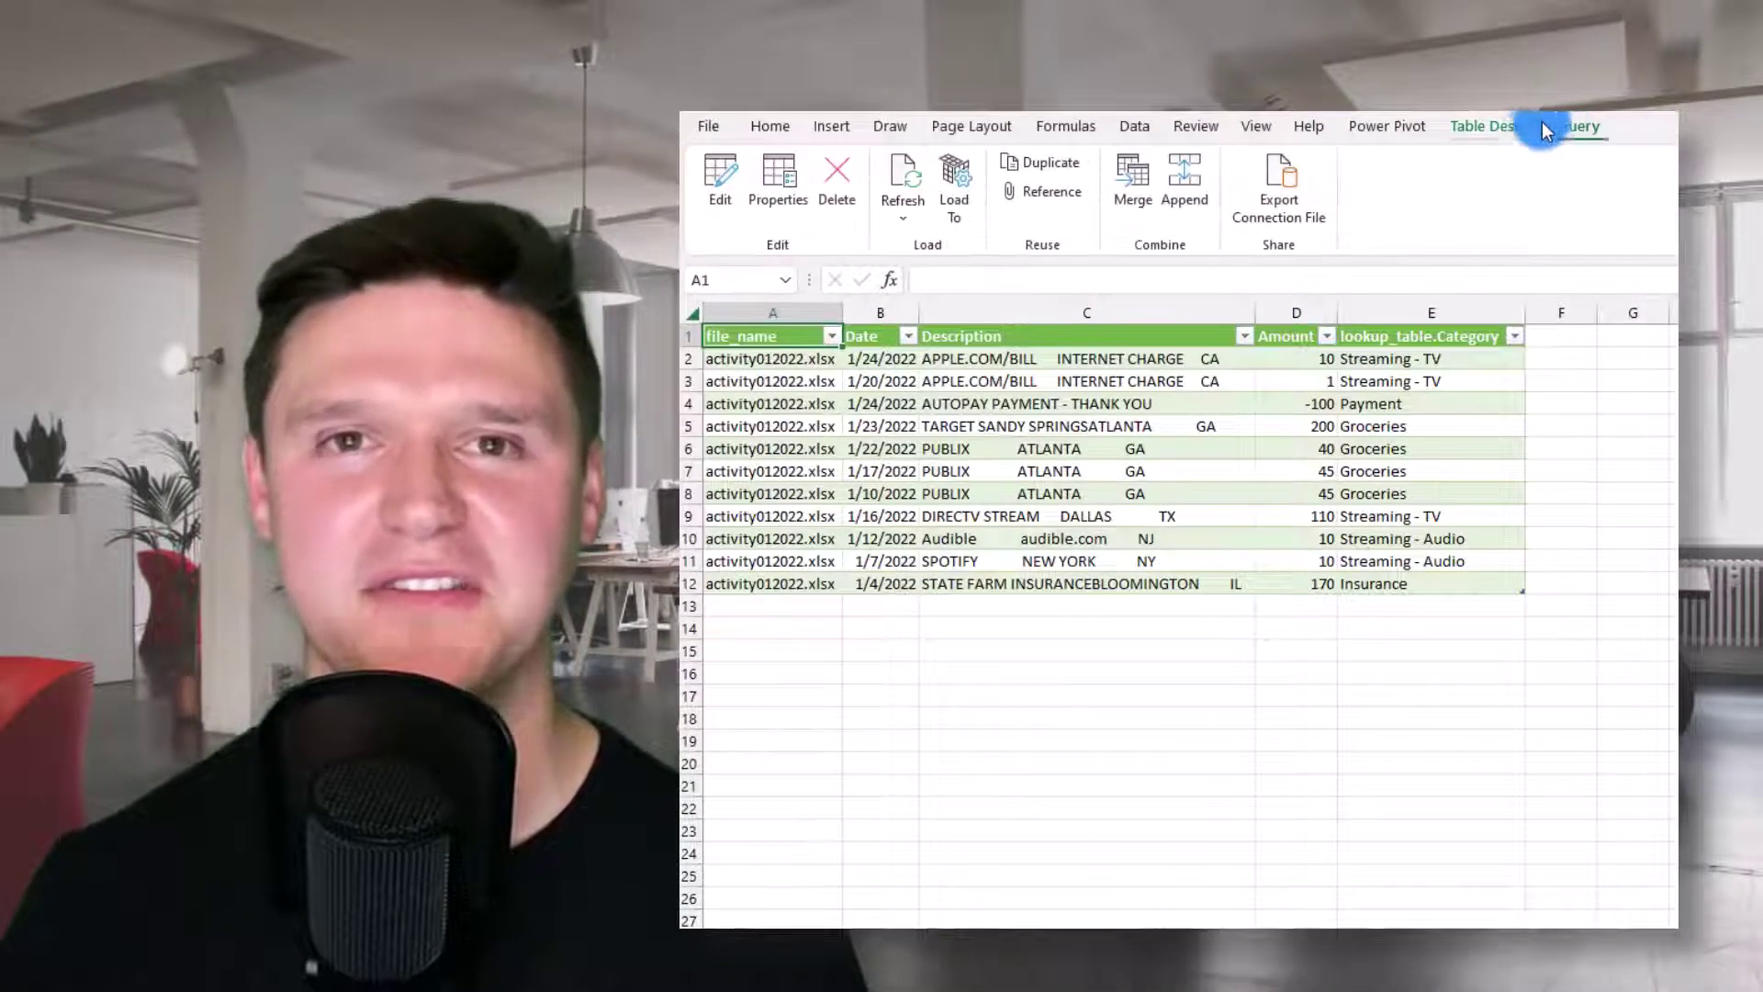
Step: Refresh the spend_by_category query so it loads February's transaction rows
left_click(892, 164)
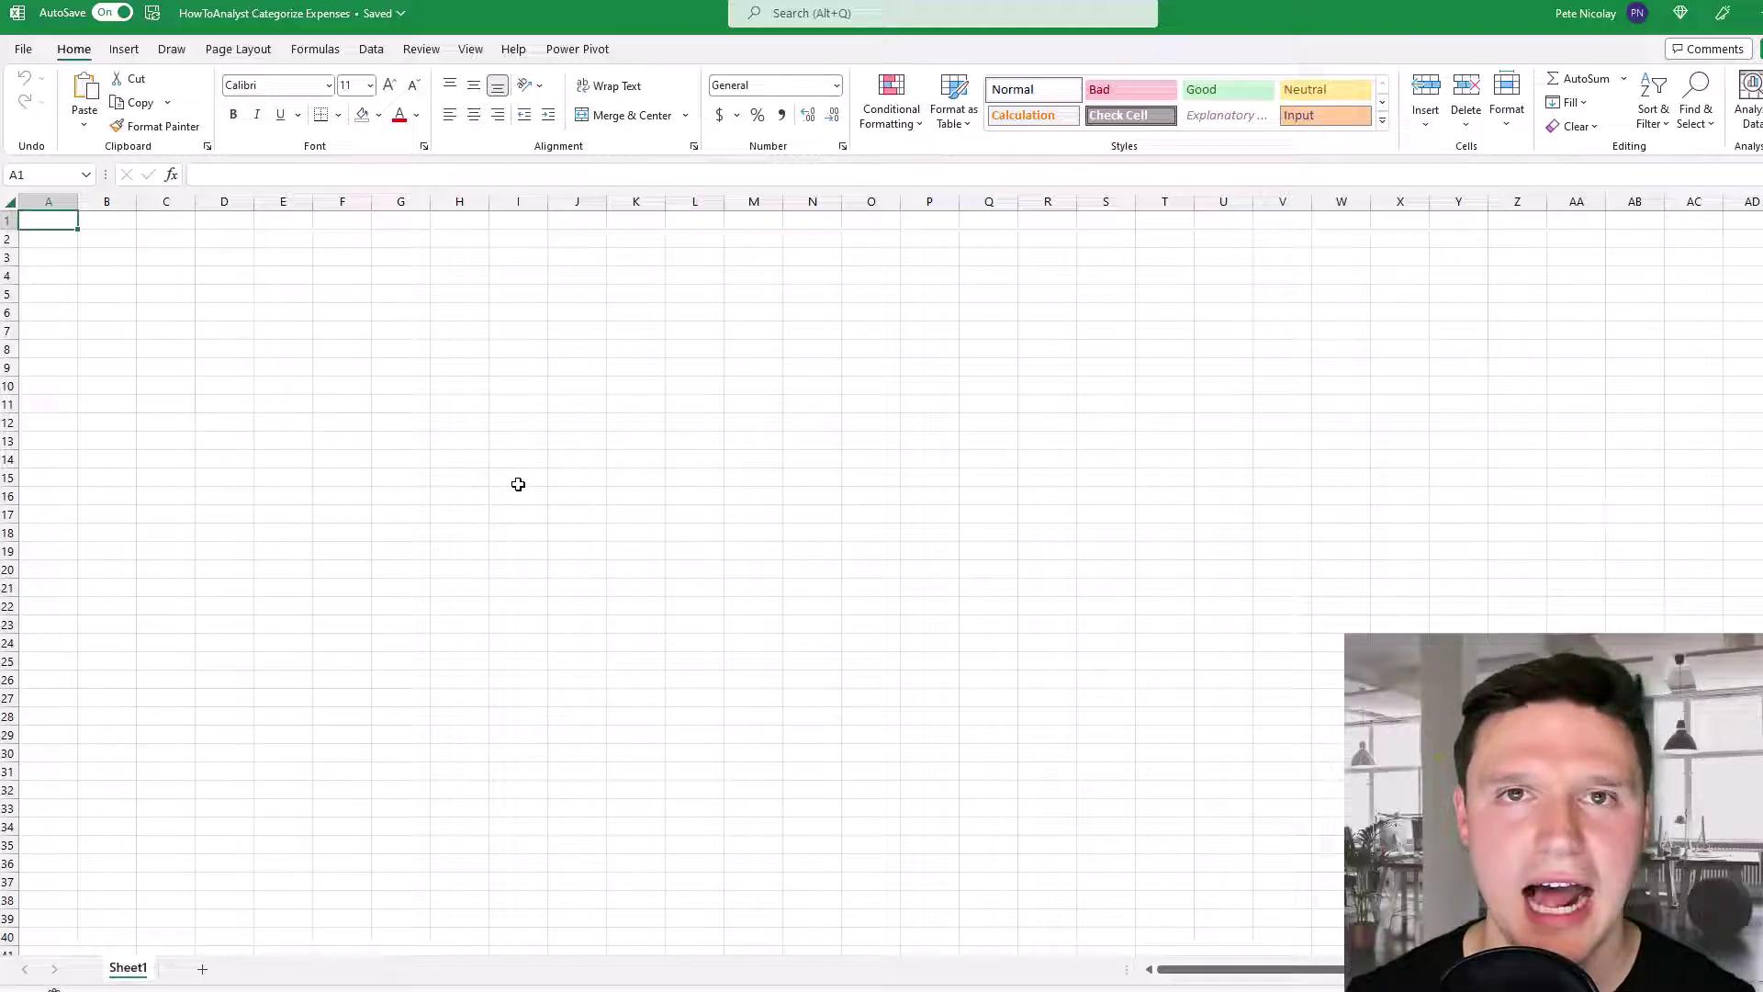
Step: Open the AmEx_Working_01 folder and launch the activity012022 January statement workbook
key("alt+Tab")
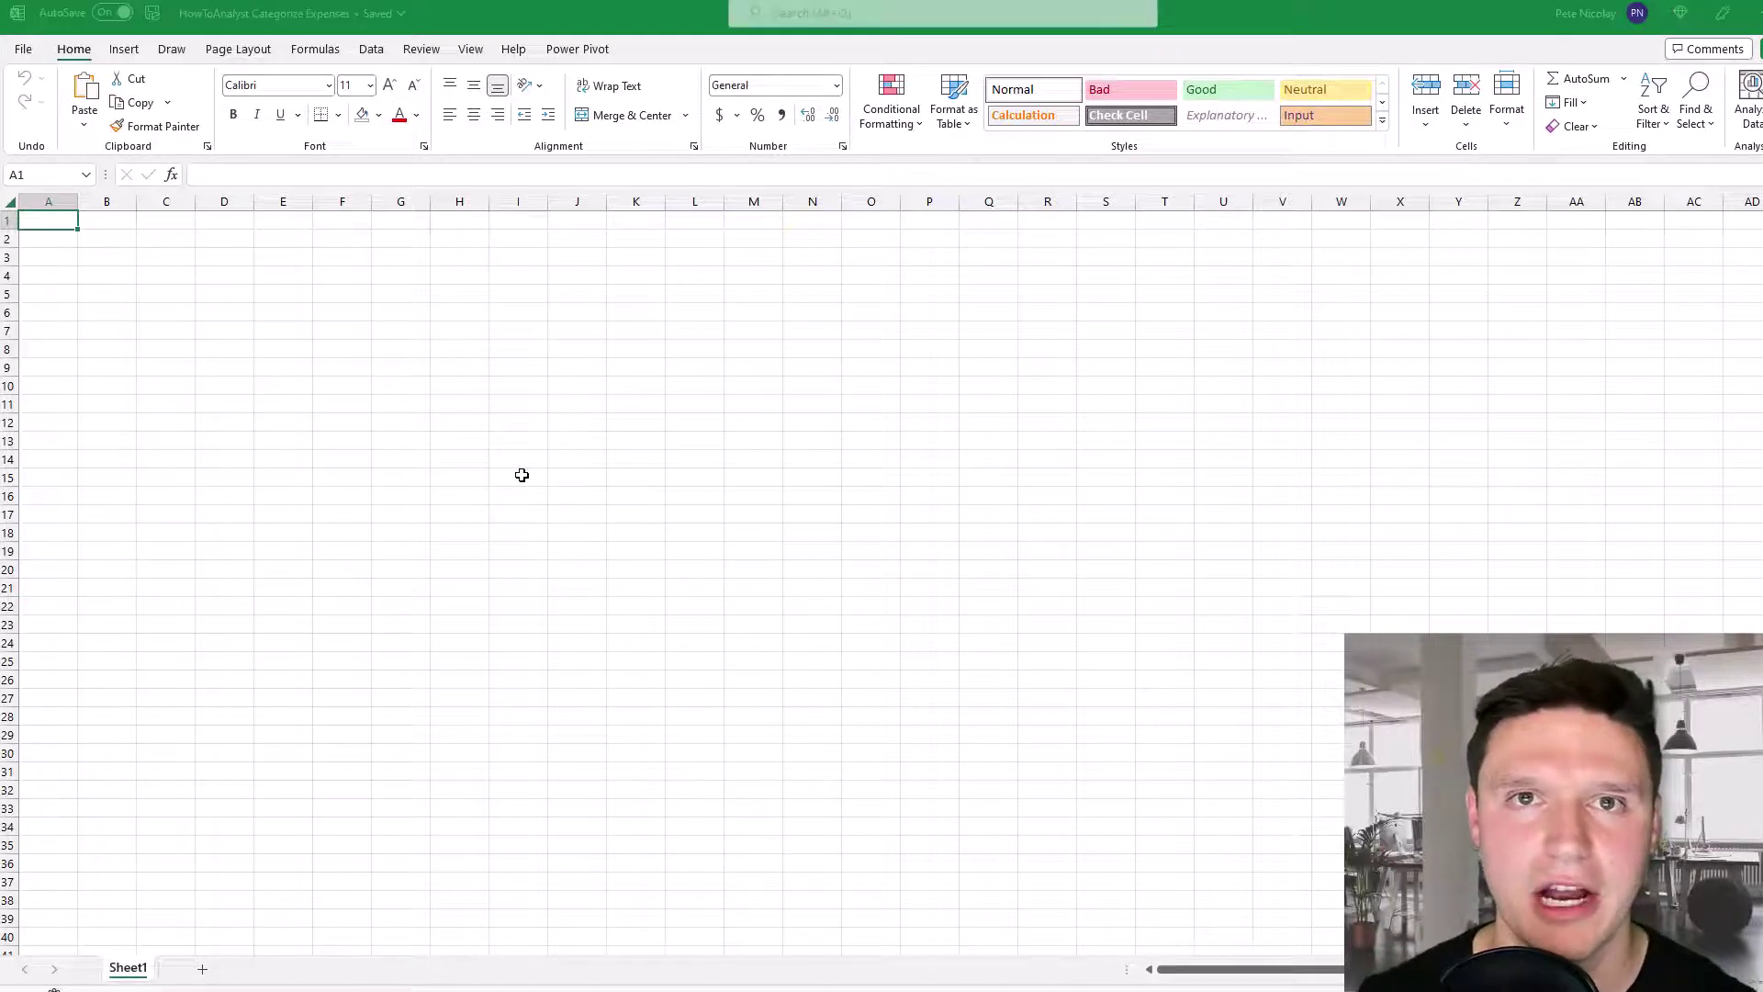
left_click(559, 316)
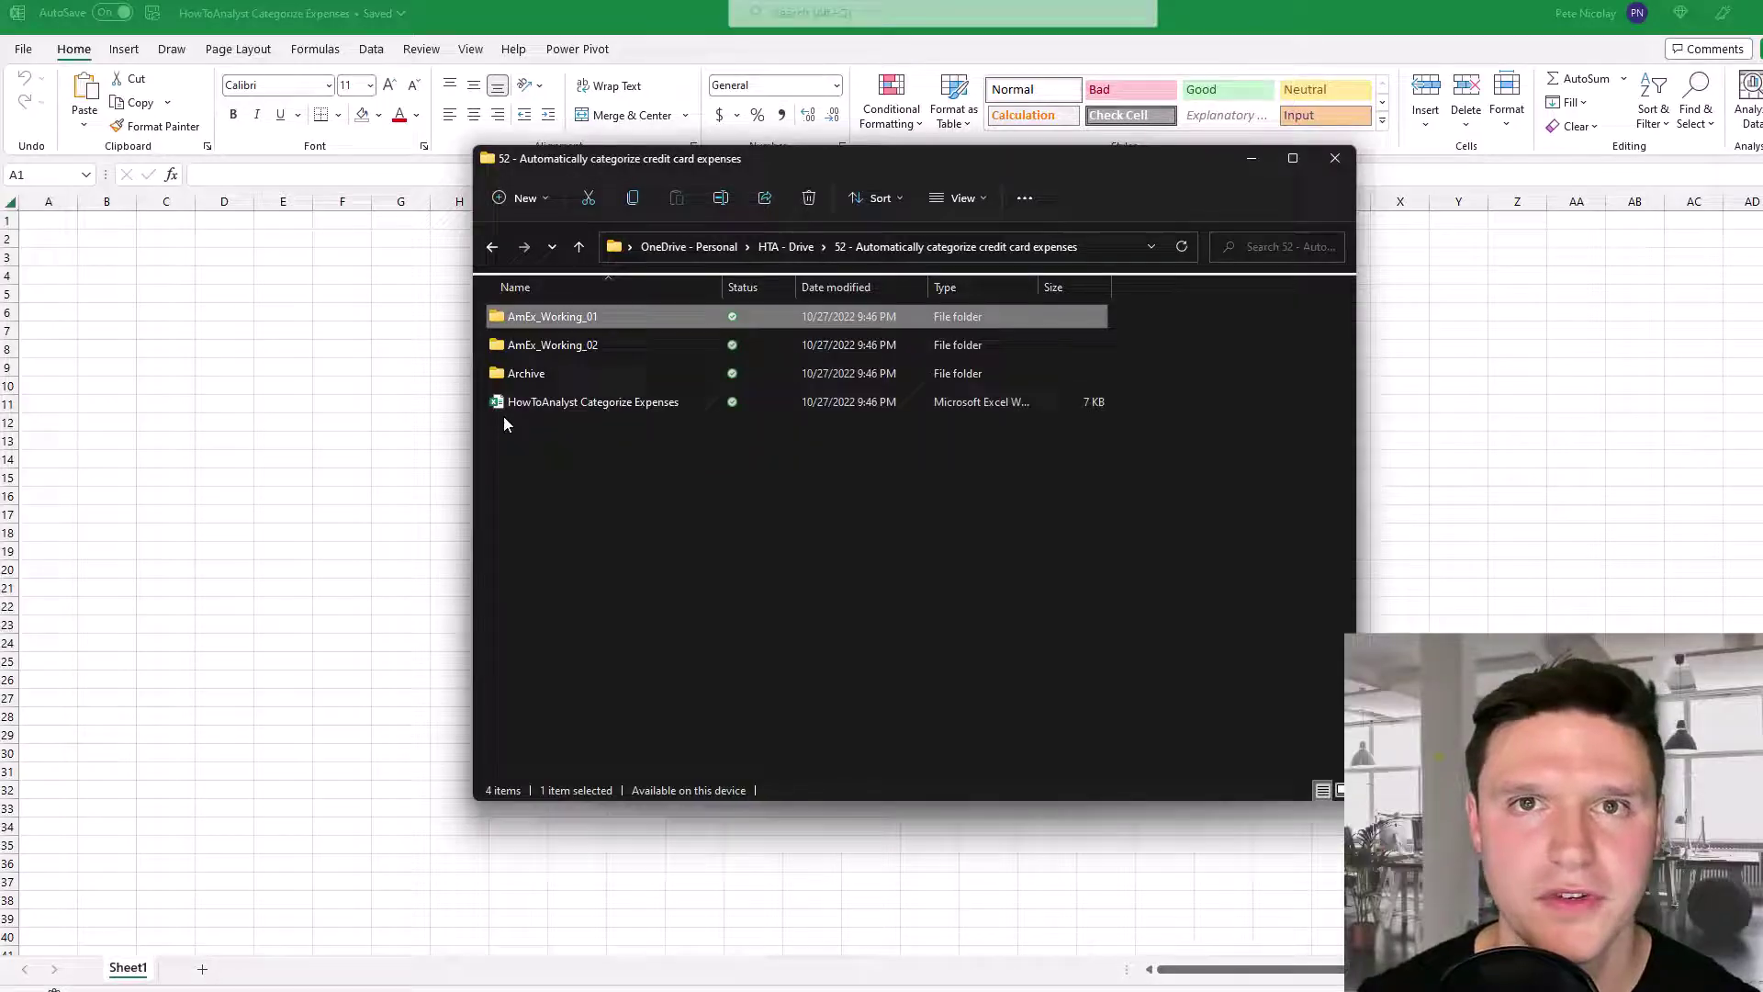
double_click(588, 322)
double_click(571, 317)
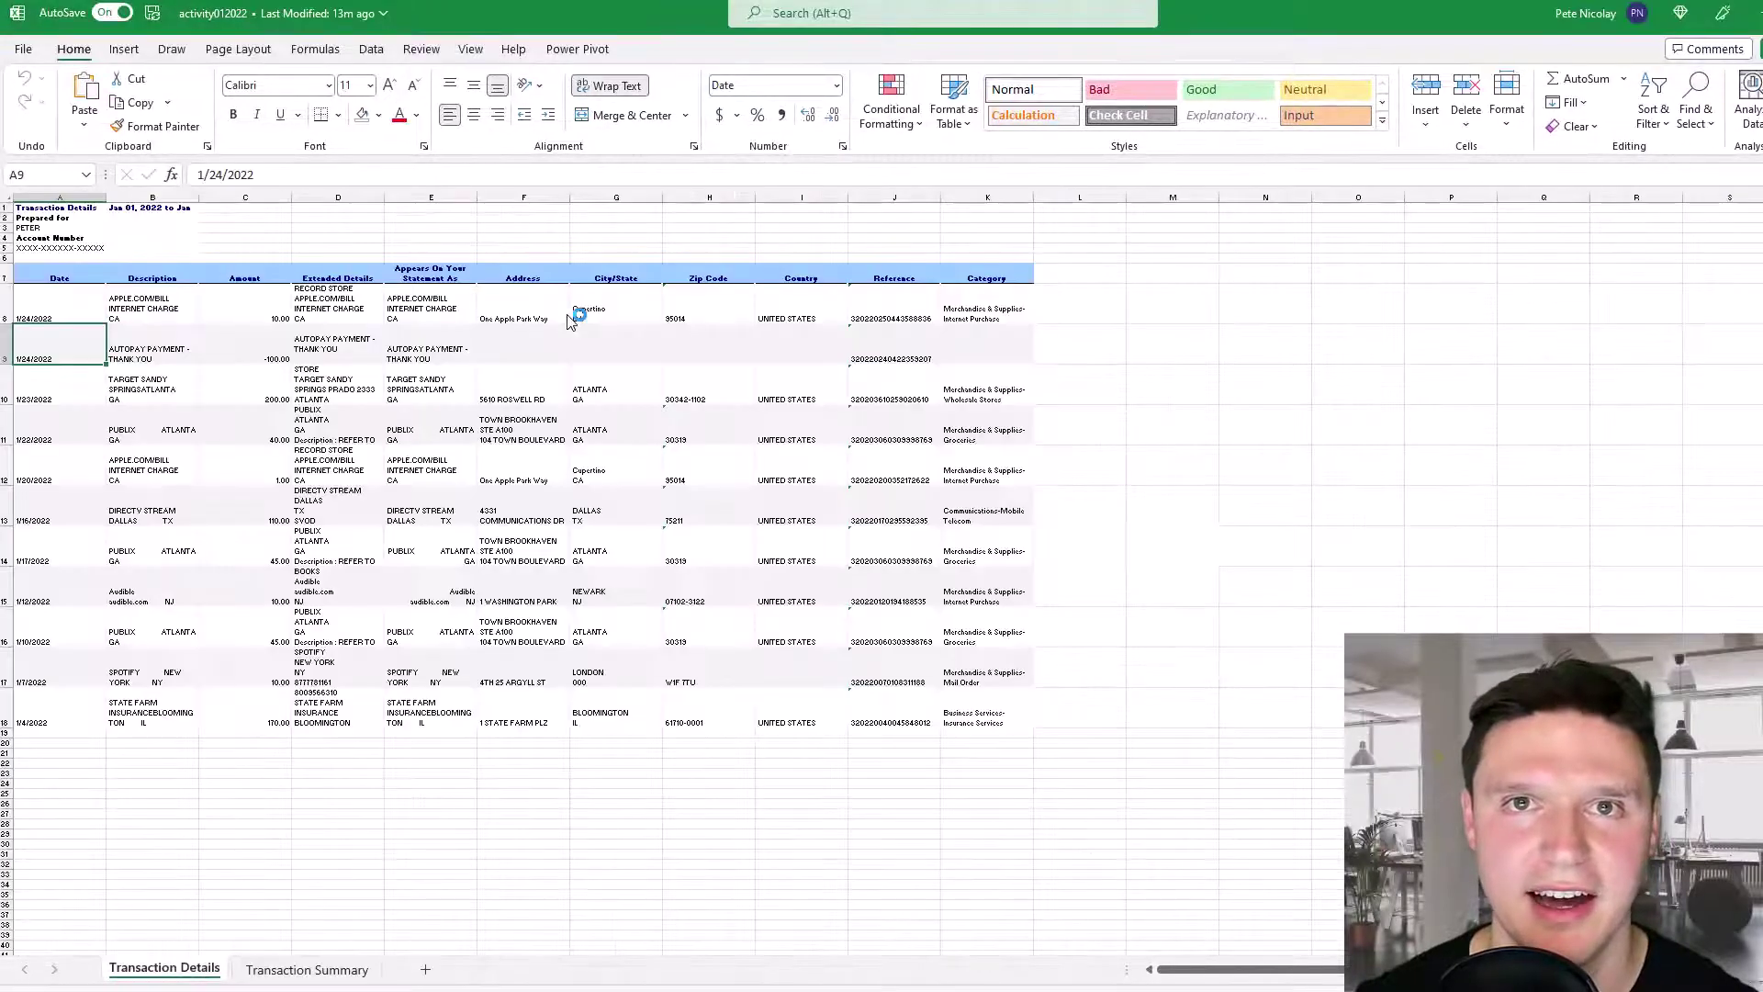
Step: Copy the January transaction table and paste it at B2 of Sheet1
key("Down")
key("Down")
key("Down")
key("Down")
key("Down")
key("ctrl+shift+Right")
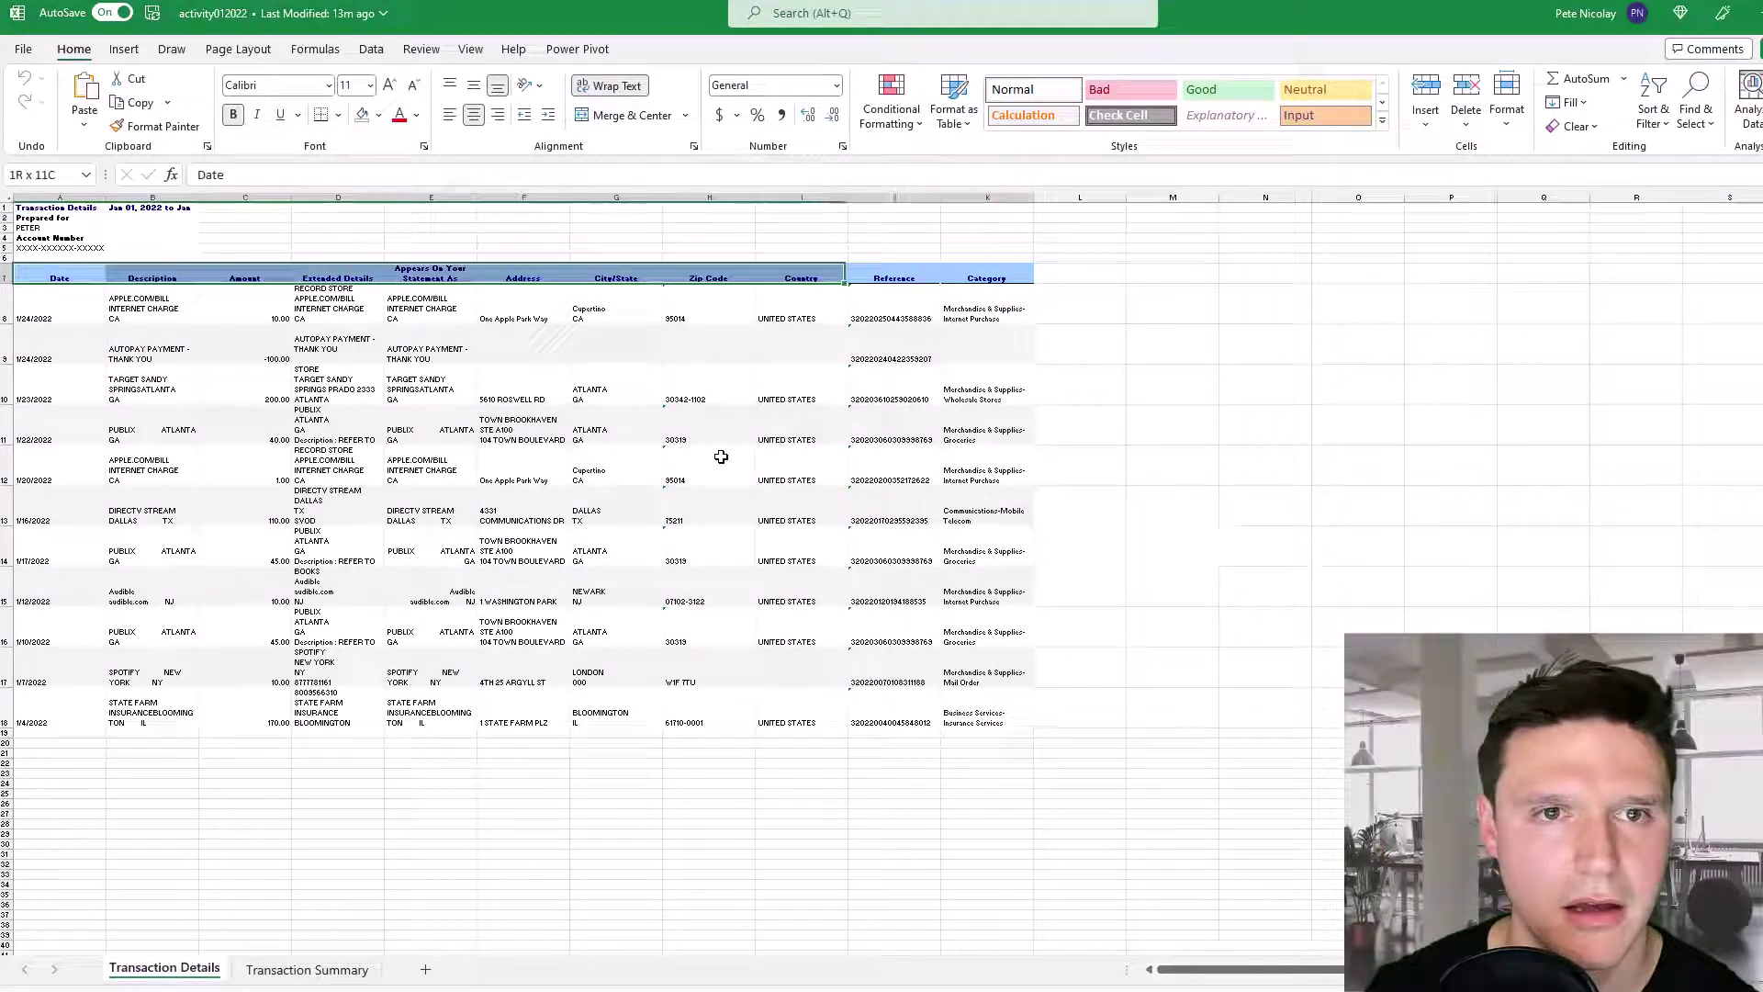
key("ctrl+shift+Down")
key("ctrl+c")
key("alt+Tab")
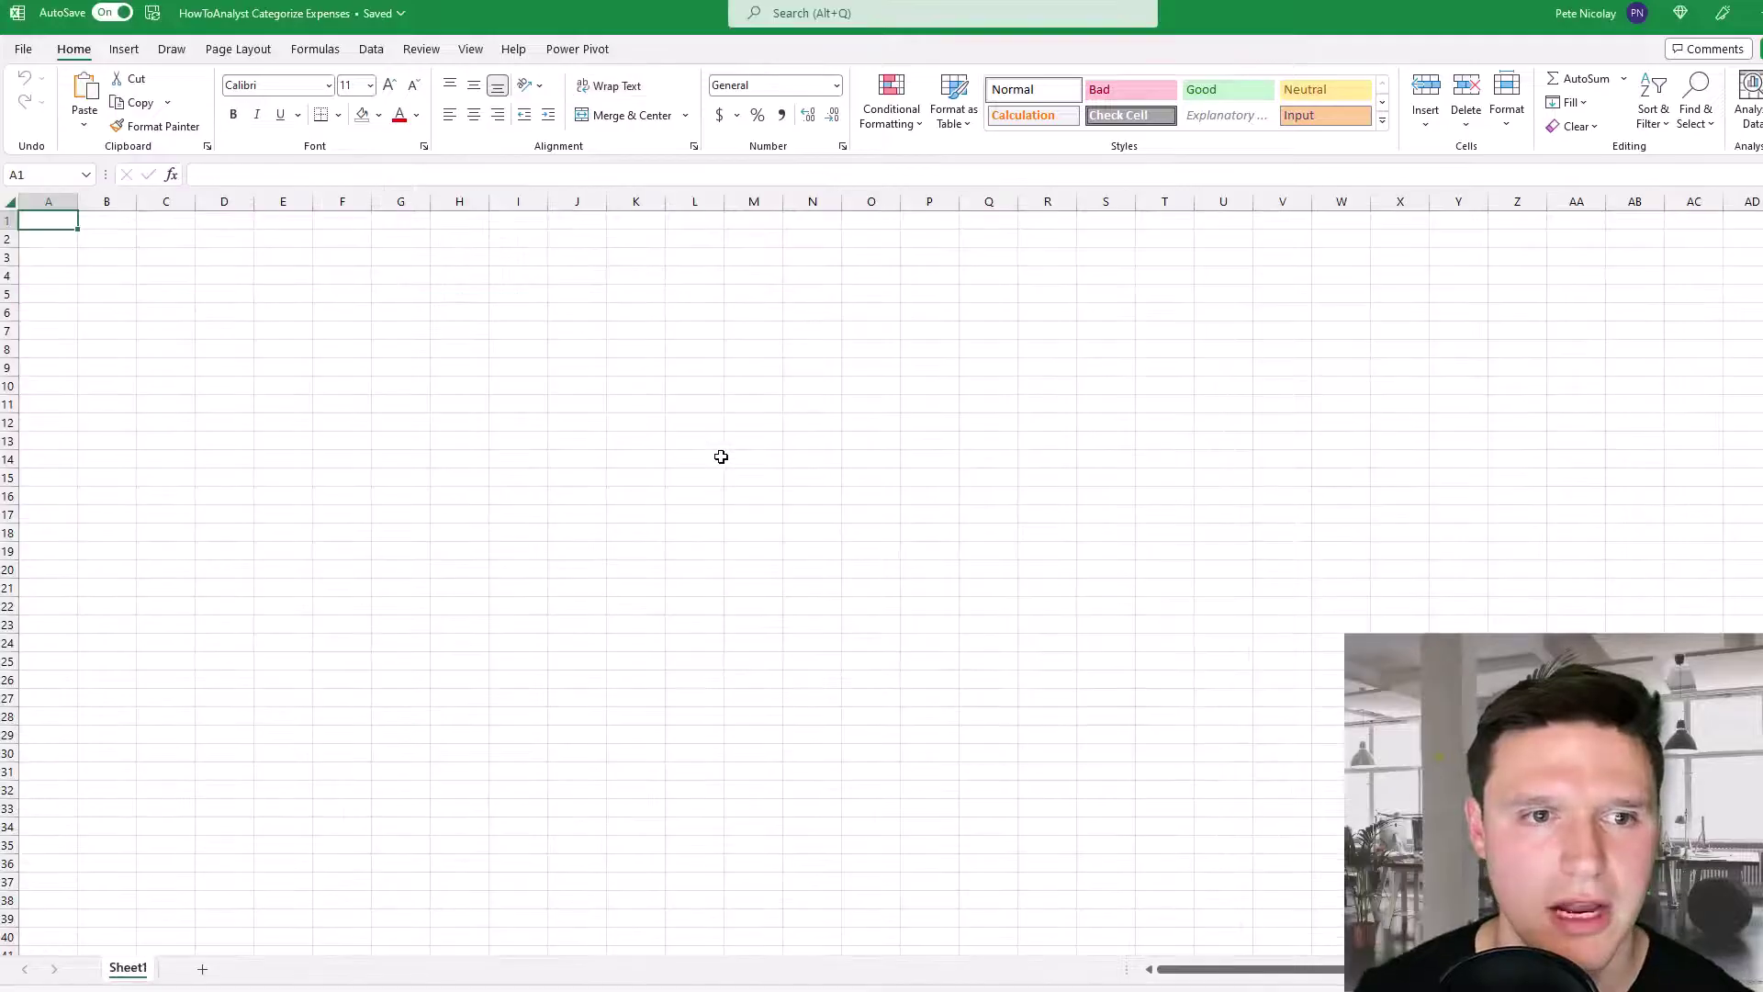
key("Down")
key("Right")
key("ctrl+v")
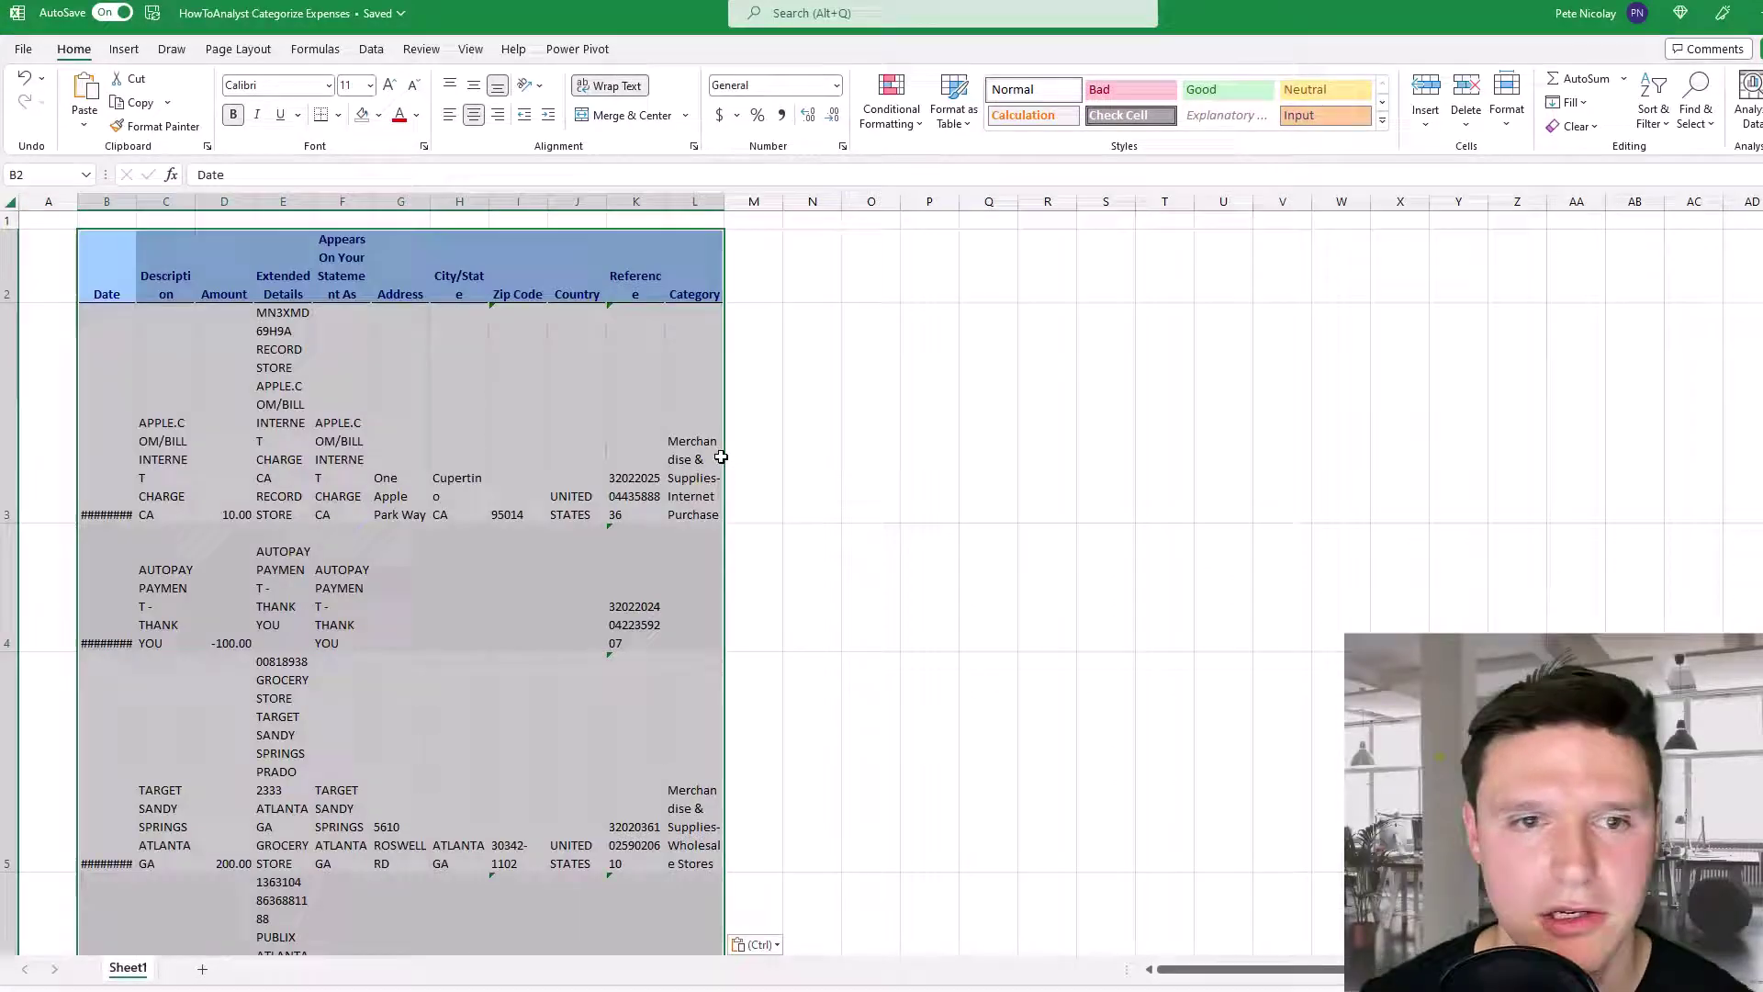
key("ctrl")
key("Escape")
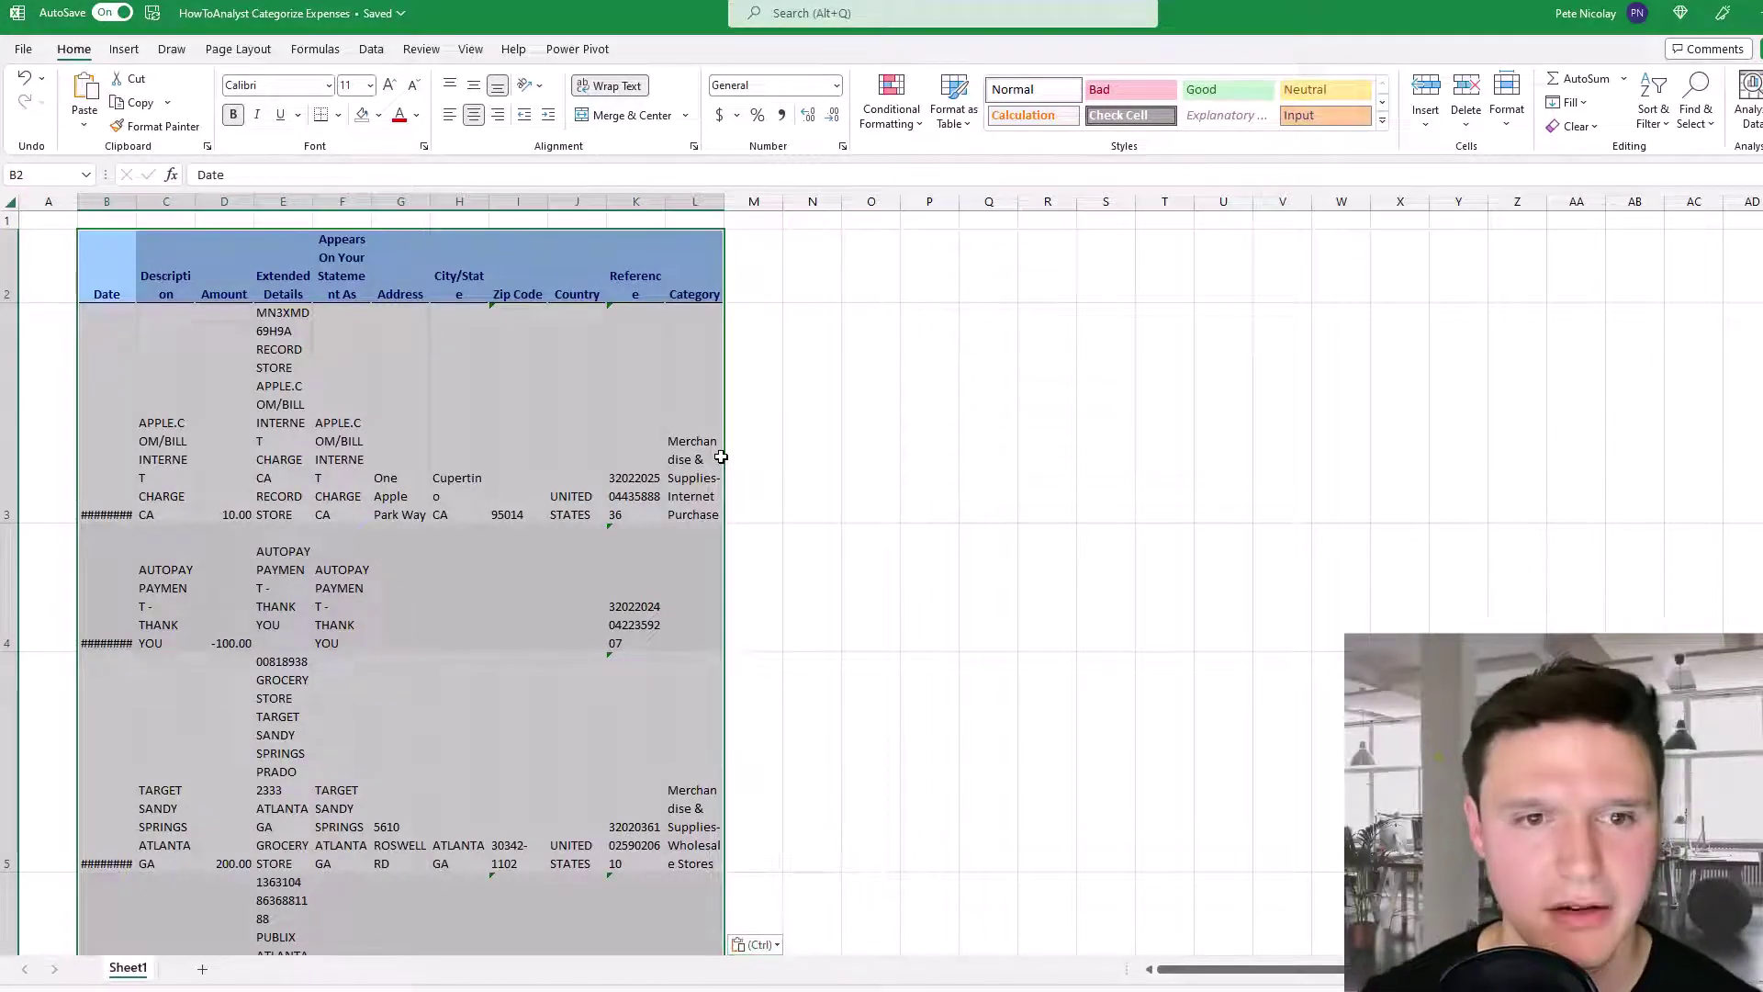
Step: Turn off Wrap text on the pasted table and autofit the Date and Description columns
key("ctrl+1")
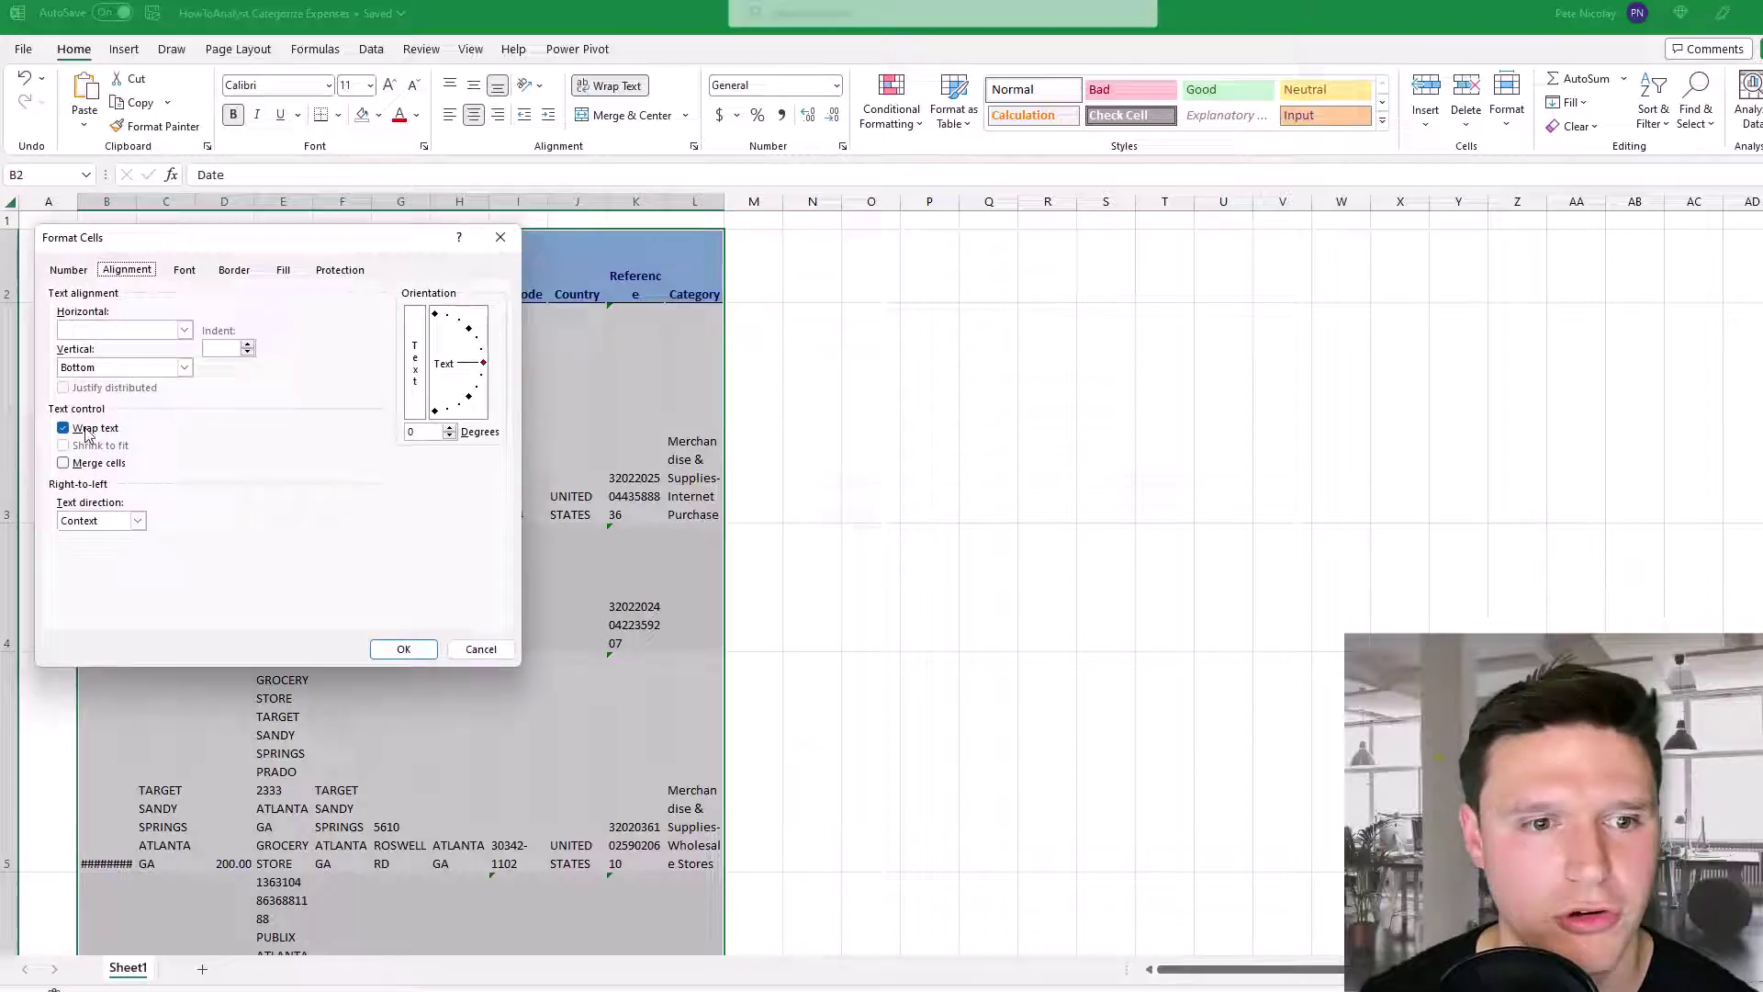
left_click(85, 434)
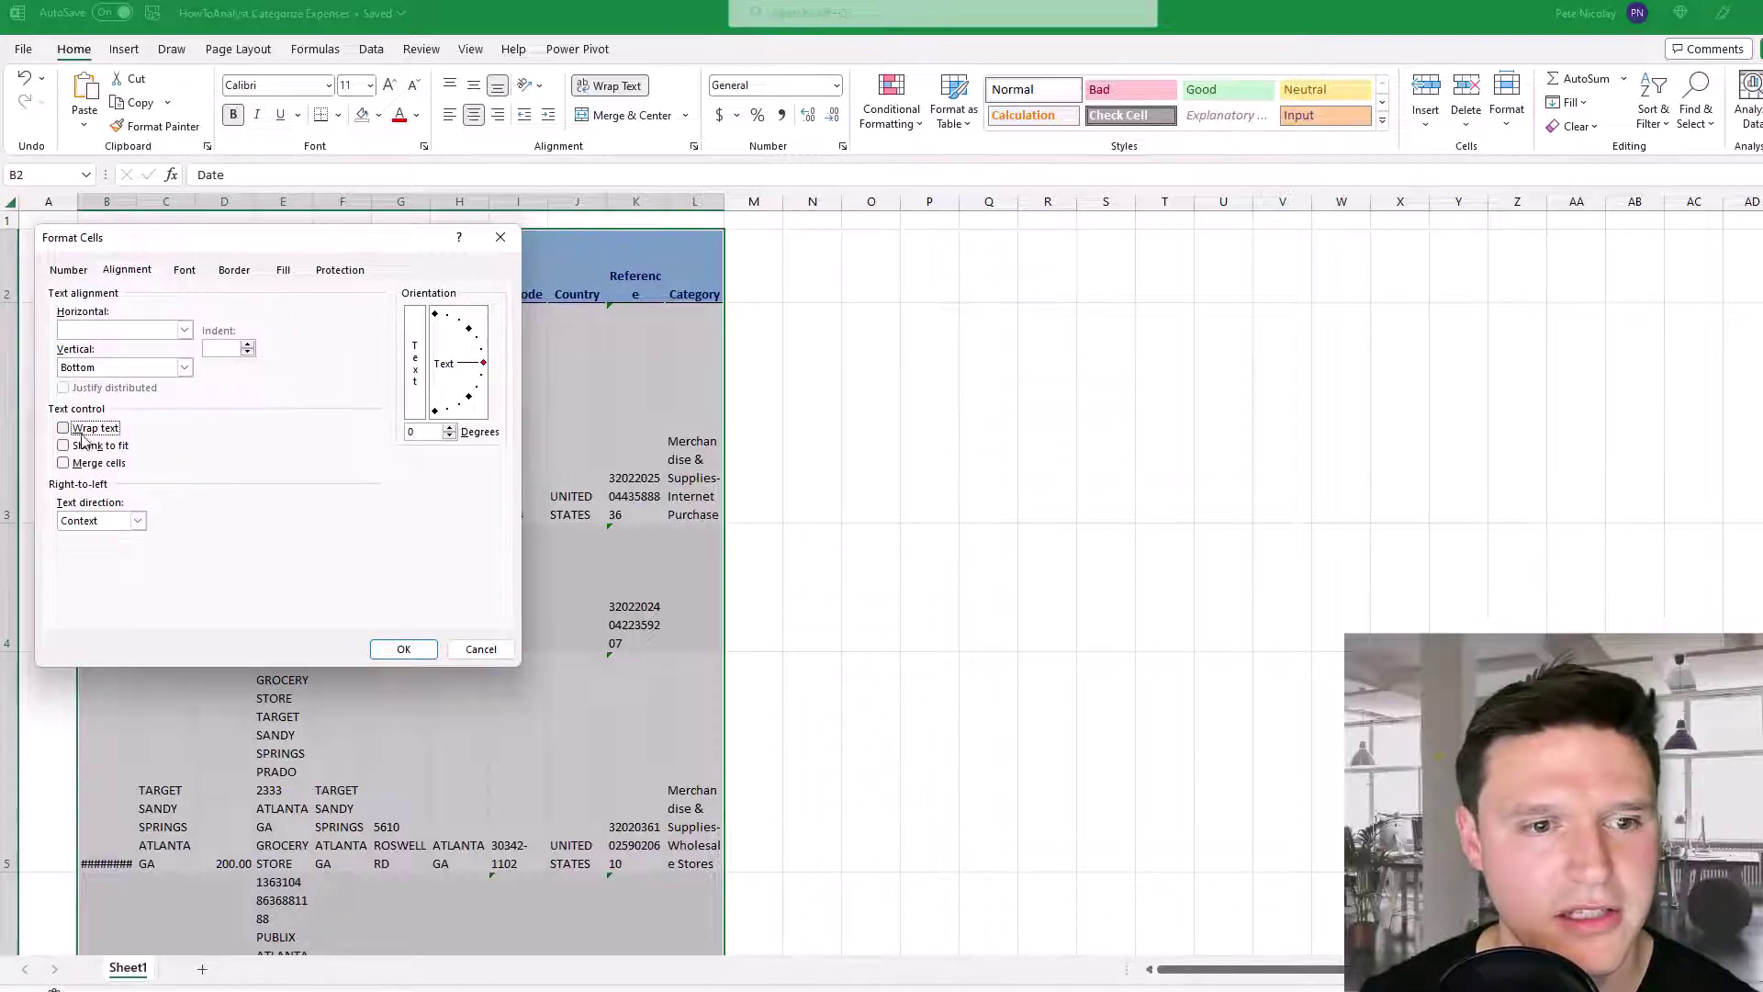
left_click(404, 650)
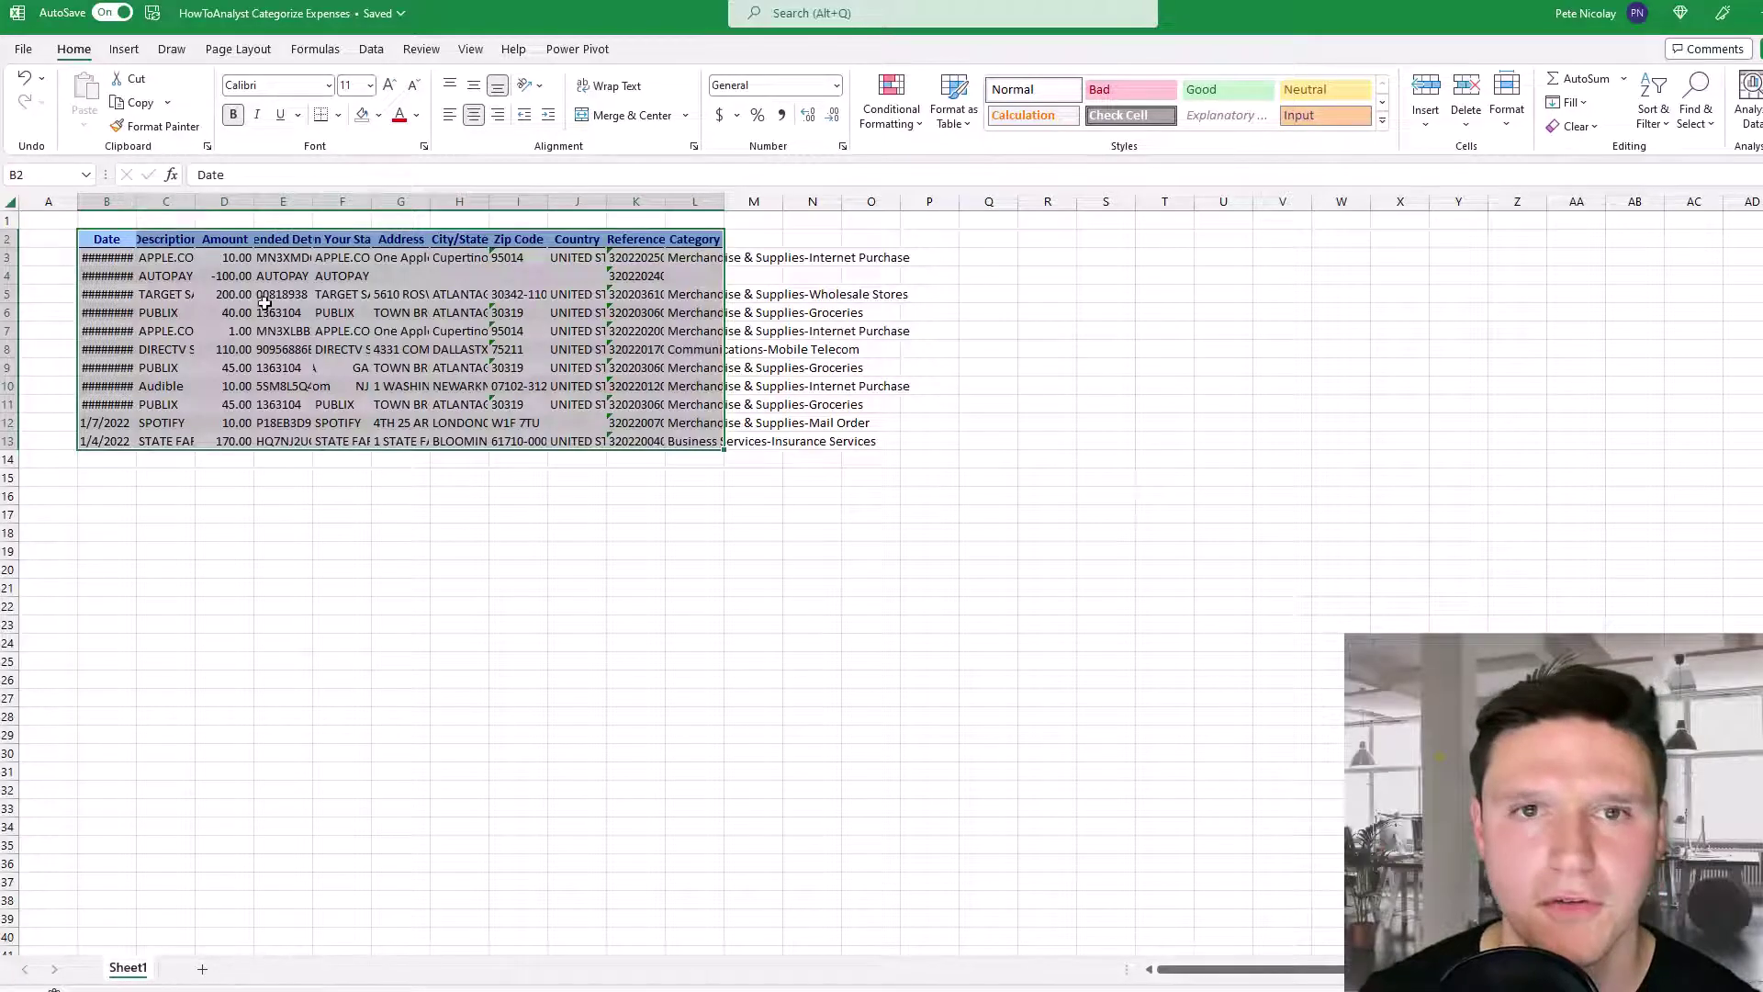
left_click(231, 431)
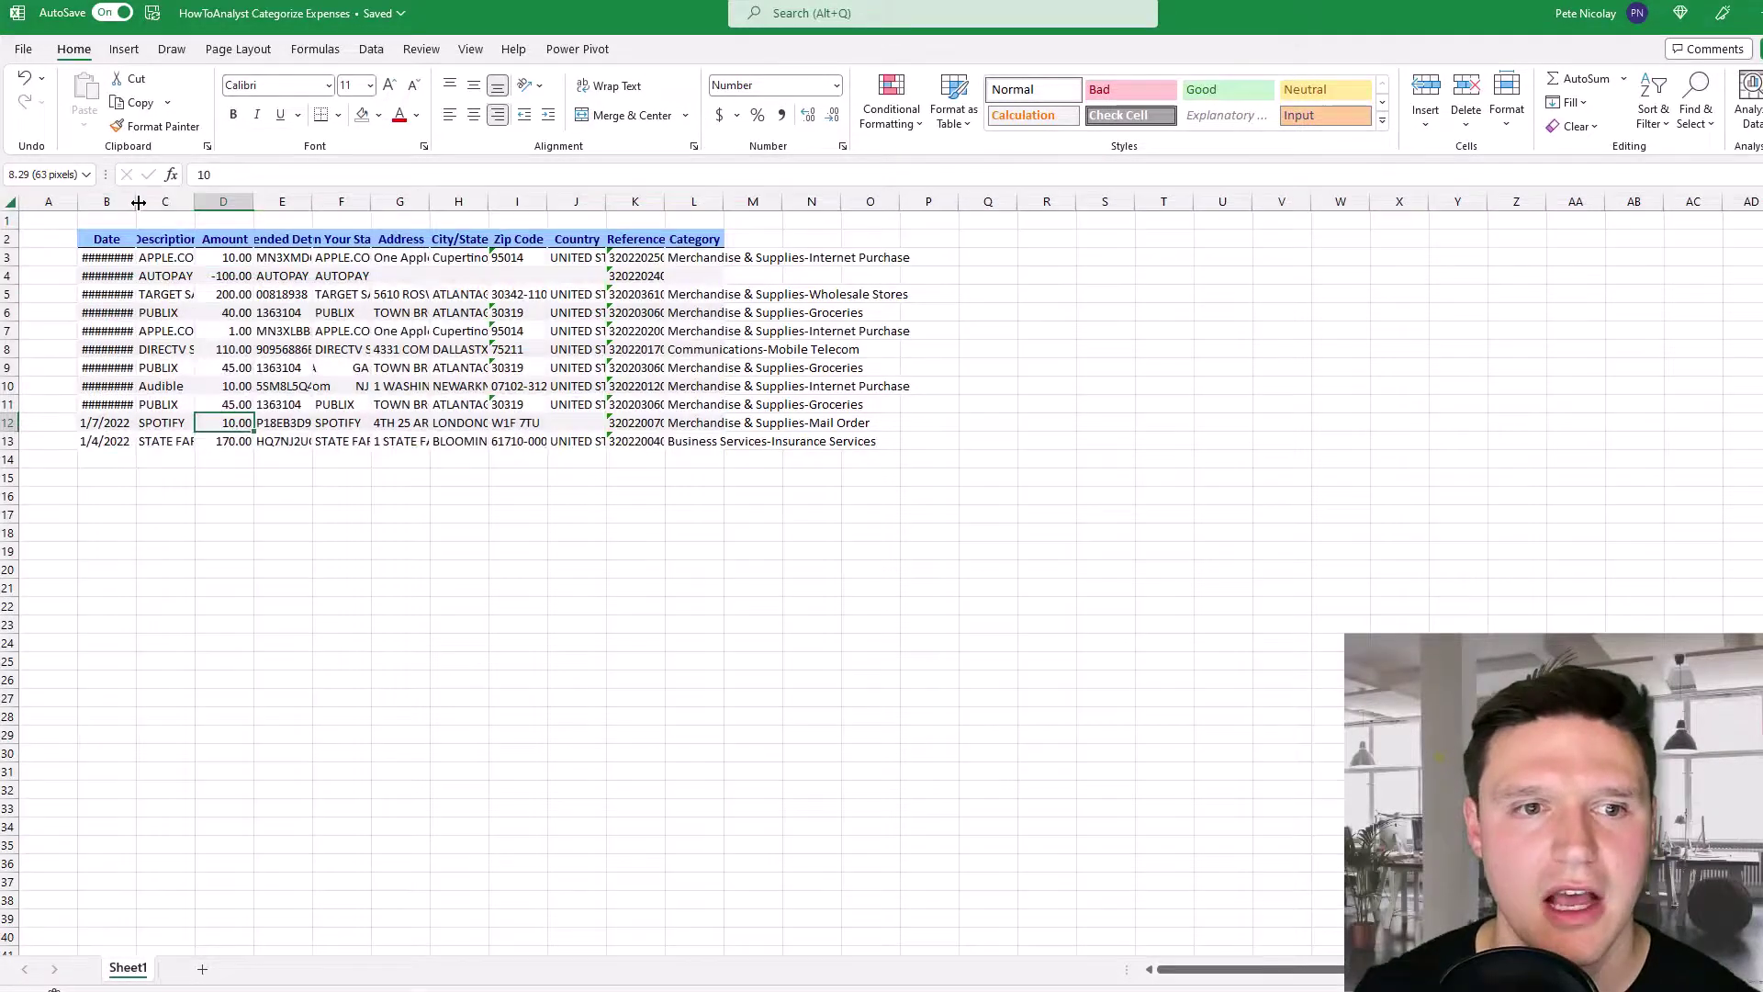
double_click(135, 201)
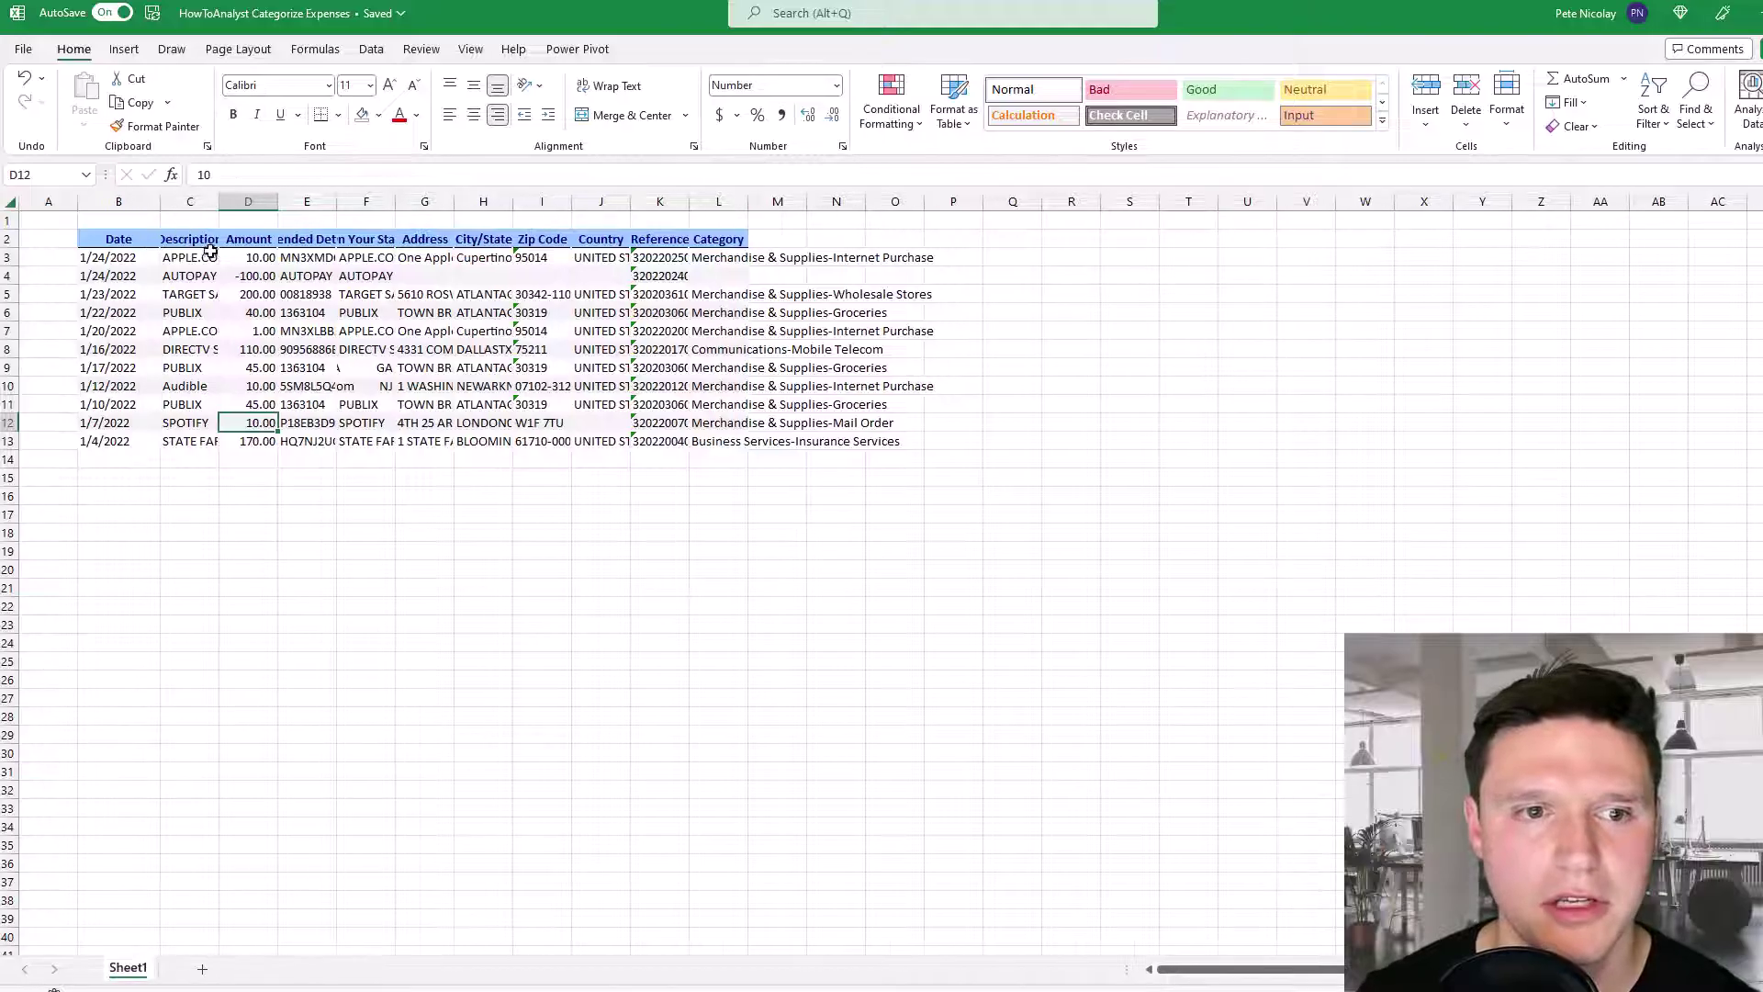
double_click(218, 202)
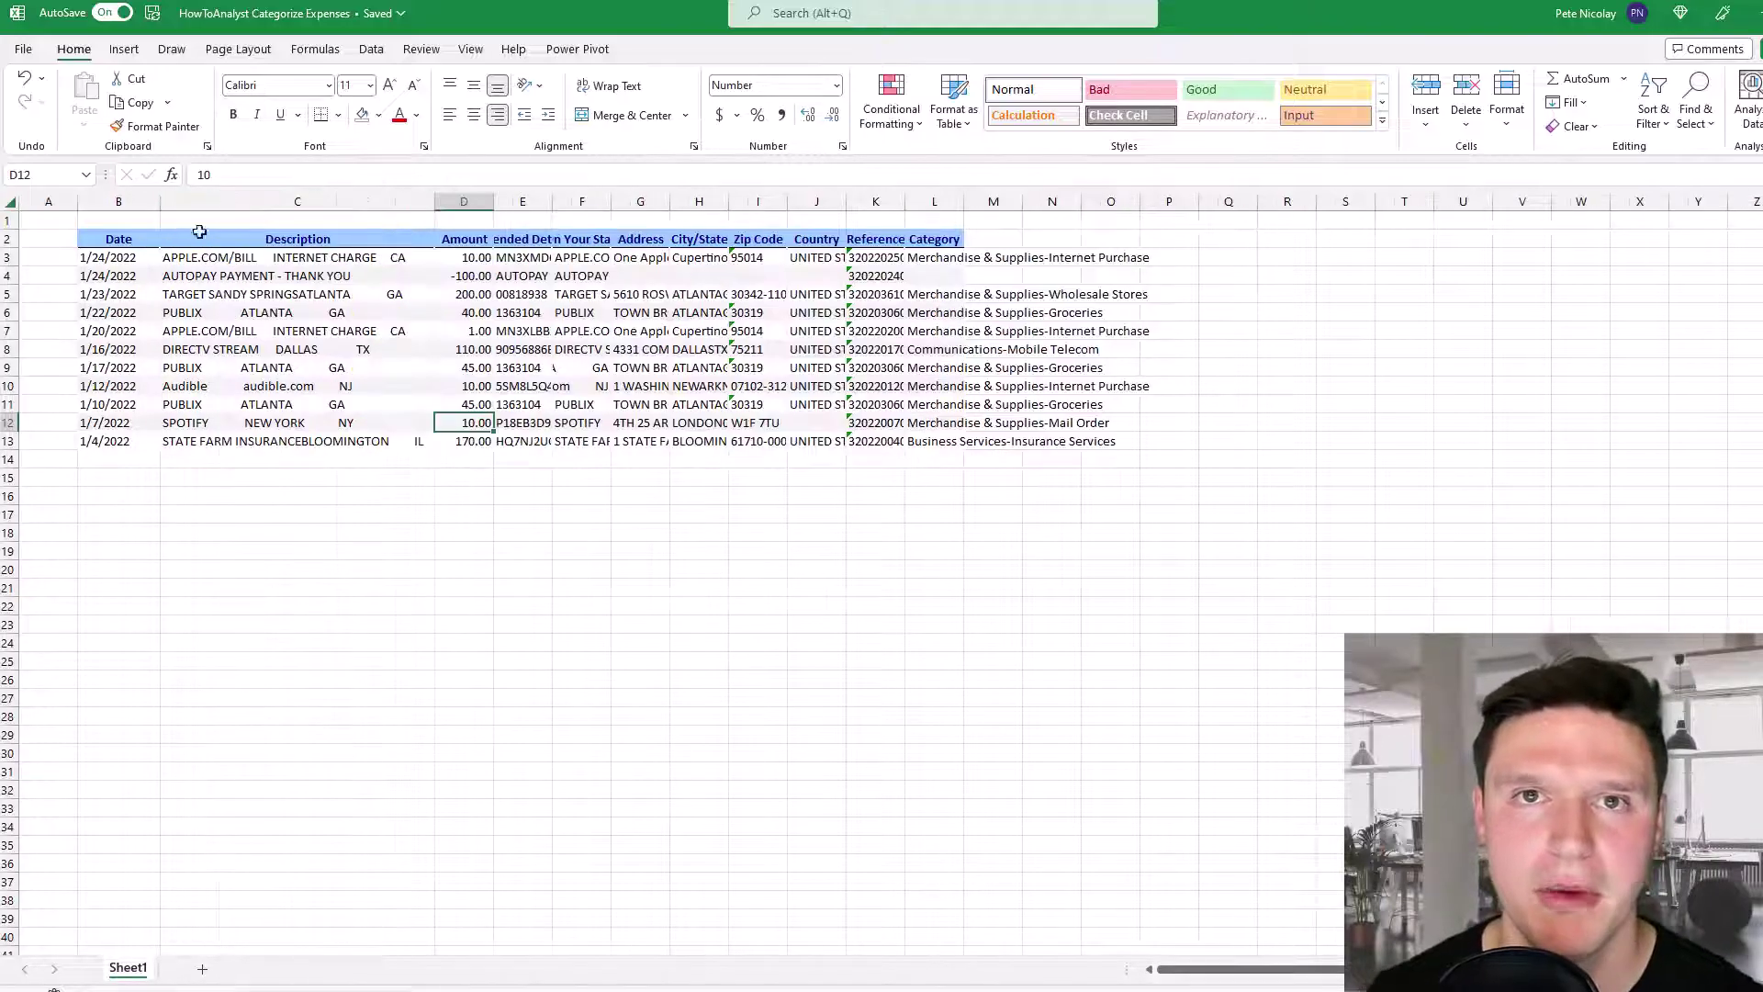
Step: Add a new sheet named lookup_table
left_click(204, 969)
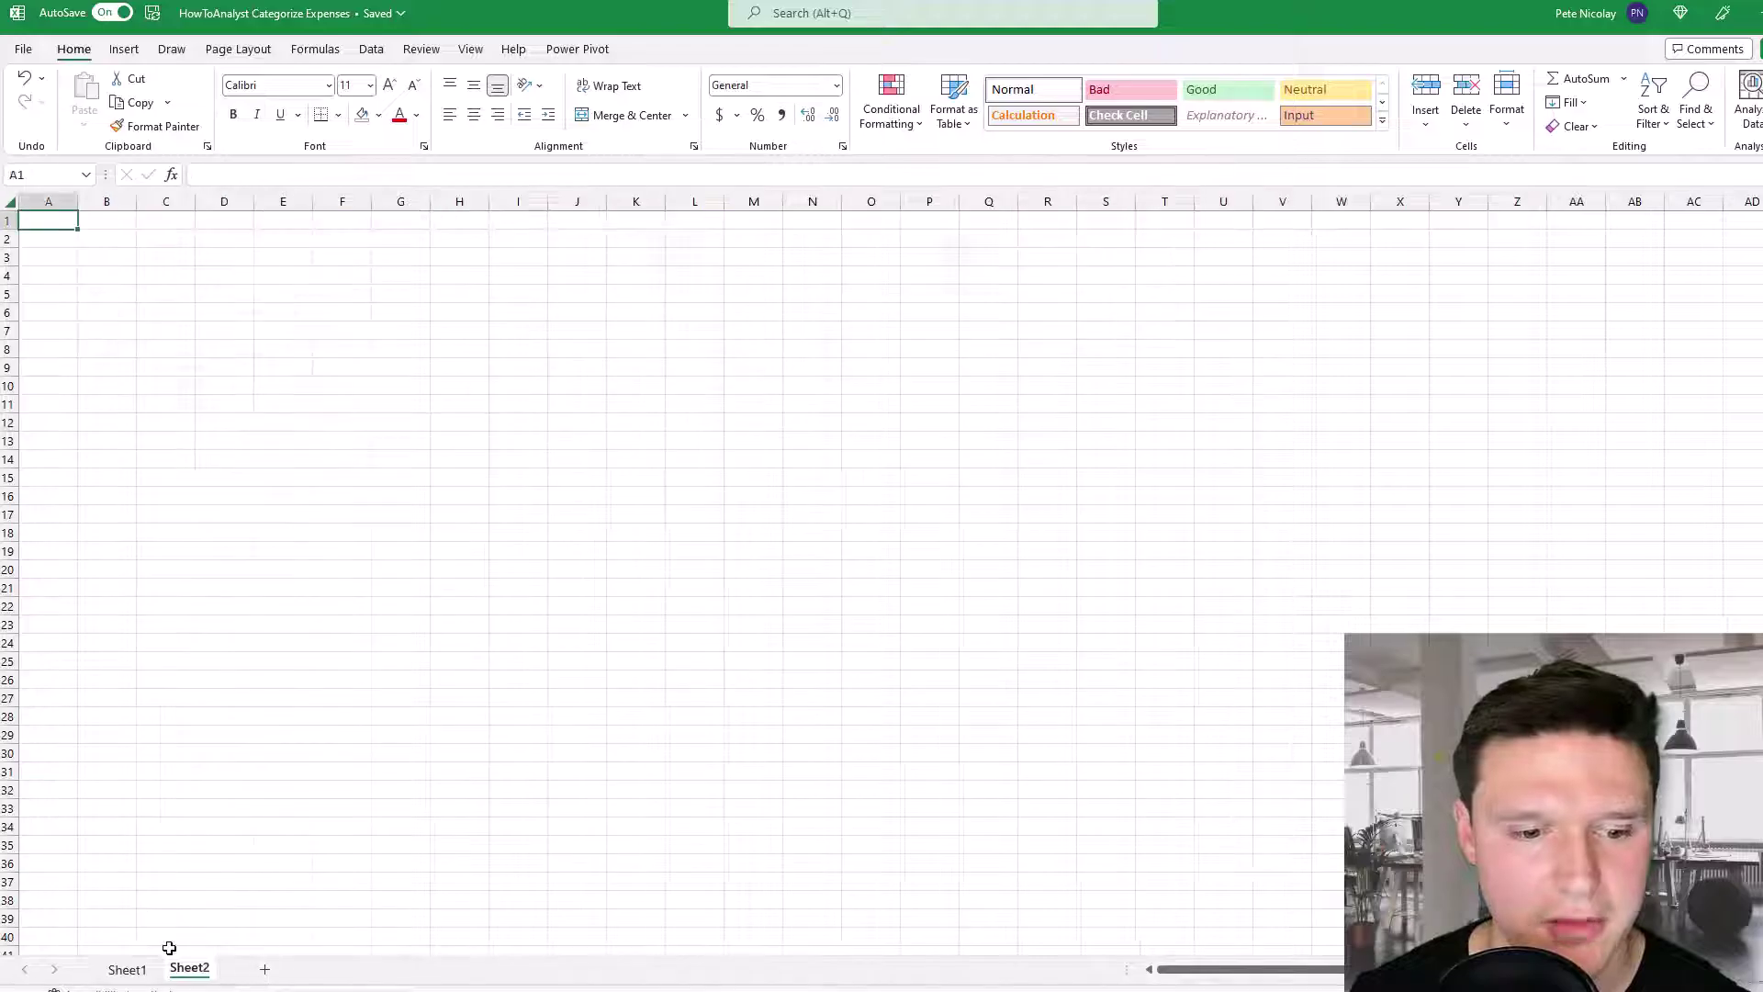
double_click(217, 976)
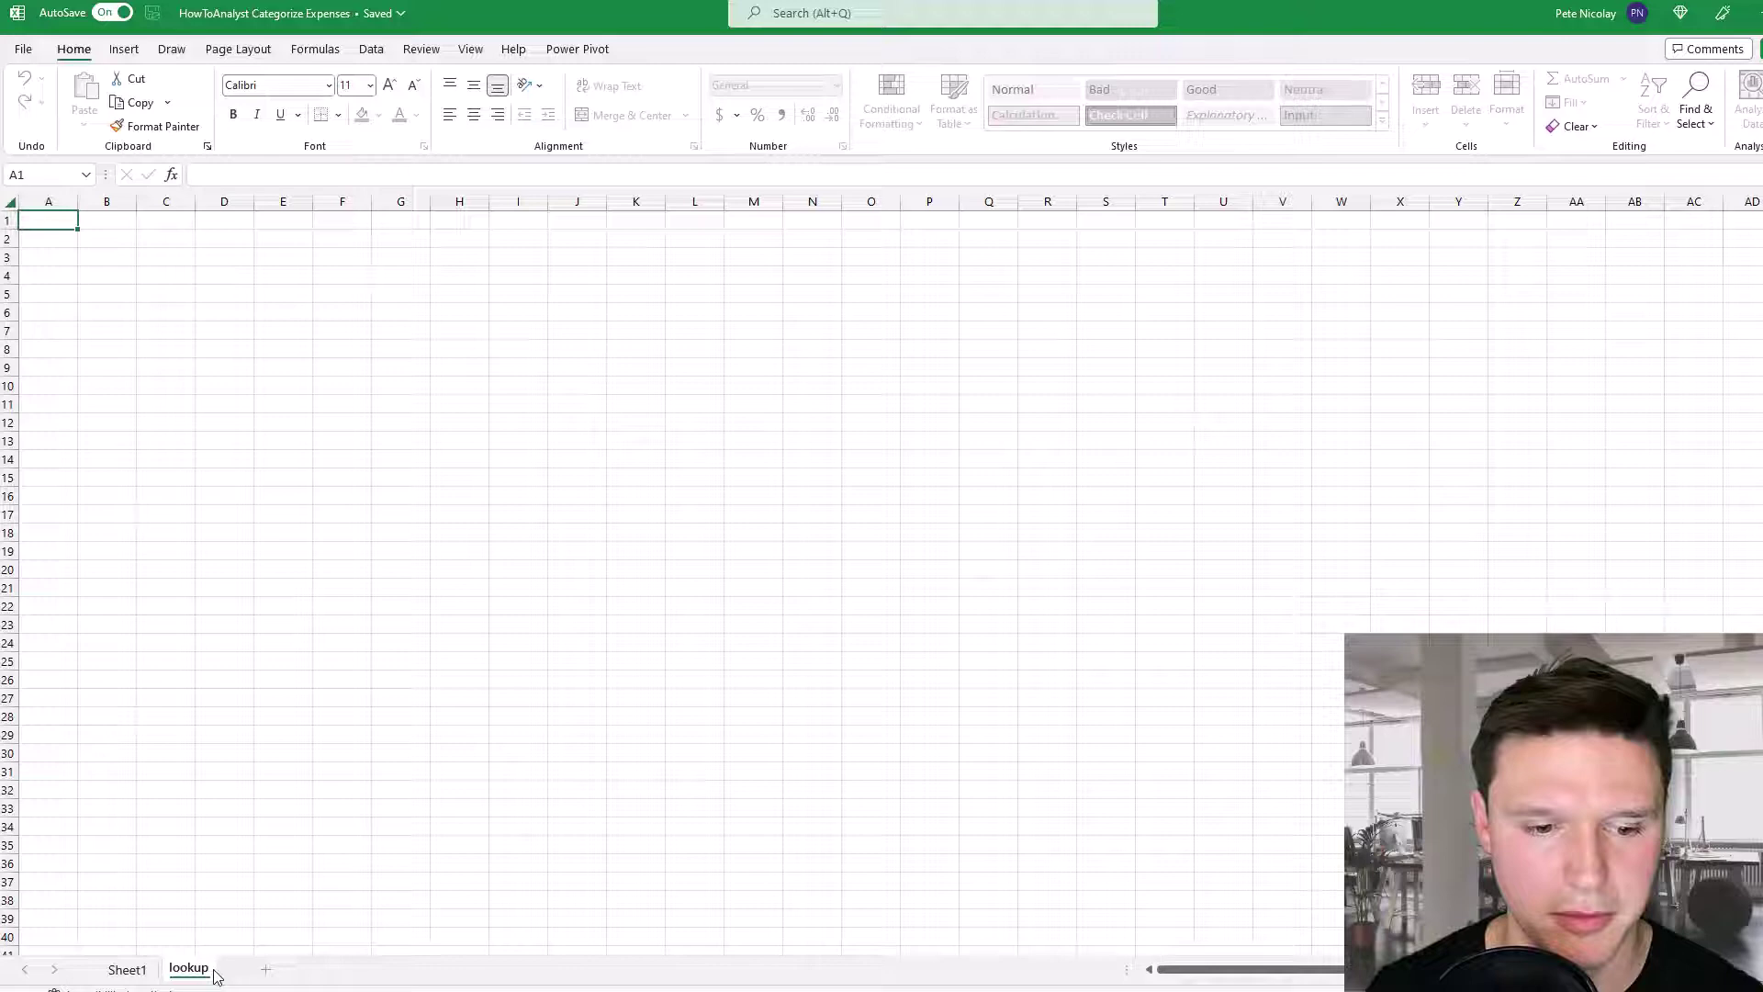
type("lookup_table")
key("Return")
Step: Enter =UNIQUE(Sheet1!C2:C13) in B2 to list the unique descriptions
key("Down")
key("Right")
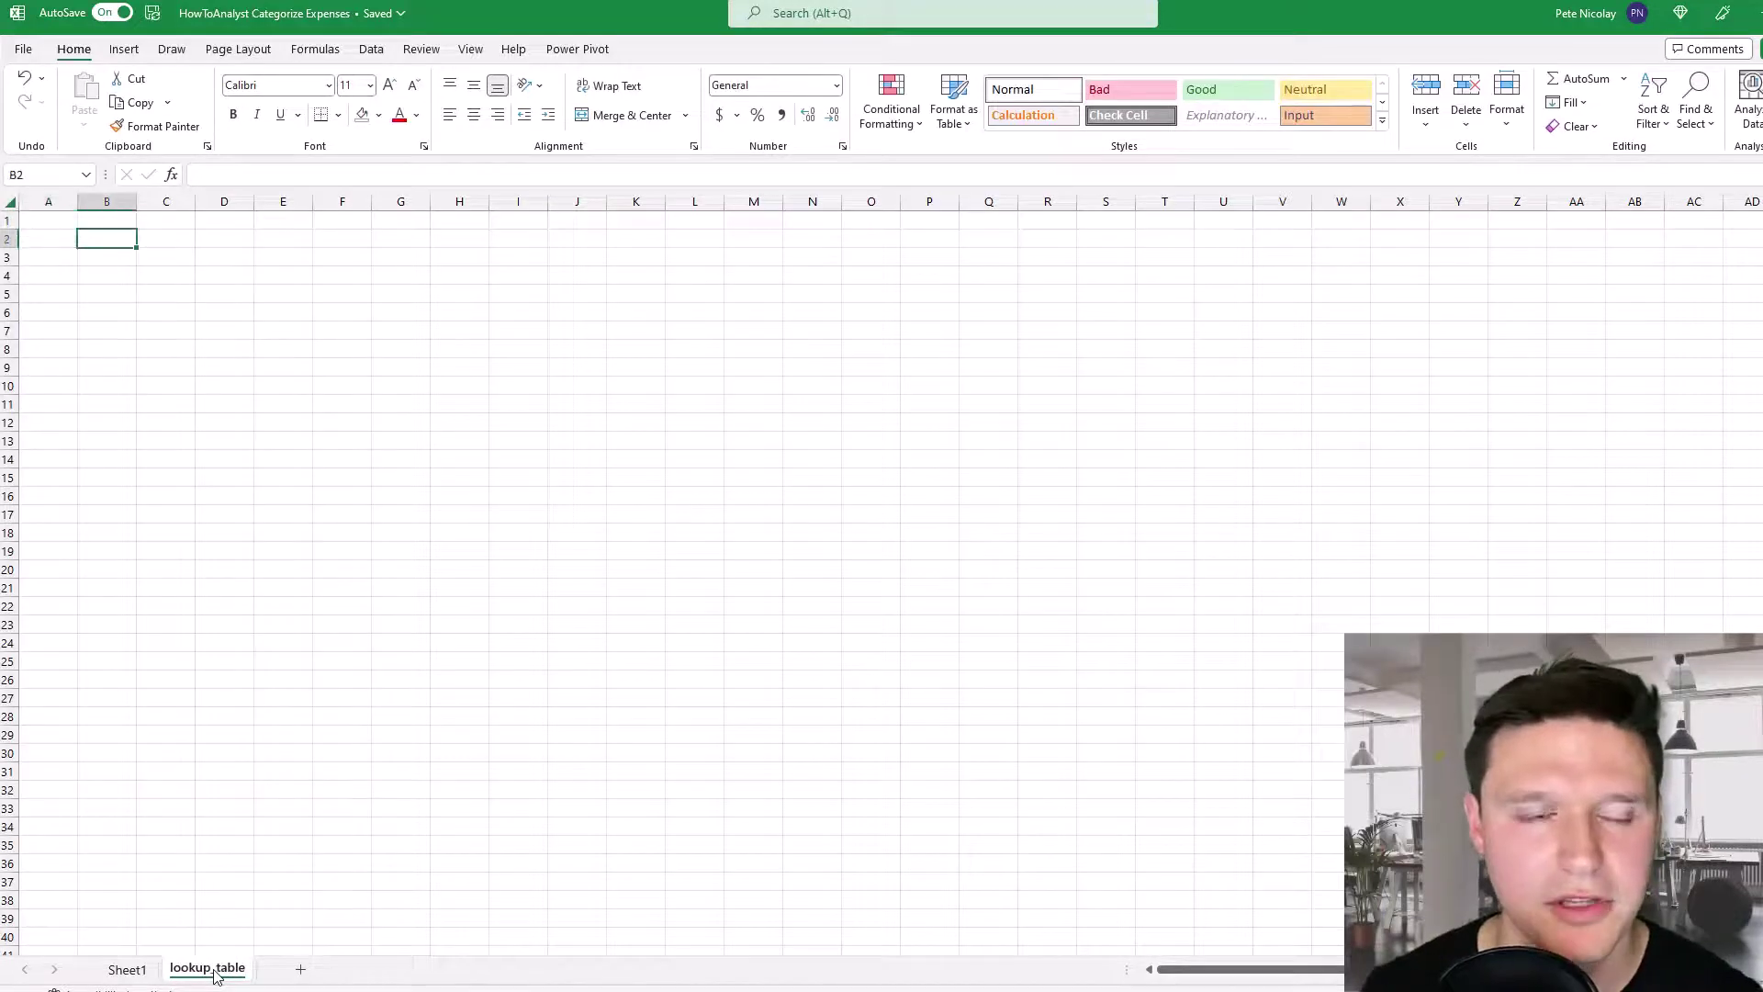
type("+")
type("u")
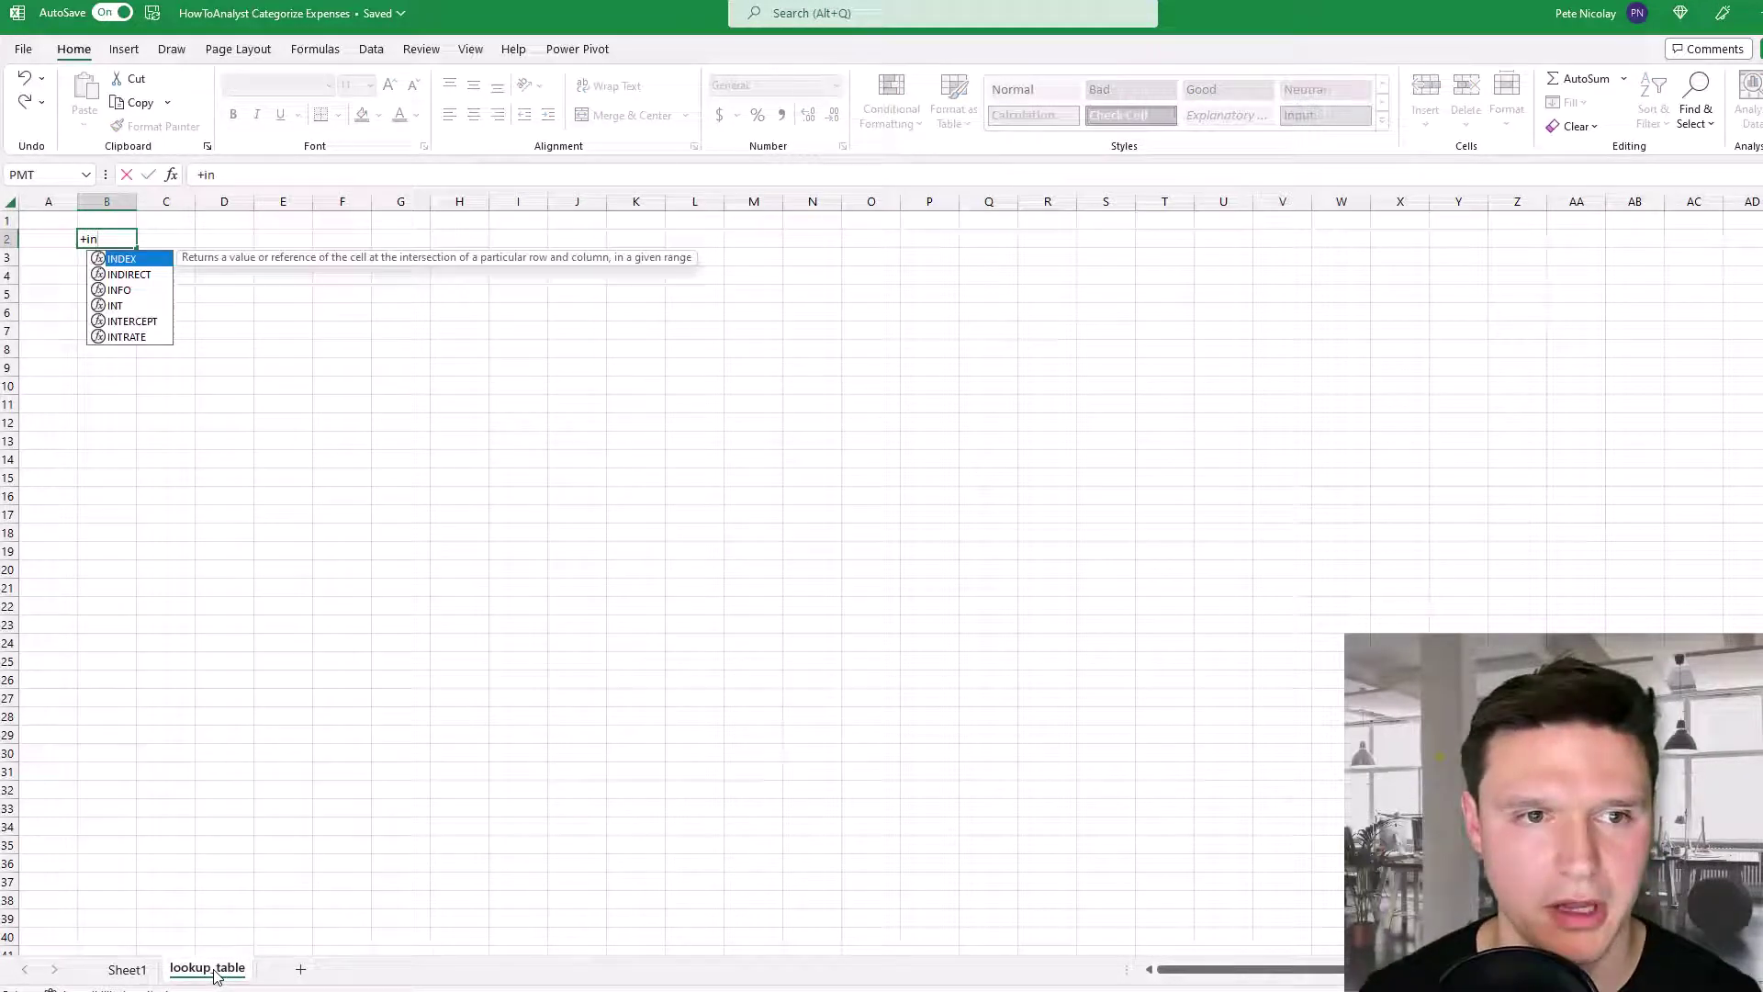
type("n")
key("Tab")
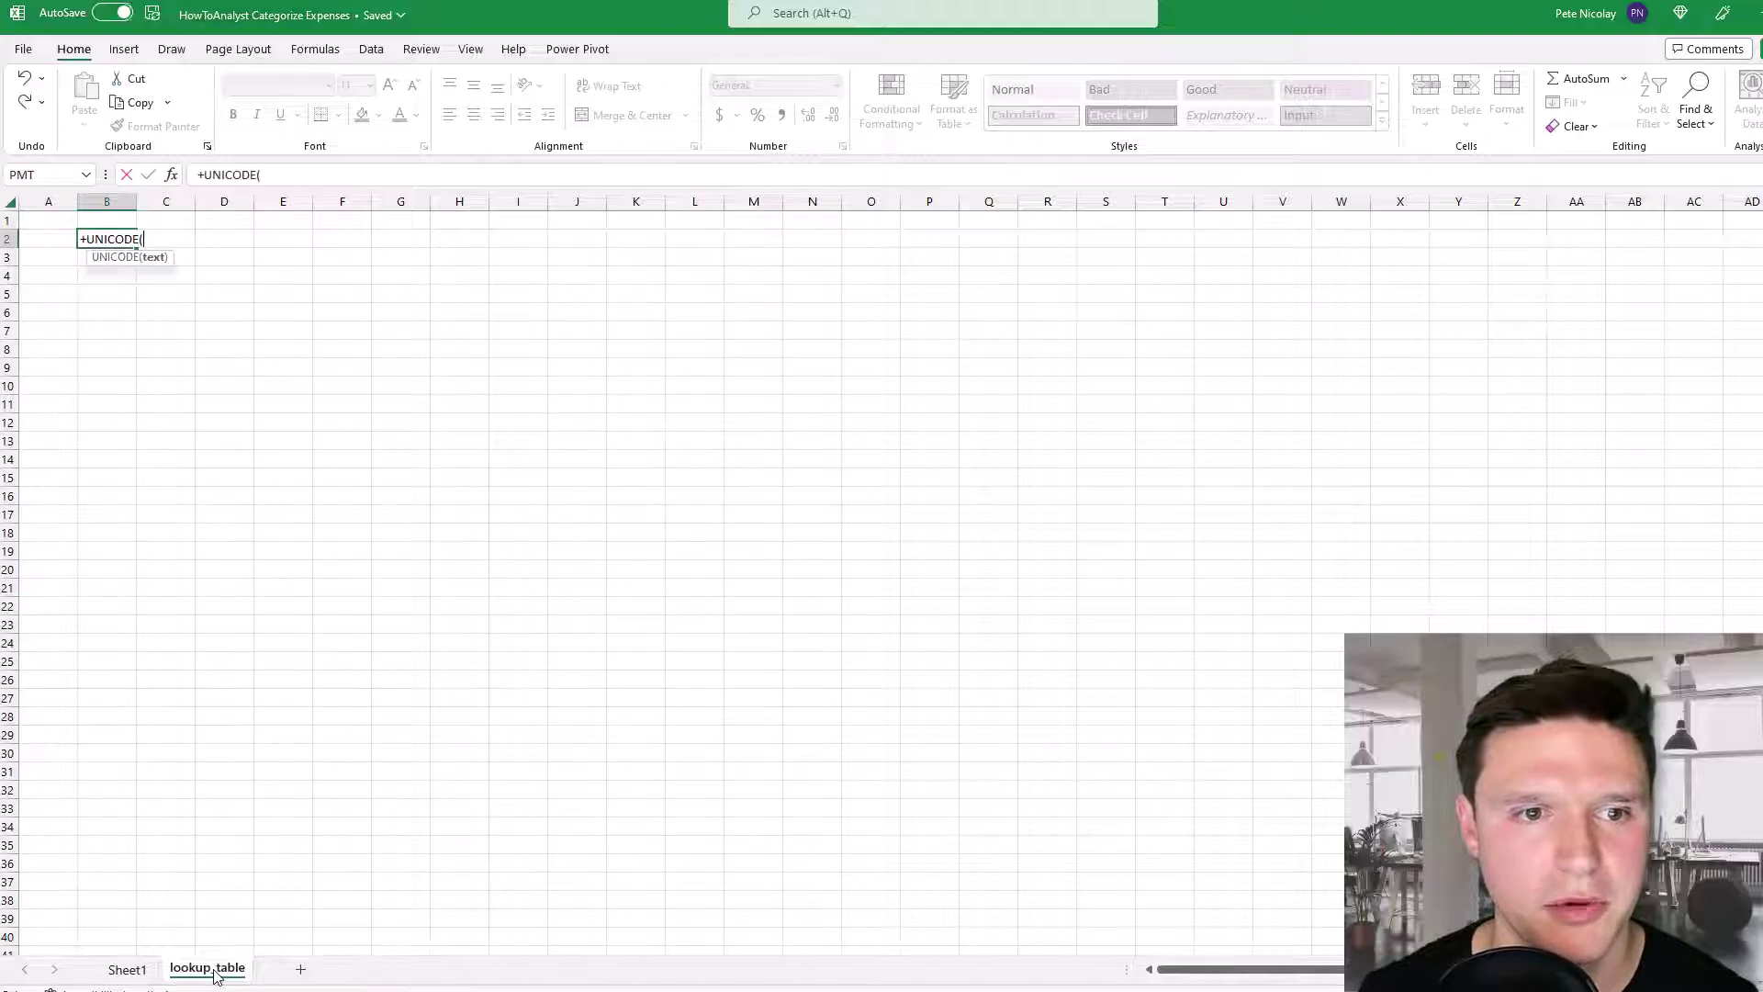
key("BackSpace")
key("BackSpace")
key("BackSpace")
key("BackSpace")
key("BackSpace")
key("Down")
key("Down")
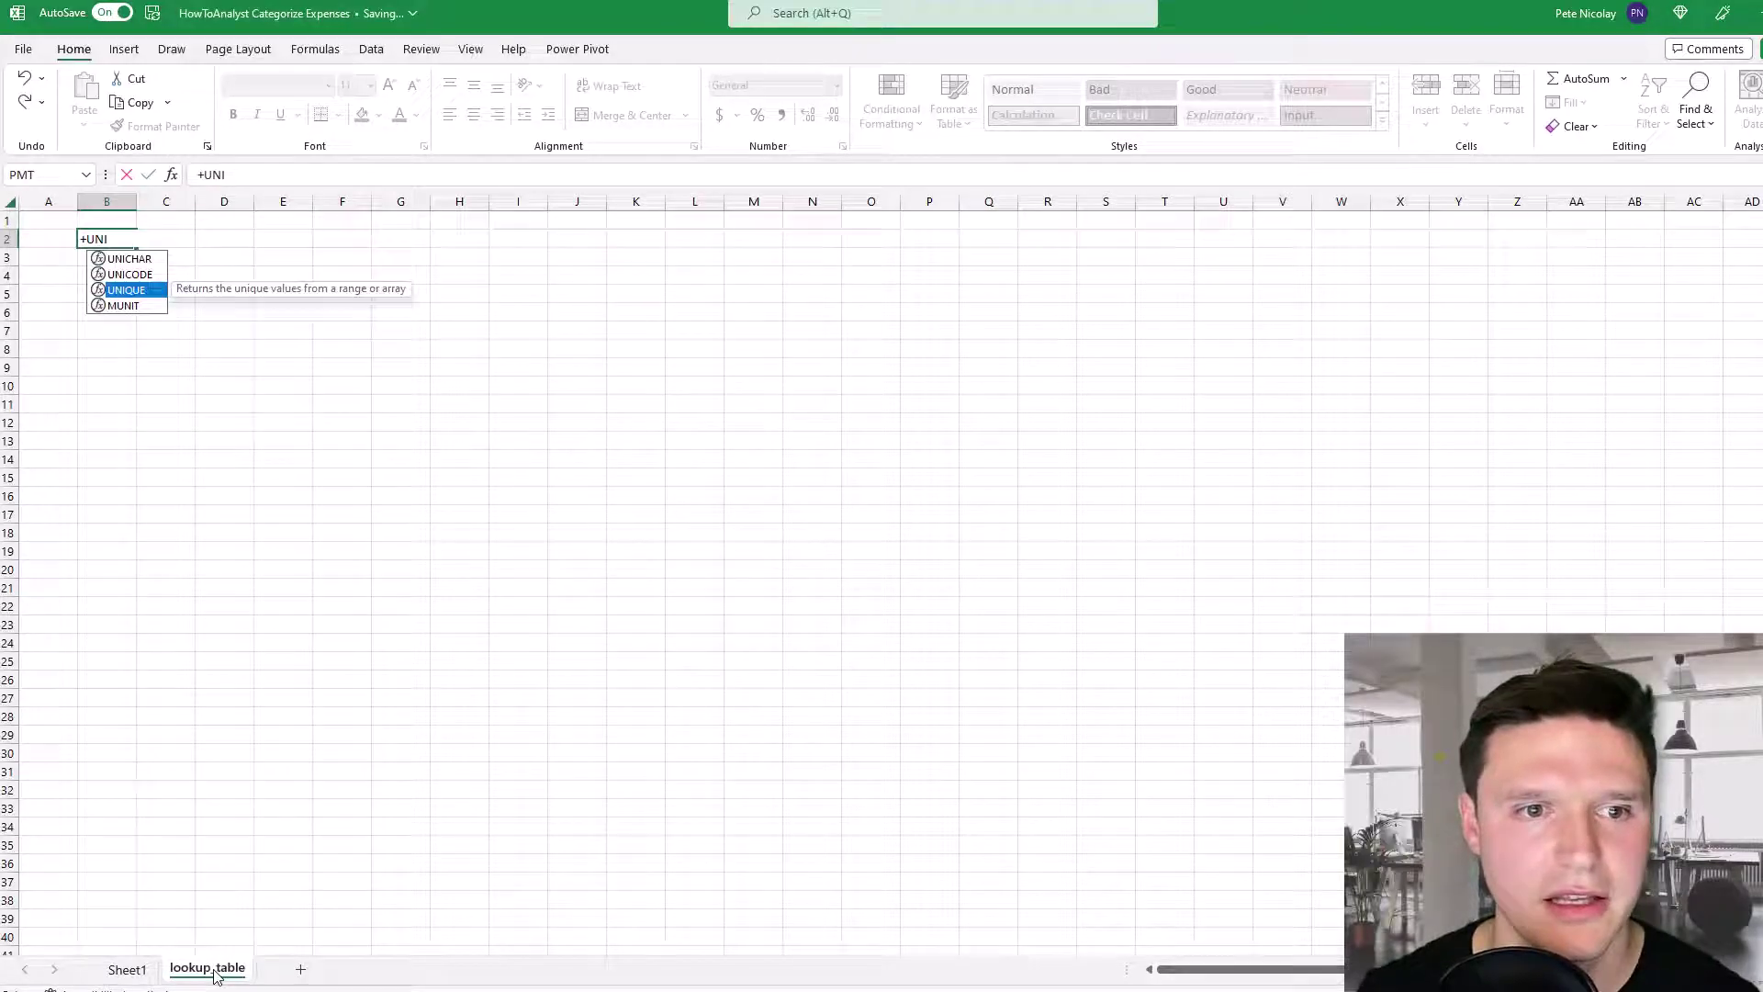
key("Tab")
key("ctrl+Page_Up")
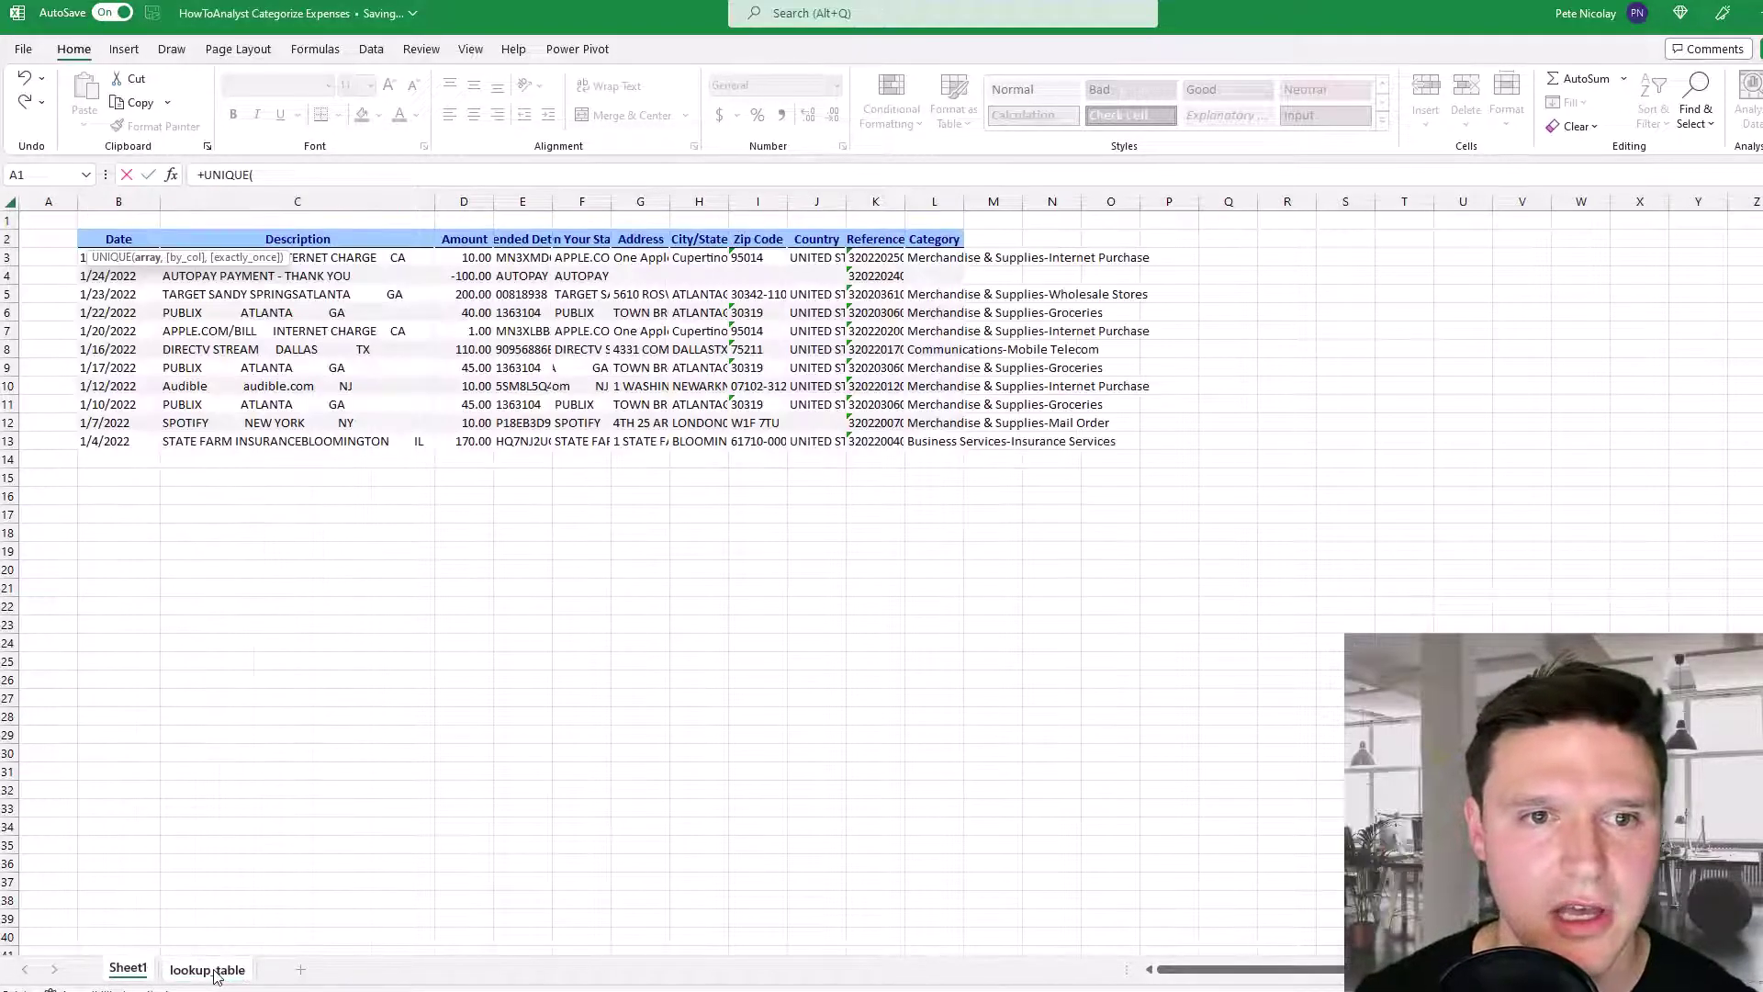
left_click_drag(343, 239, 365, 439)
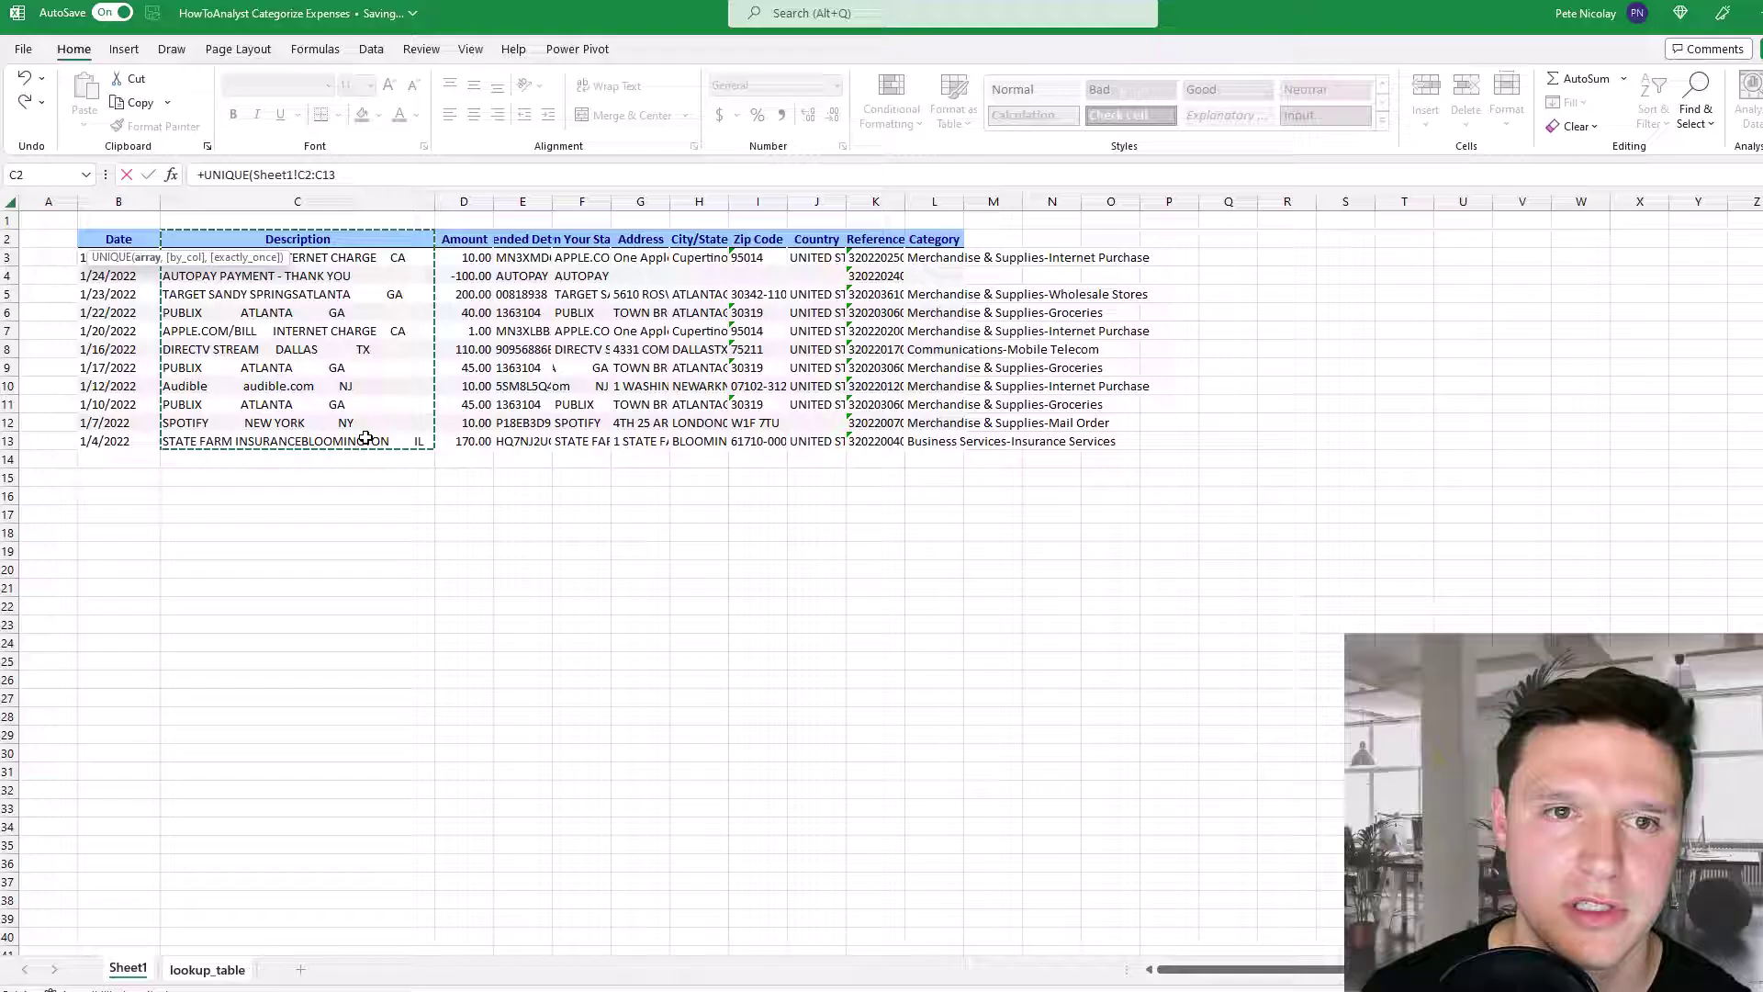
type(")")
key("Return")
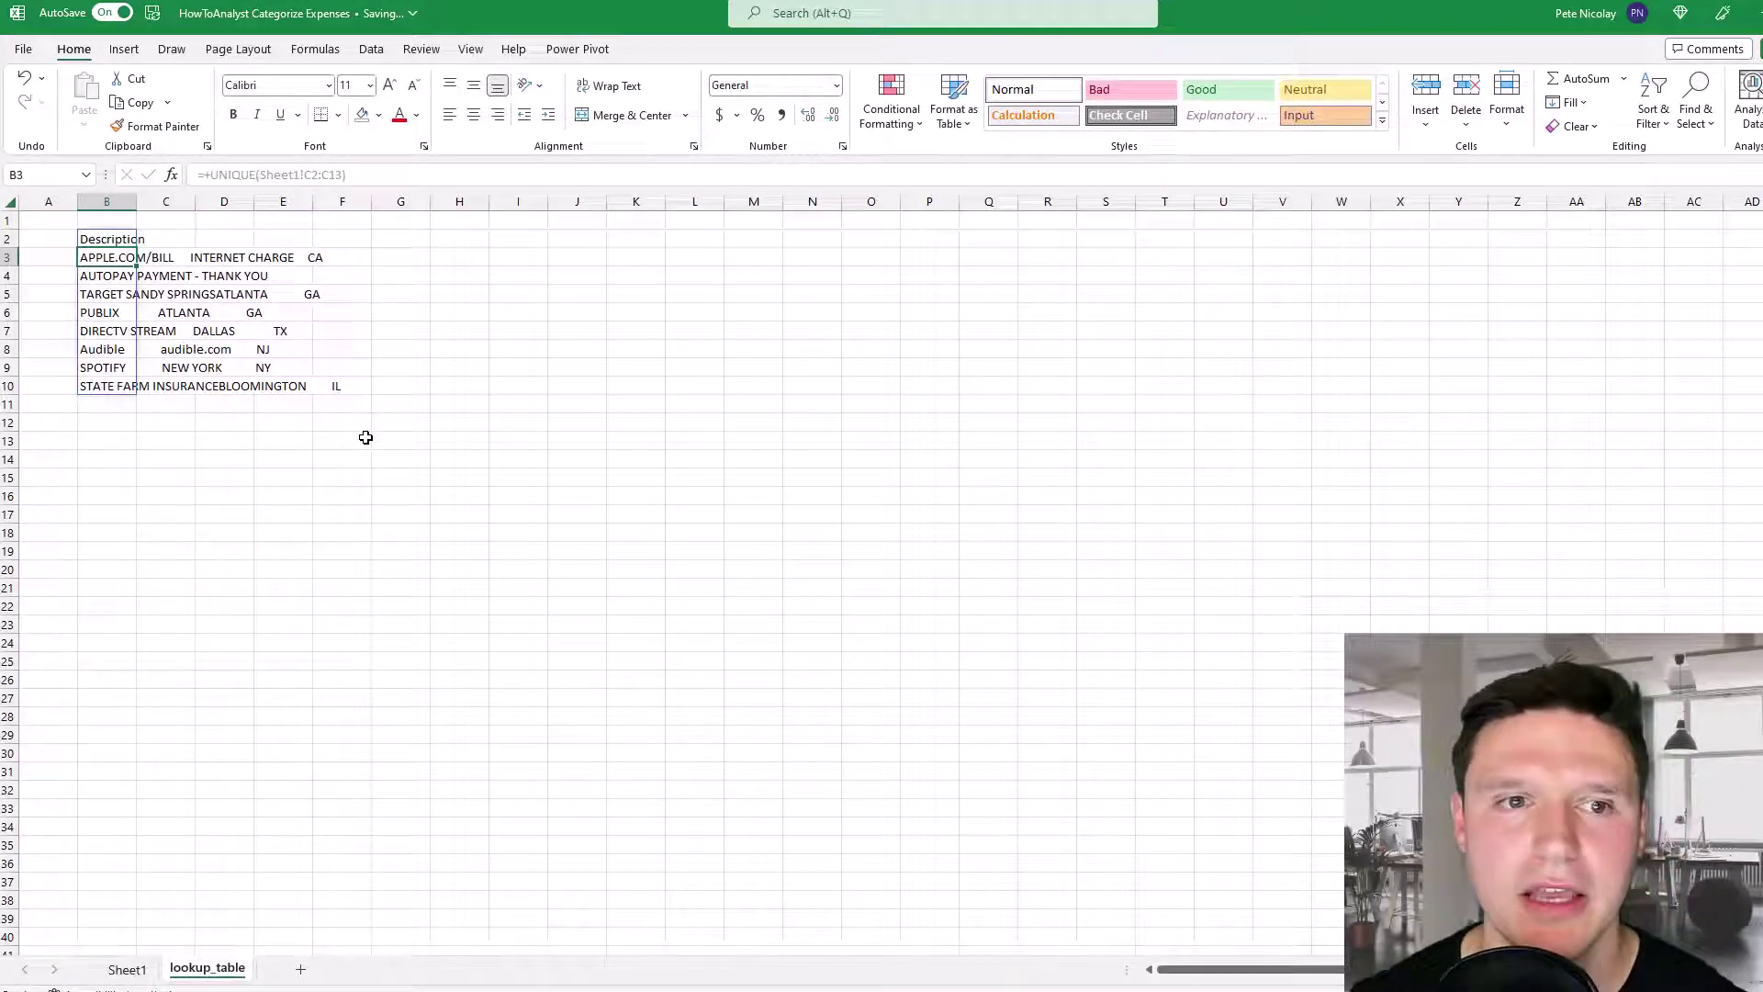
Step: Replace the spilled description list with pasted values and autofit column B
key("Up")
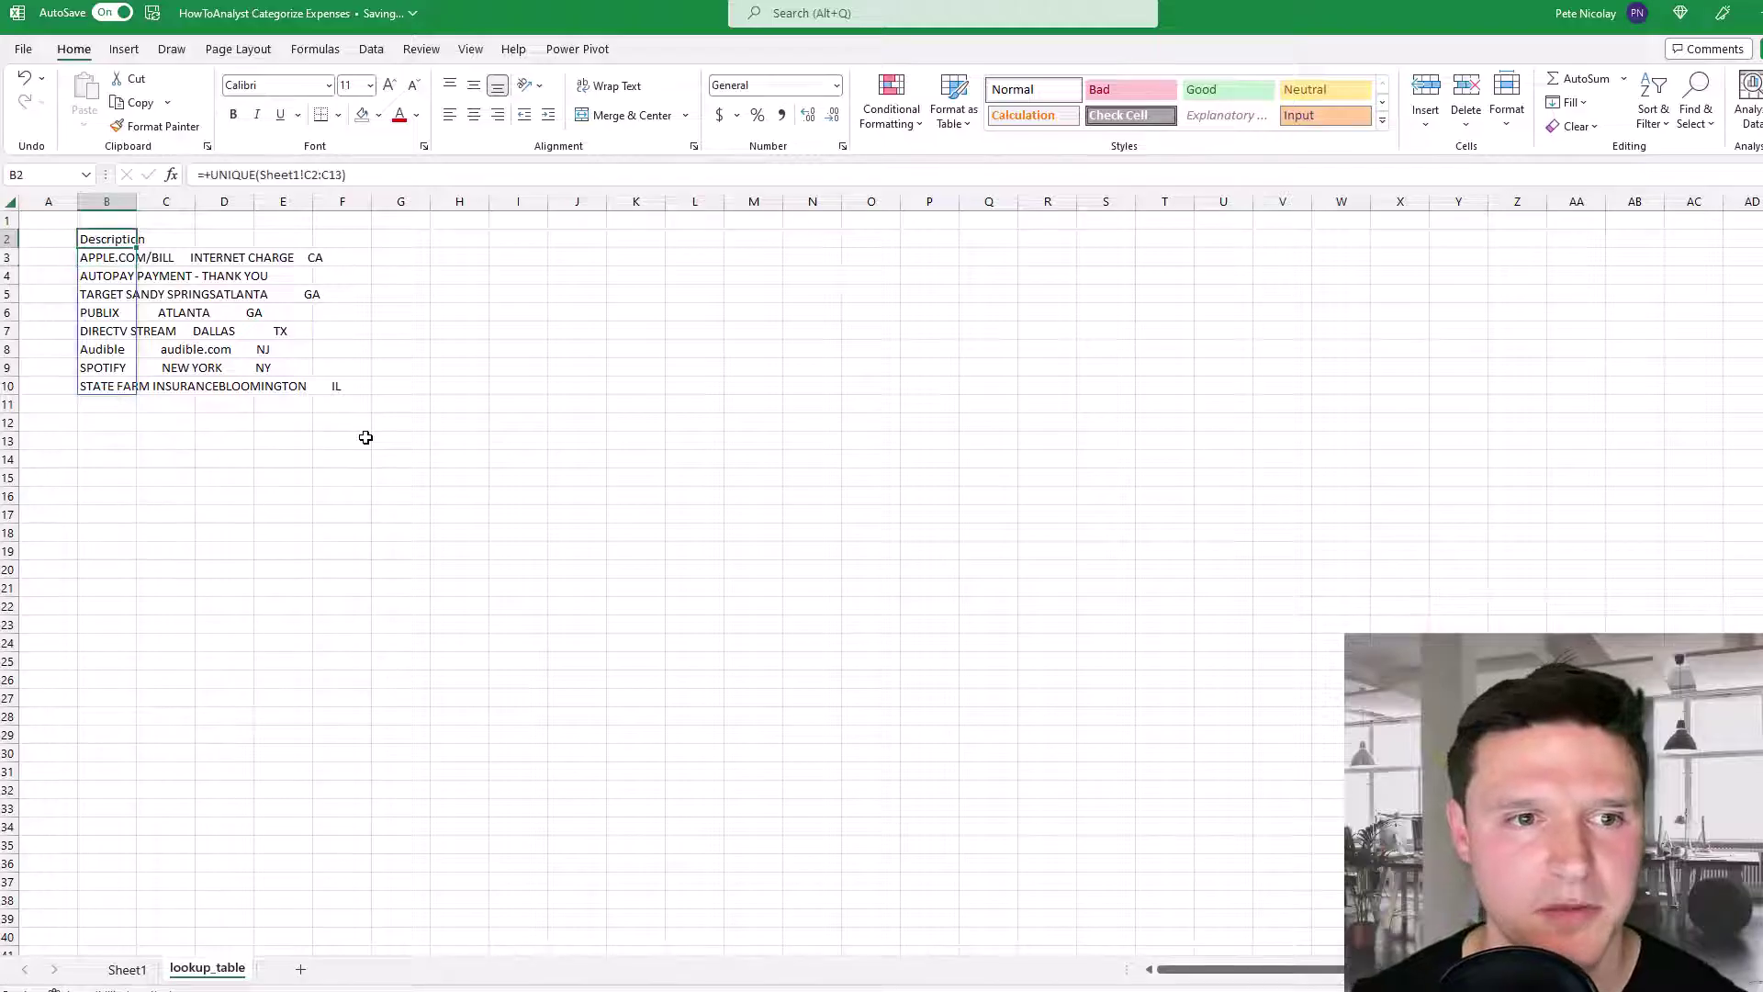
key("ctrl+shift+Down")
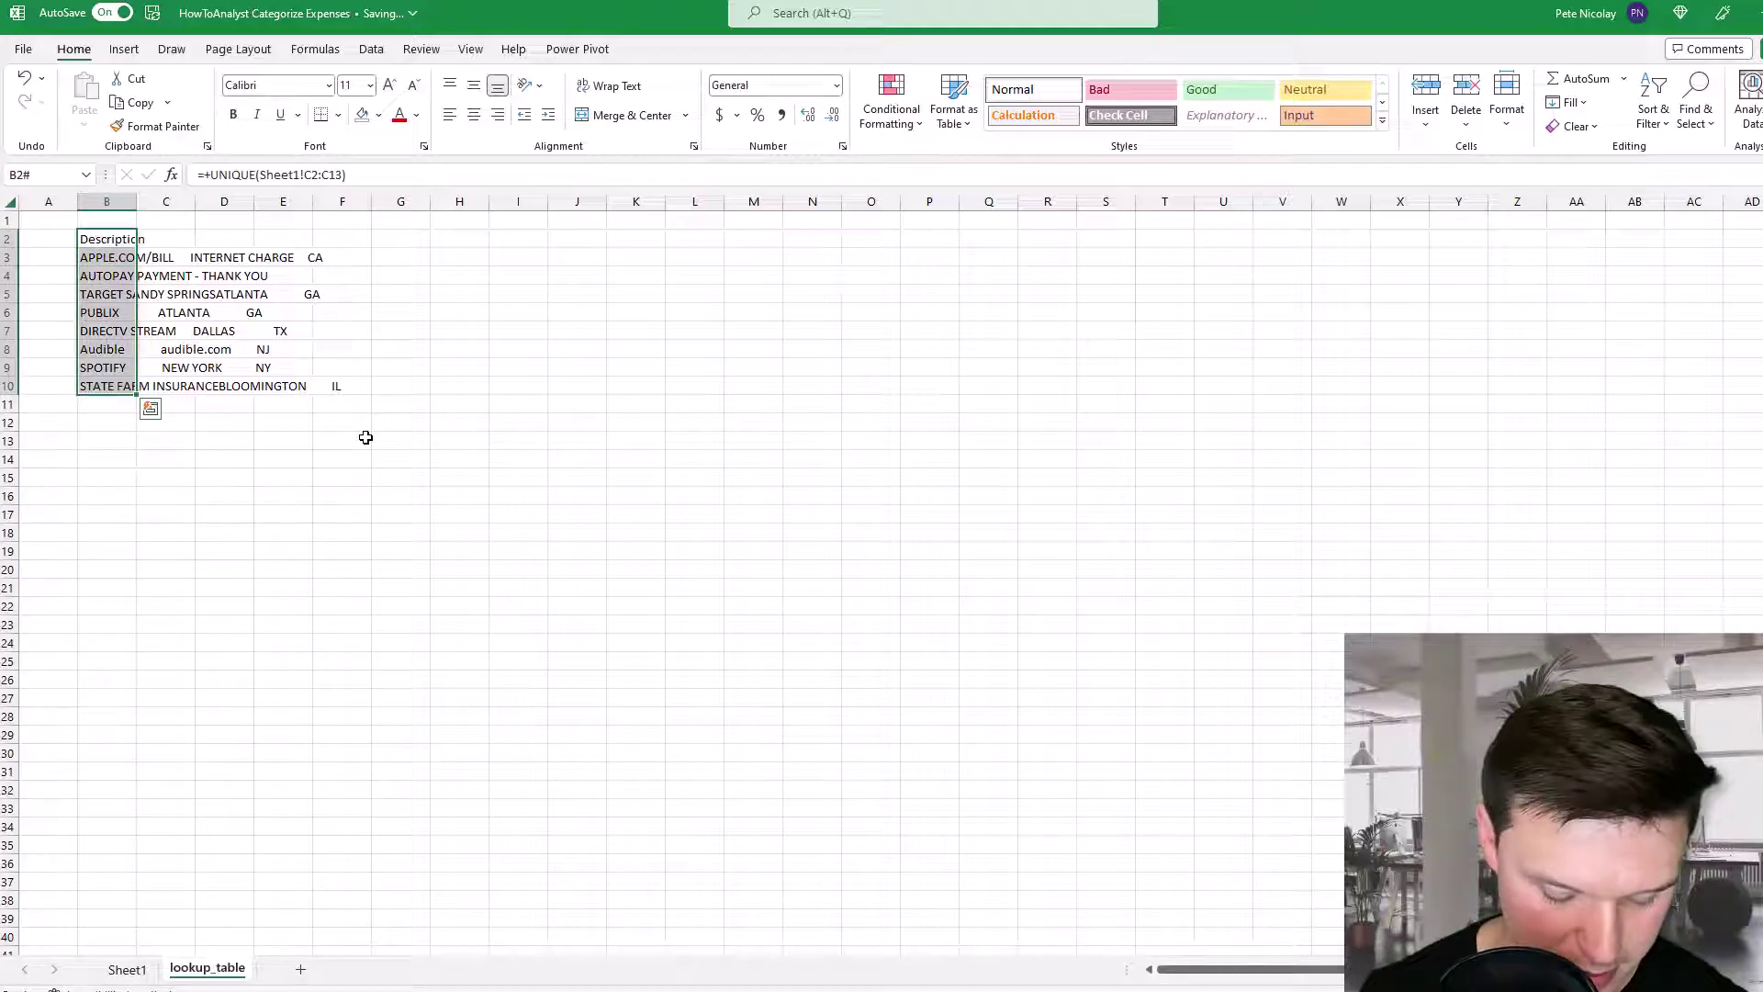
key("ctrl+c")
right_click(108, 265)
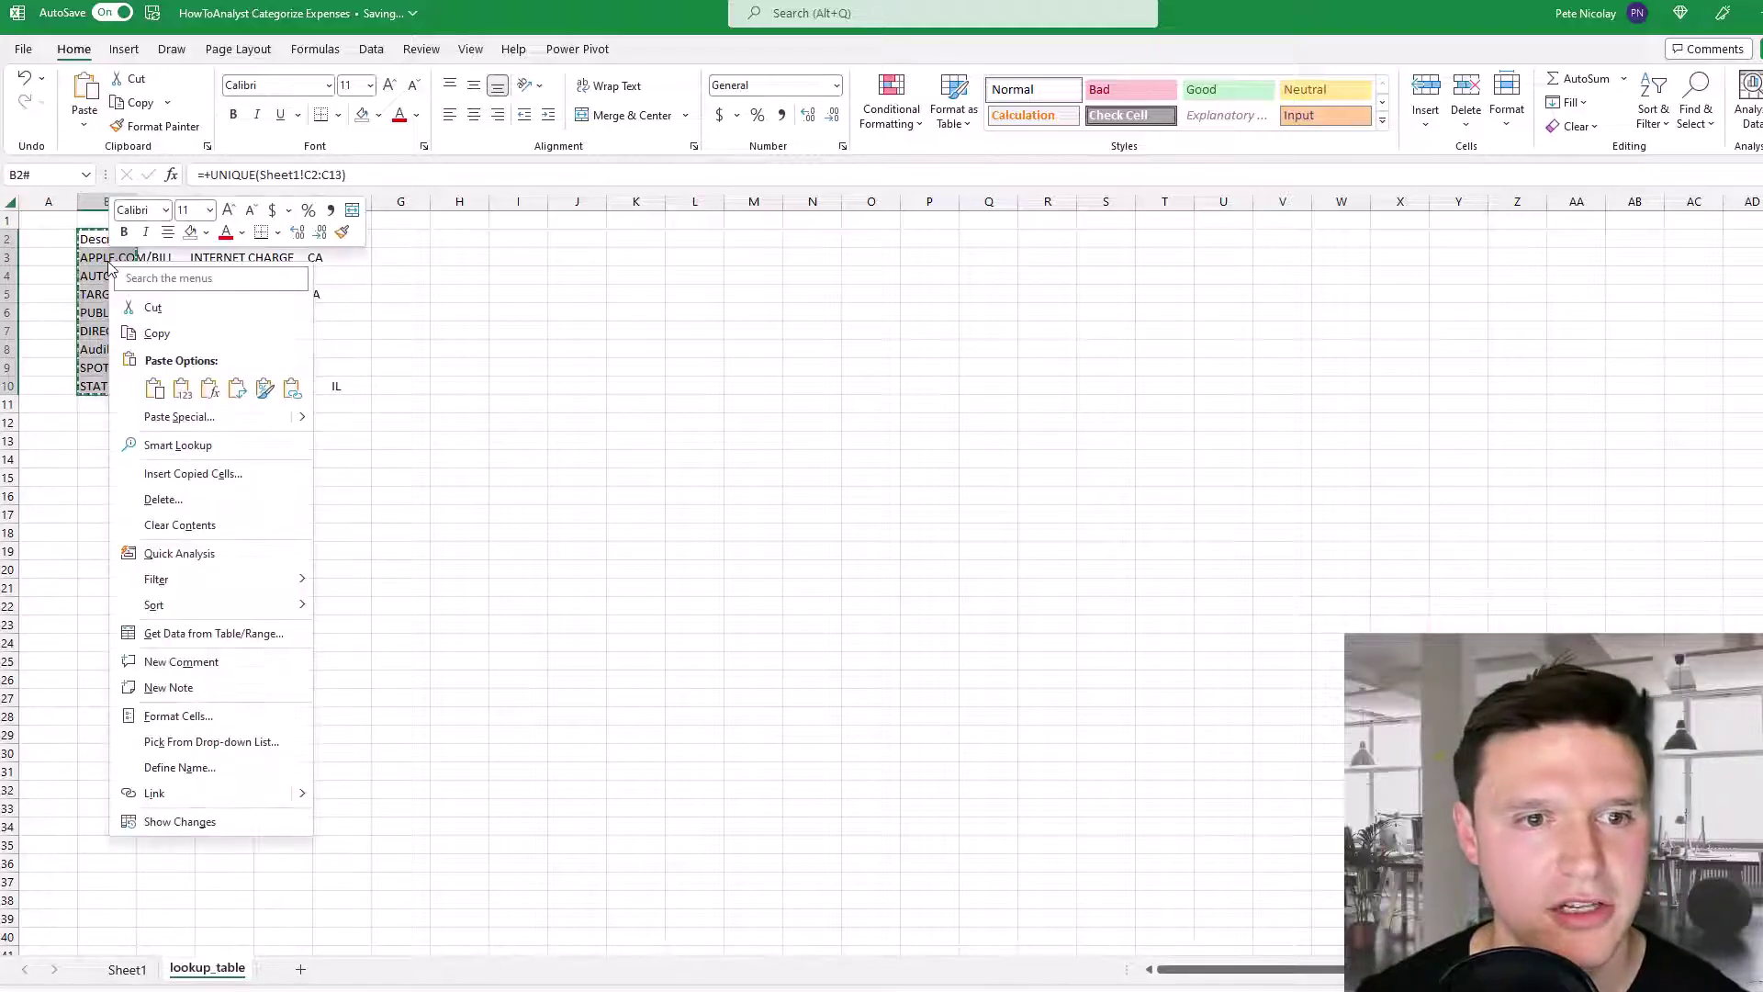
left_click(182, 395)
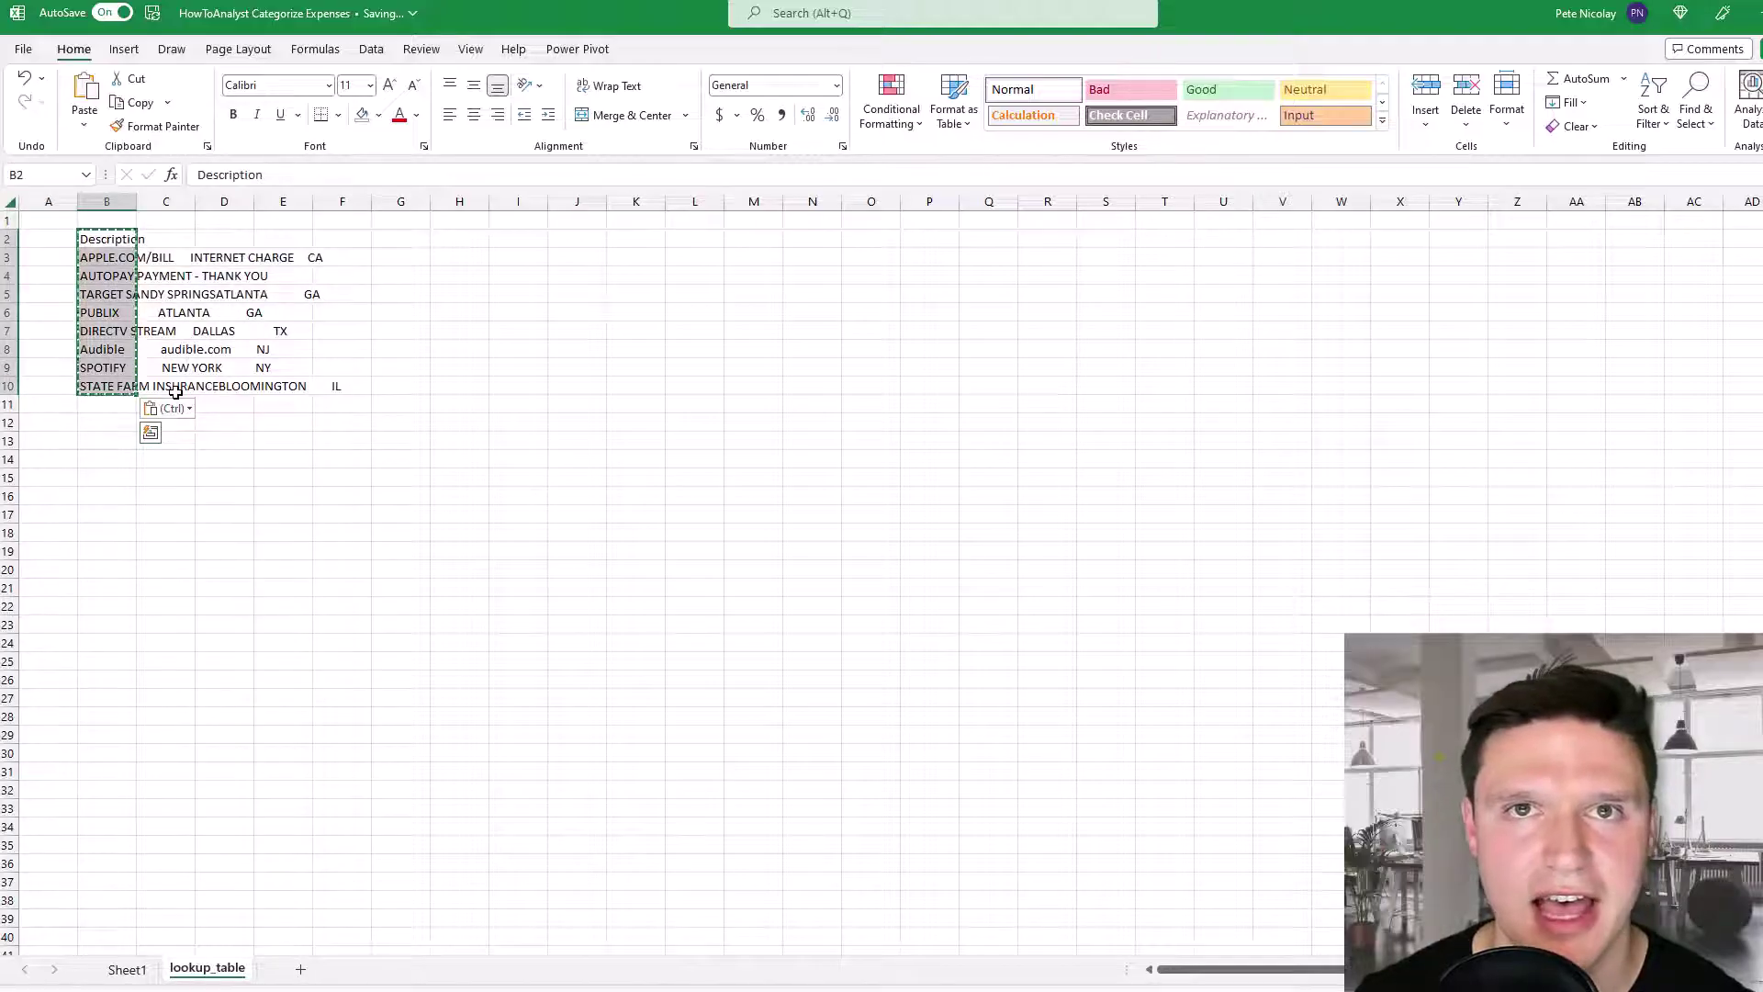
double_click(134, 200)
left_click(377, 240)
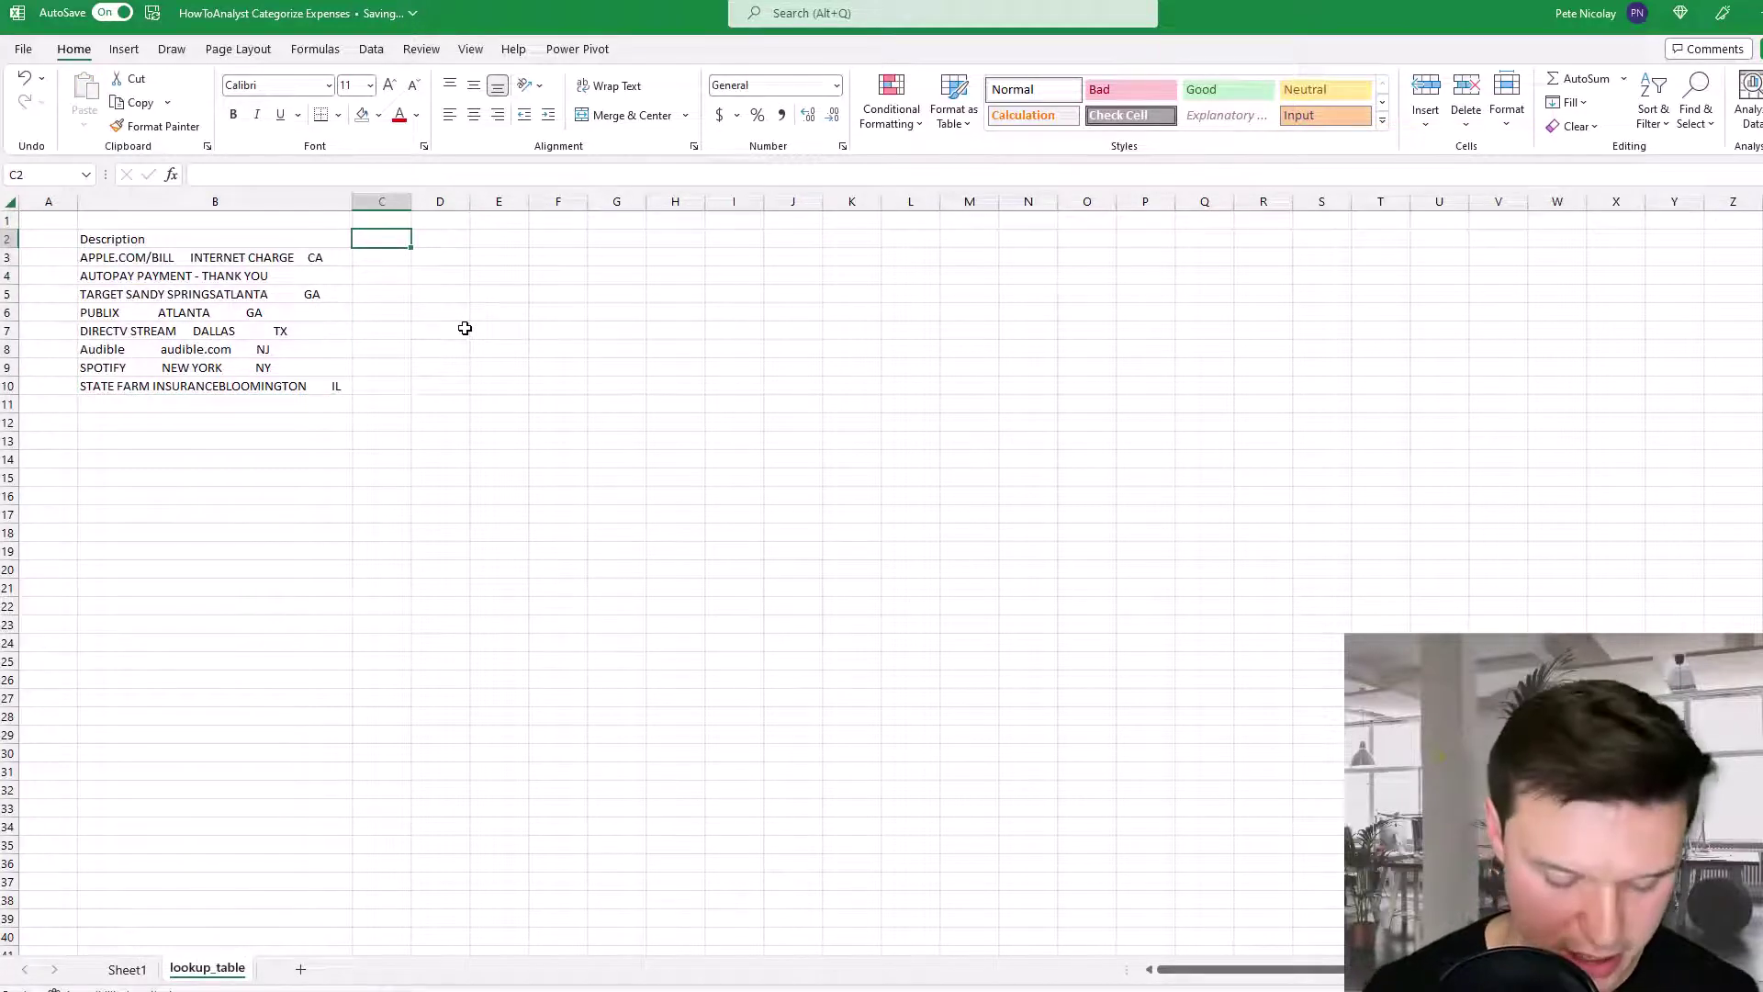
Step: Add a Category header in C2 and enter Streaming - TV as the first category
type("Category")
key("Return")
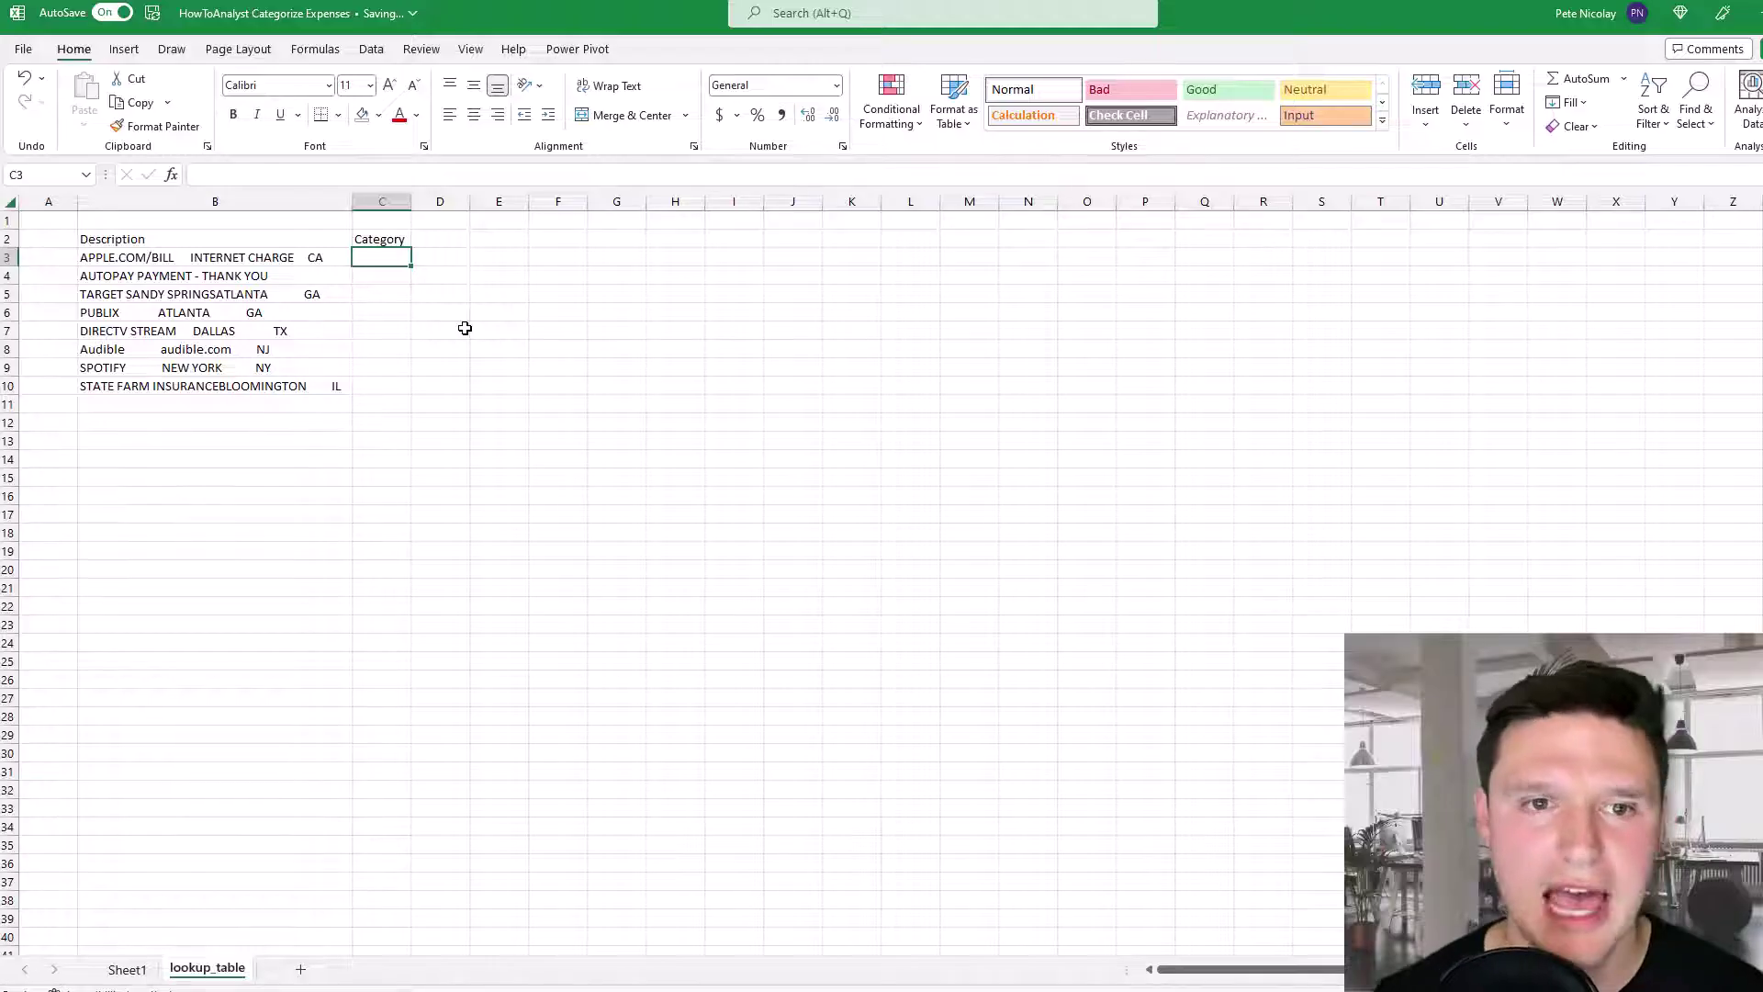
type("Ste")
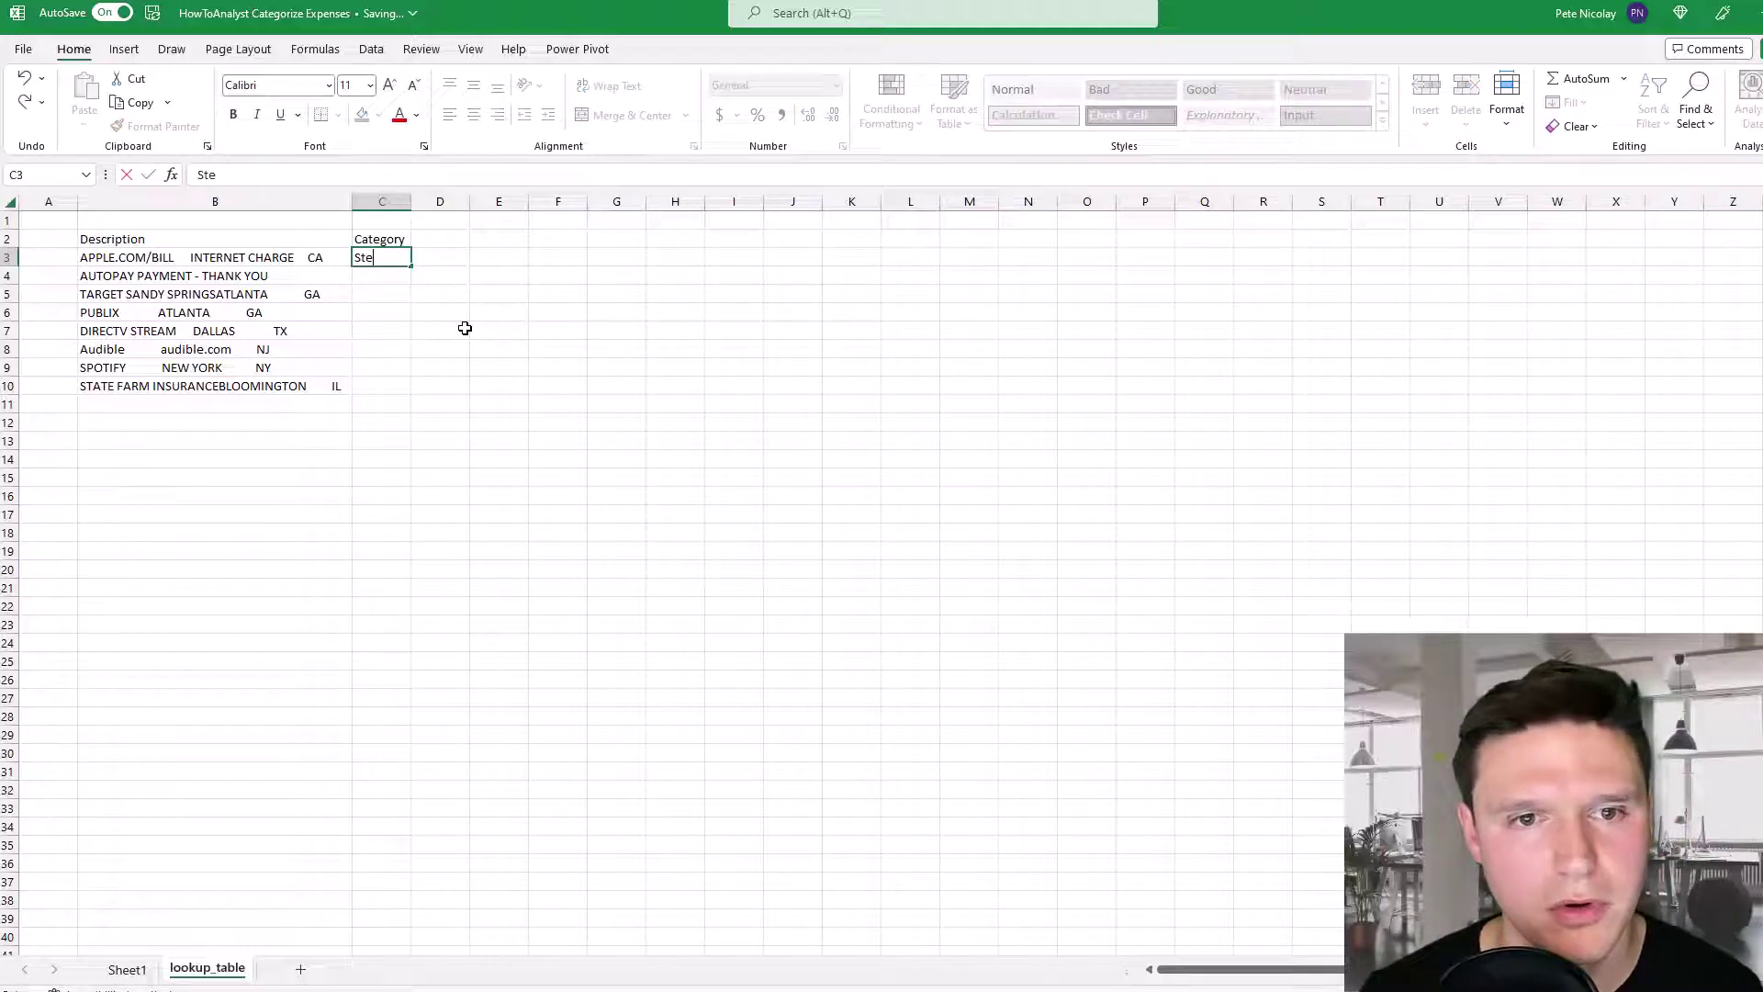
type("tre")
key("BackSpace")
type("reamlin")
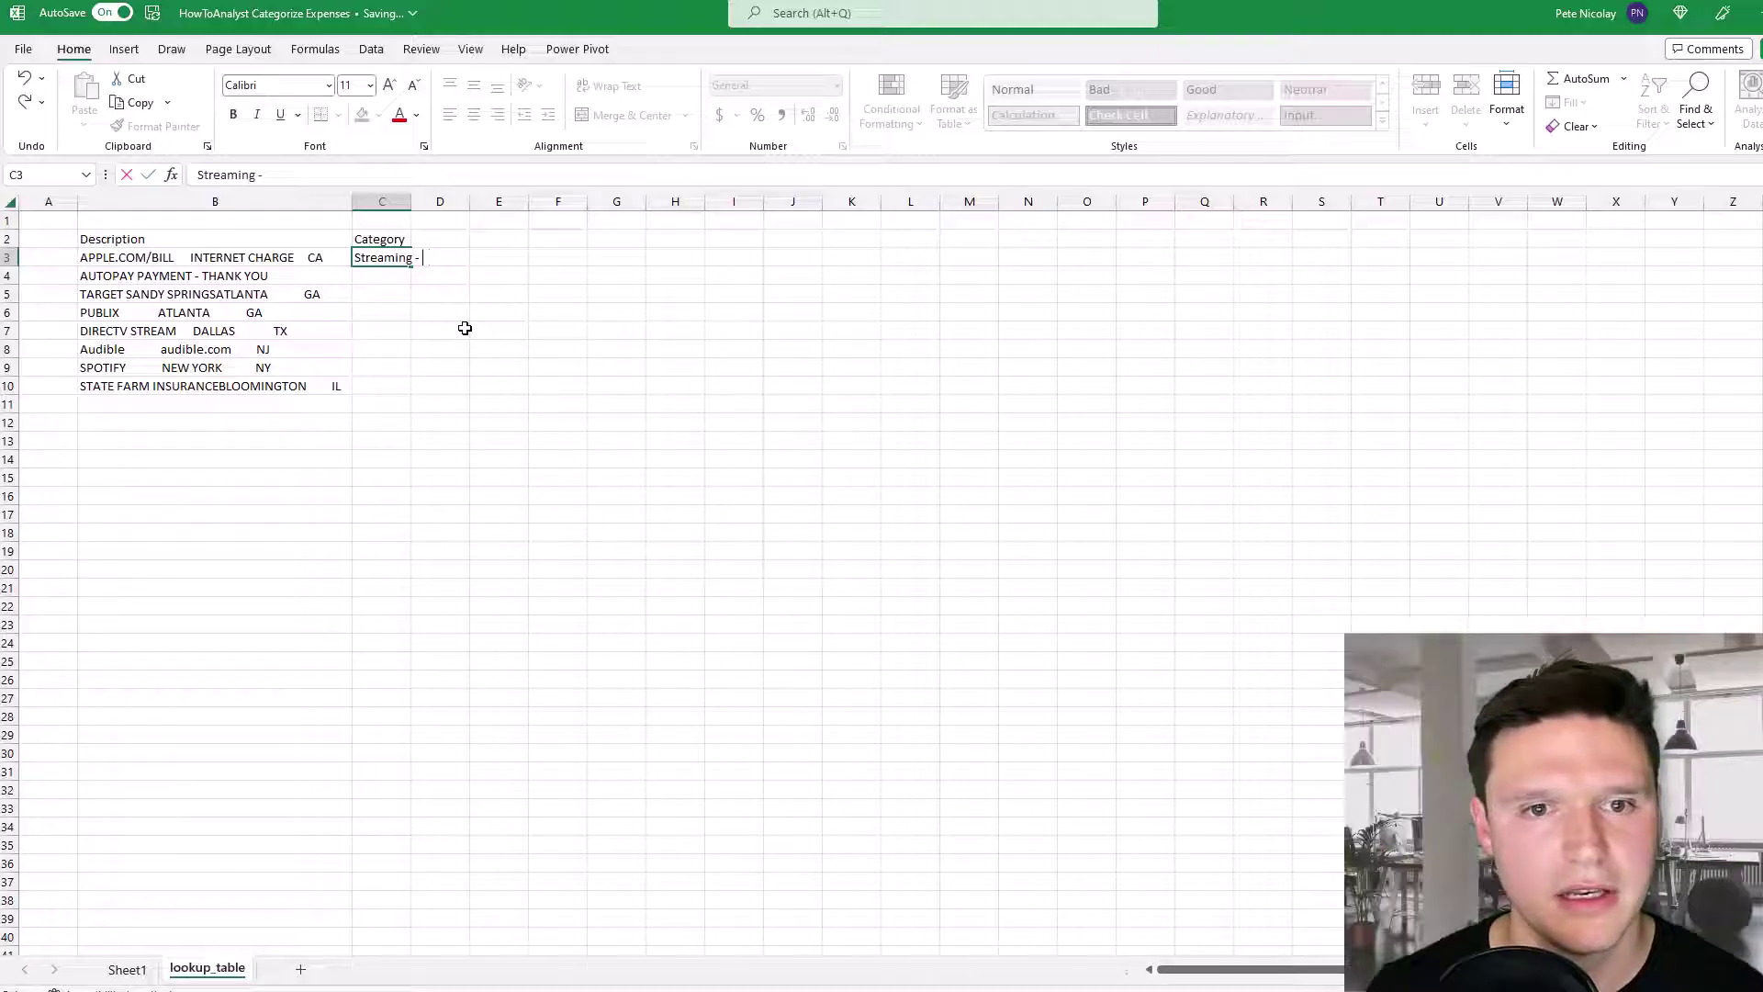
type("g - TV")
key("Return")
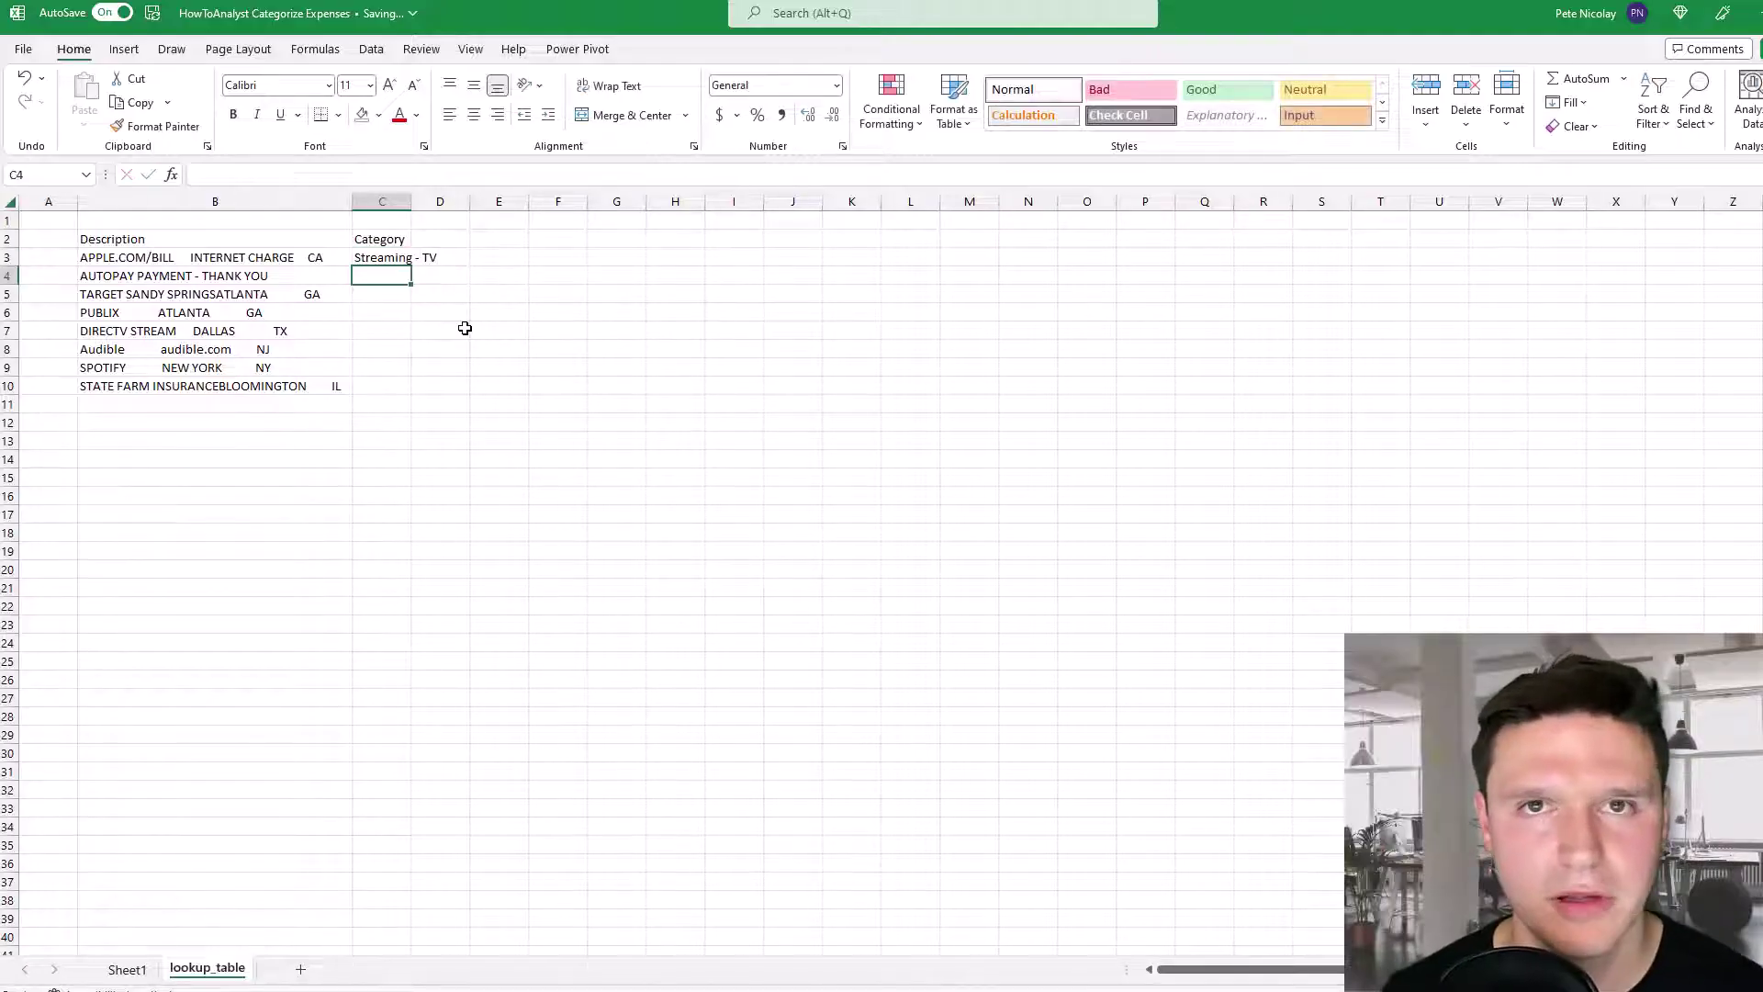
Step: Enter Payment, Groceries, Groceries, Streaming - TV, Streaming - Audio twice, and Insurance
type("Payment")
key("Return")
type("Groceries")
key("Return")
type("G")
key("Return")
type("Streaming - TV")
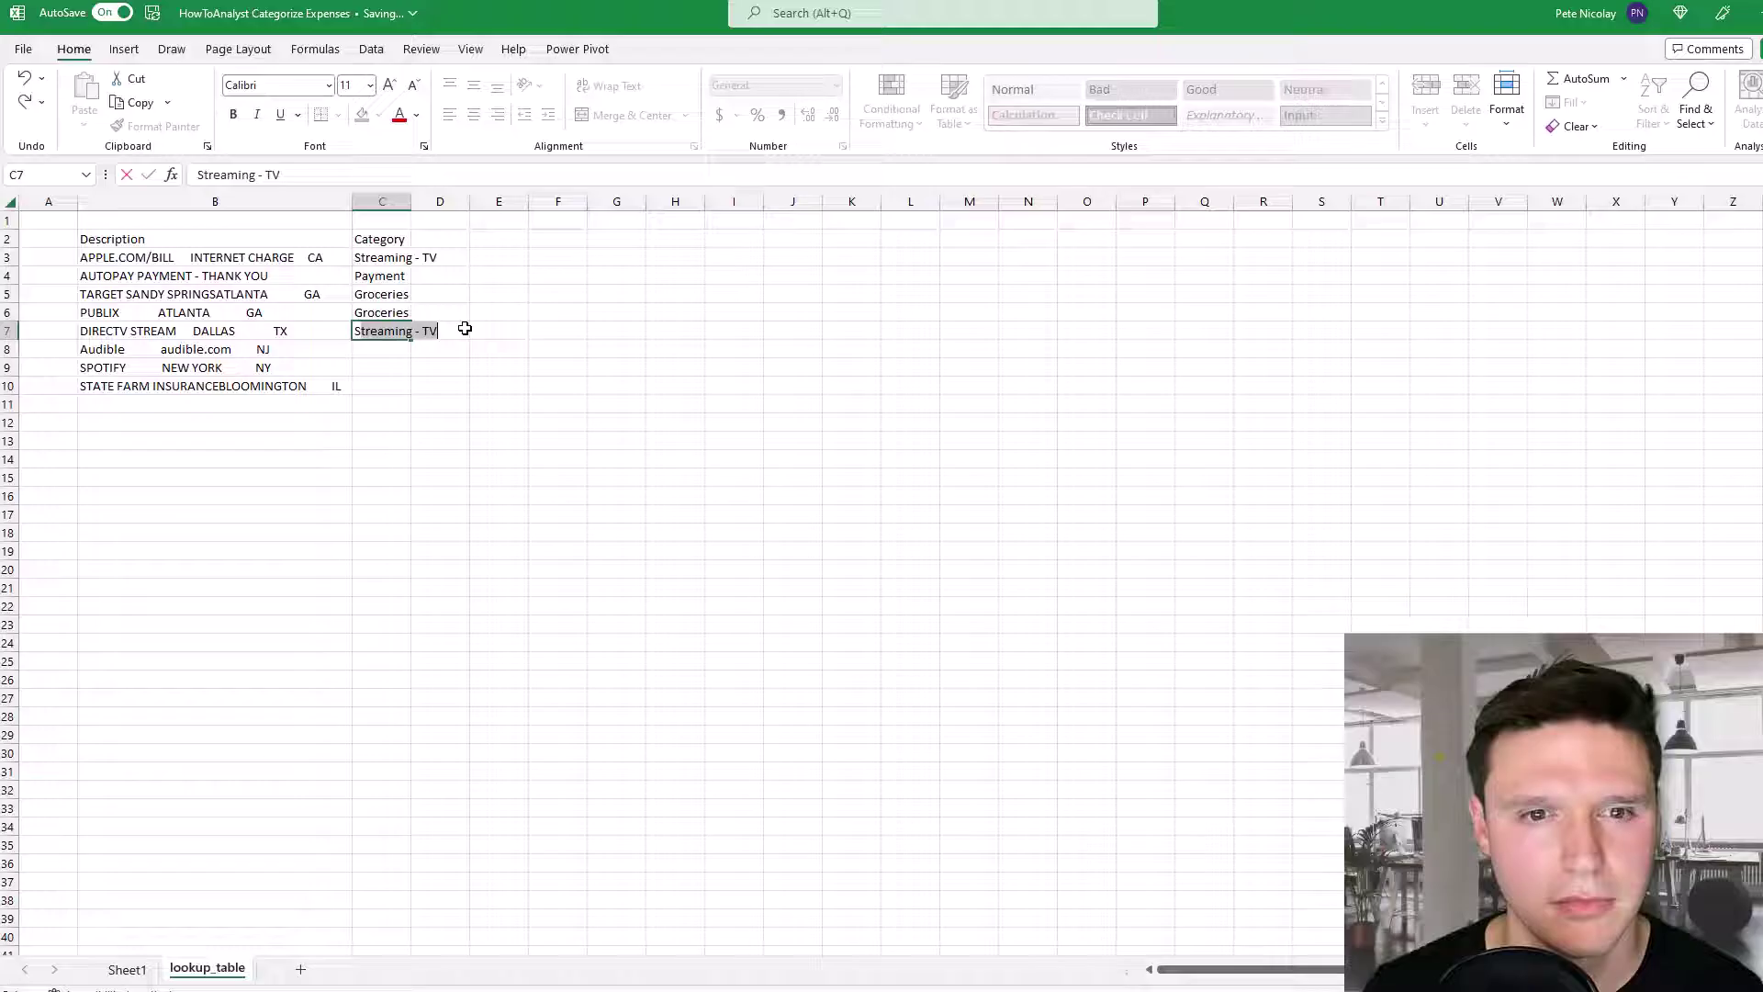
key("Return")
type("Streaming - Audio")
key("Return")
type("Streaming - Audio")
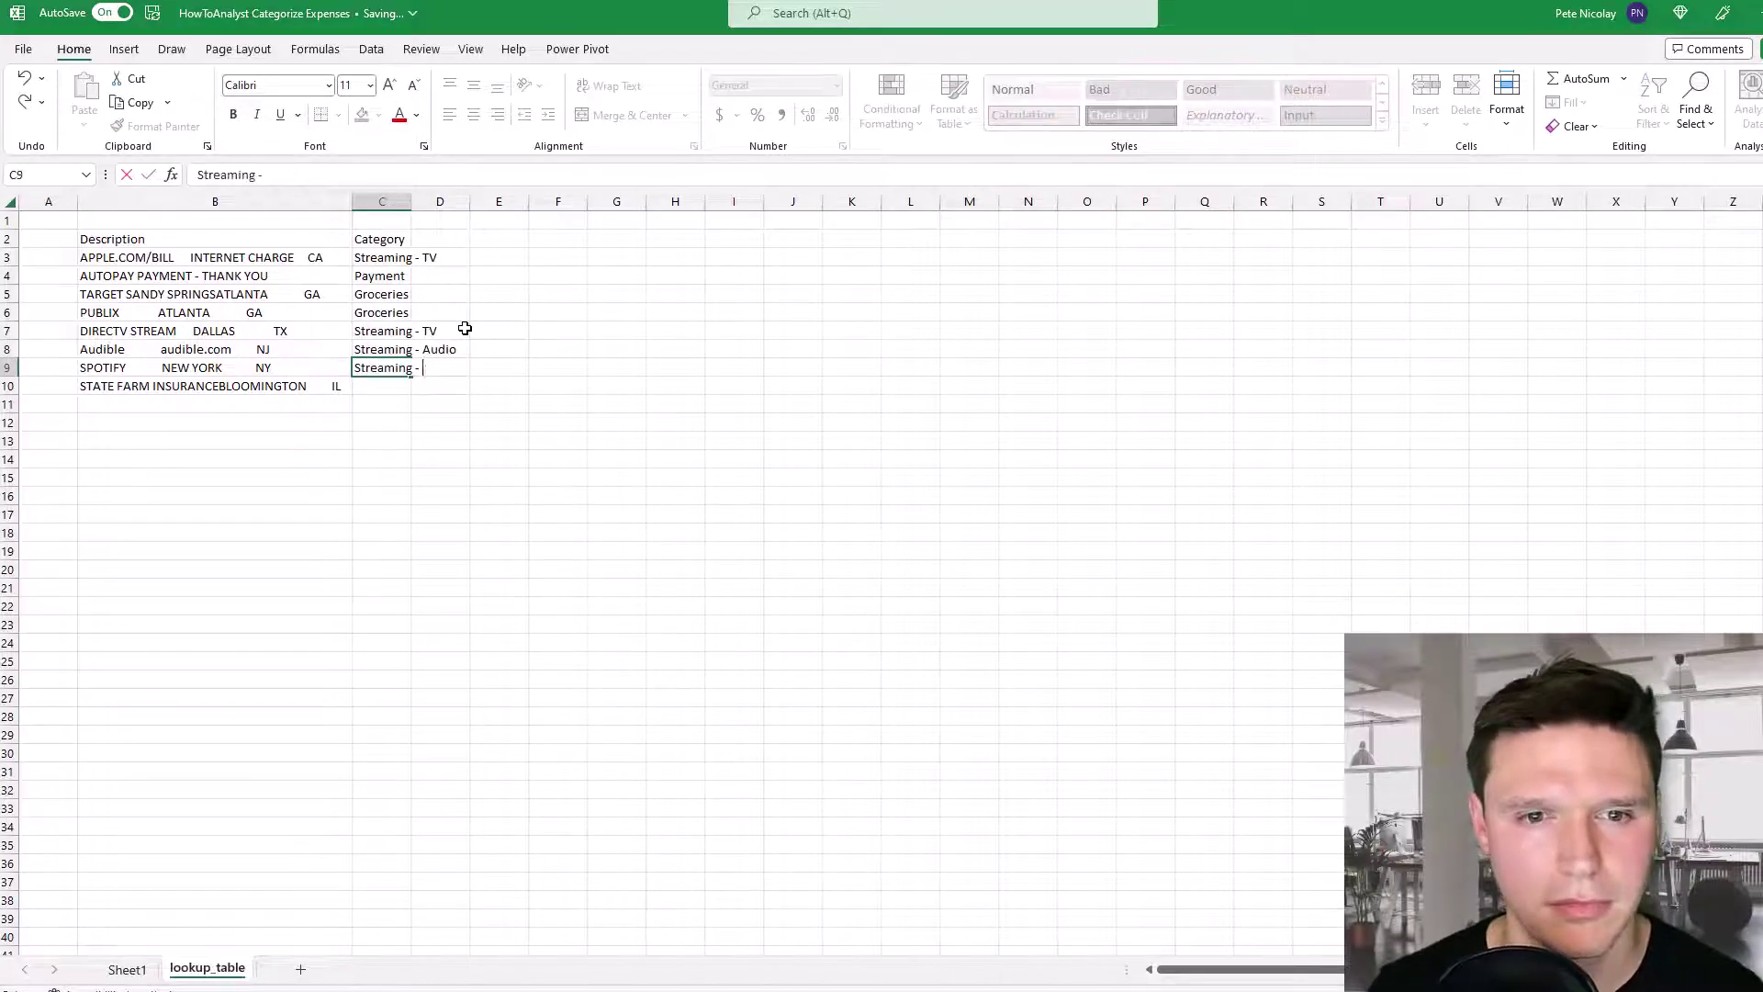
key("Return")
type("Insurance")
key("Return")
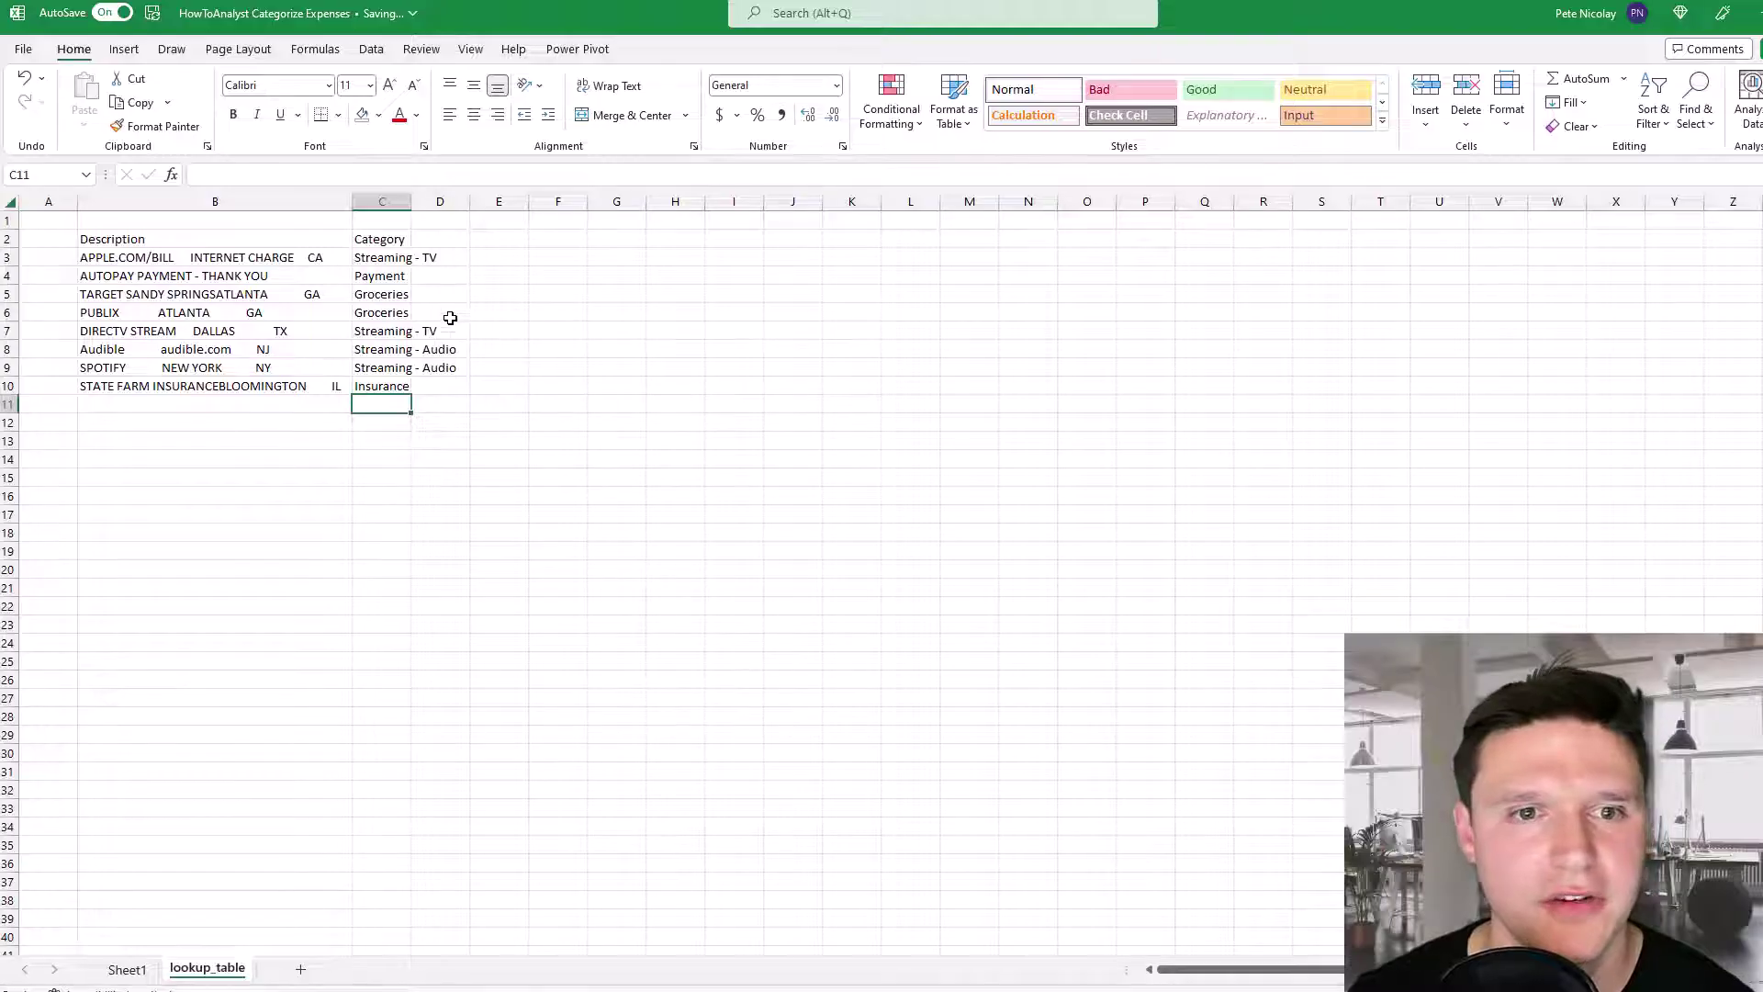
Step: Turn the Description/Category range B2:C10 into a table with headers
left_click(261, 266)
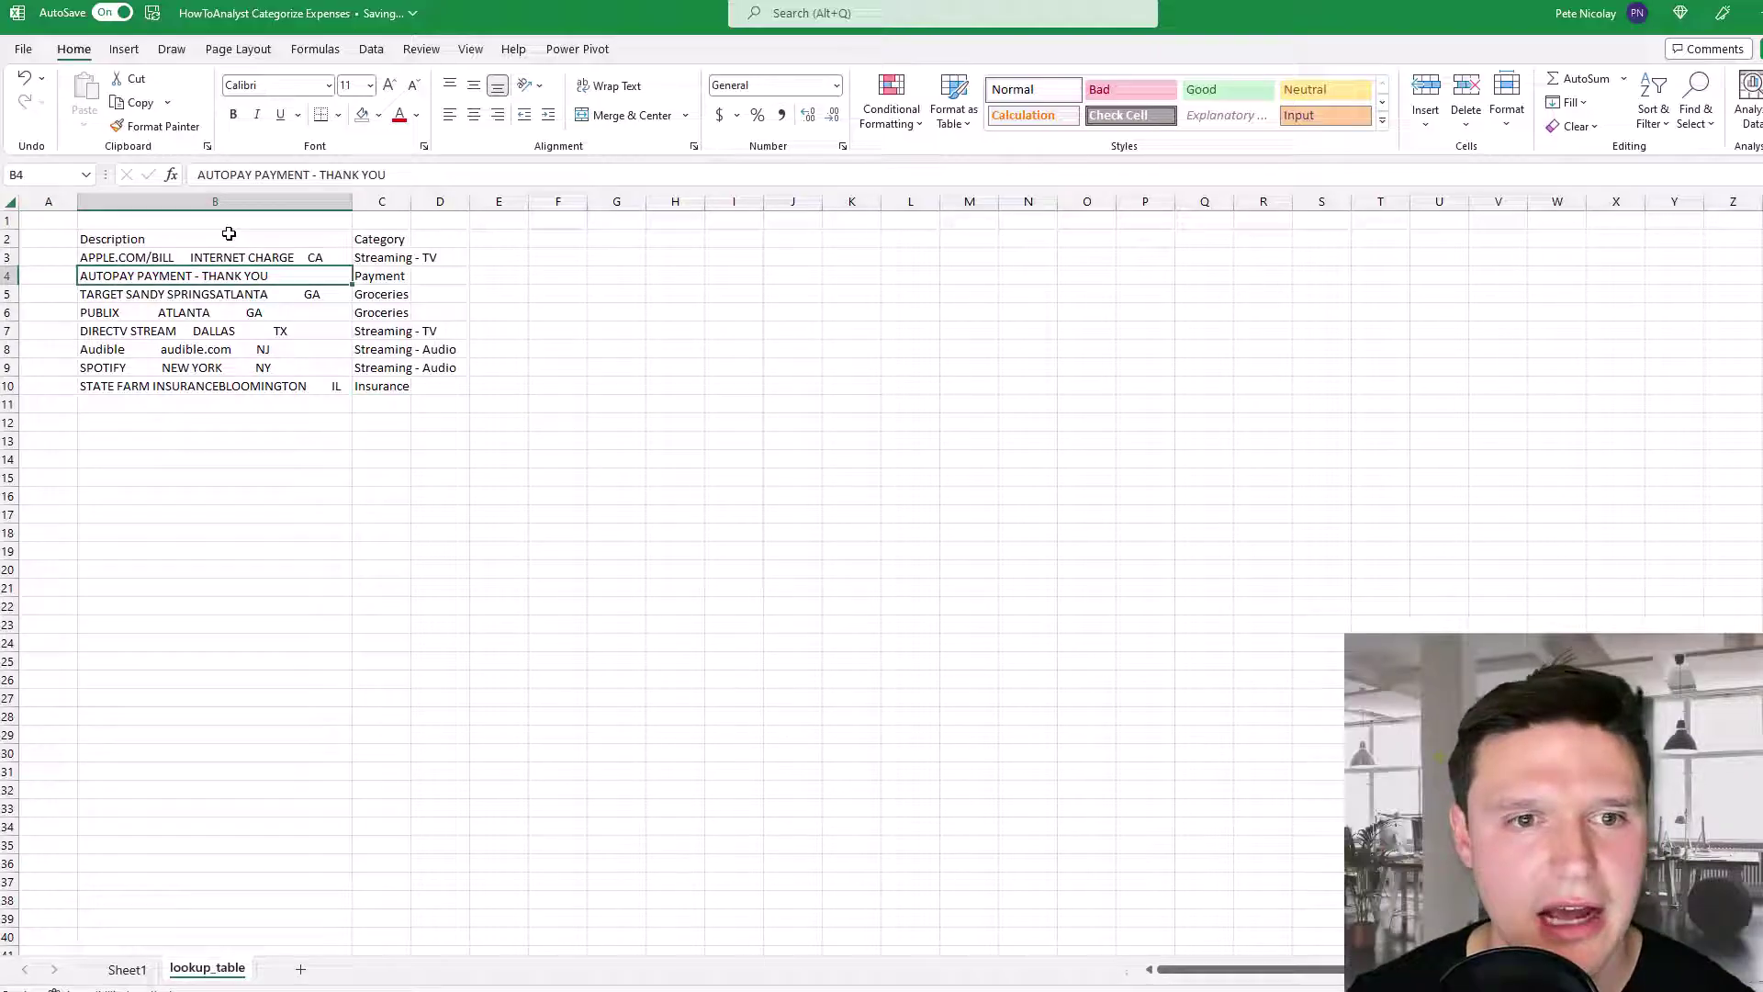
left_click_drag(230, 239, 361, 369)
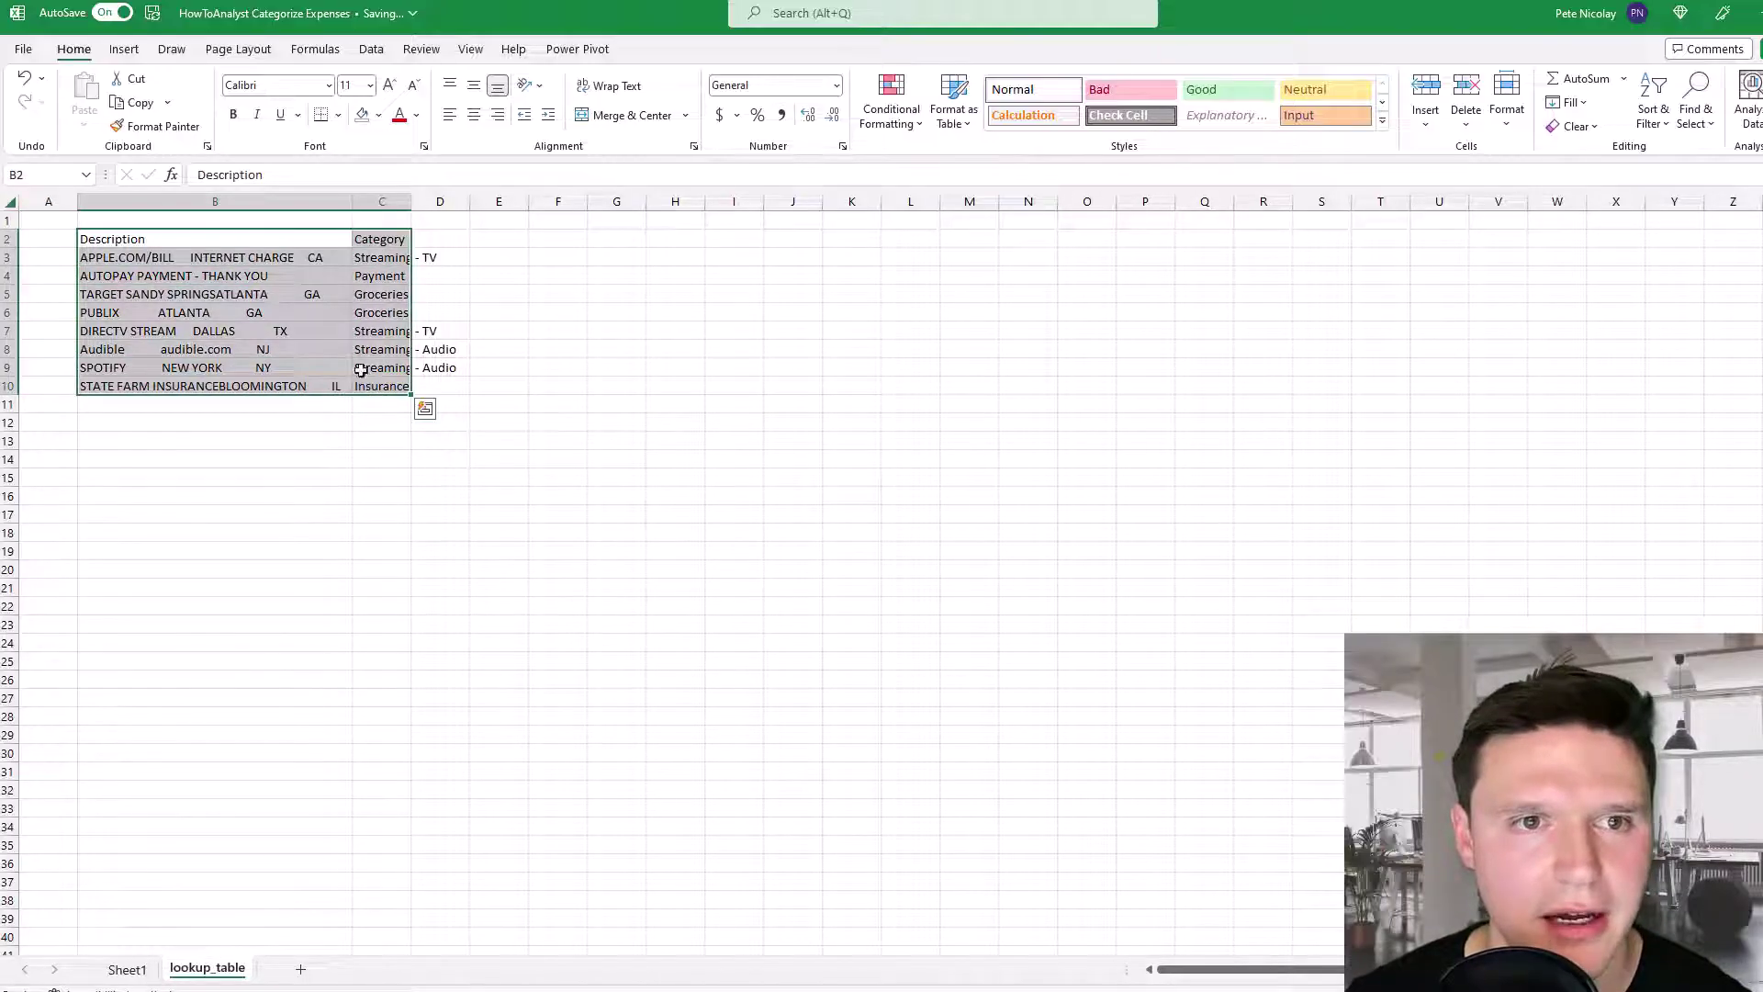
left_click(124, 50)
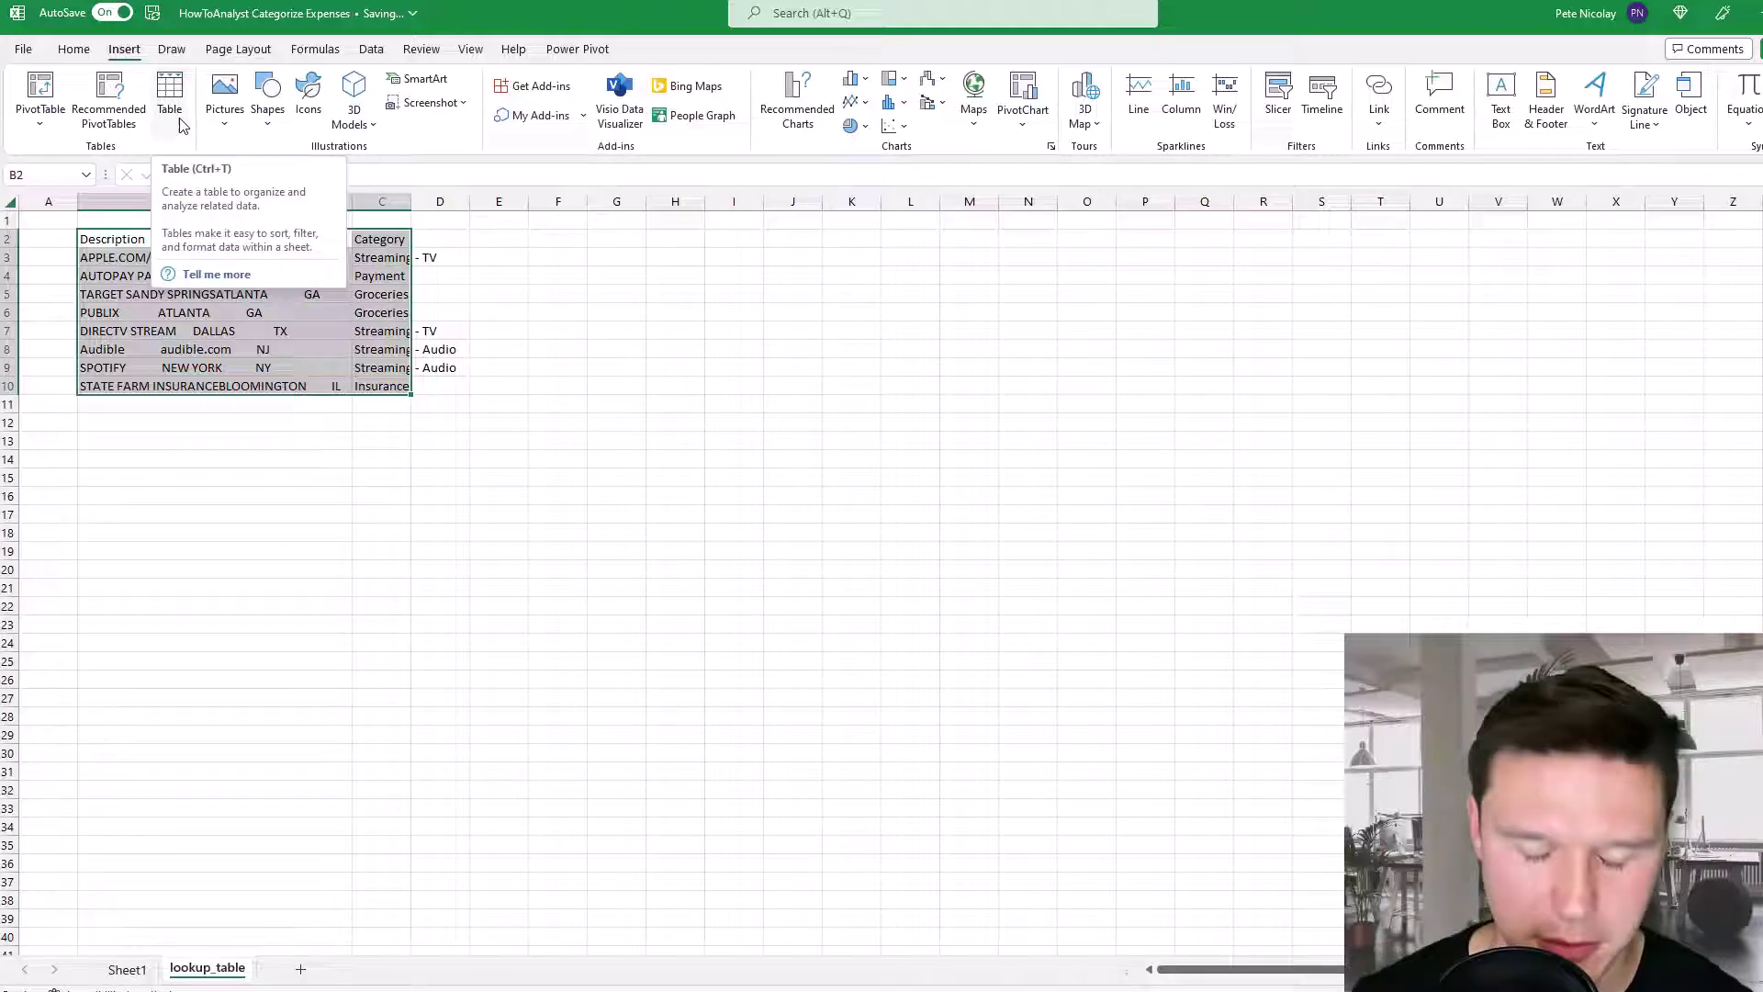
left_click(180, 123)
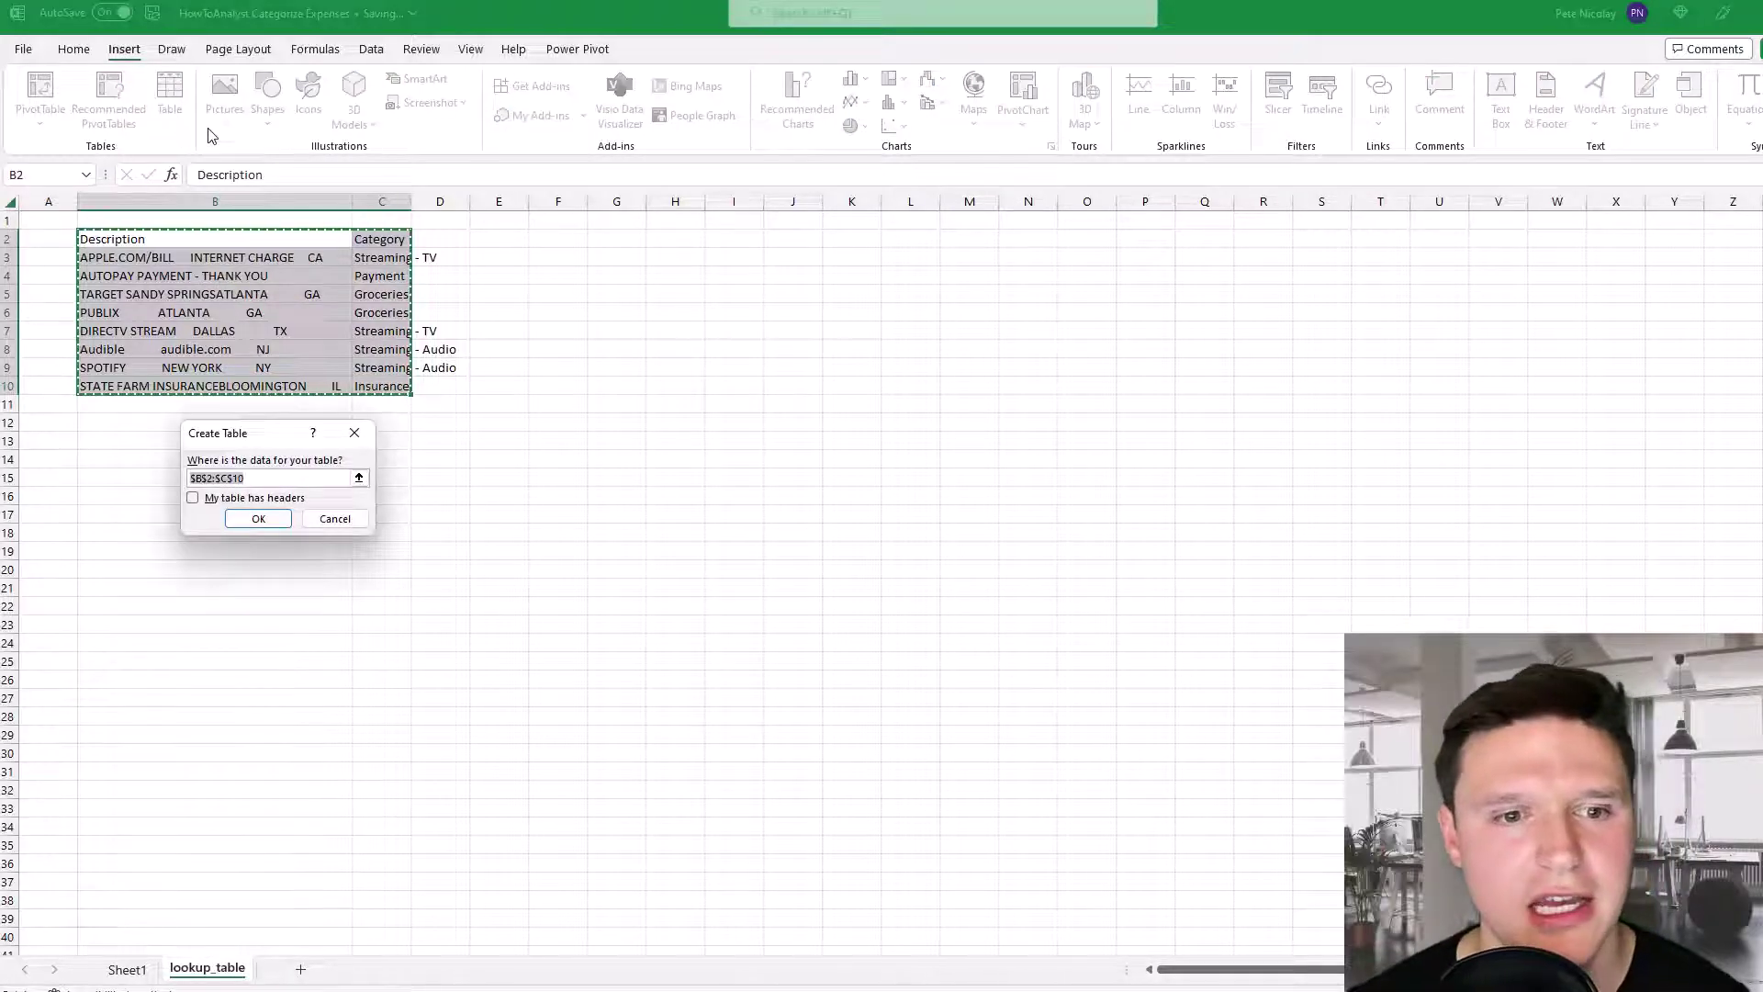
left_click(195, 500)
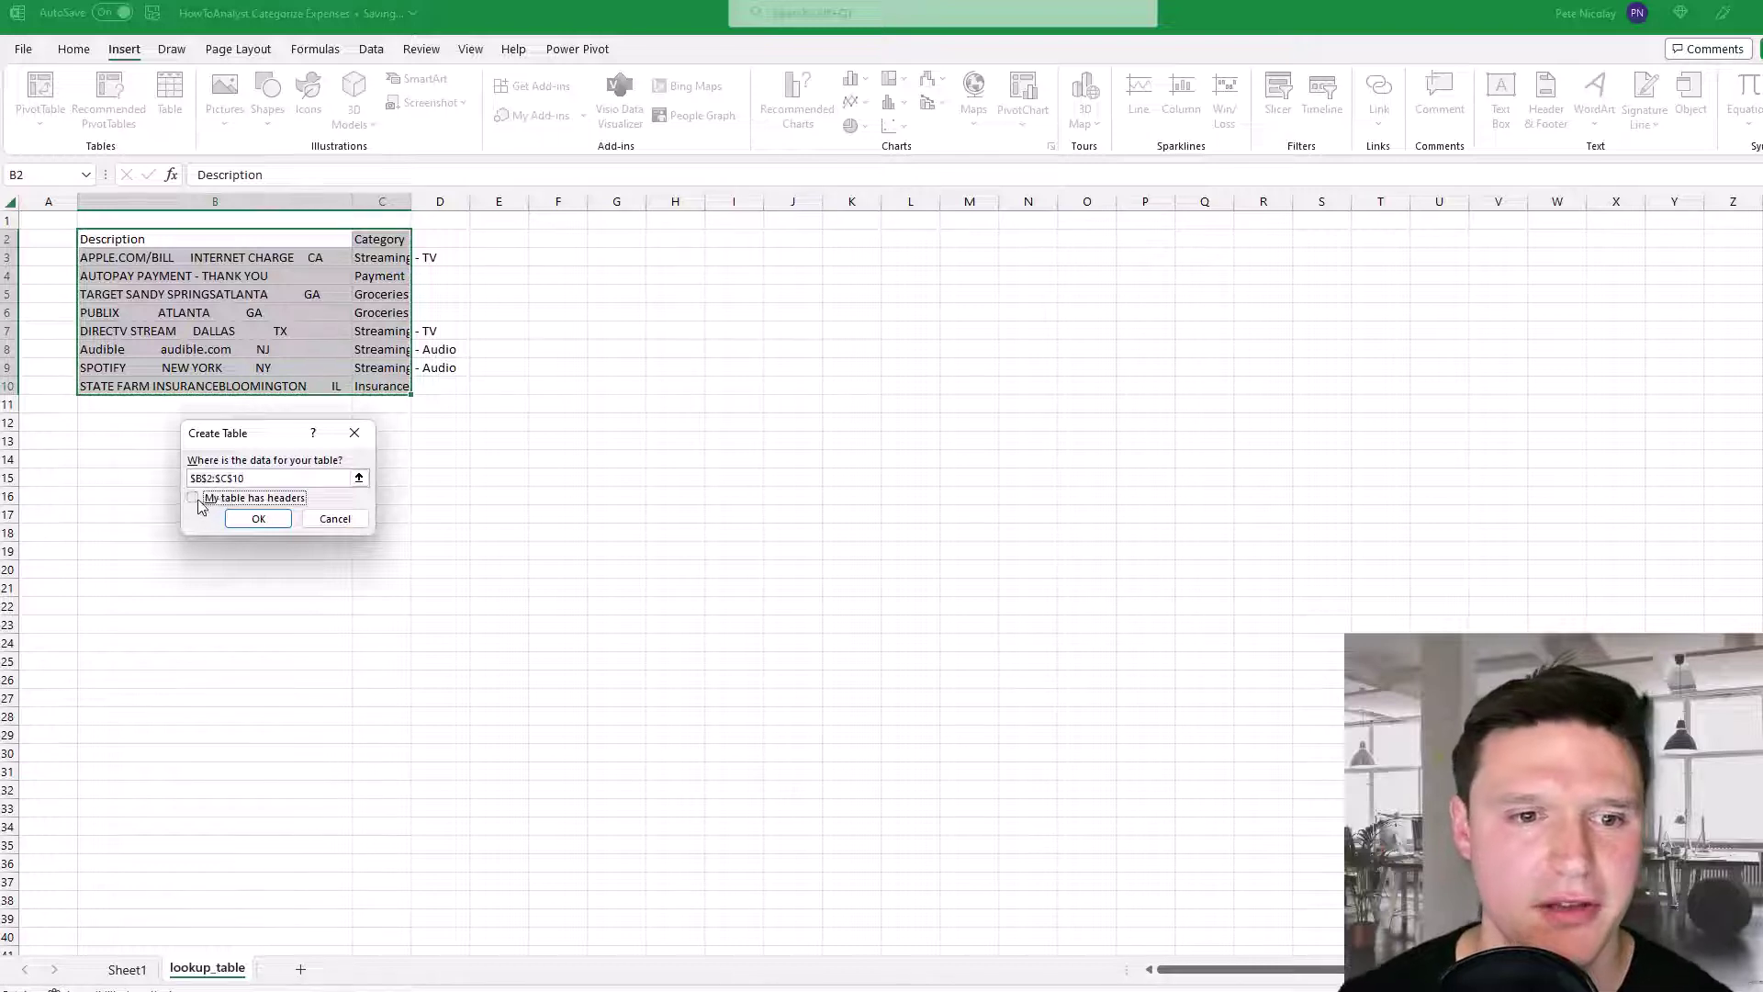
left_click(258, 519)
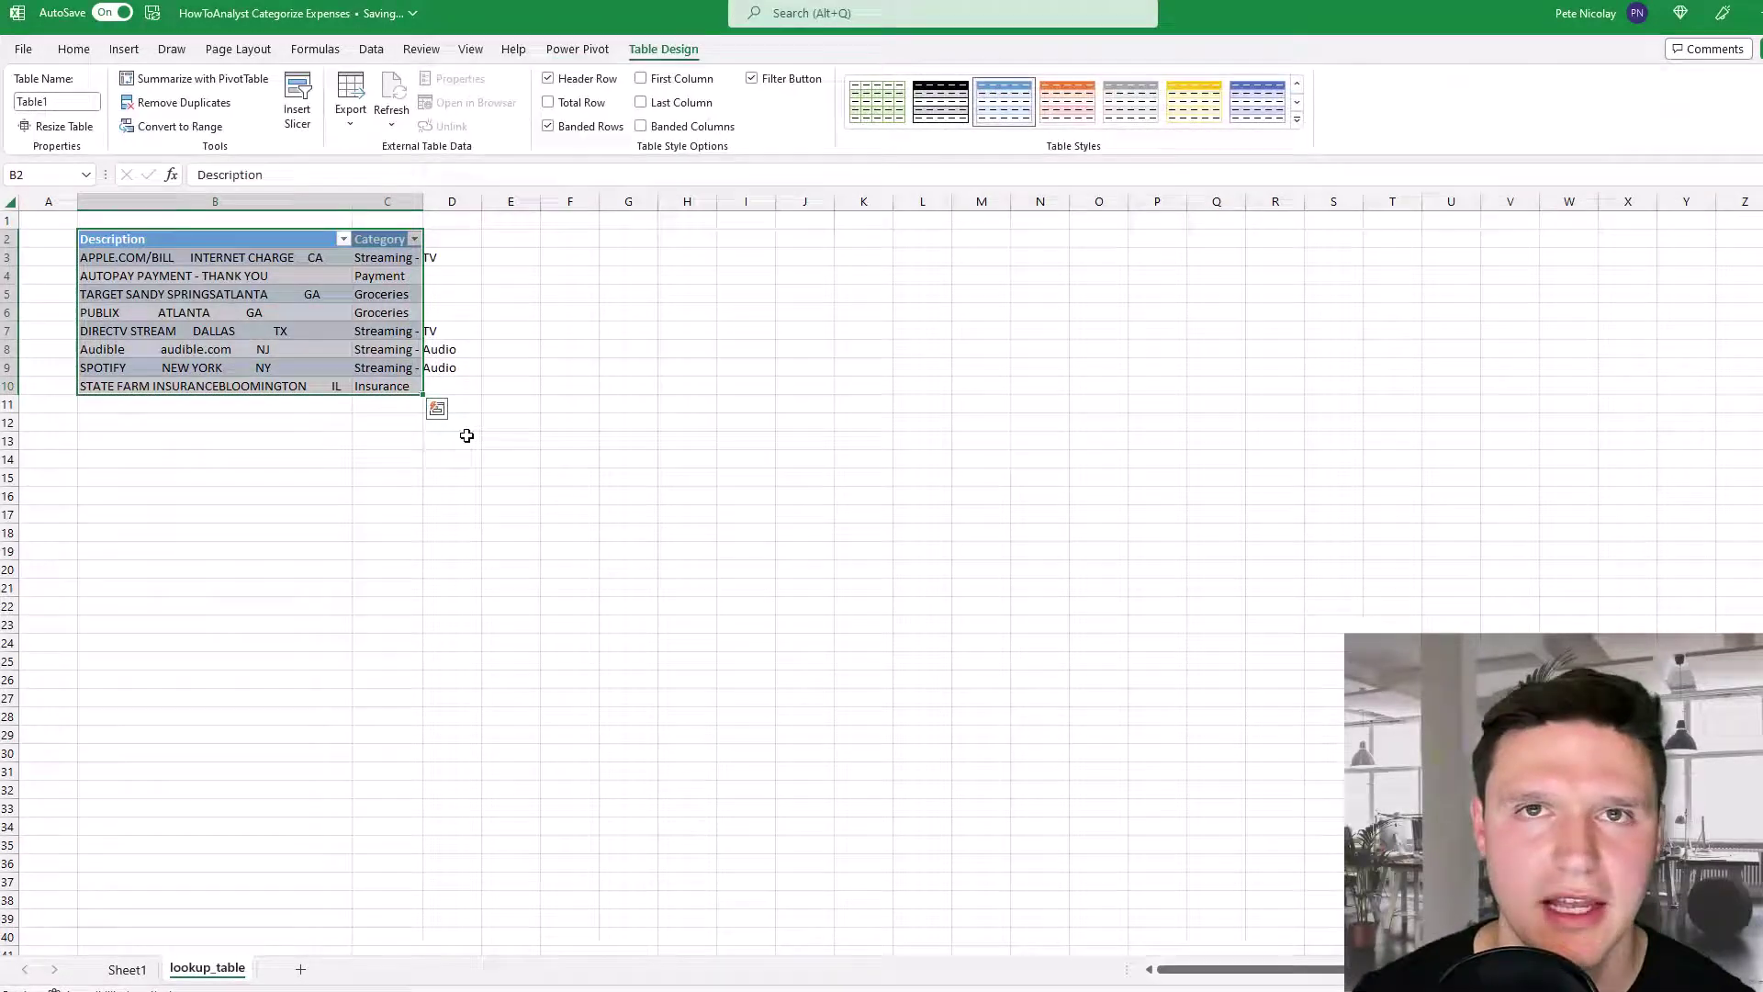
Step: Apply a grey Light style, name the table lookup_table, and return to Sheet1
left_click(1298, 122)
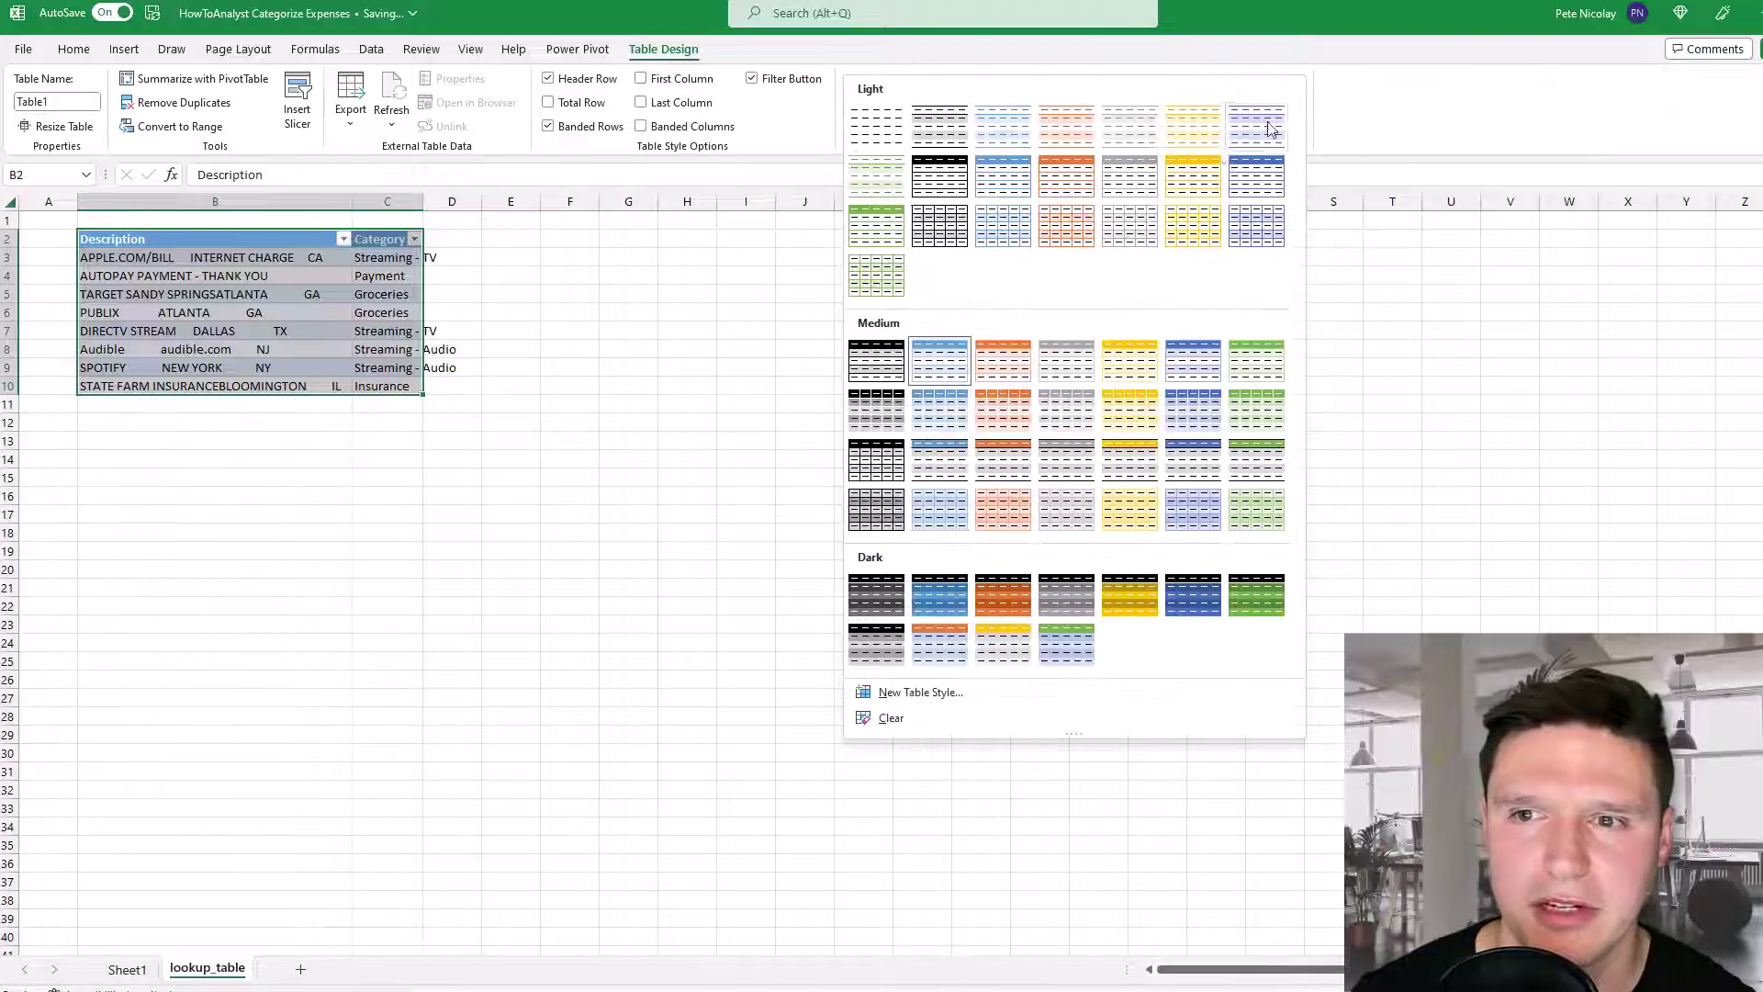
left_click(1129, 176)
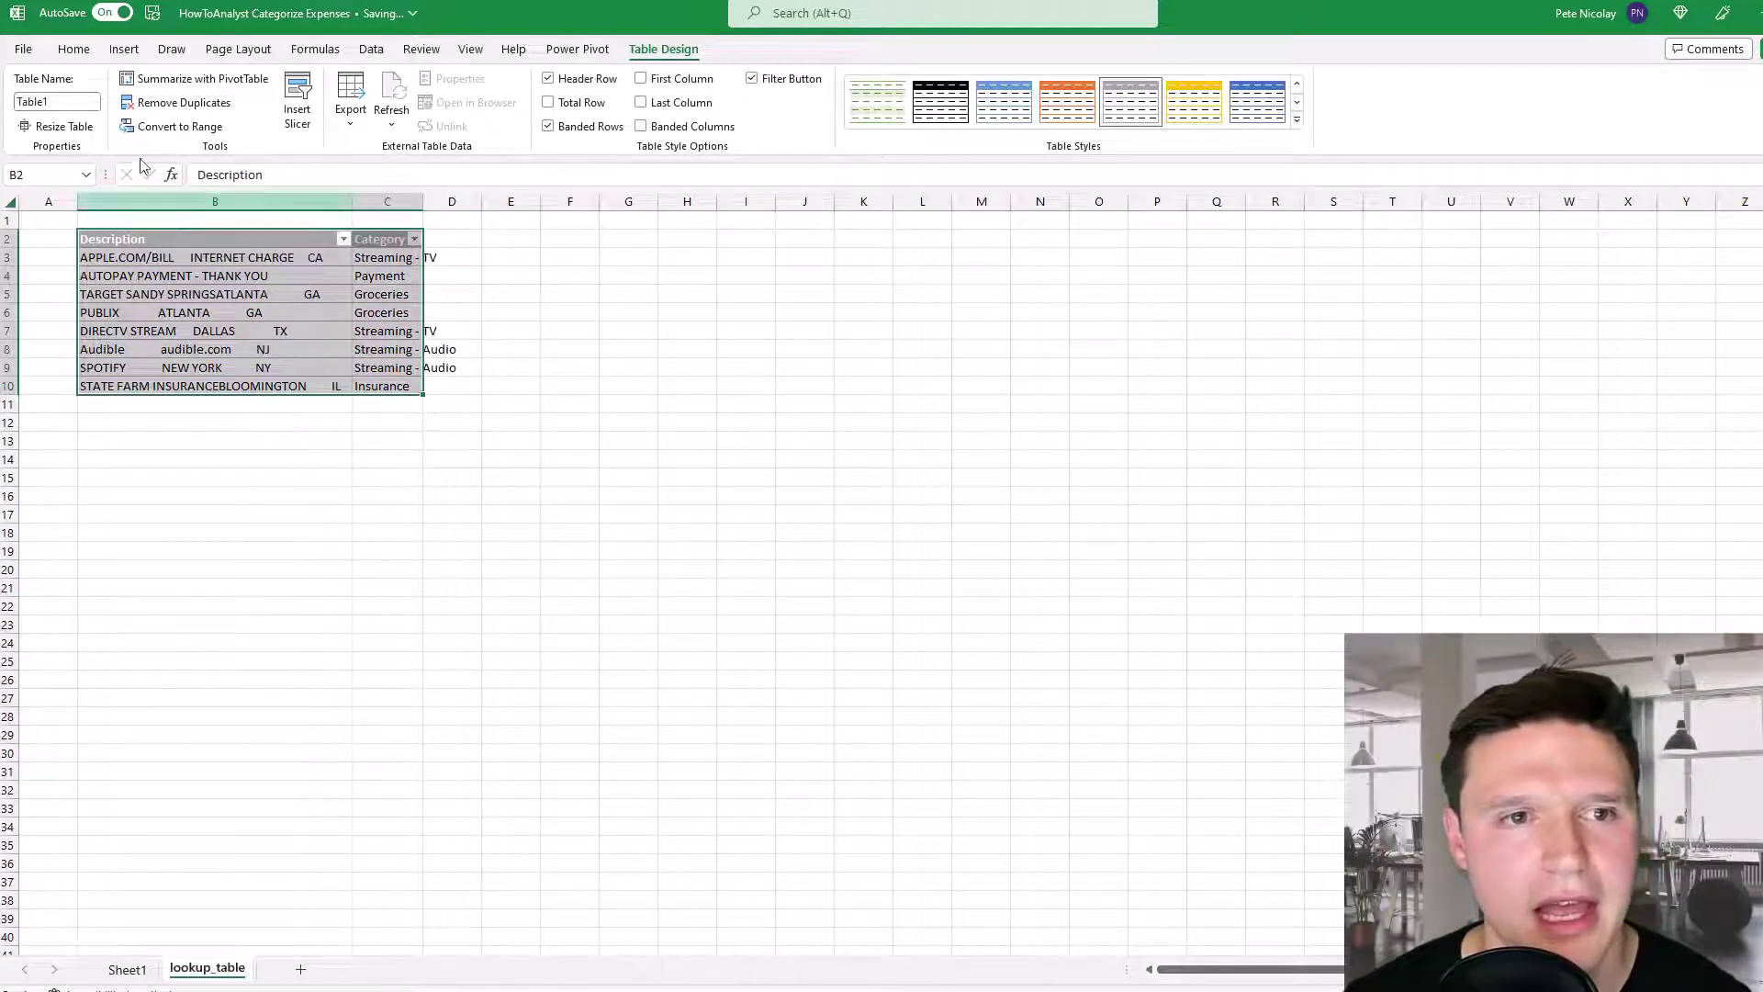
left_click(79, 102)
key("BackSpace")
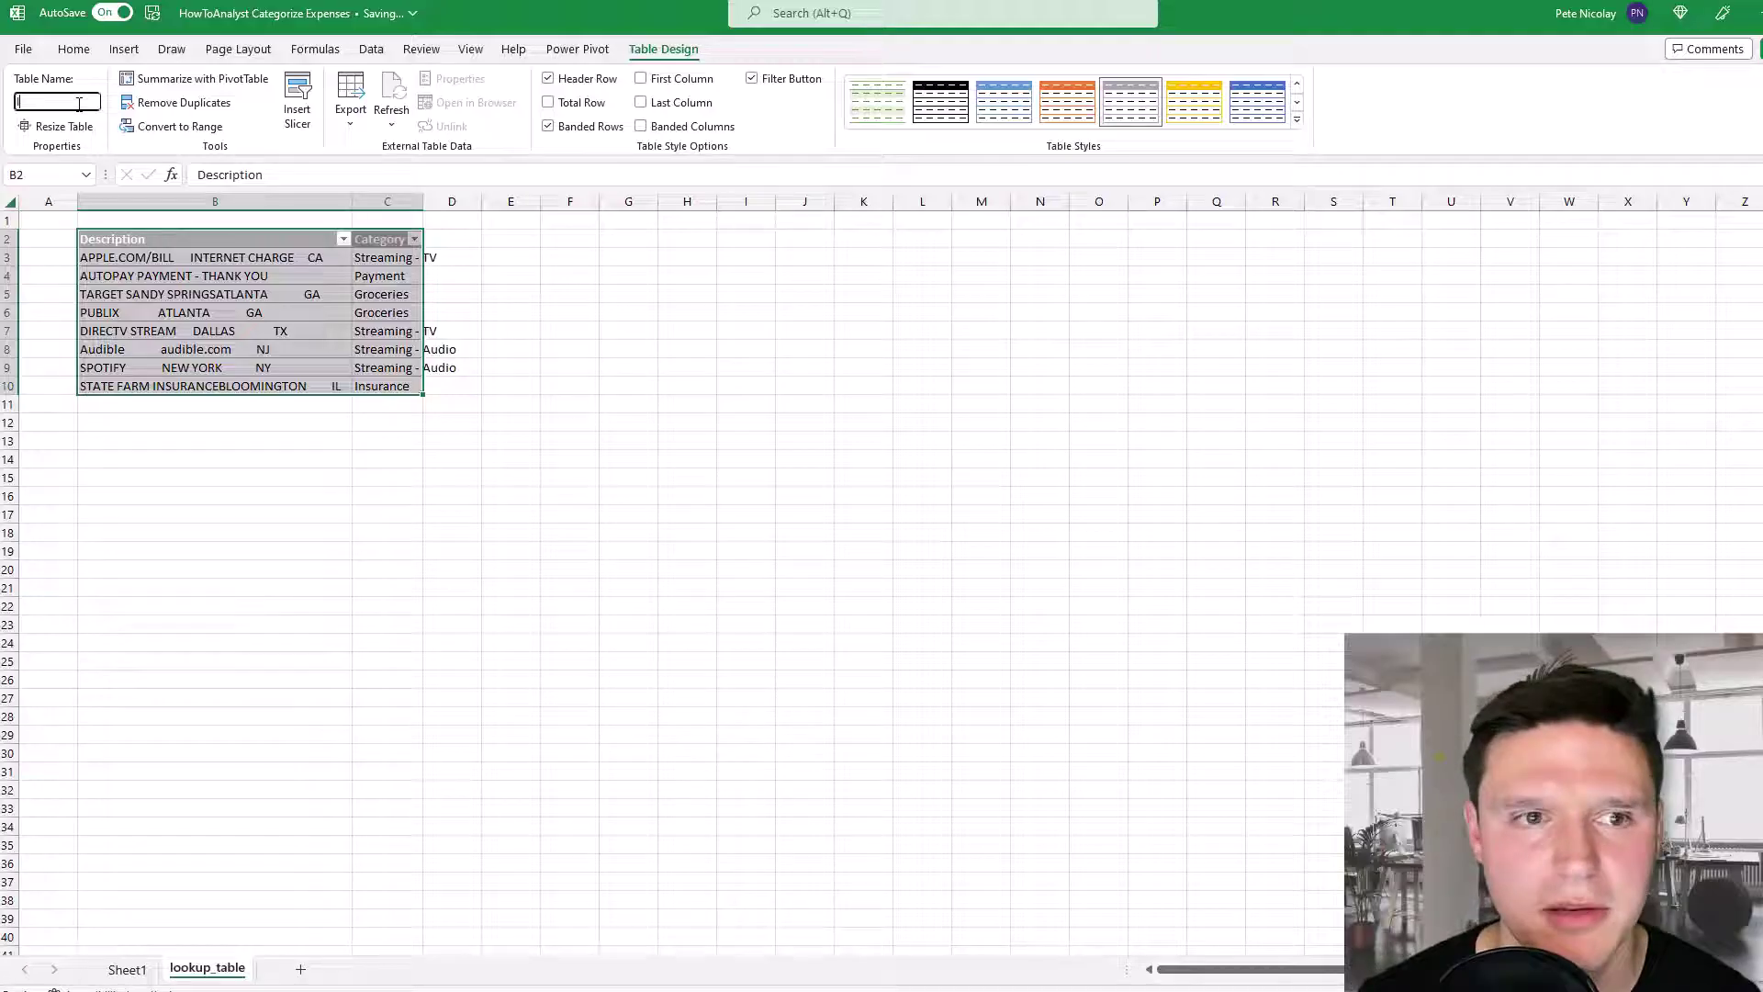
type("lookup_table")
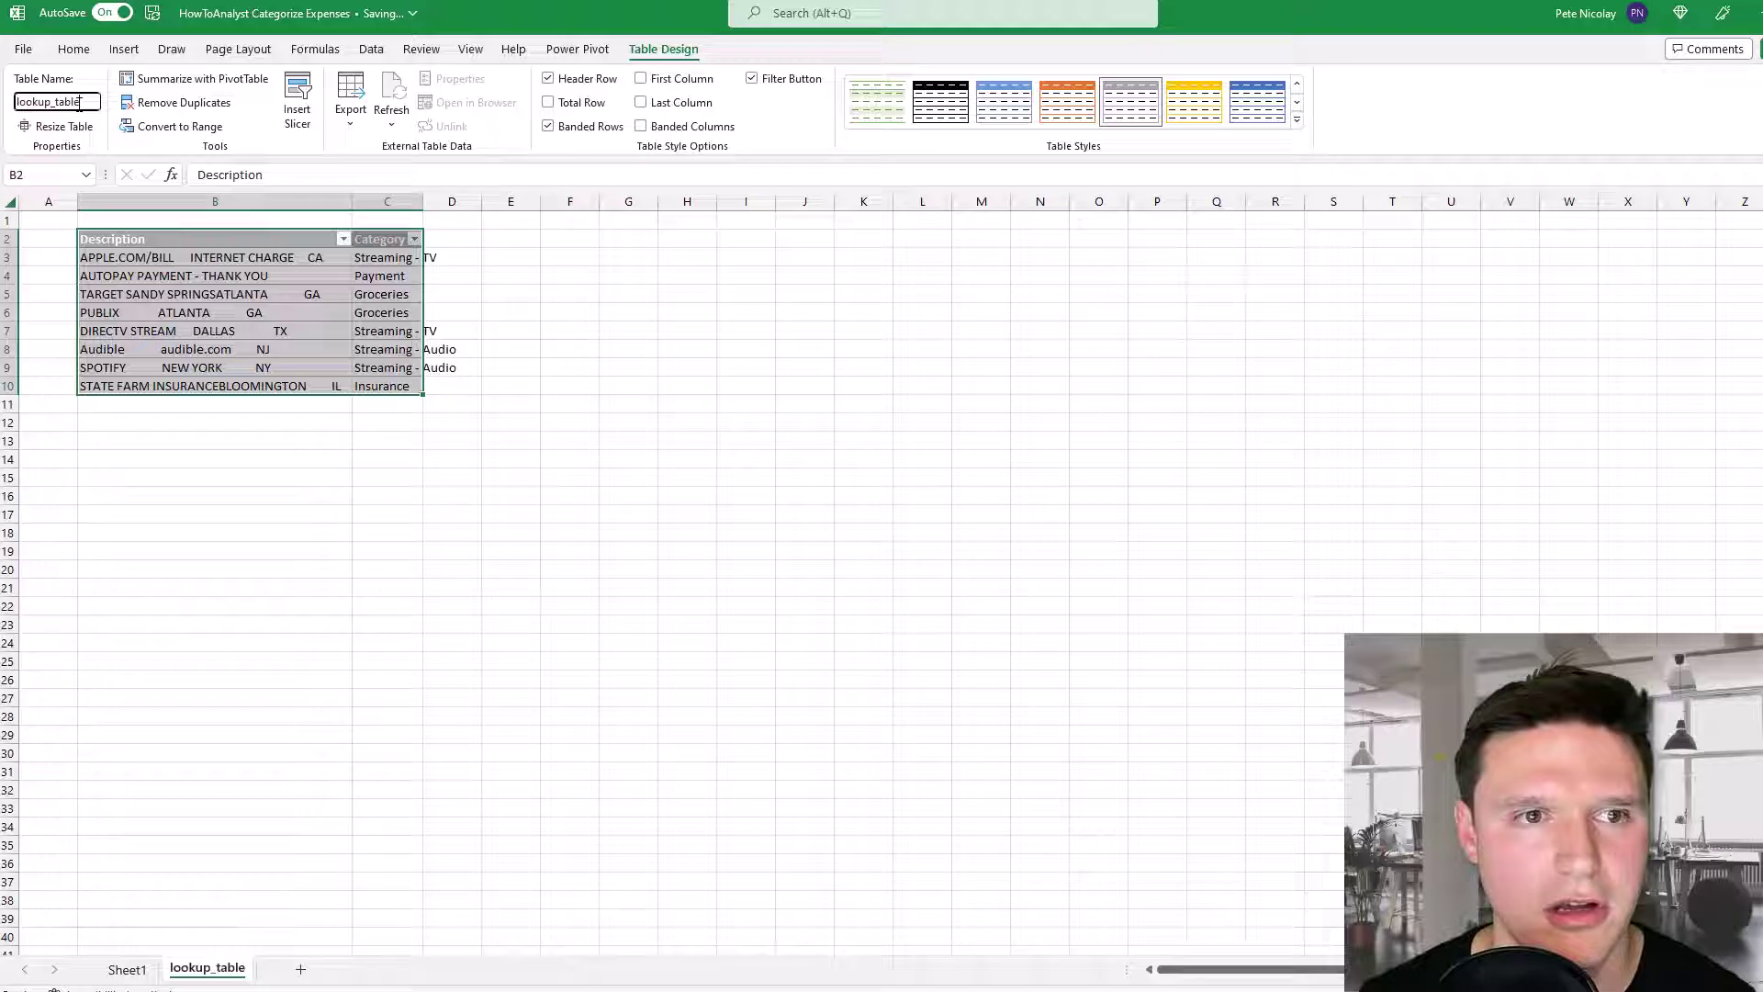
key("Return")
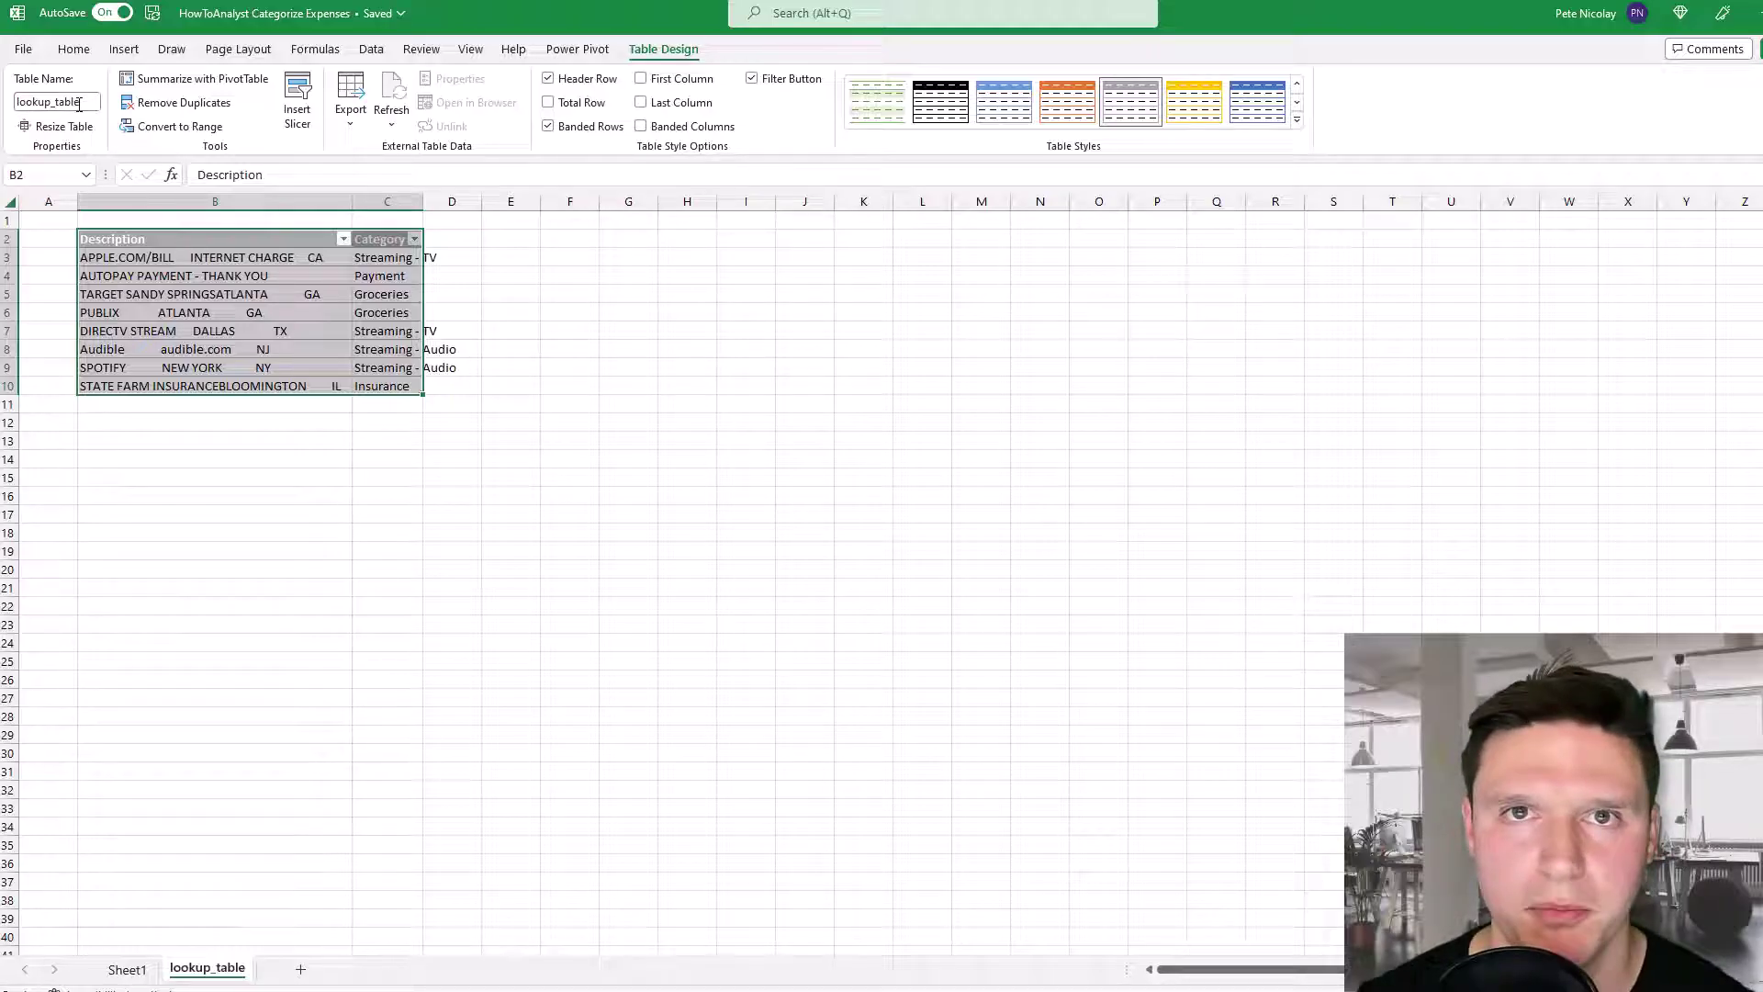
key("ctrl+Page_Up")
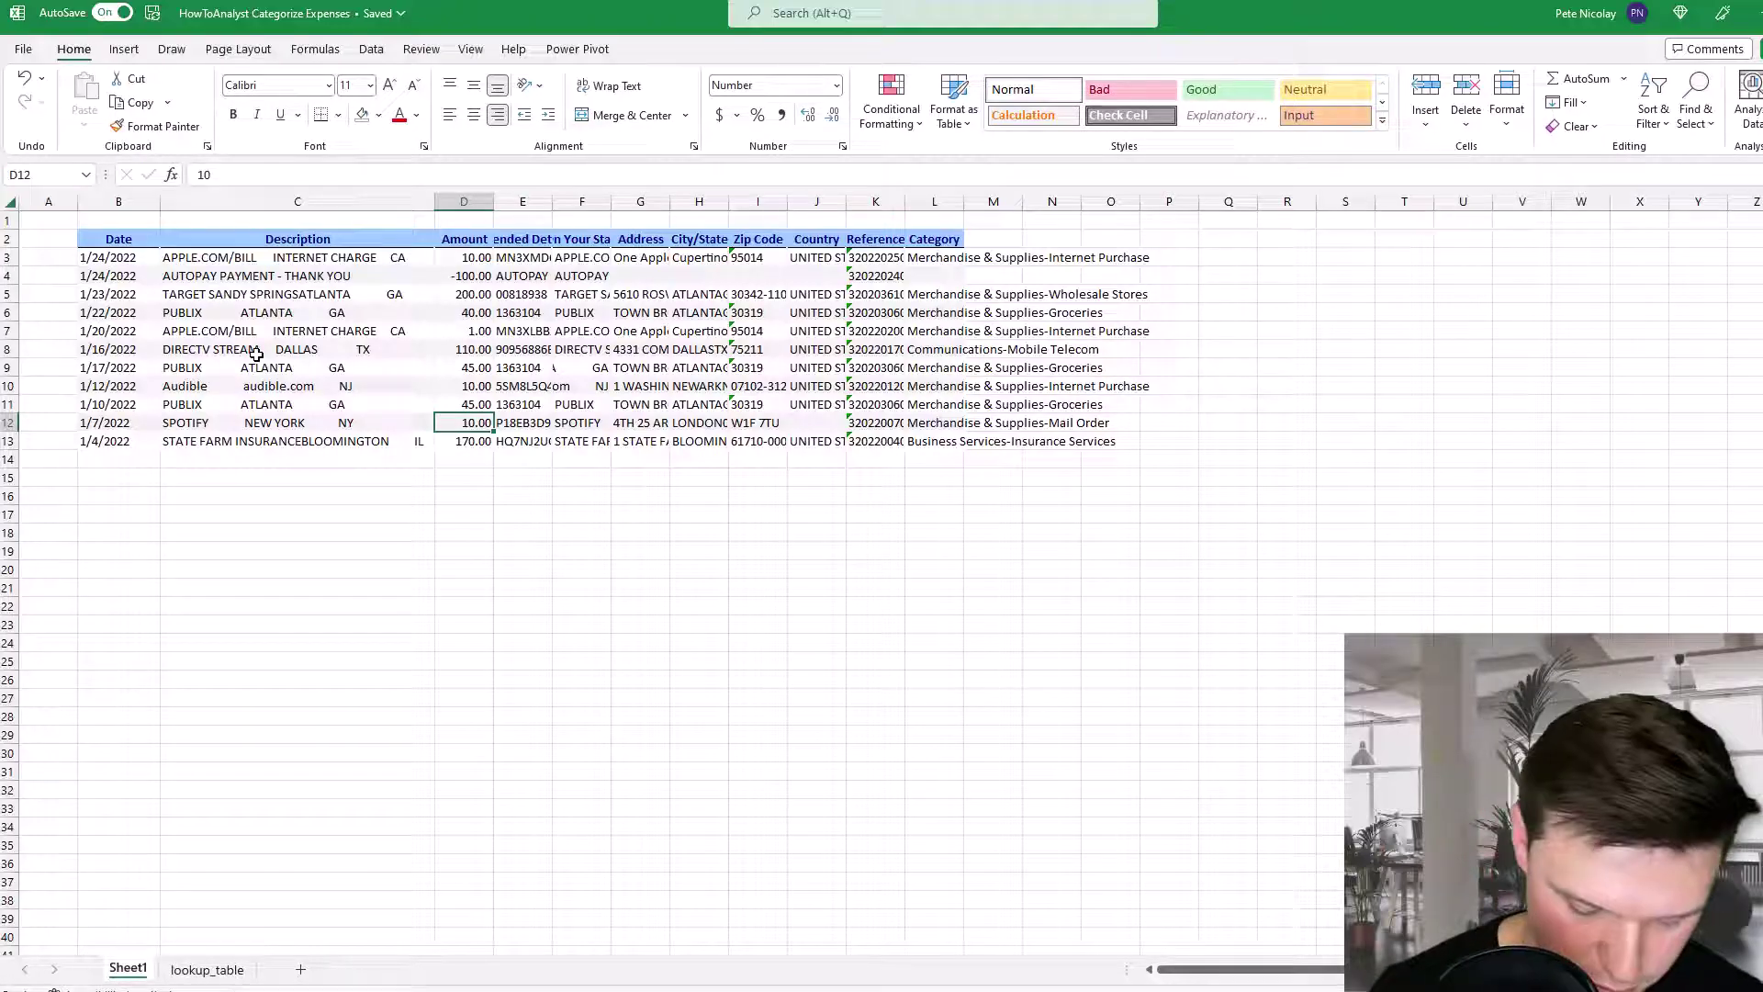
Step: Rename Sheet1 to Method 1 and make its data a grey-styled table with a wider Category column
key("alt+h")
type("orMethod 1")
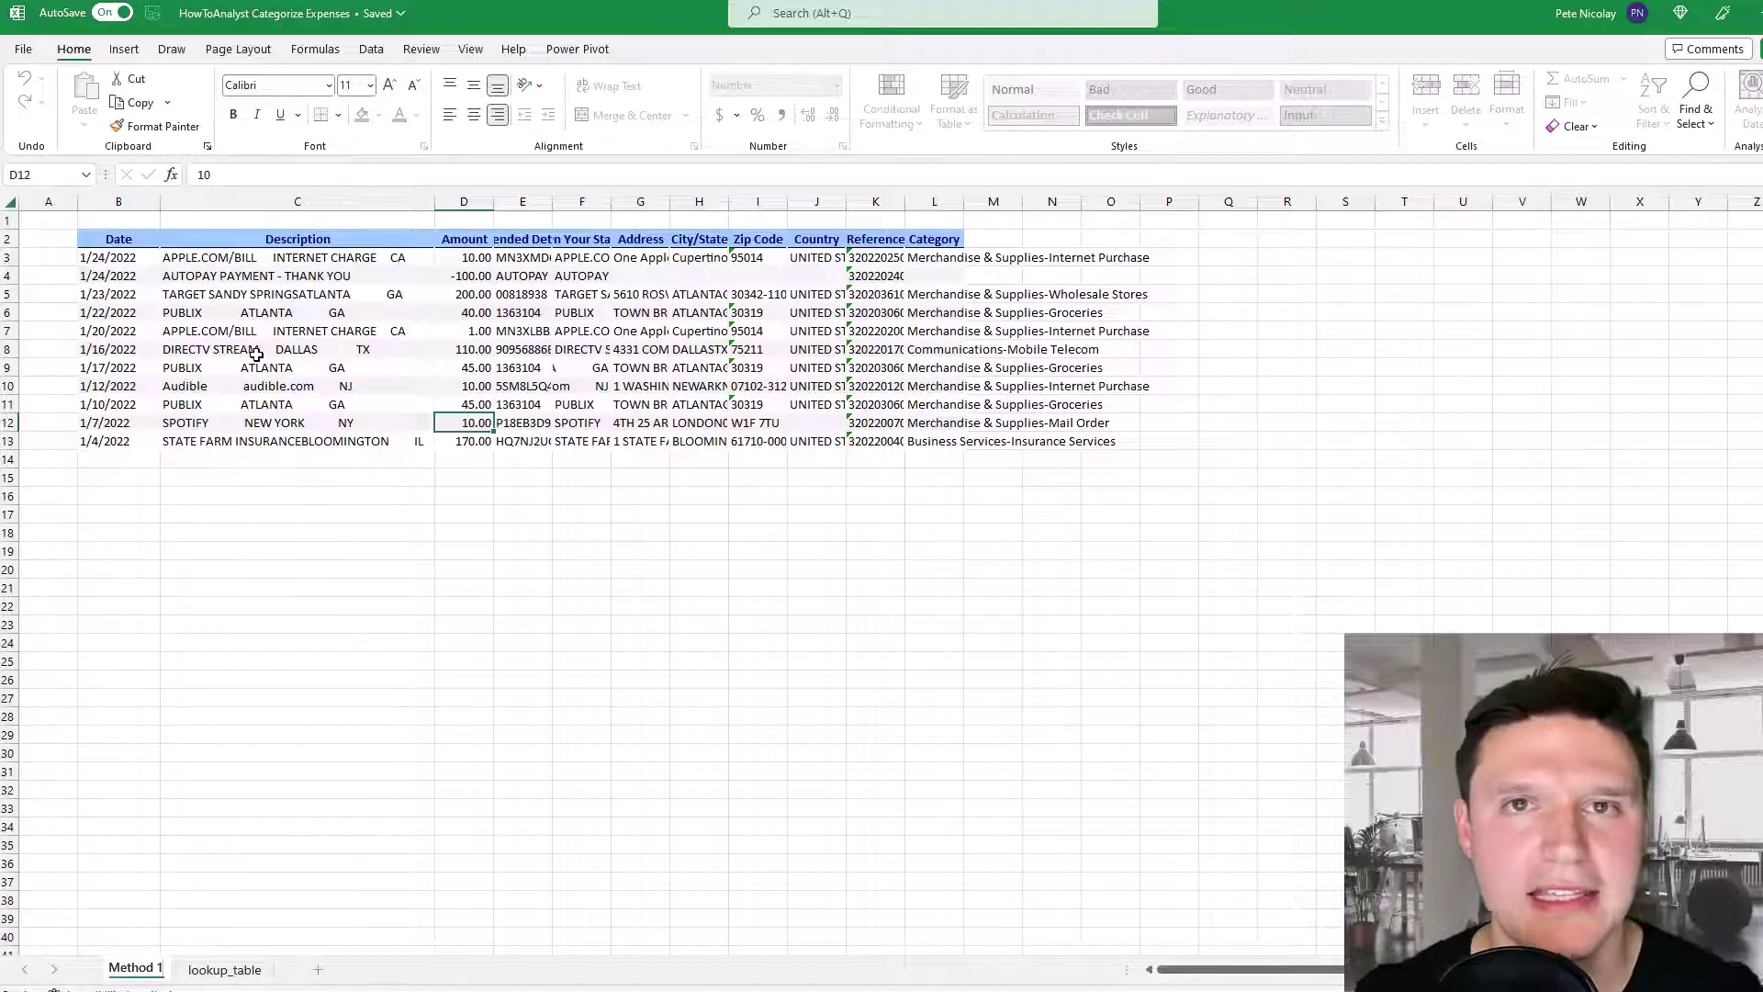
key("Return")
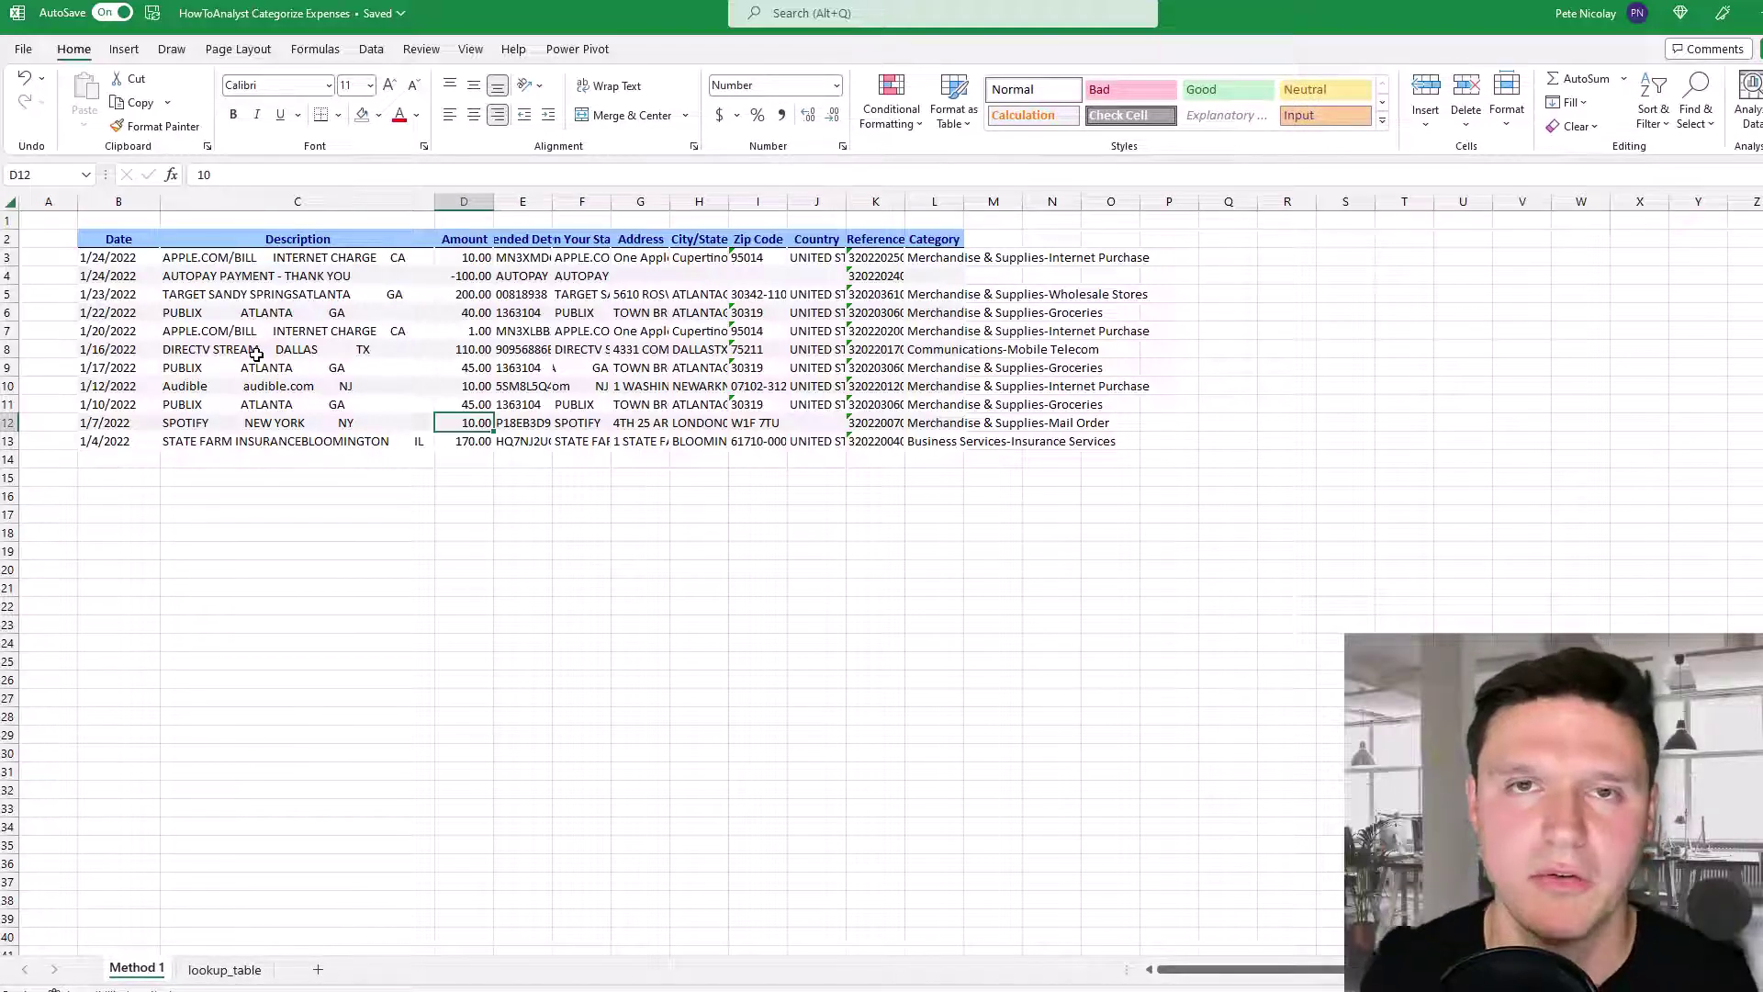
key("ctrl+t")
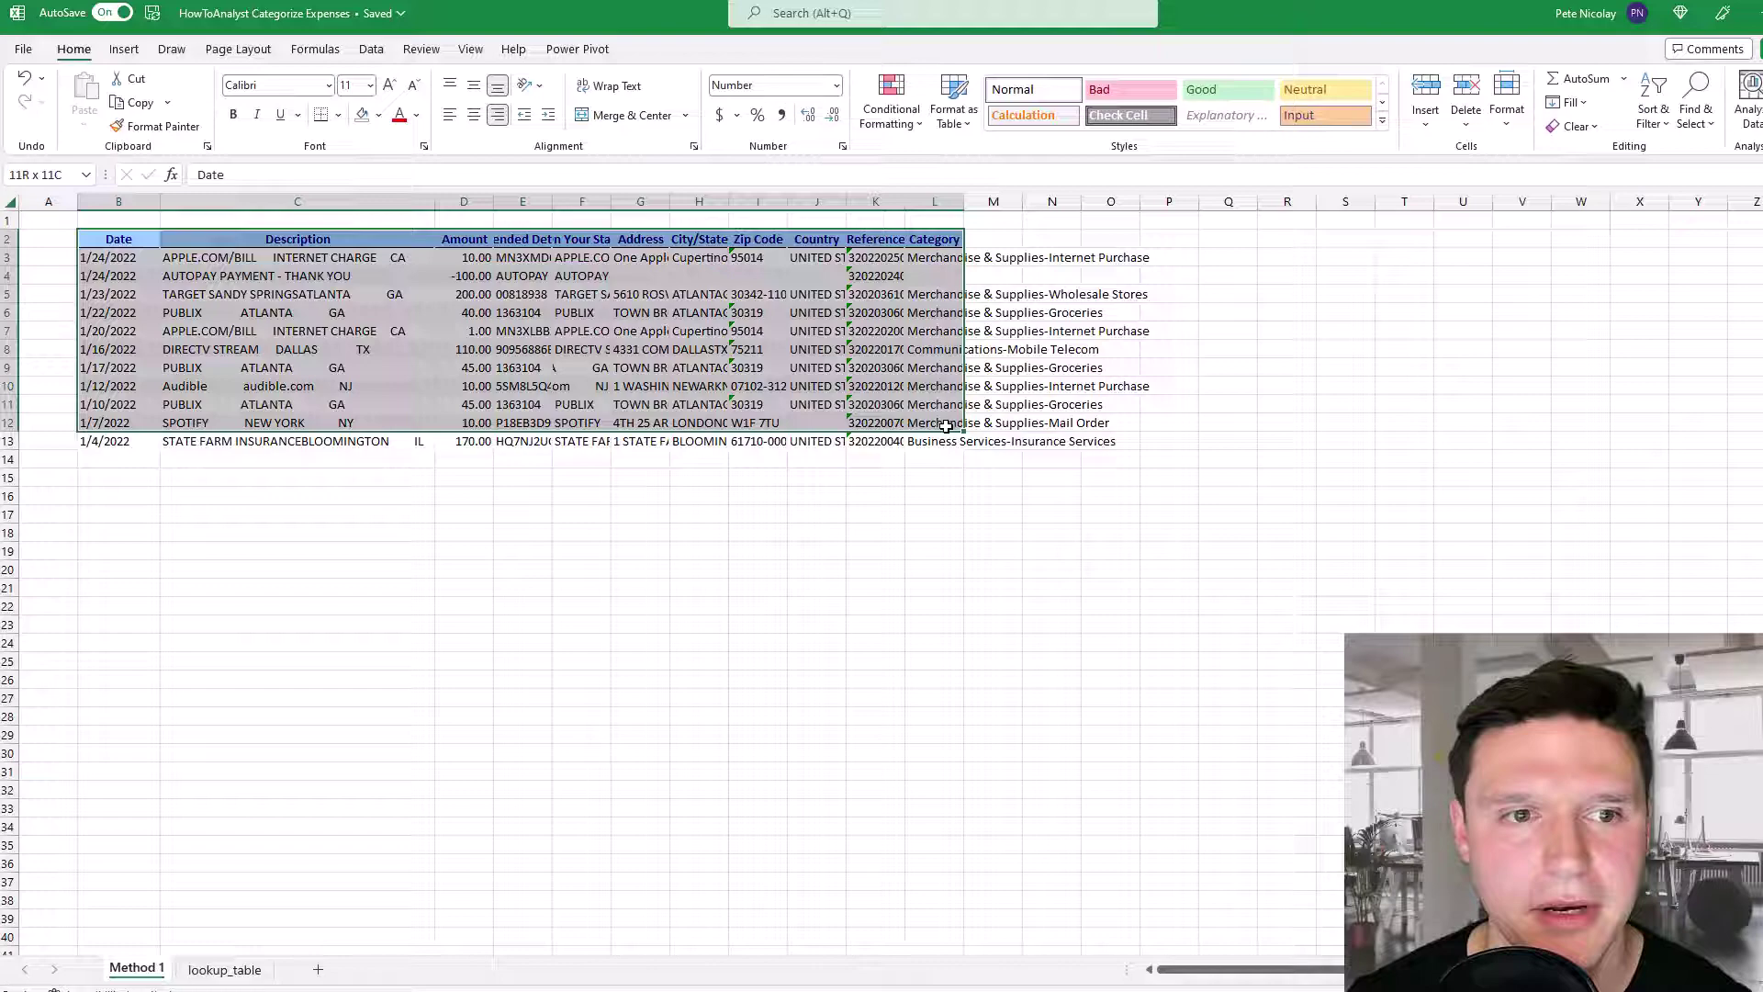
left_click(259, 518)
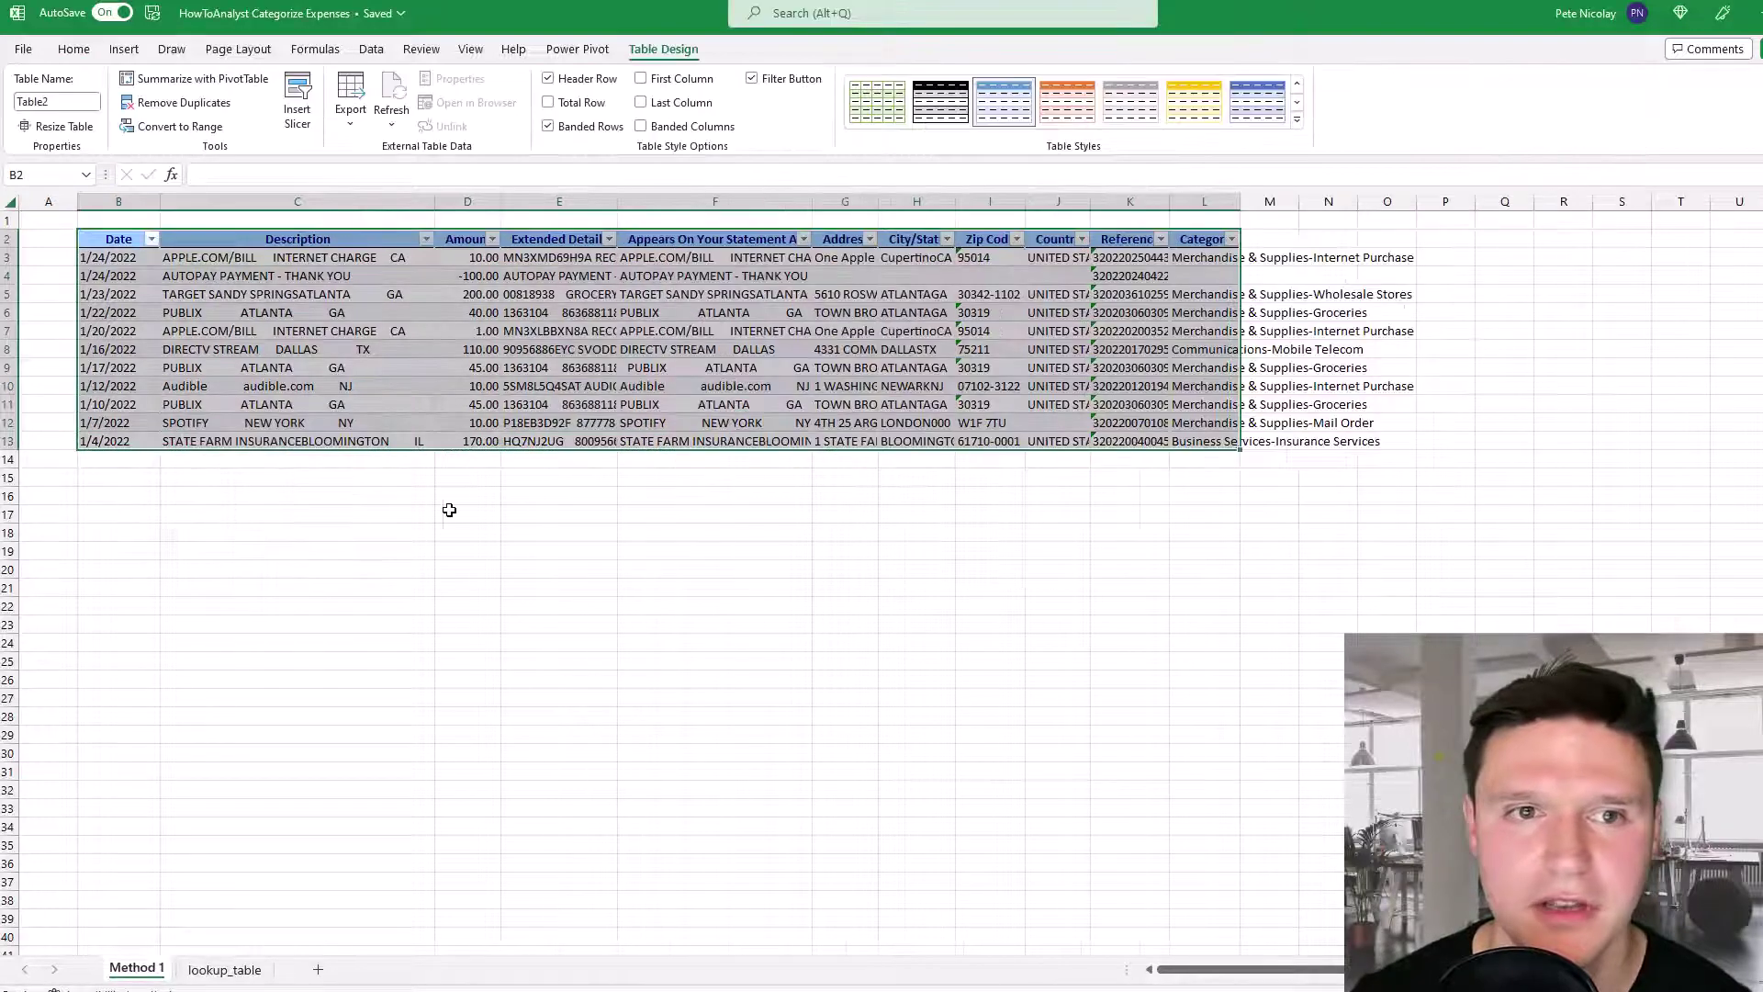
left_click(1285, 126)
left_click(1137, 183)
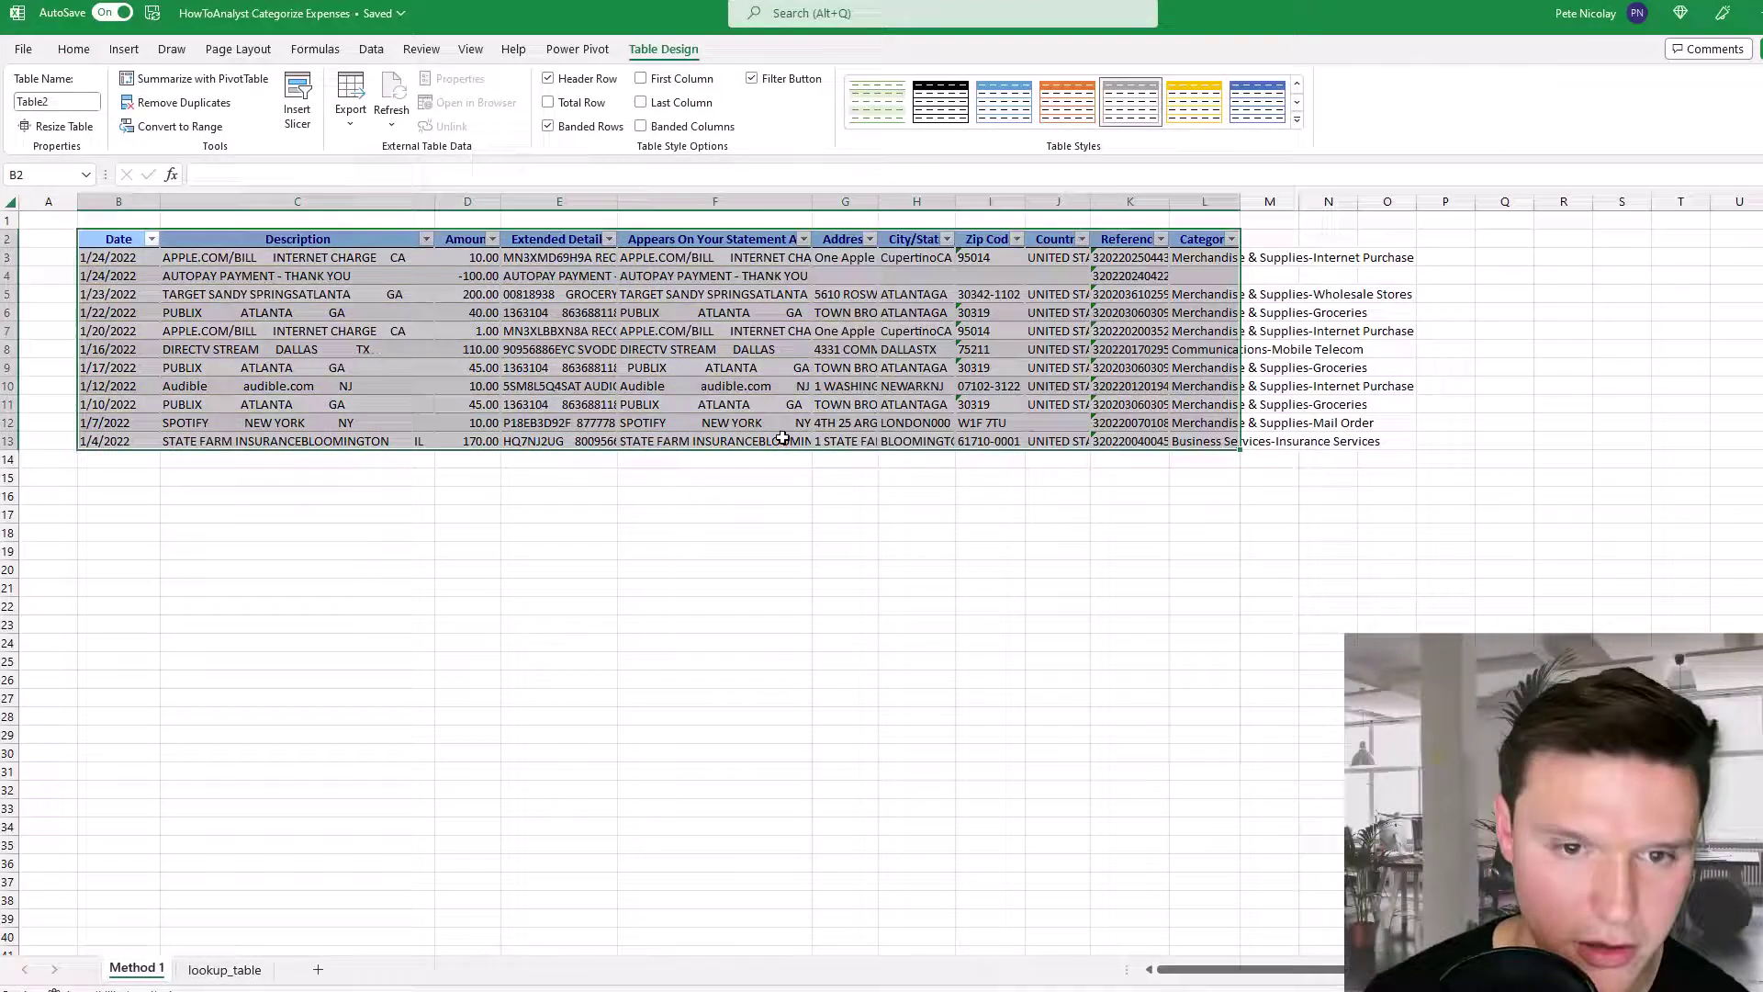
left_click_drag(1239, 201, 1369, 201)
left_click(1185, 315)
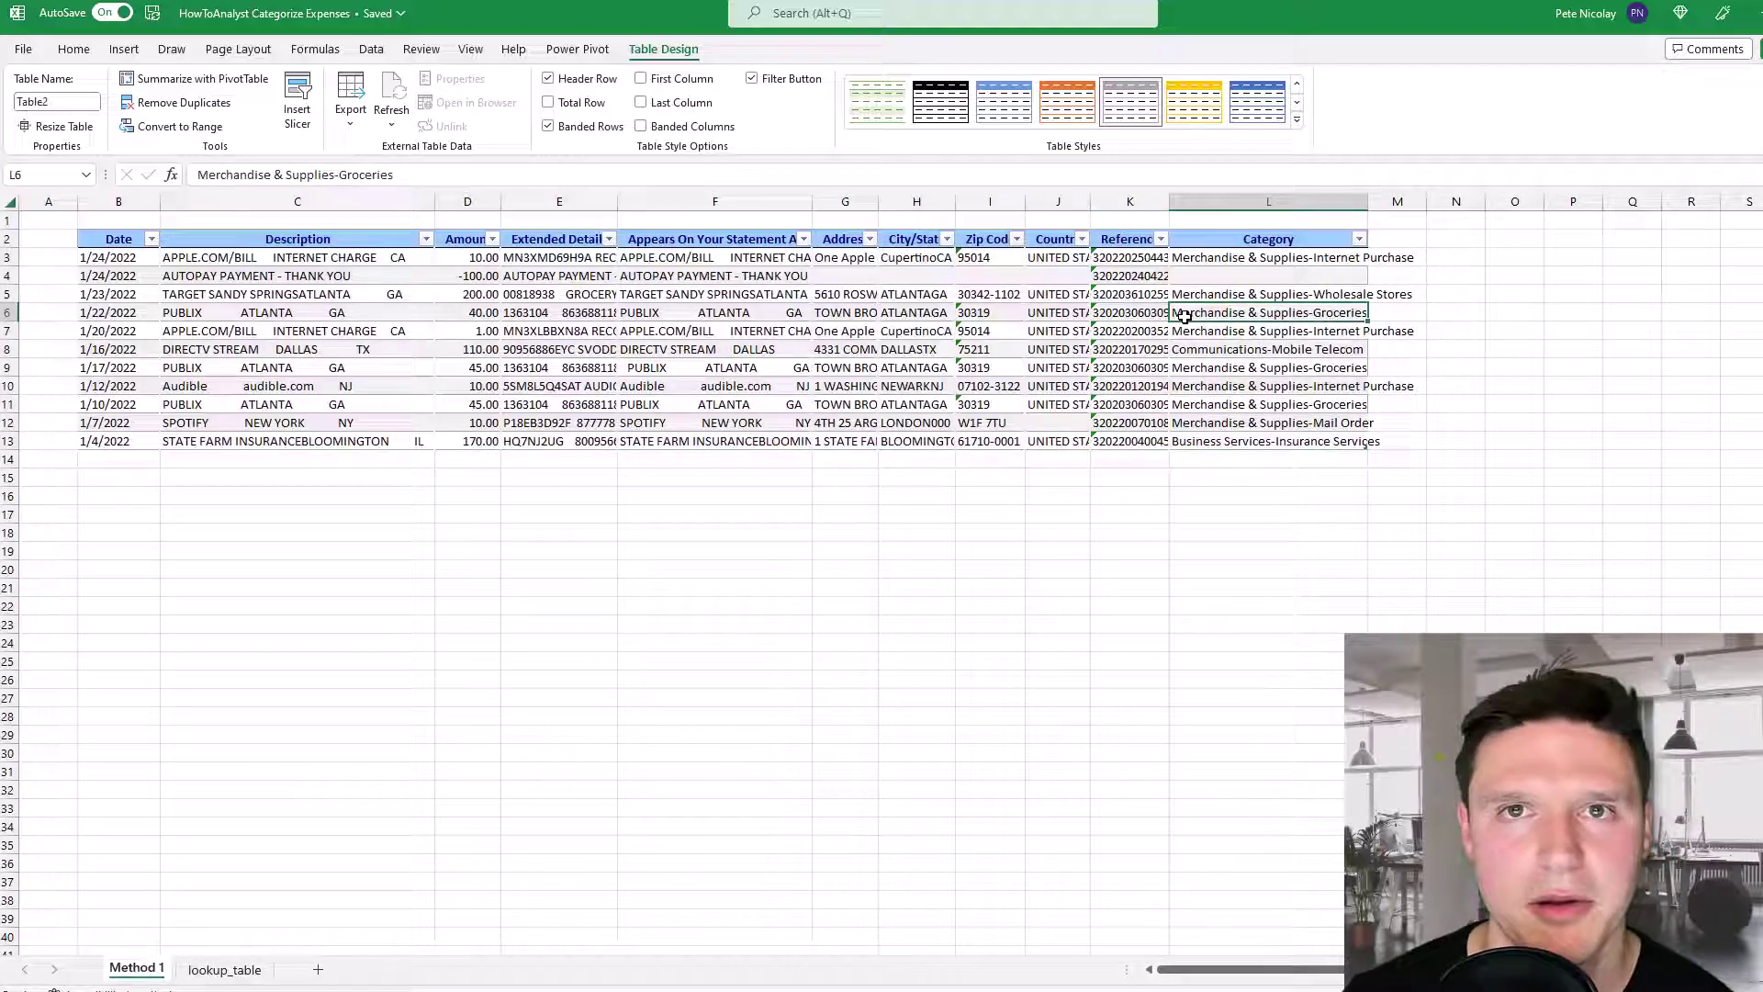
Step: Insert a Real_Category table column right of Category and autofit it
right_click(1208, 263)
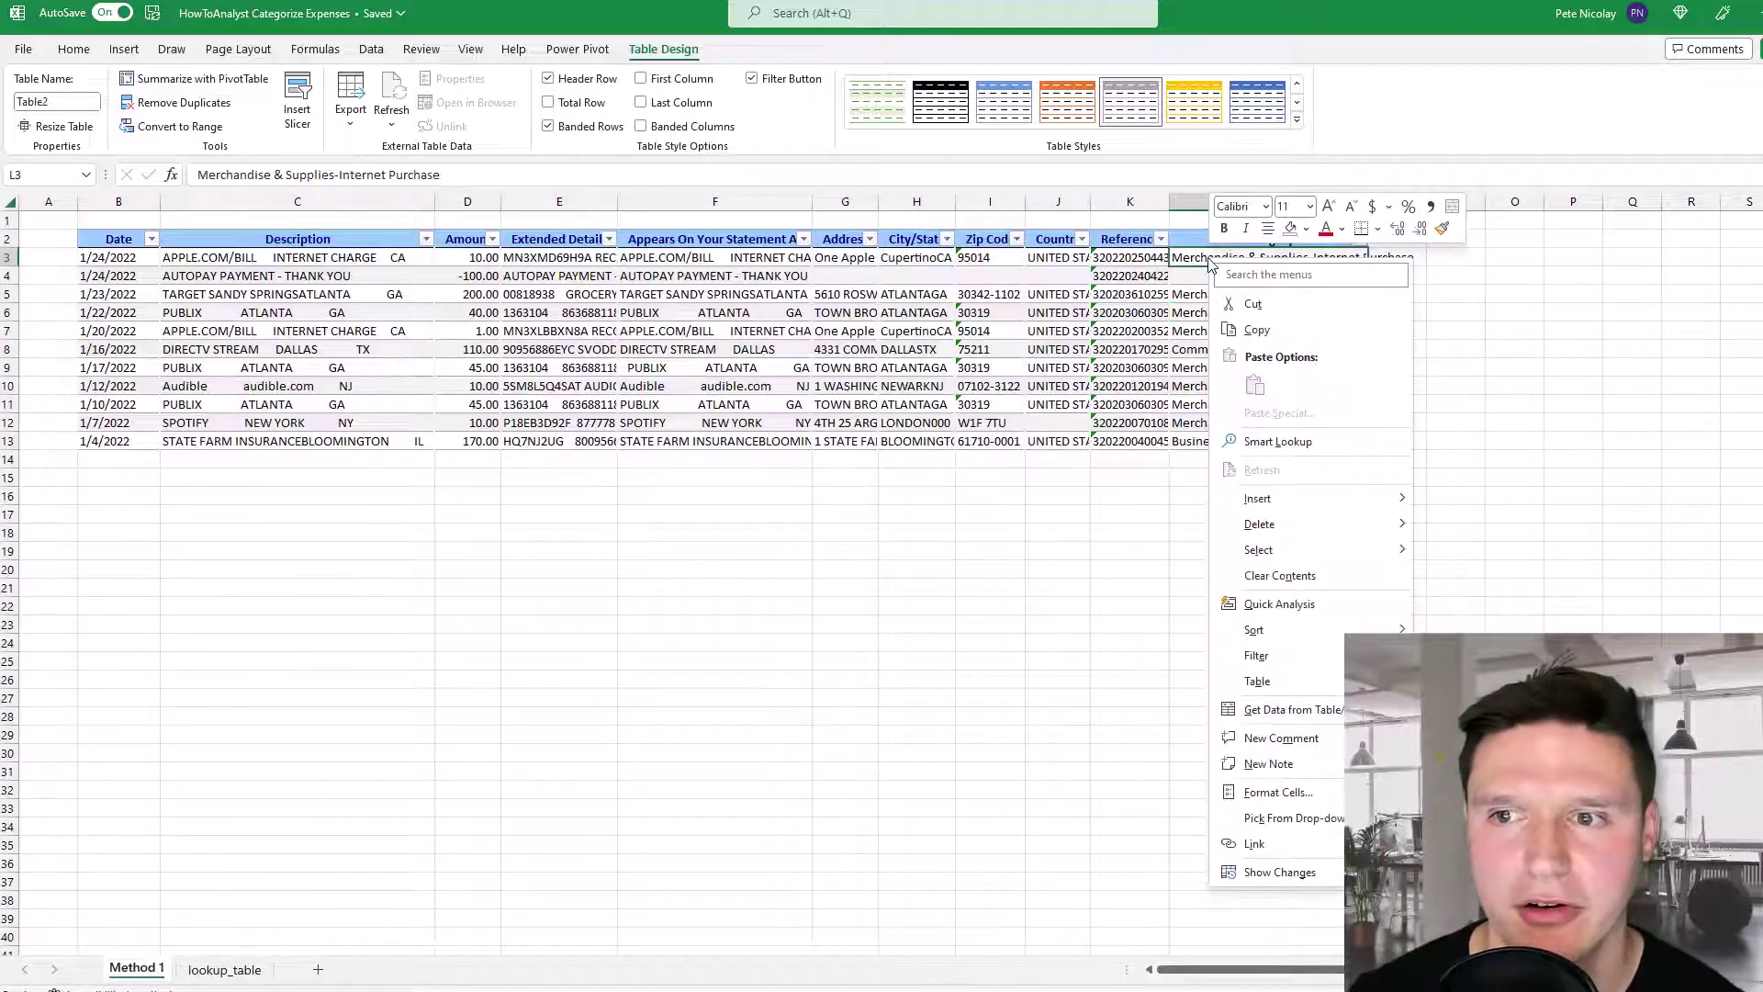
mouse_move(1297, 504)
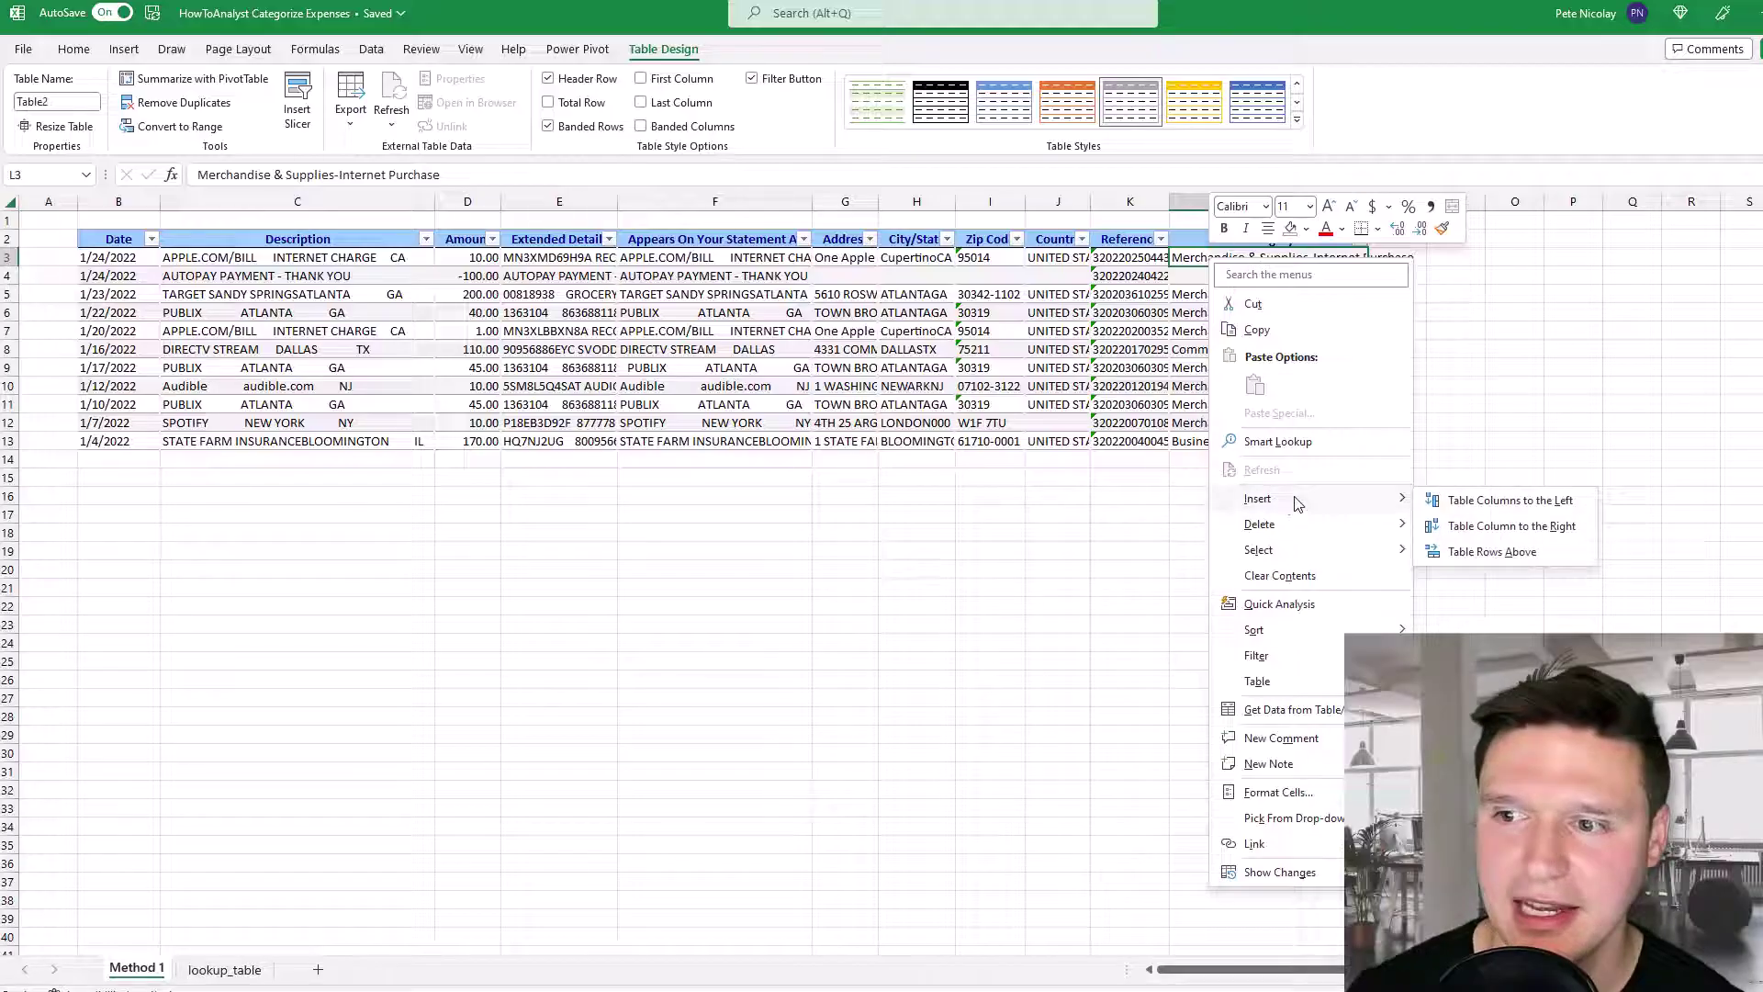
left_click(1473, 528)
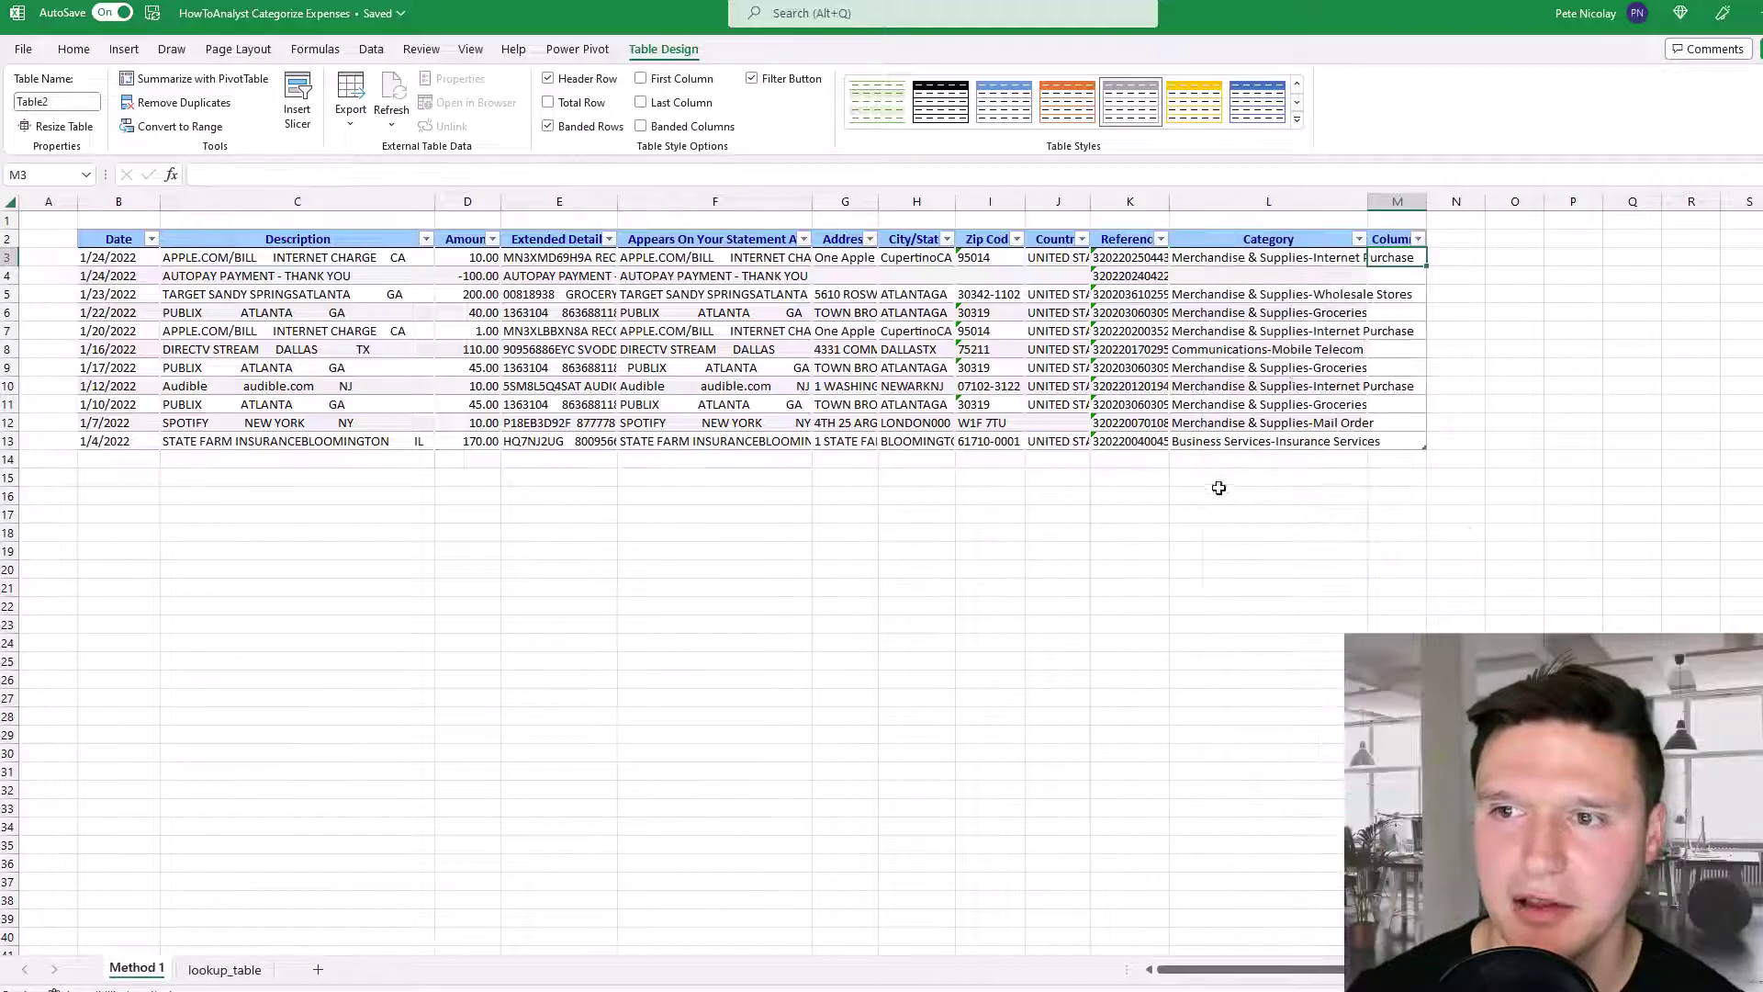
left_click(1392, 241)
type("Real")
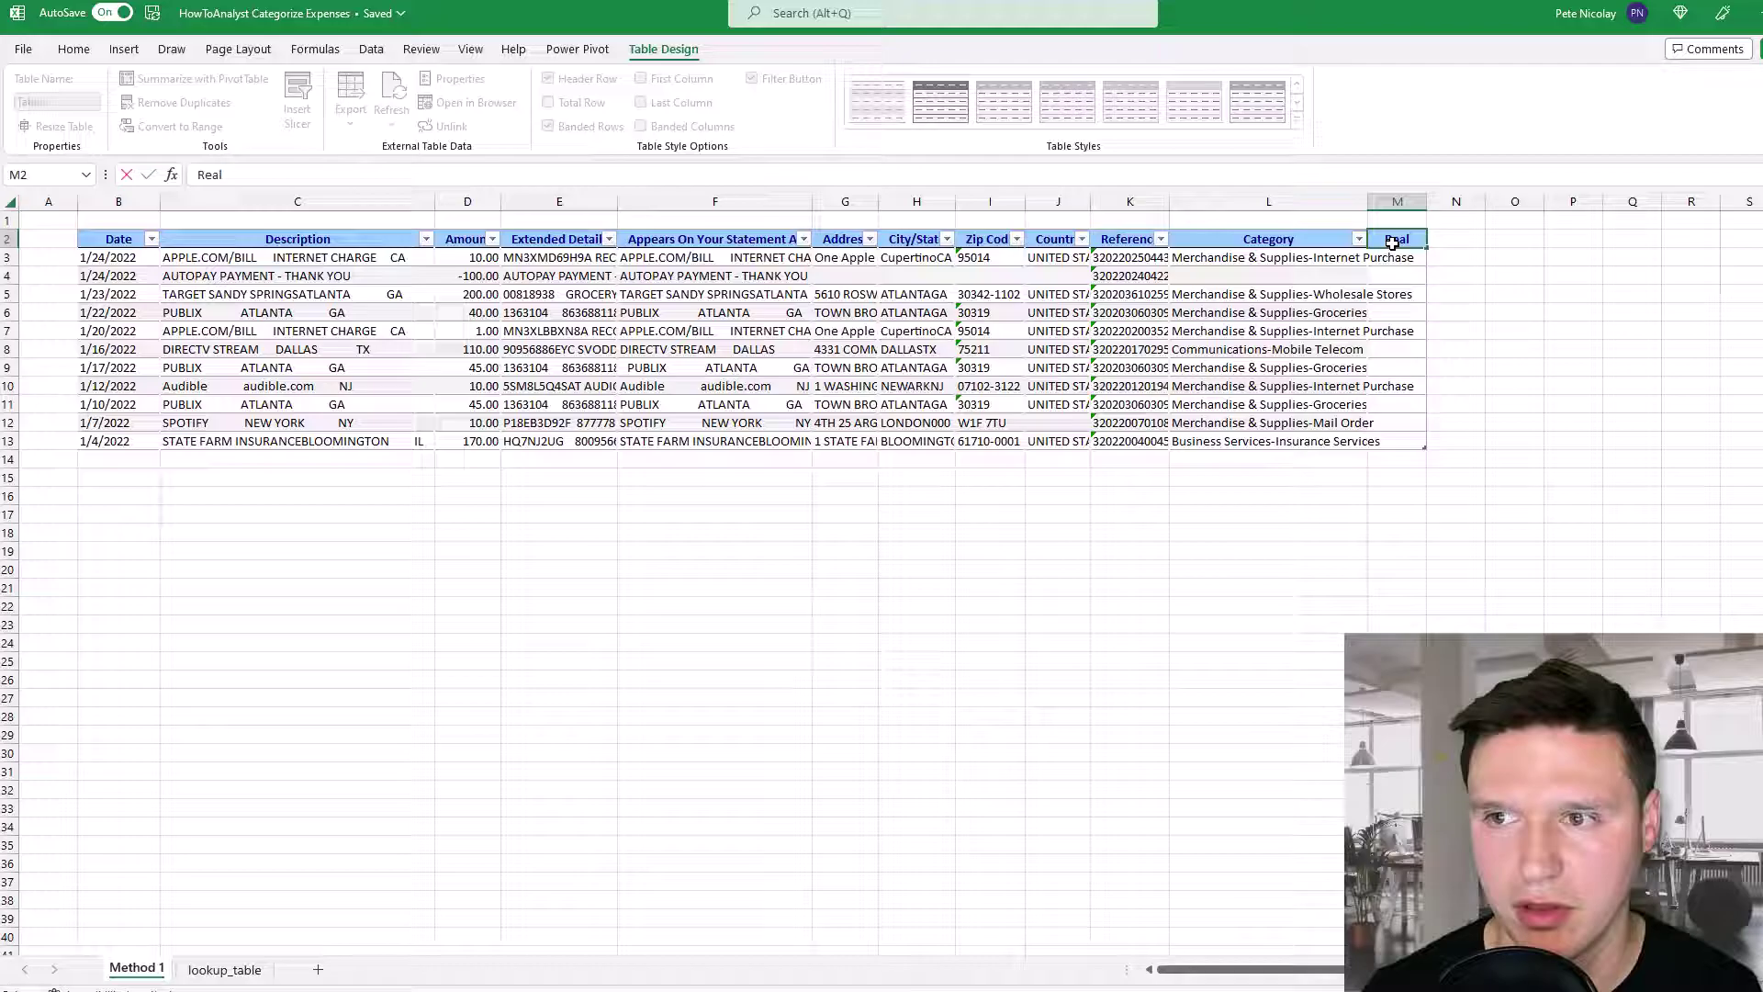
type("_Category")
key("Return")
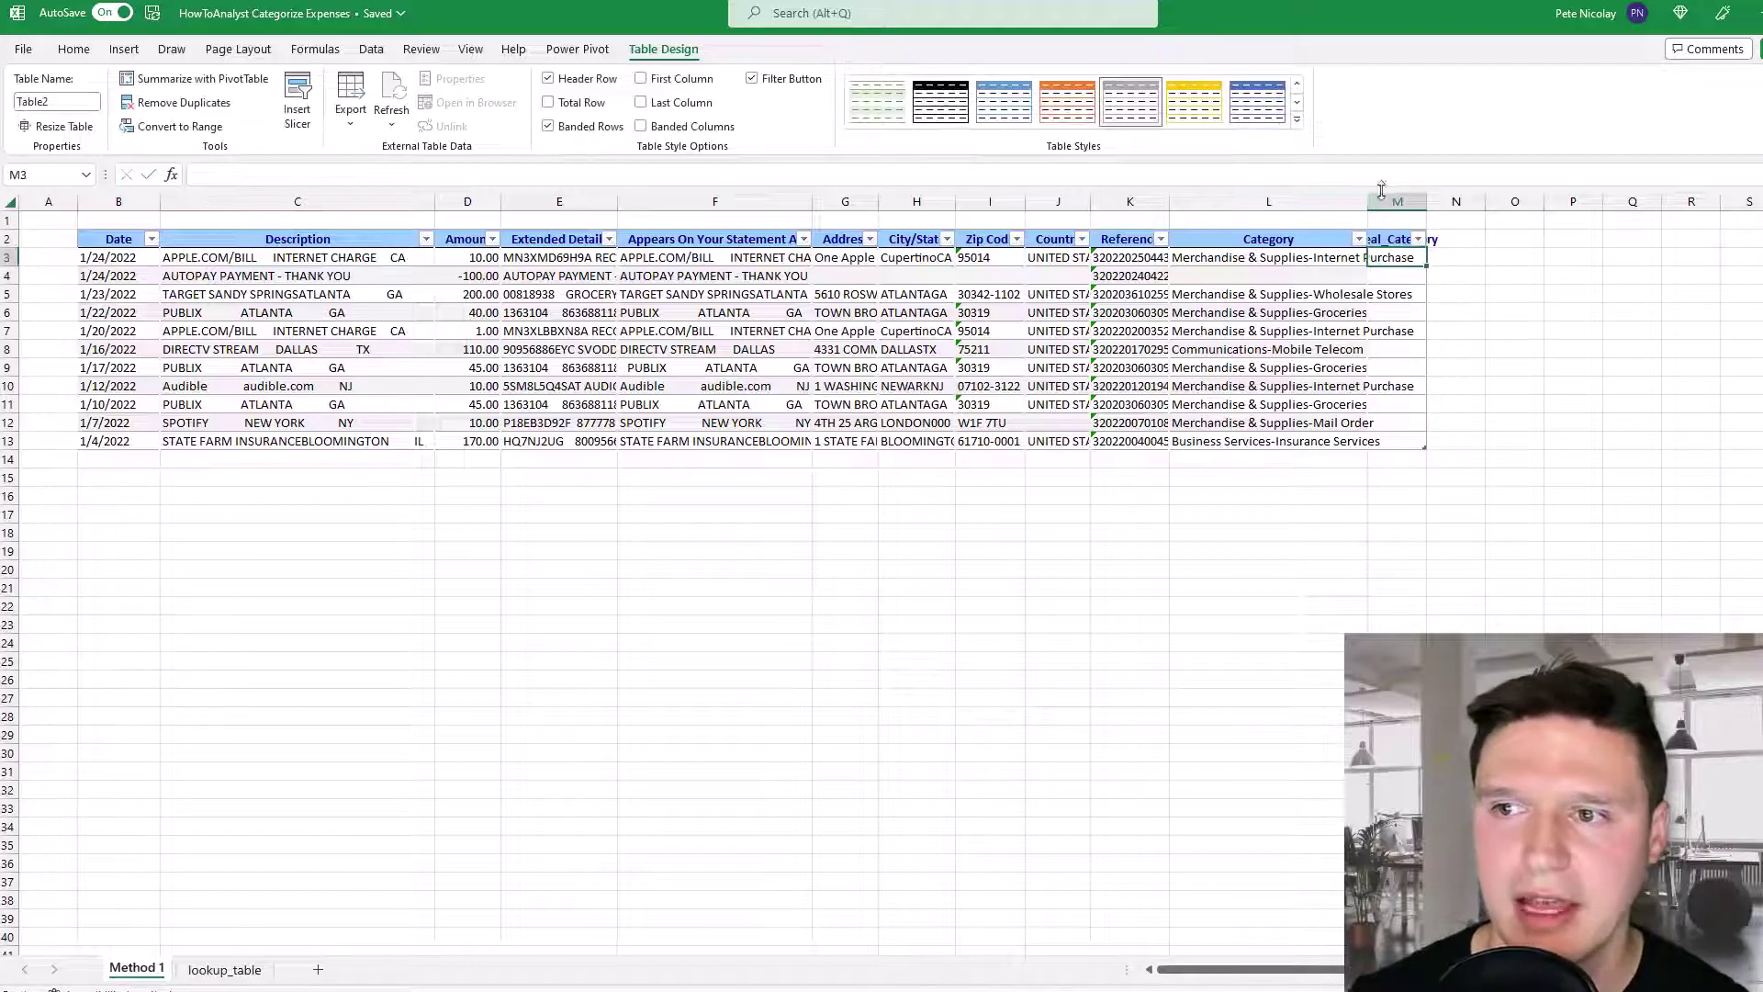
double_click(1426, 201)
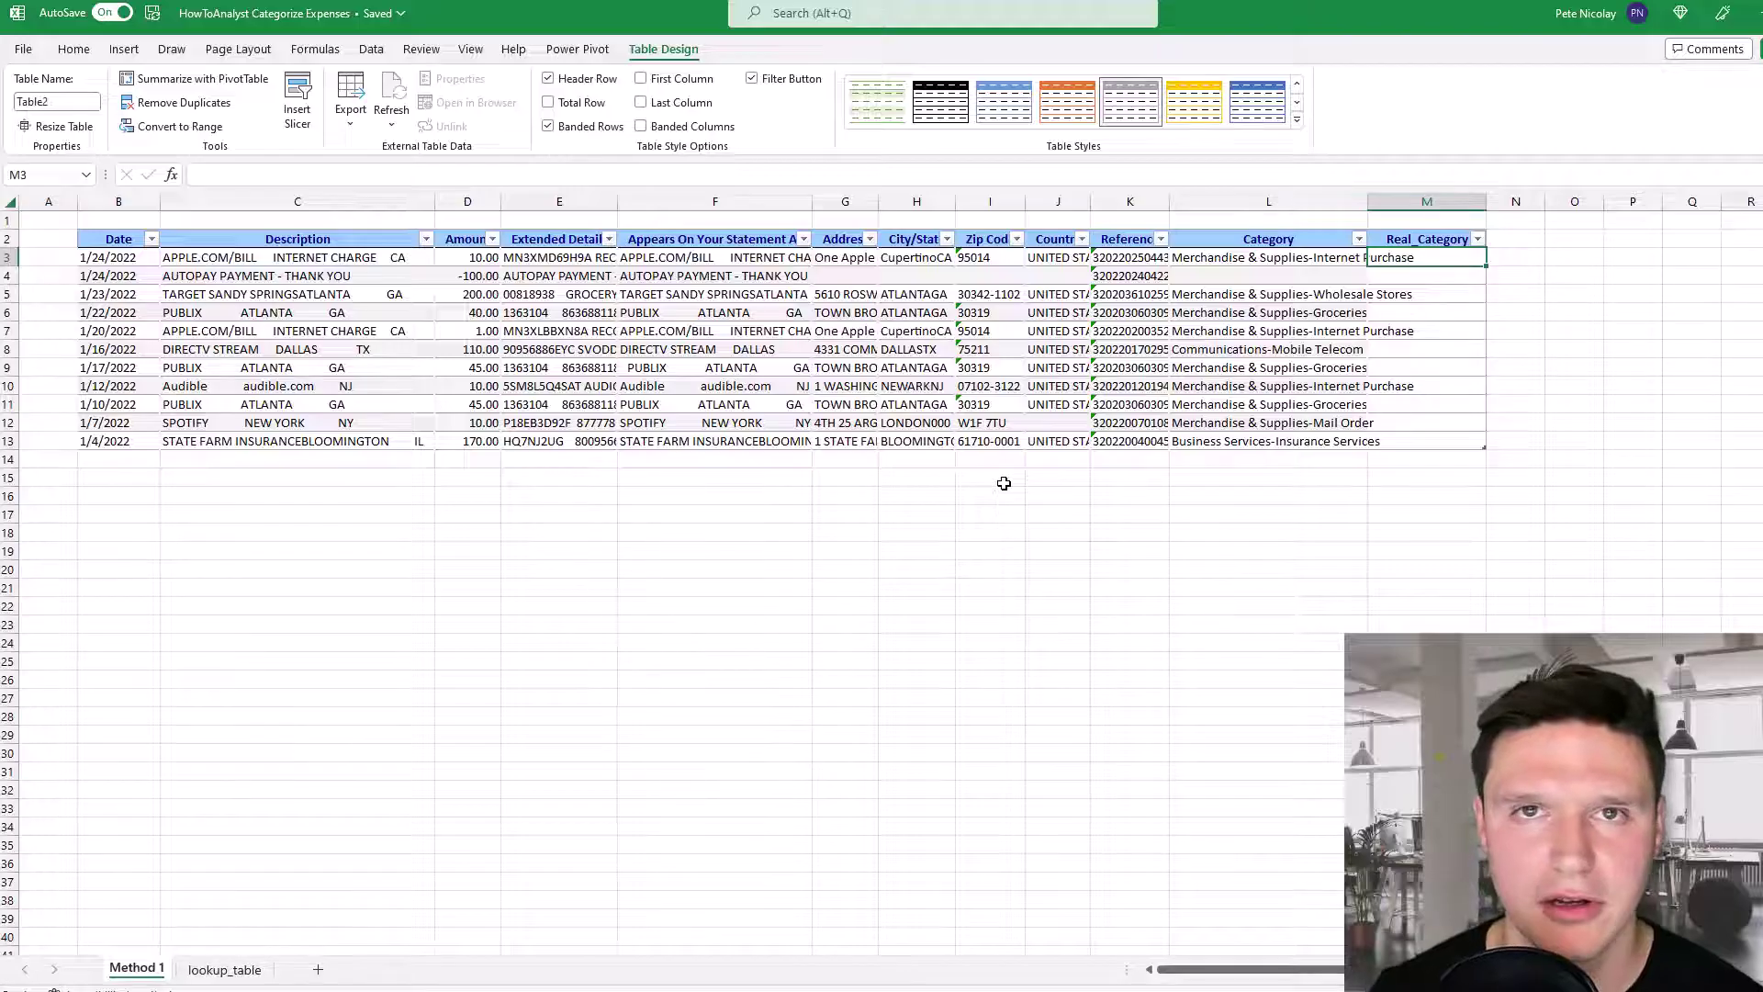
type("=")
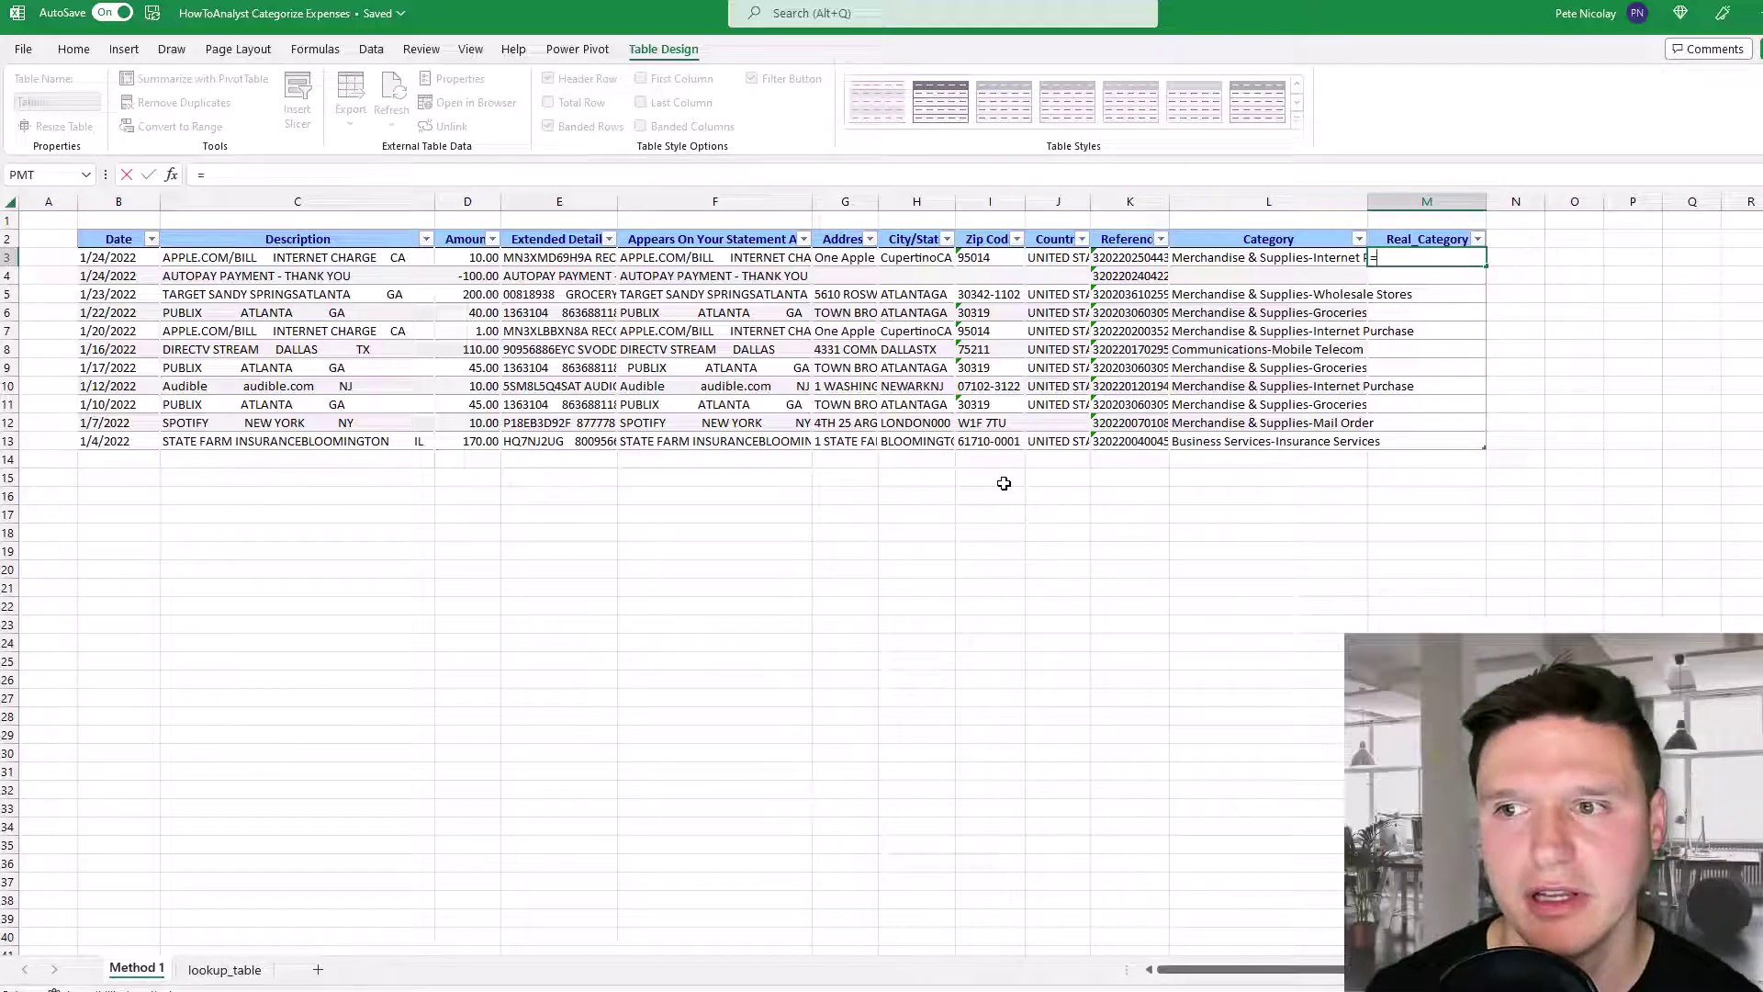
type("xl")
key("Tab")
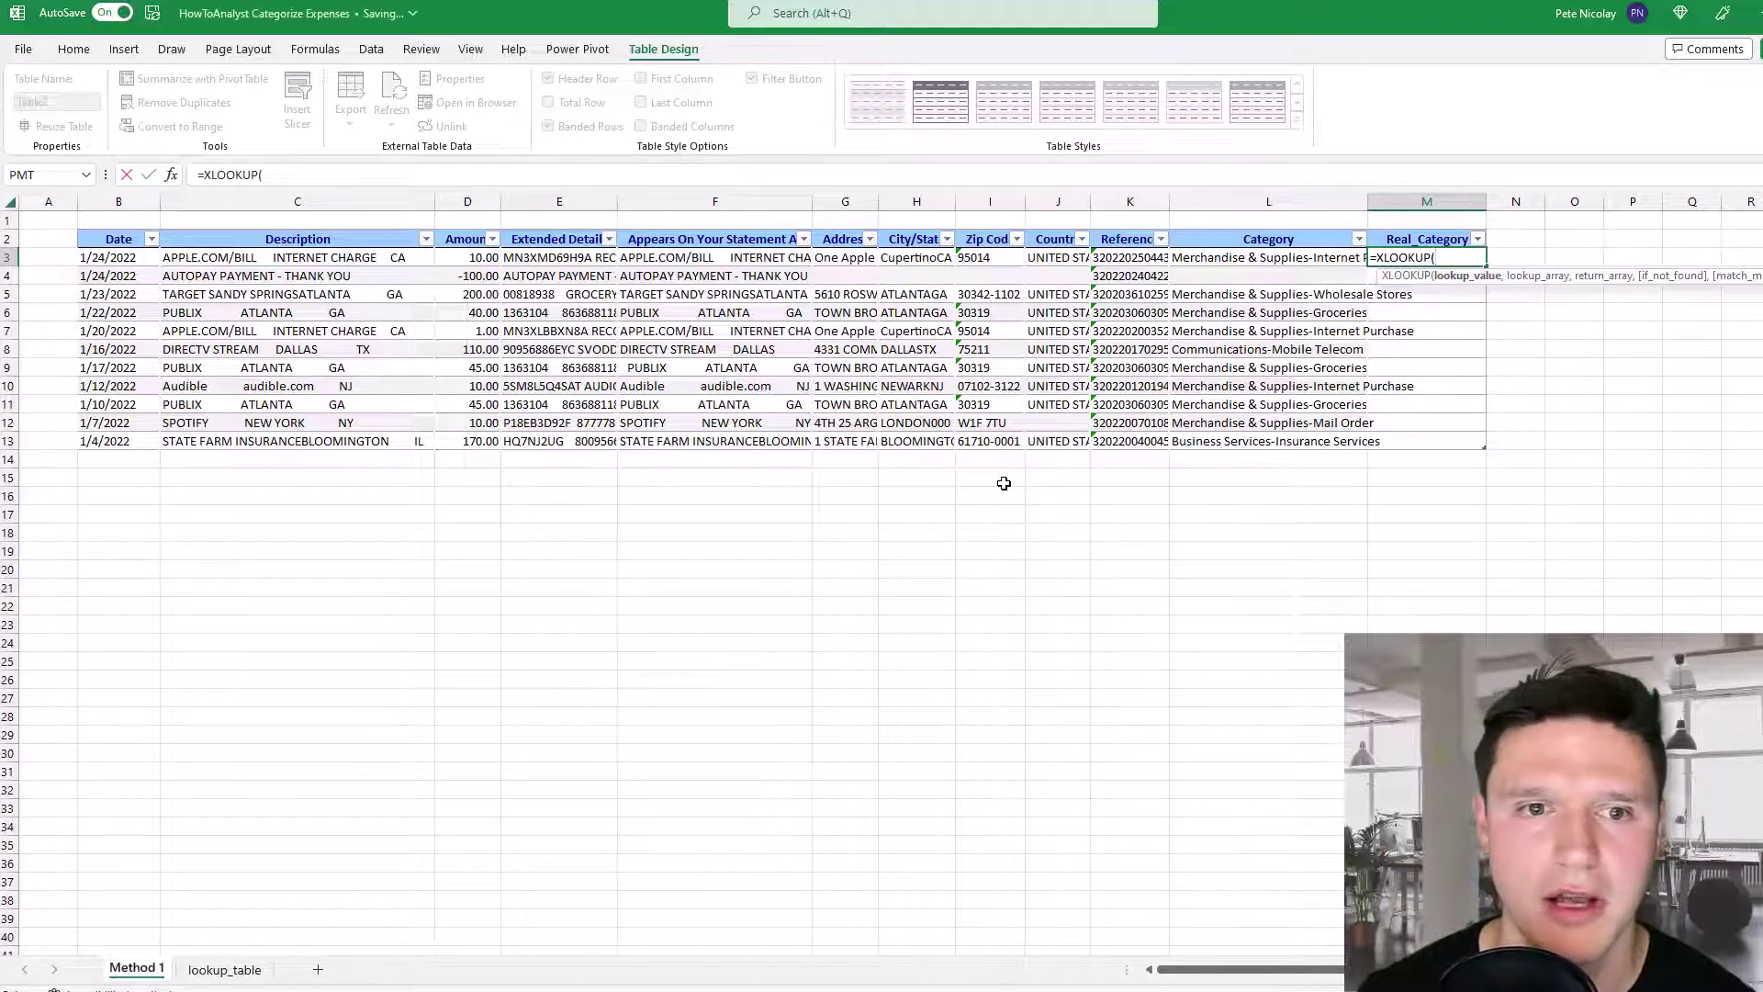
left_click(362, 256)
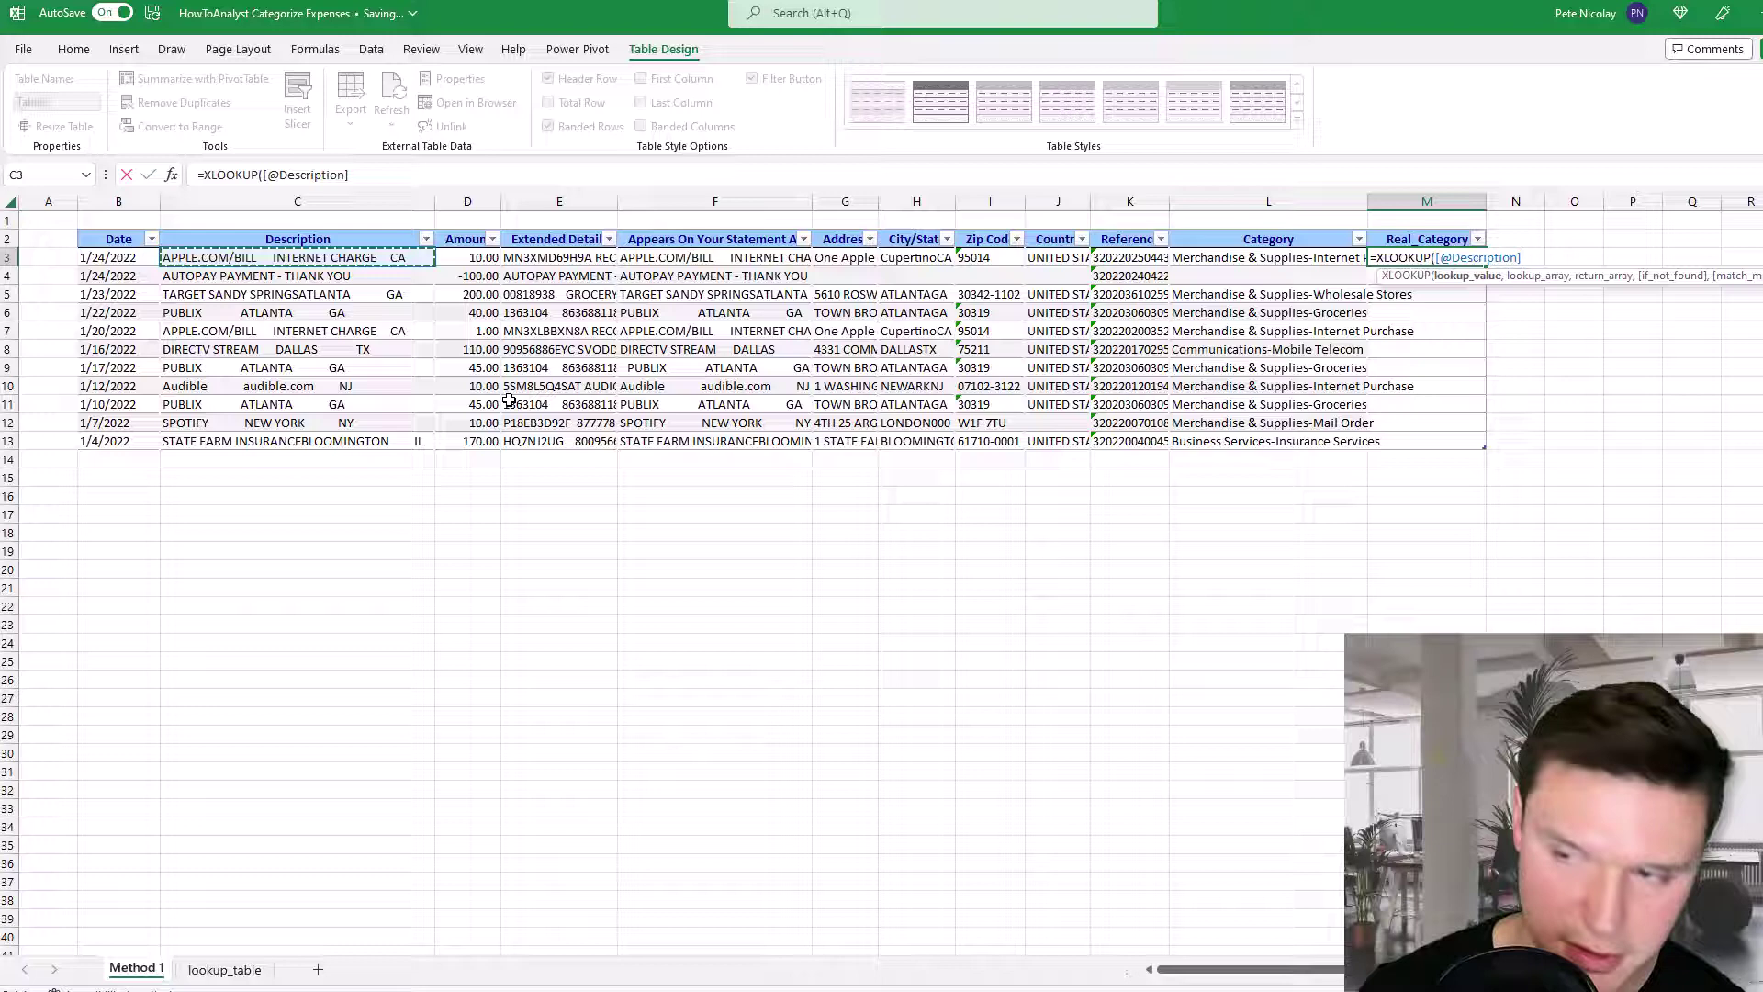
type(",")
key("ctrl+Page_Down")
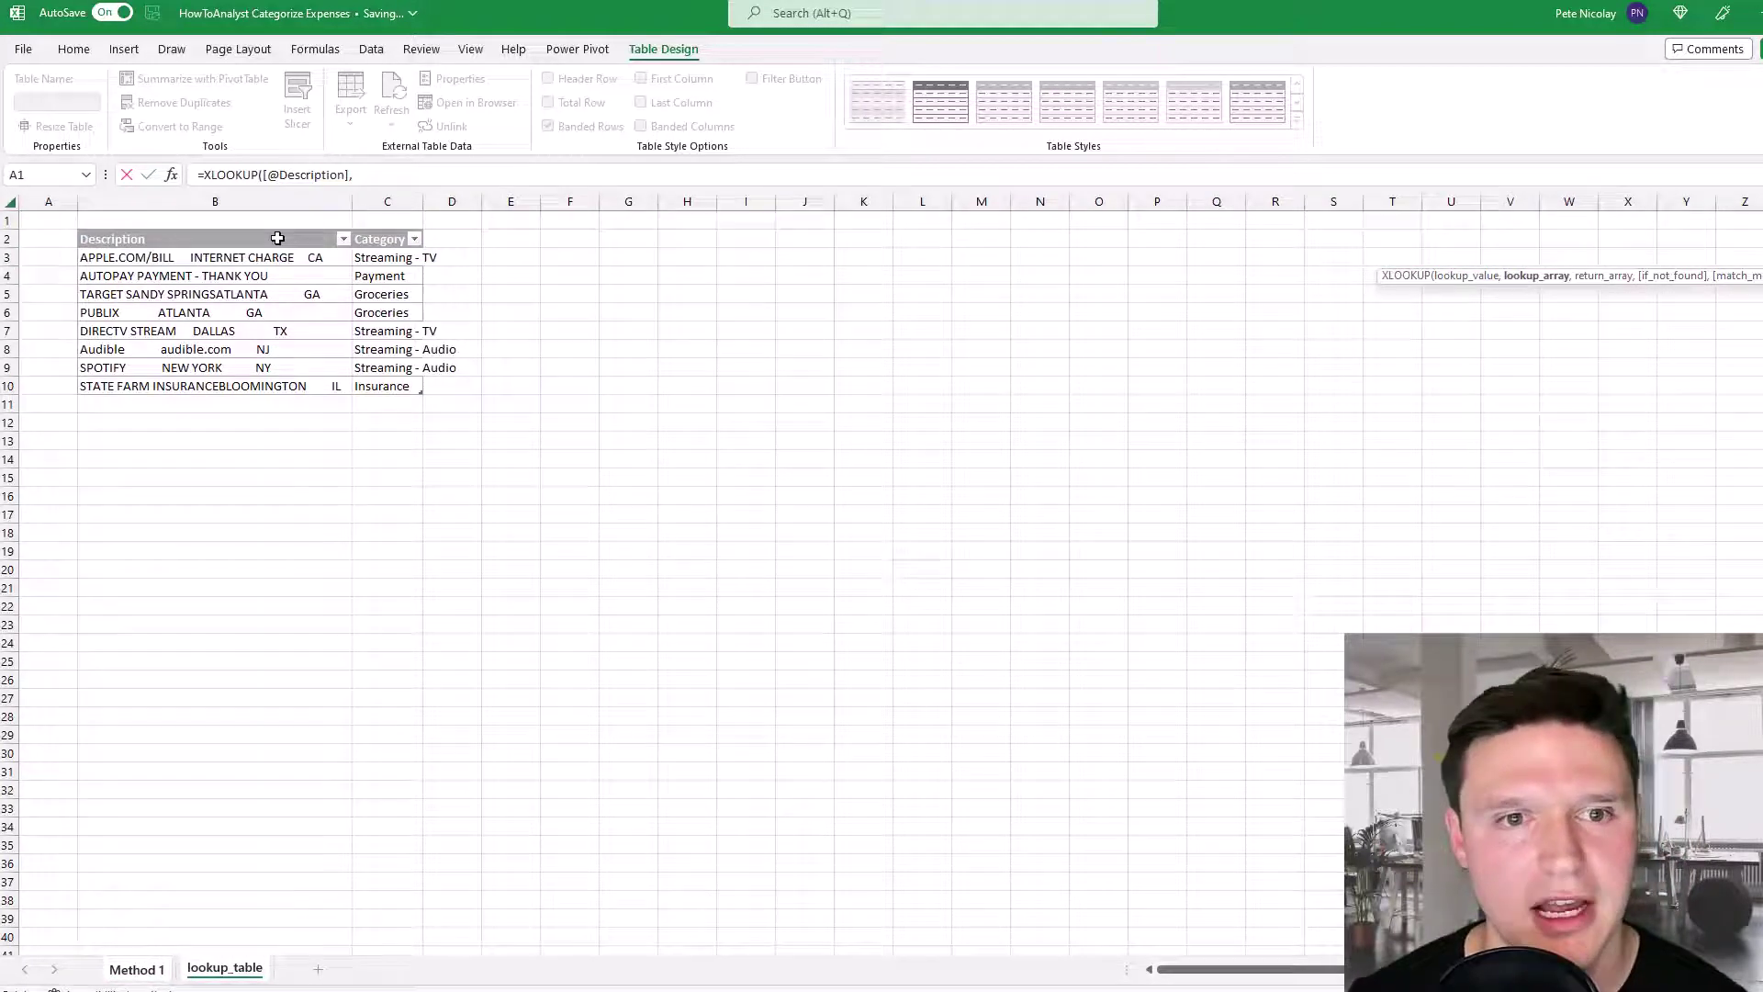
left_click_drag(277, 238, 282, 387)
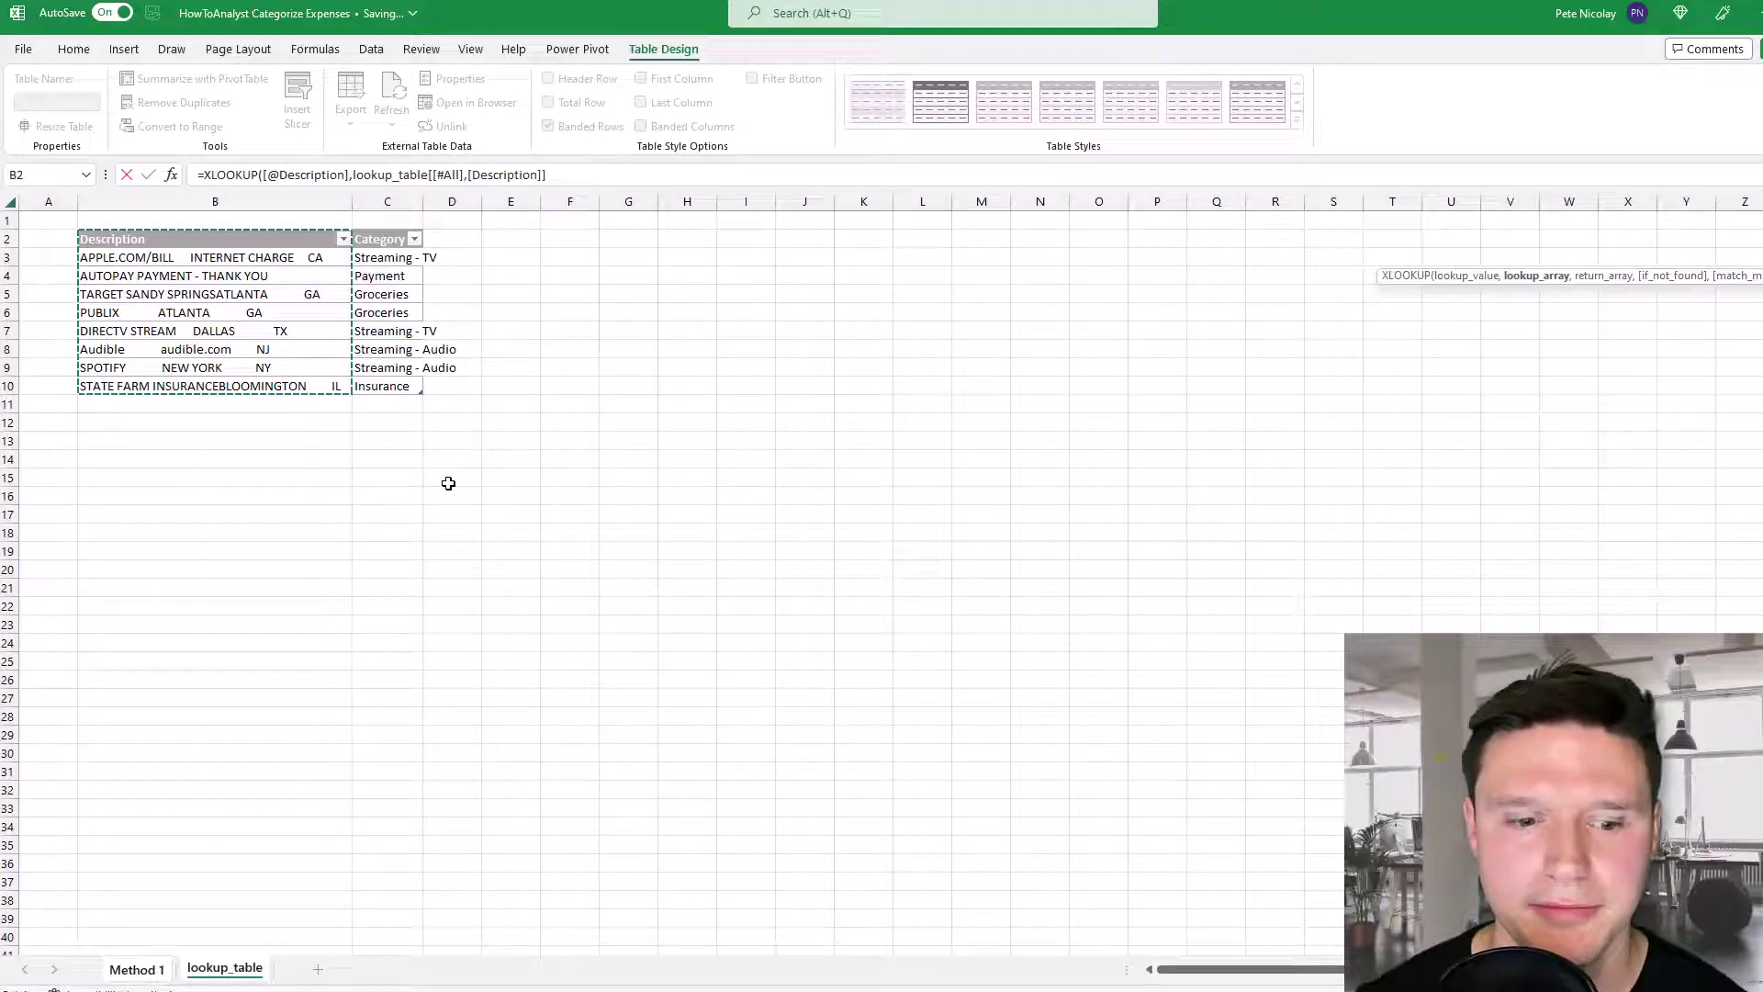
type(",")
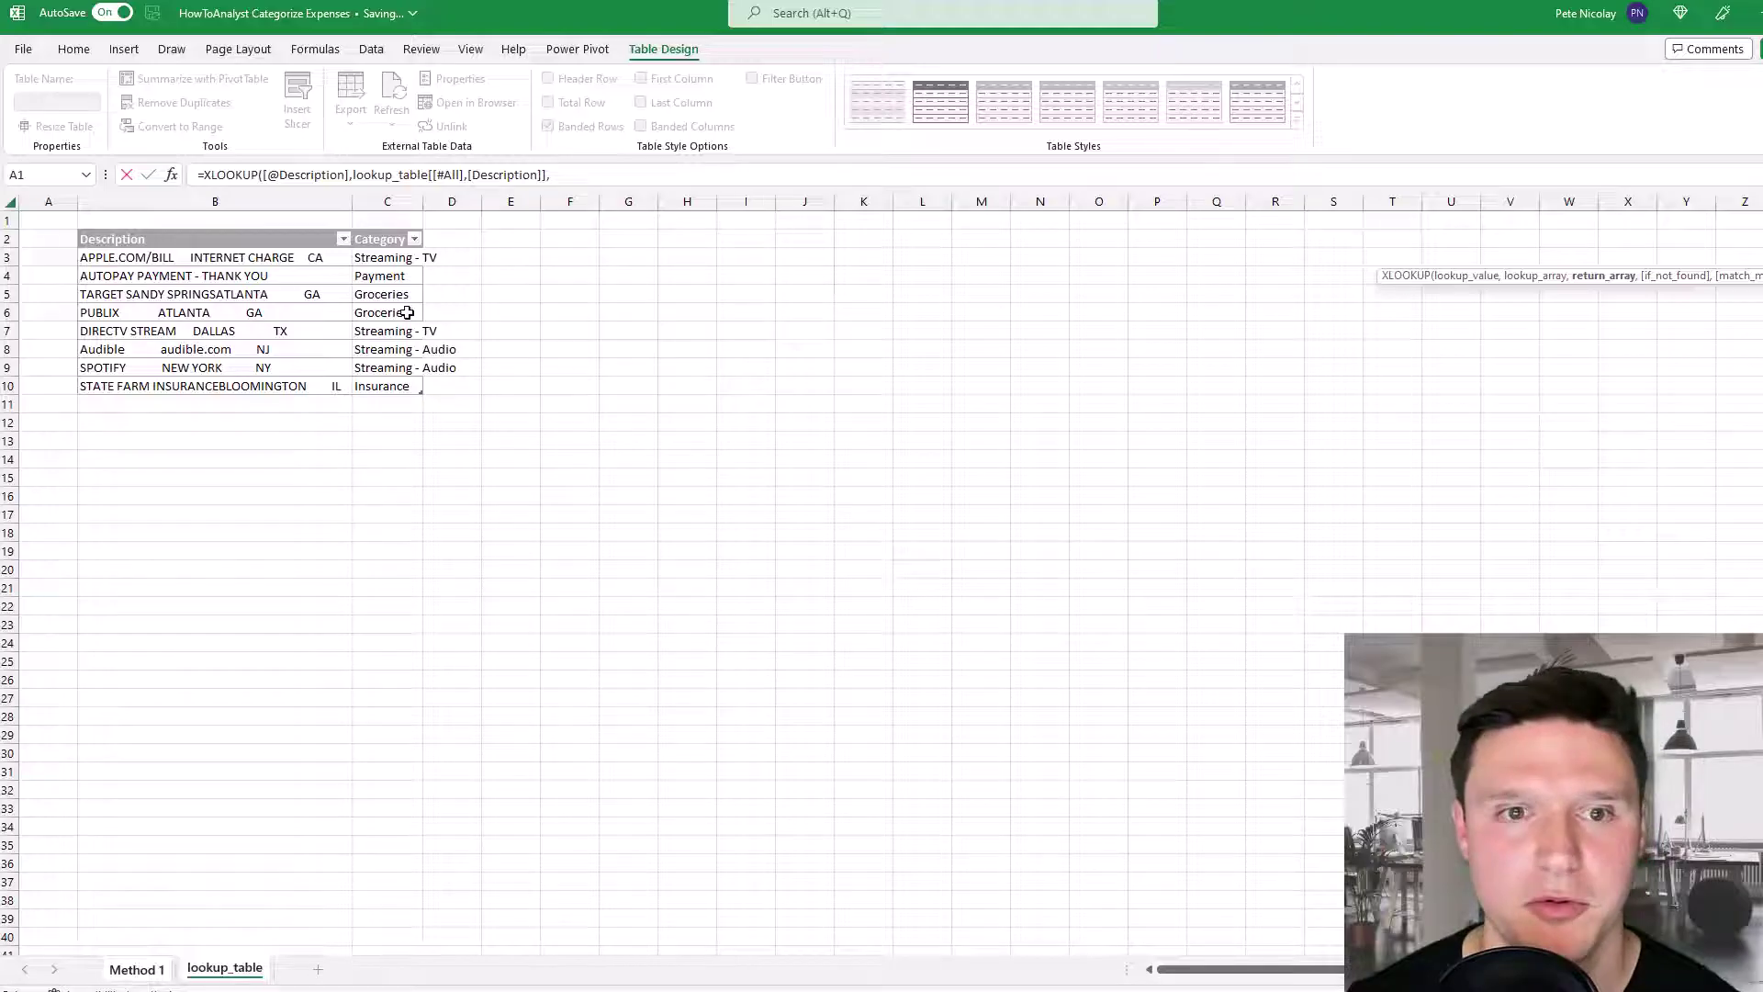
left_click_drag(378, 239, 404, 387)
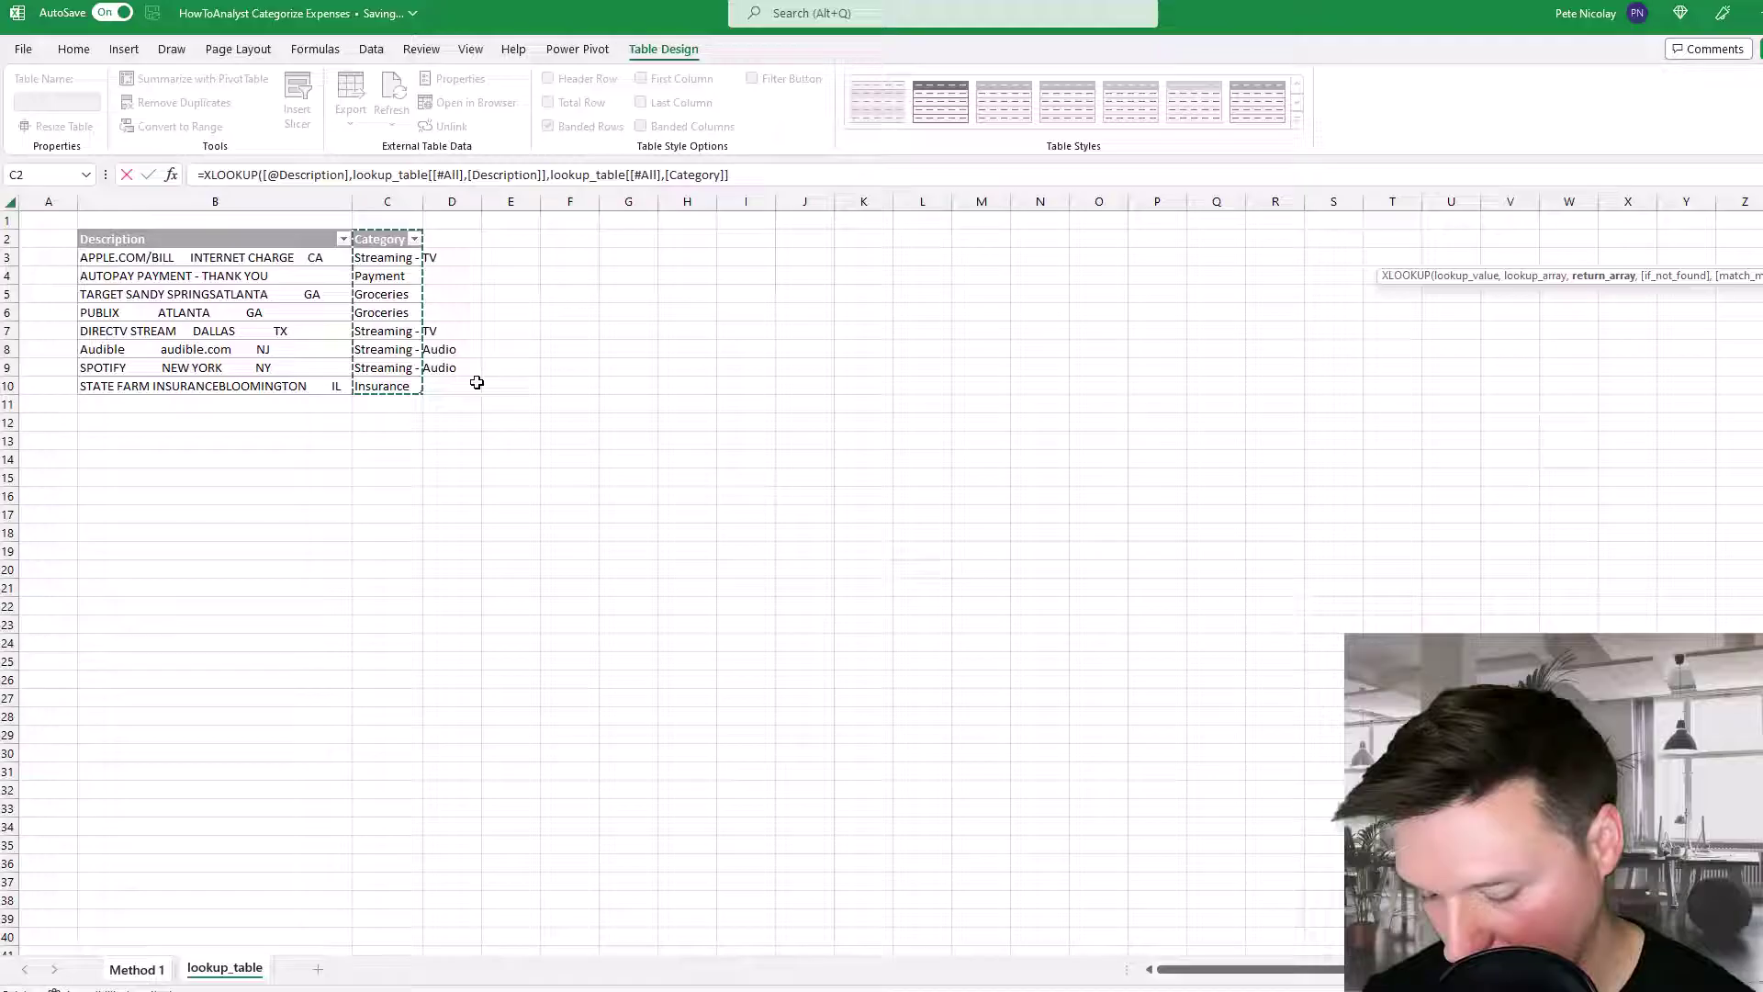
type(")")
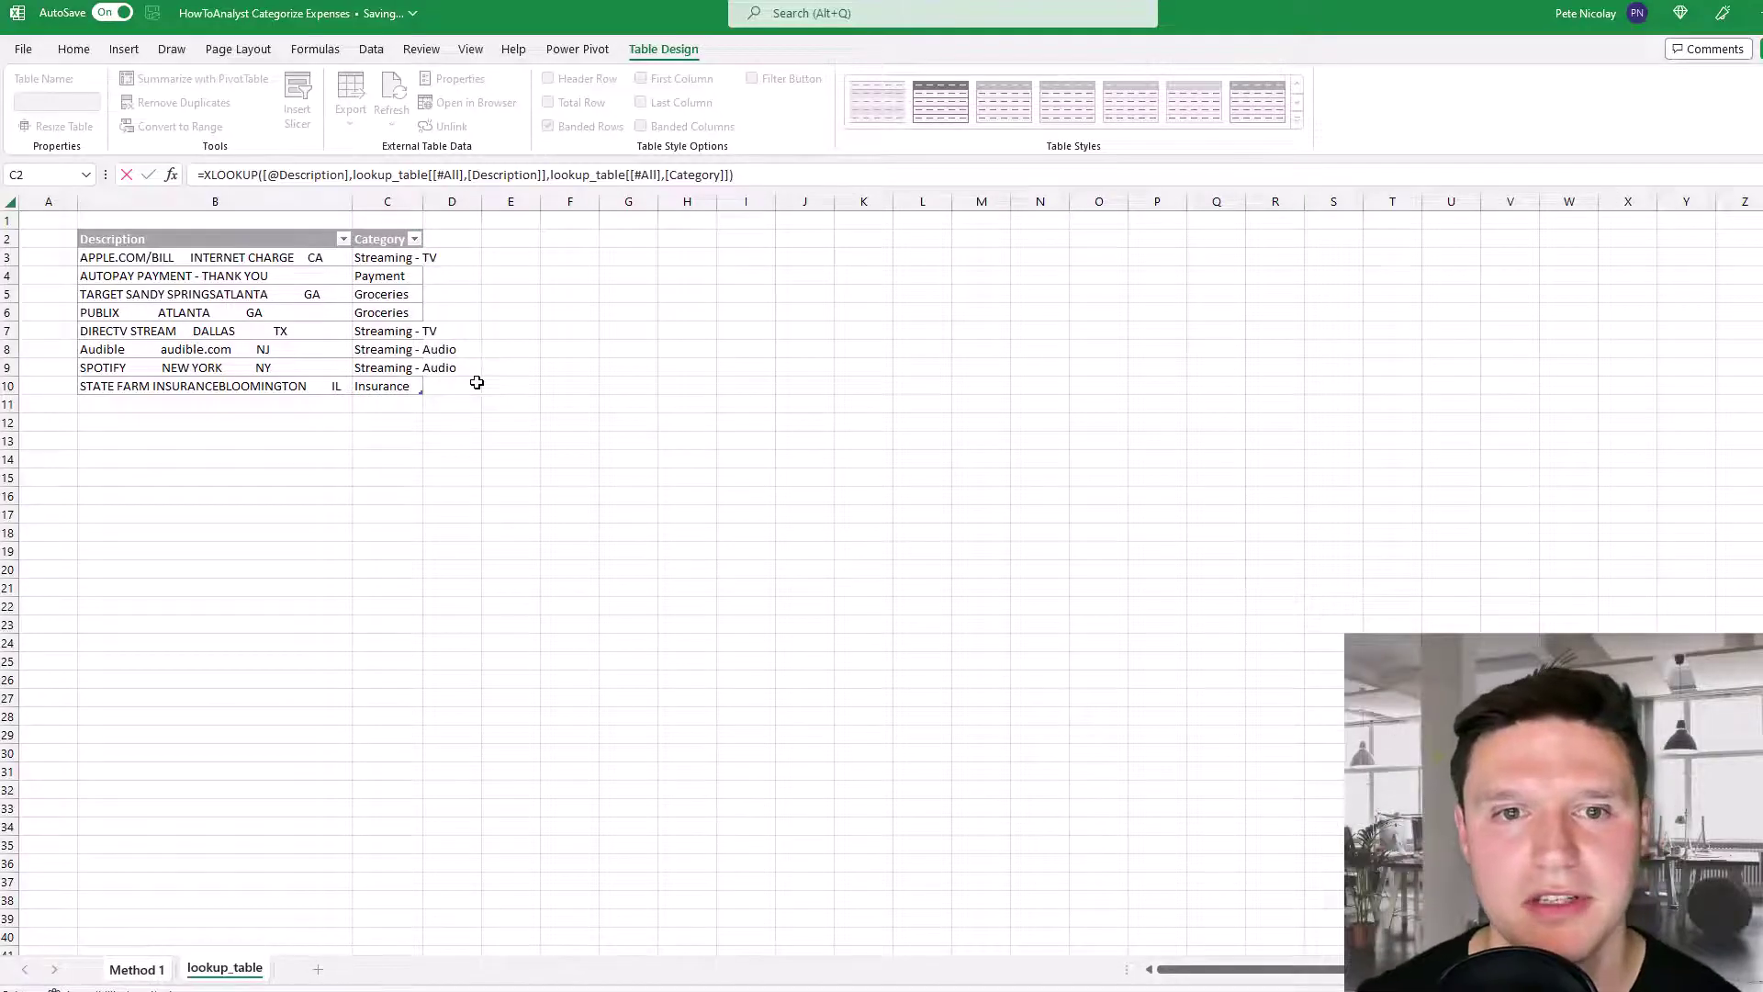
key("Return")
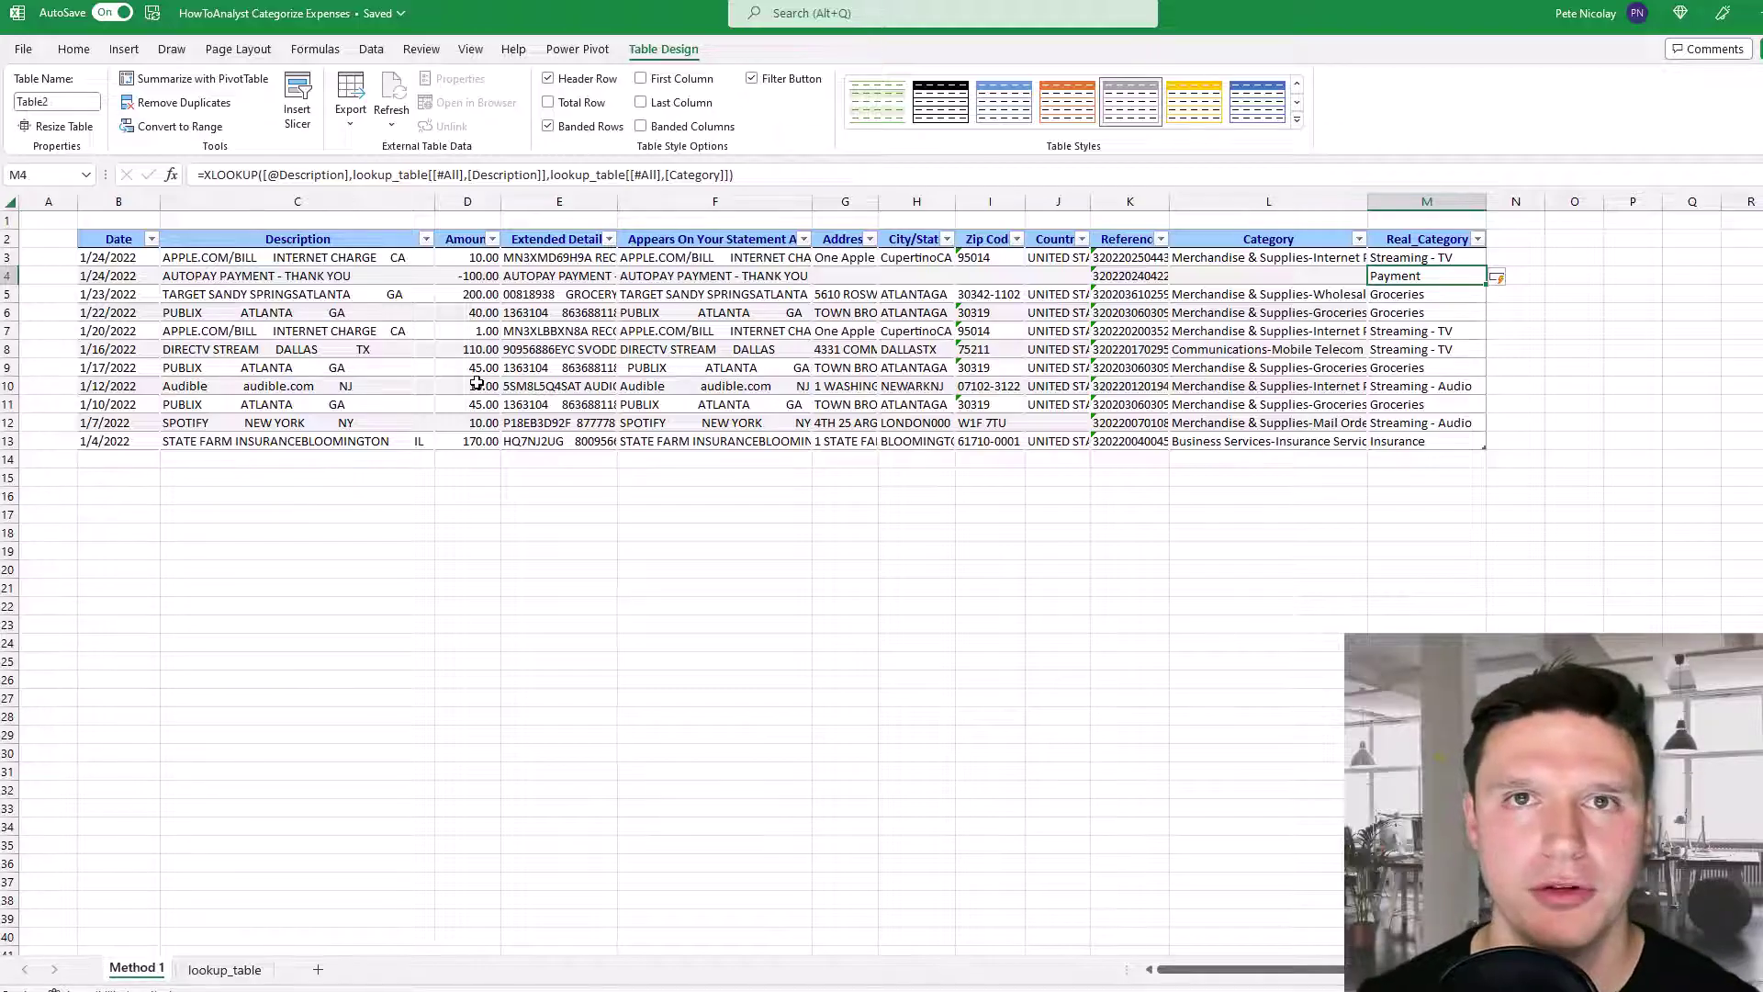
Step: Select the first empty cell below the table, then open activity022022 from AmEx_Working_02
left_click(122, 461)
key("alt+Tab")
key("Tab")
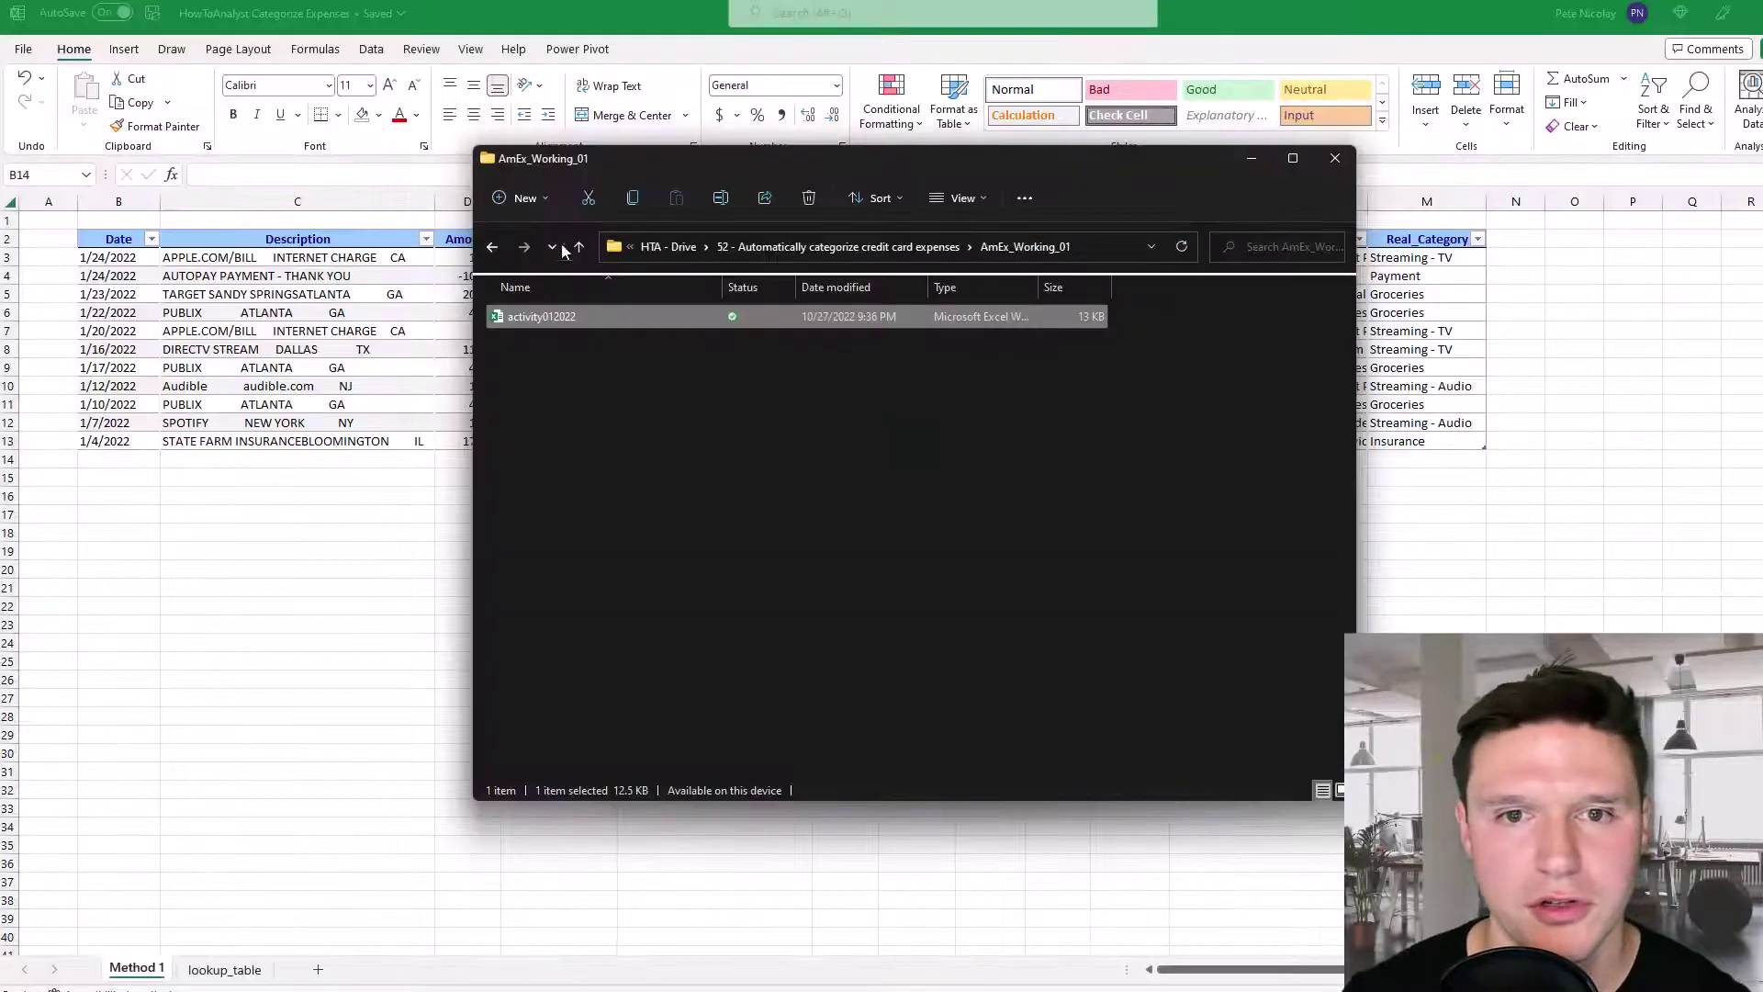
left_click(813, 248)
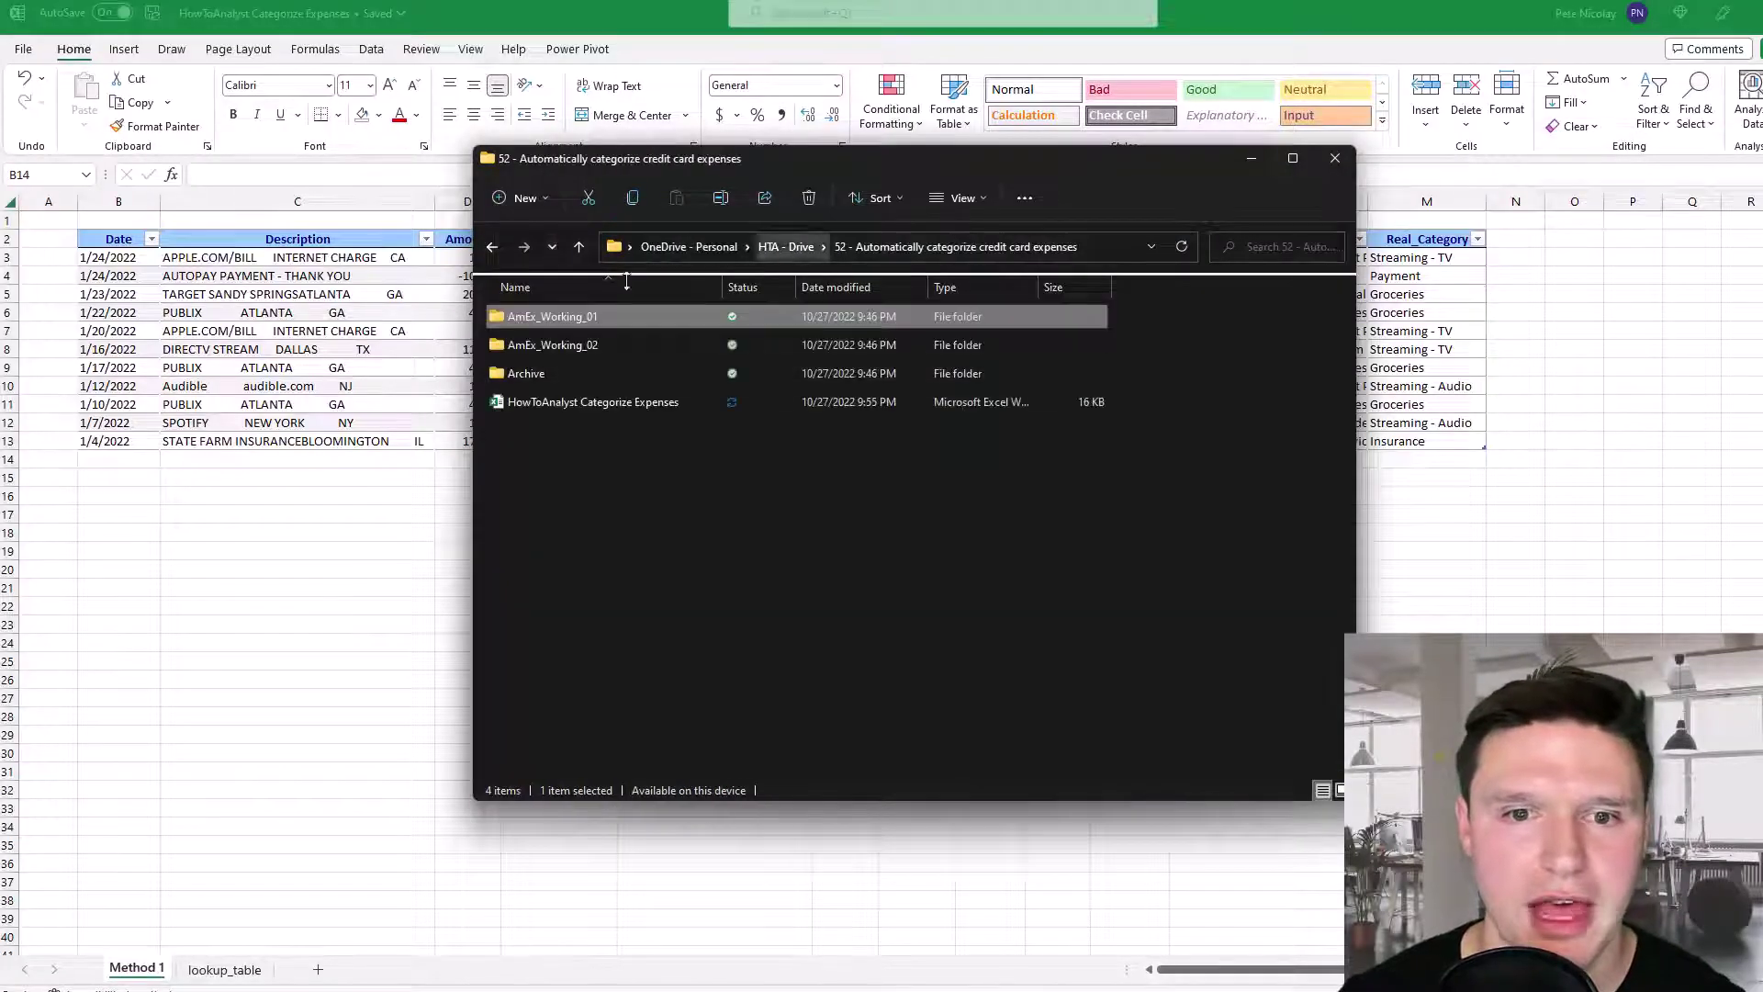
double_click(604, 348)
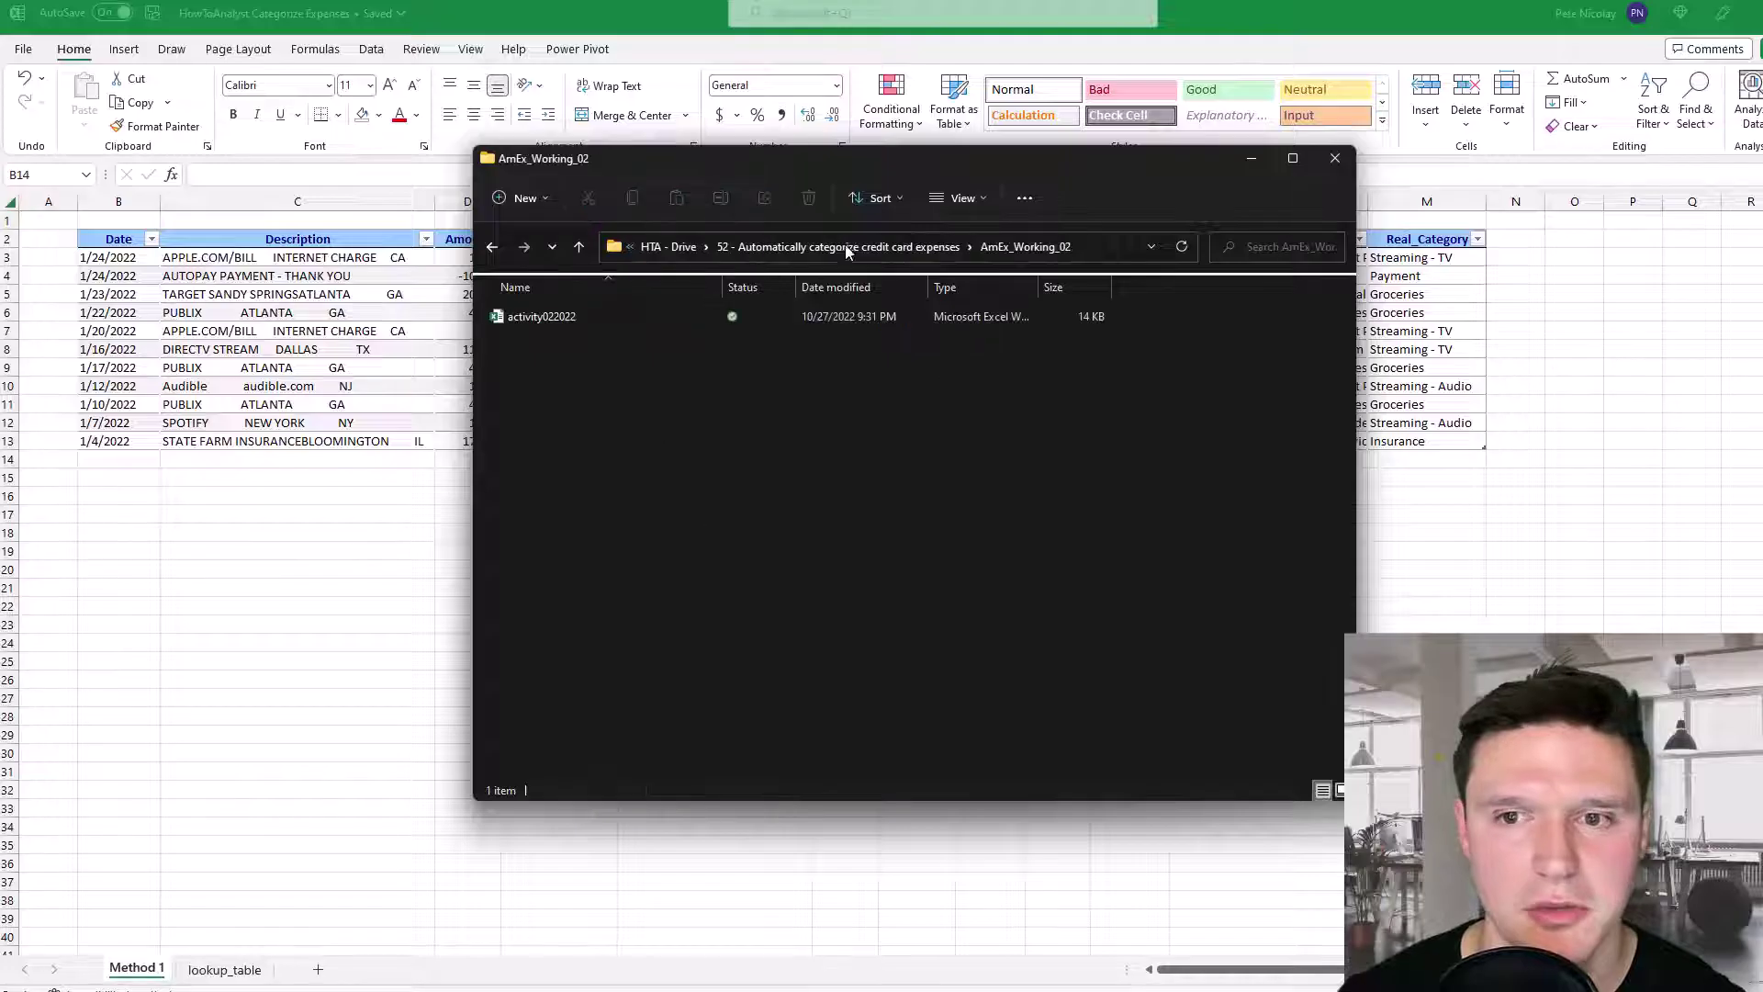
double_click(542, 317)
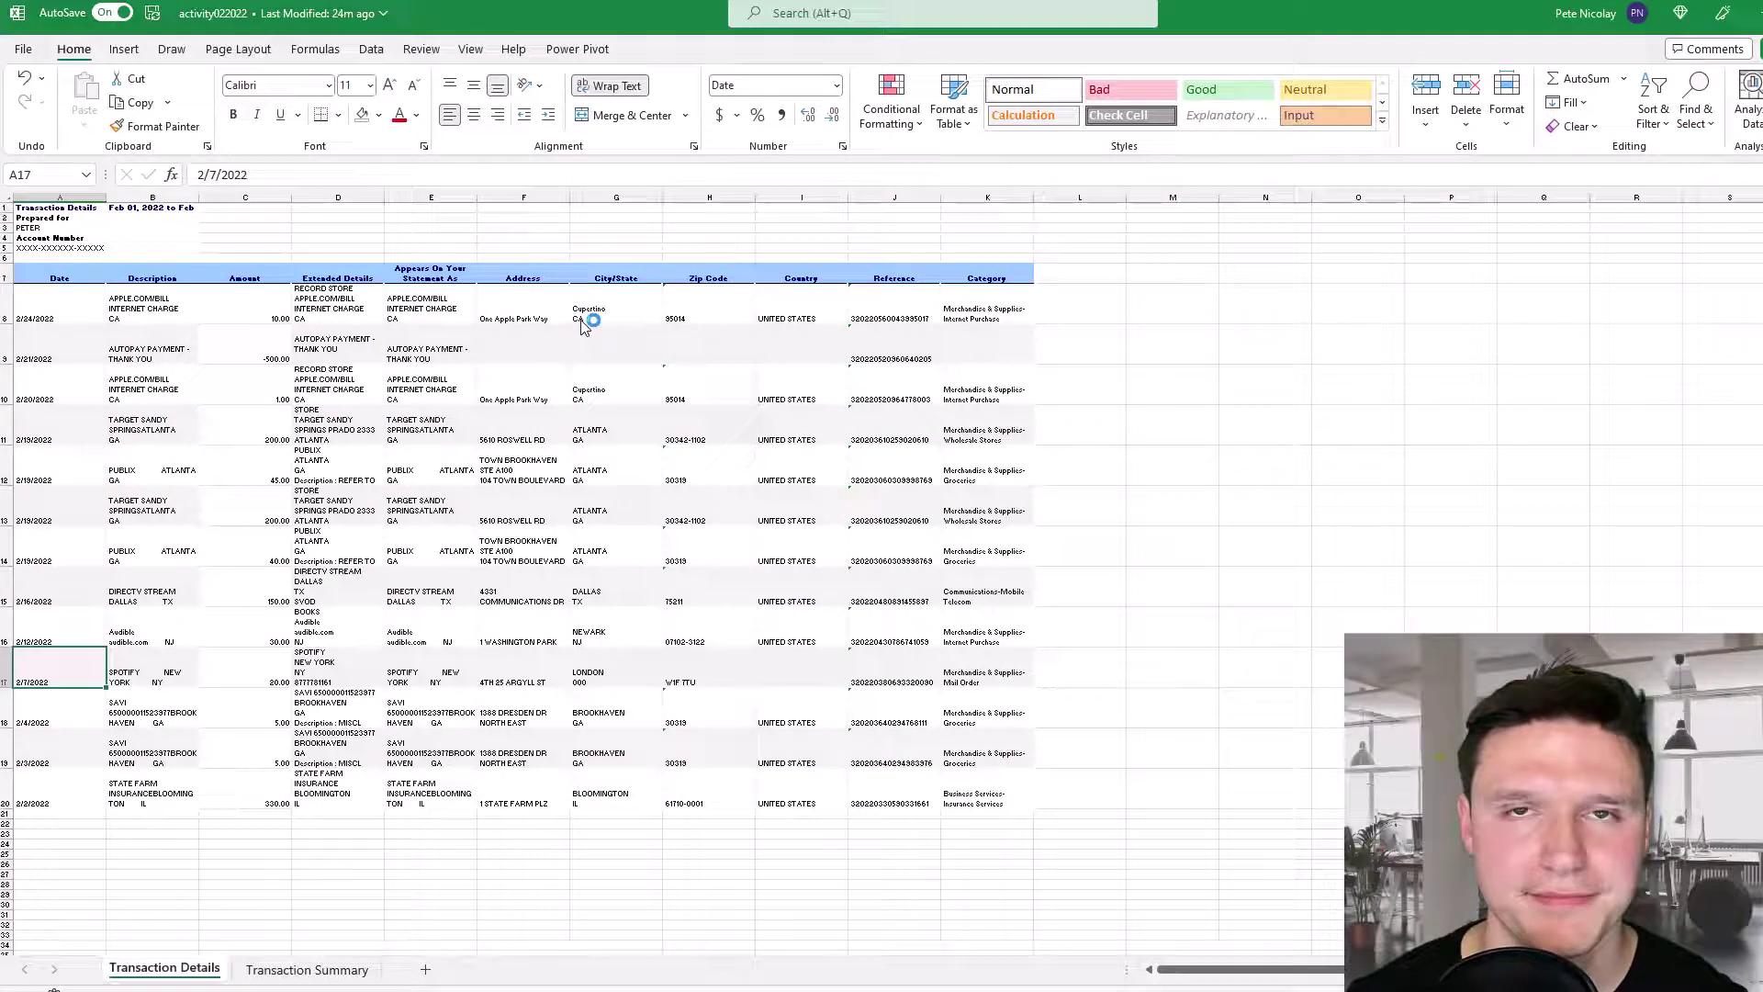
Step: Copy the February transactions A8:K20 and return to the expenses workbook
left_click(68, 311)
left_click_drag(68, 310, 949, 792)
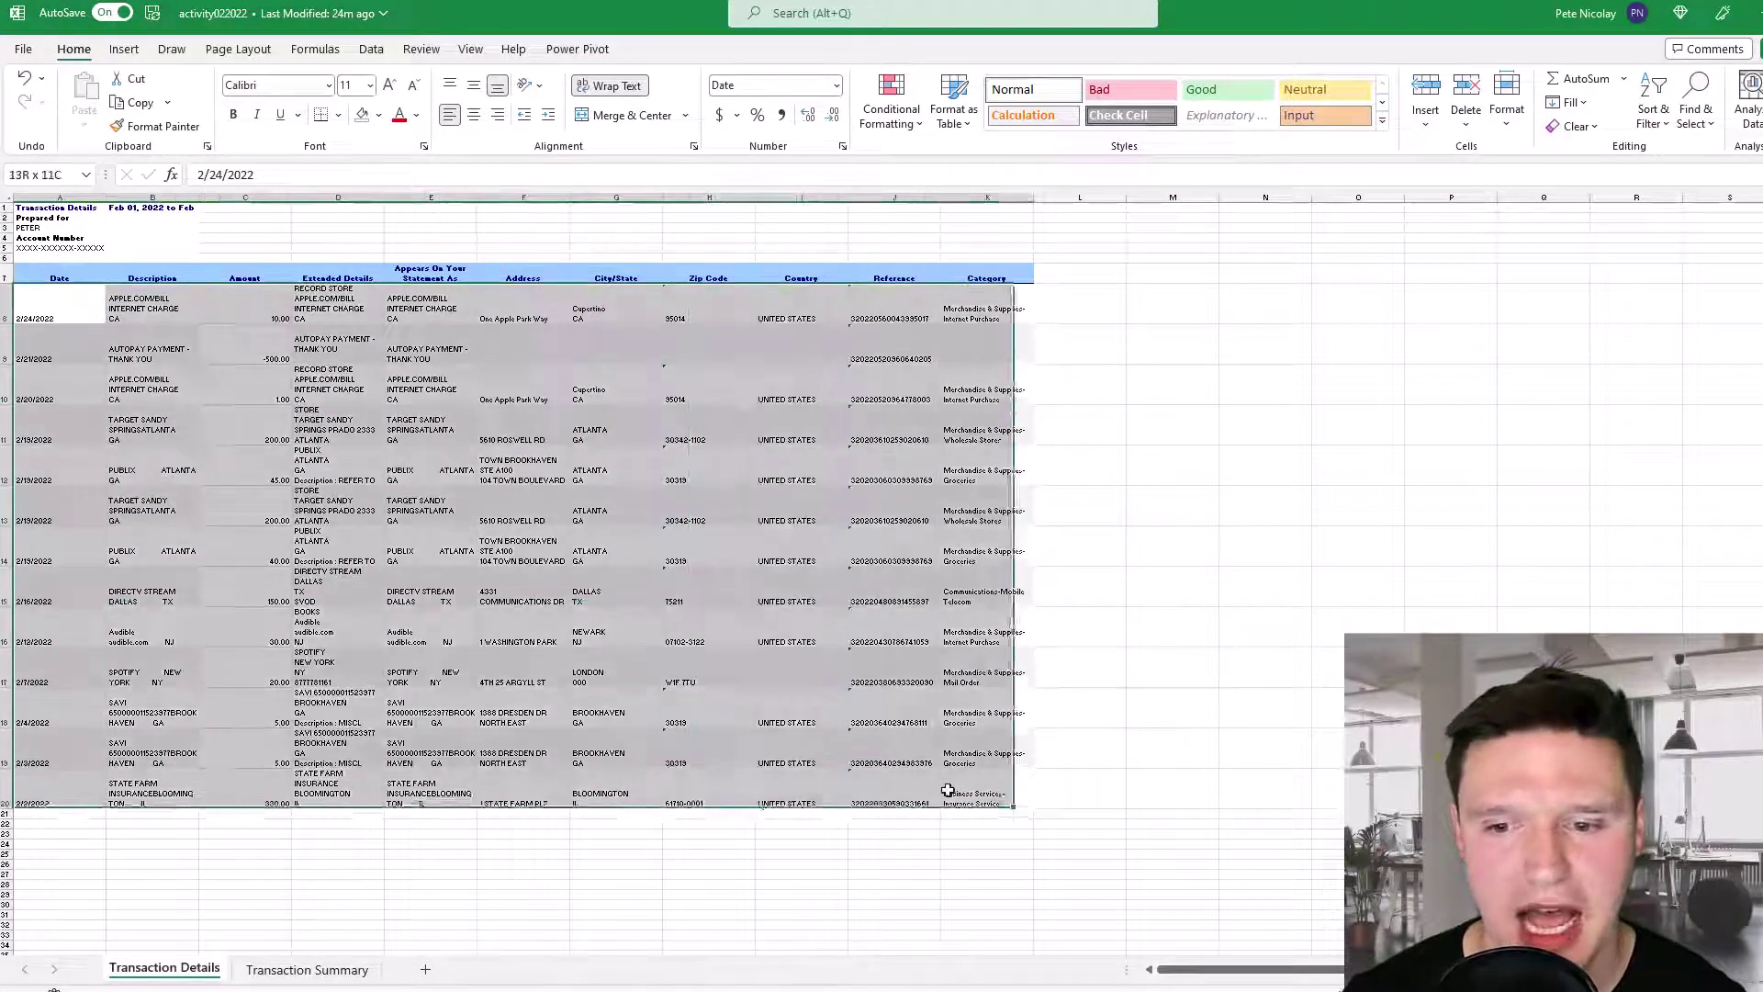
key("ctrl+c")
key("alt+Tab")
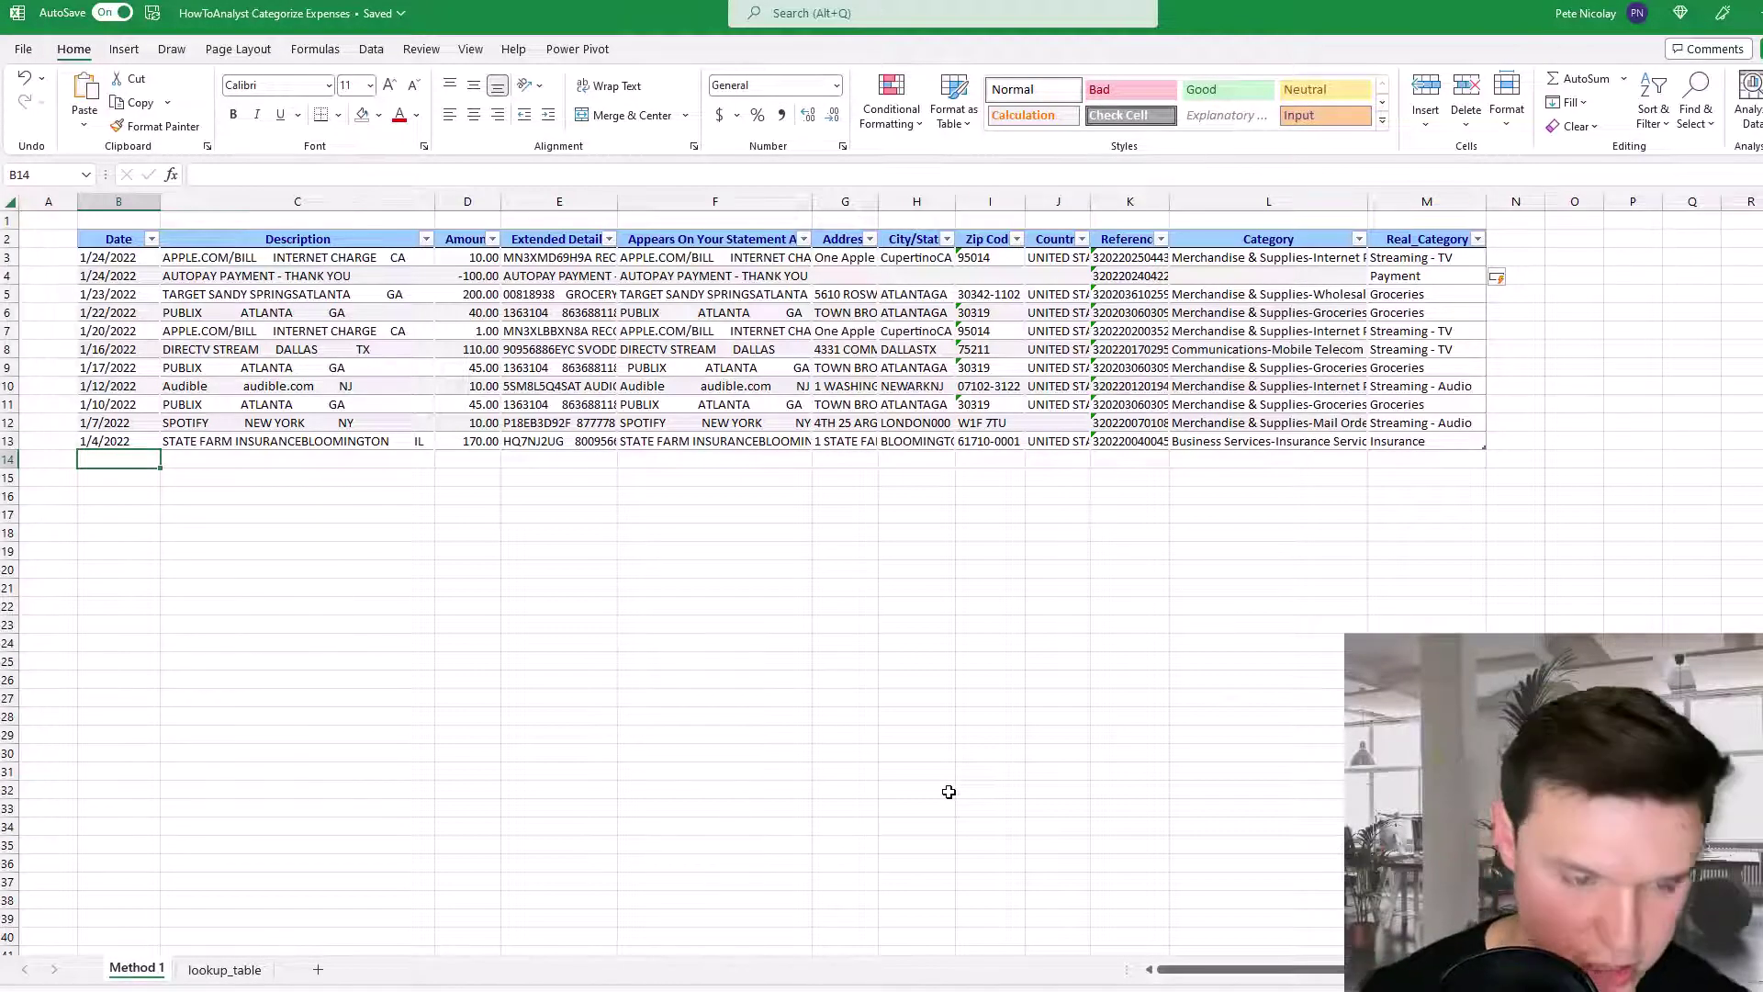
Step: Paste the February rows at B14 as values only, then select the two uncategorized SAVI descriptions
key("ctrl+alt+v")
key("v")
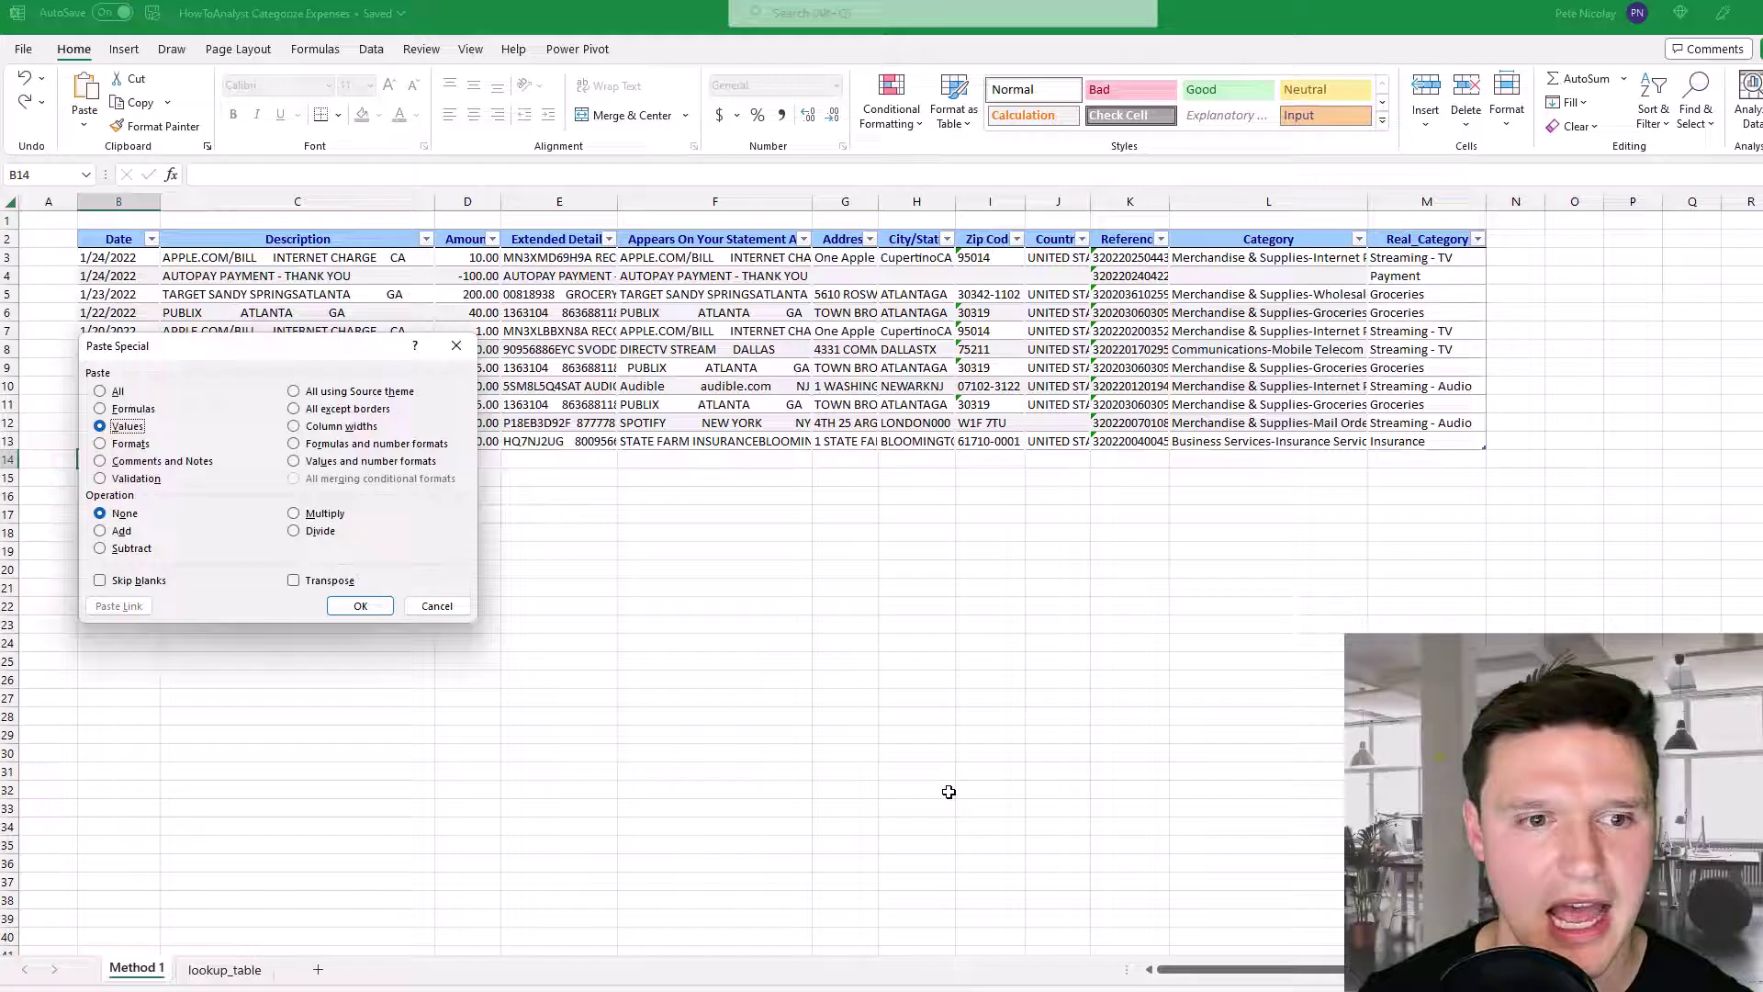
key("Return")
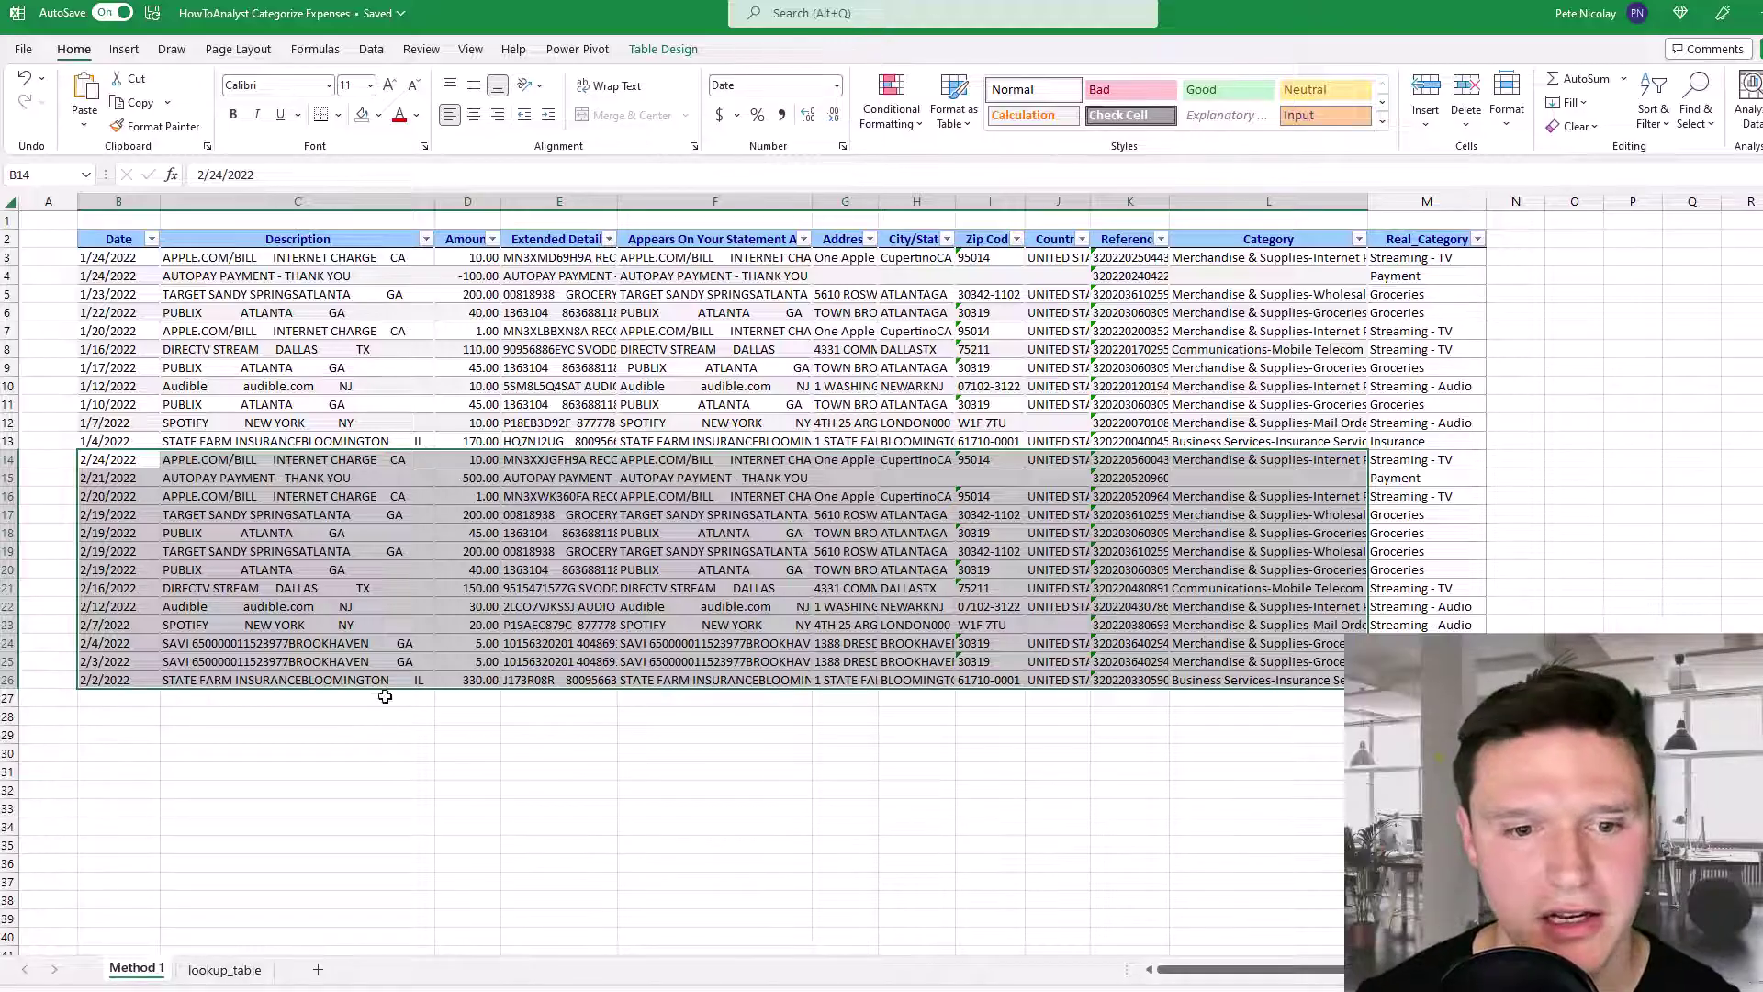
left_click_drag(349, 642, 352, 662)
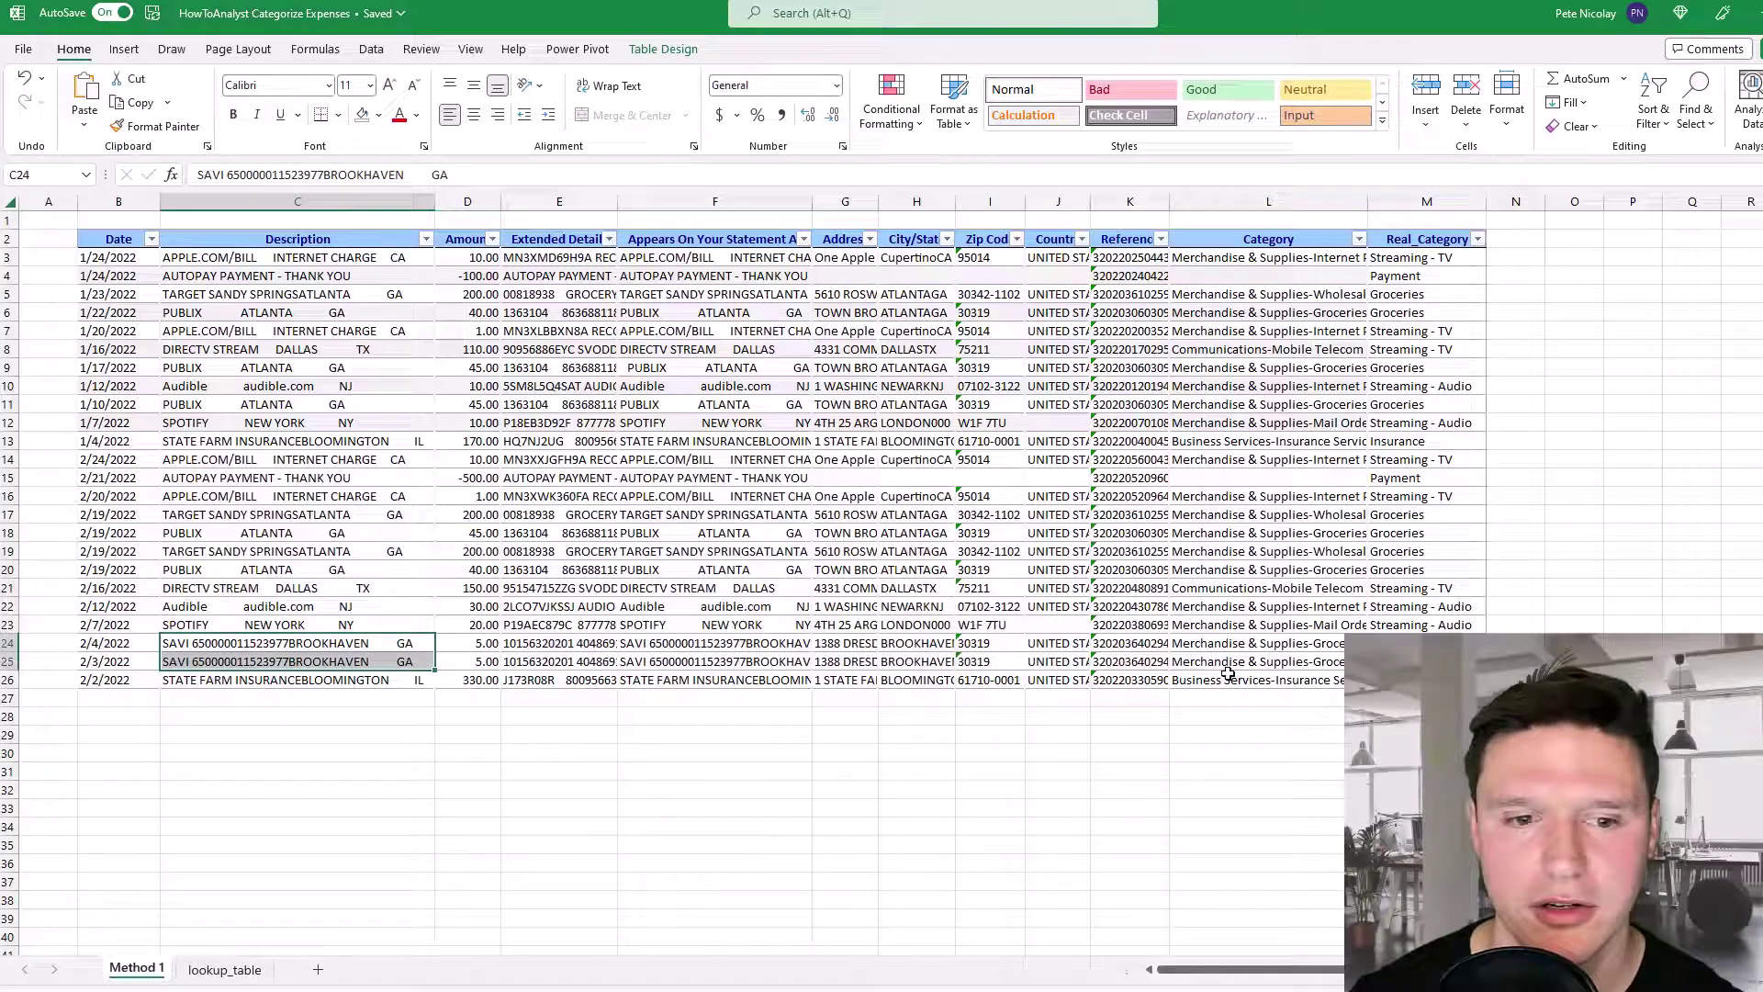
Step: Copy the SAVI Brookhaven description from C24 into lookup_table B11 and give it category Groceries
left_click(343, 640)
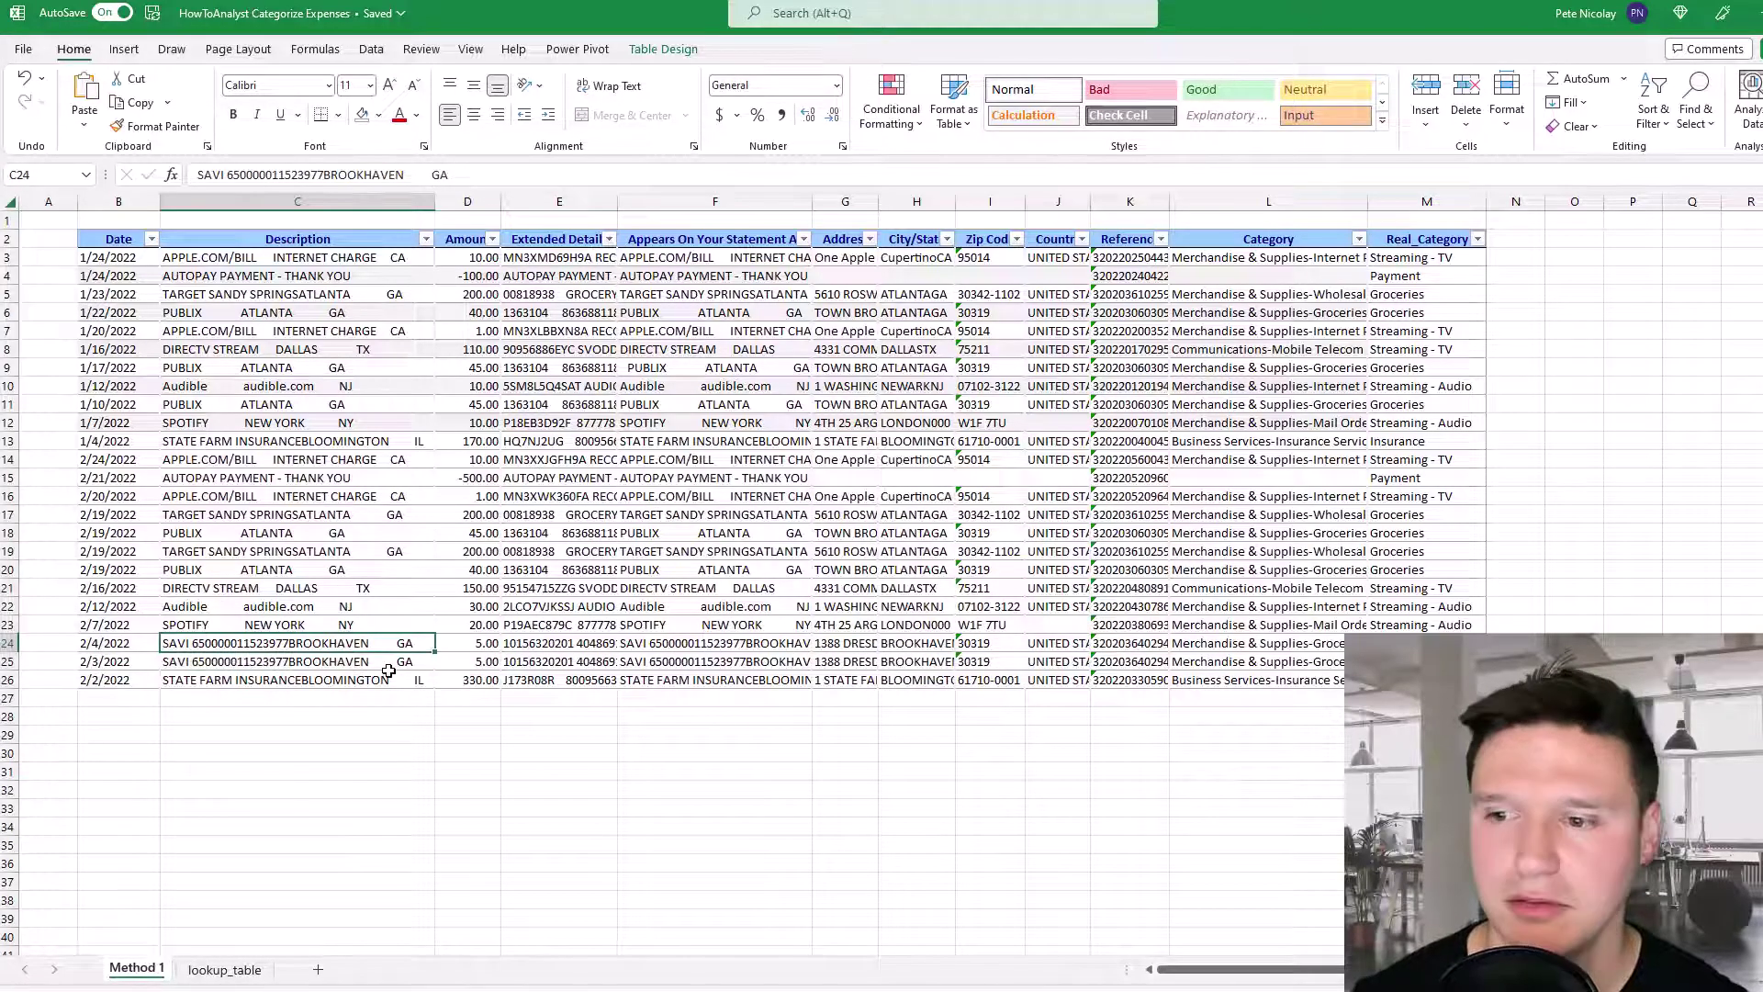
key("ctrl+c")
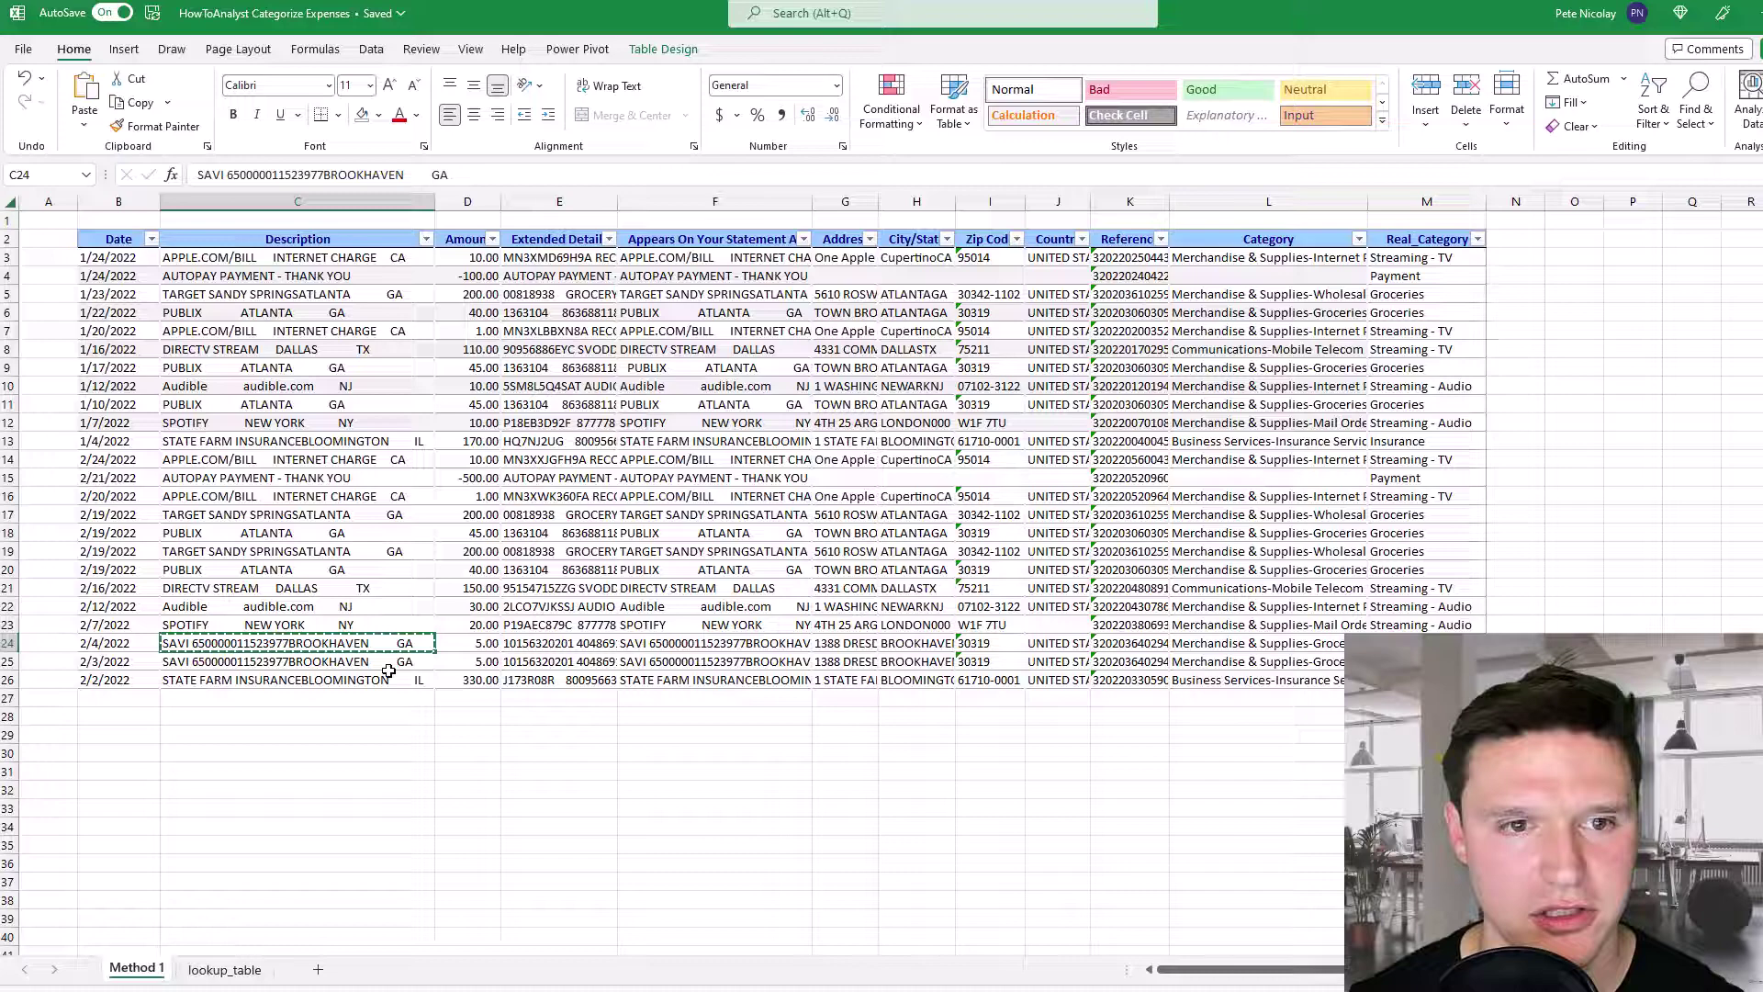
key("ctrl+Page_Down")
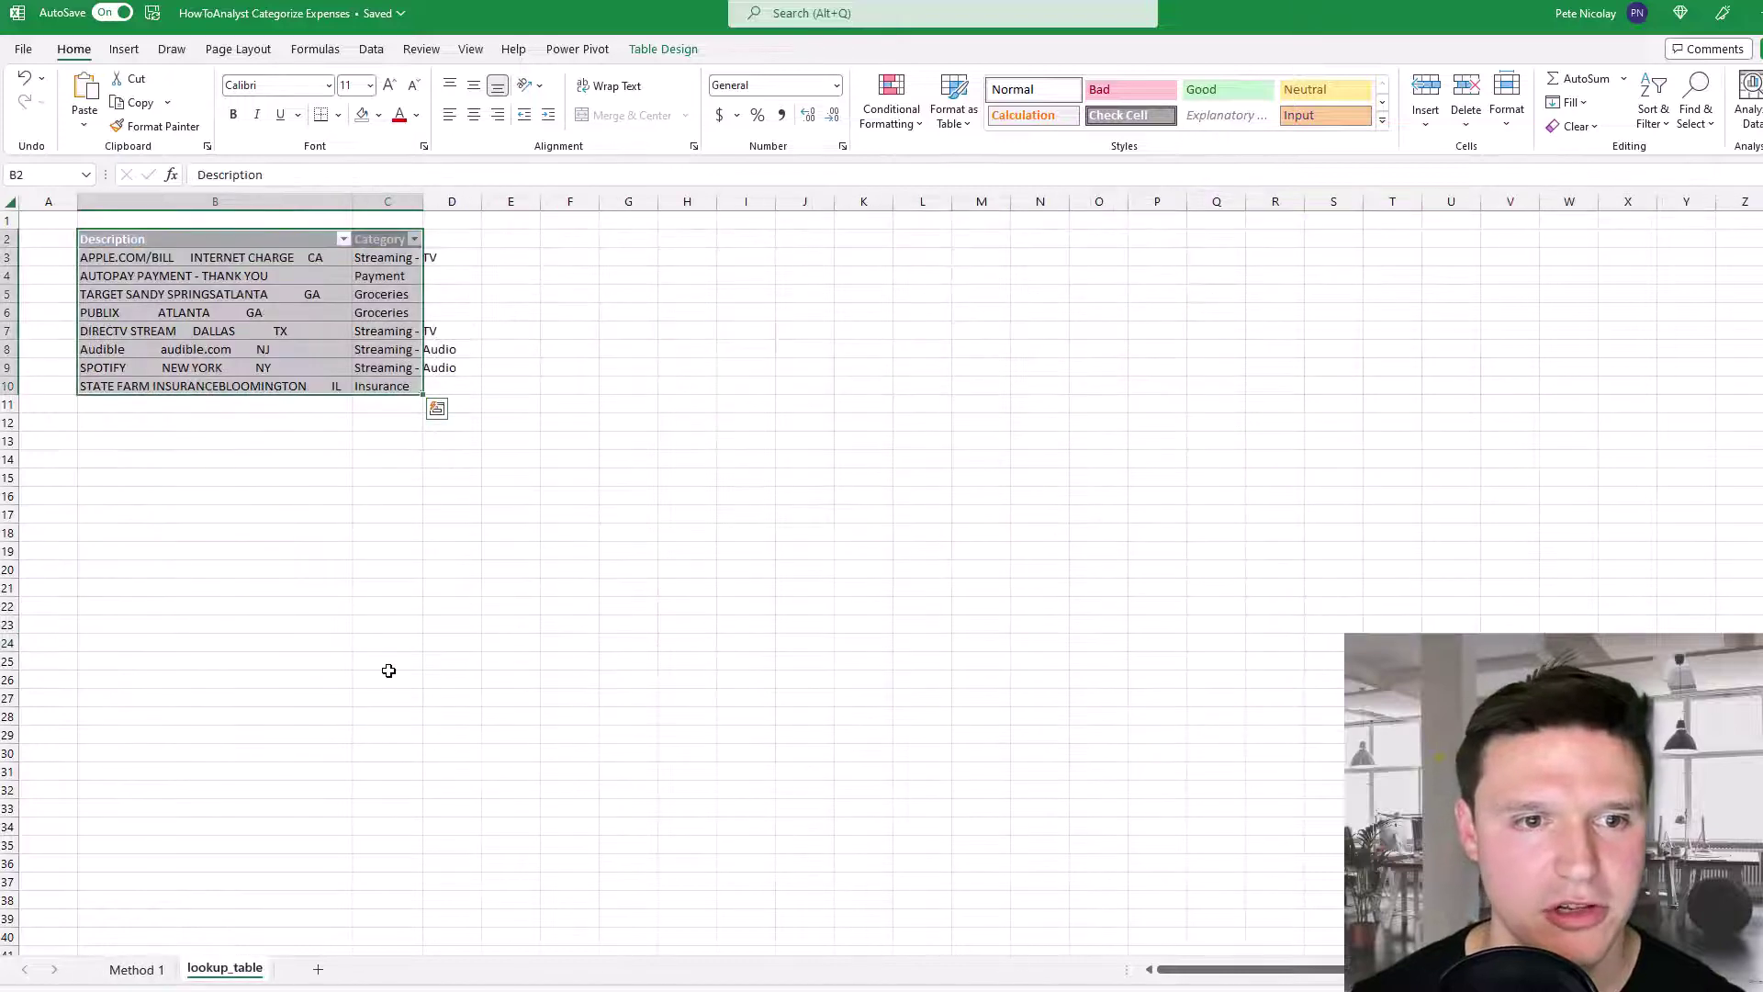
left_click(184, 405)
key("ctrl+v")
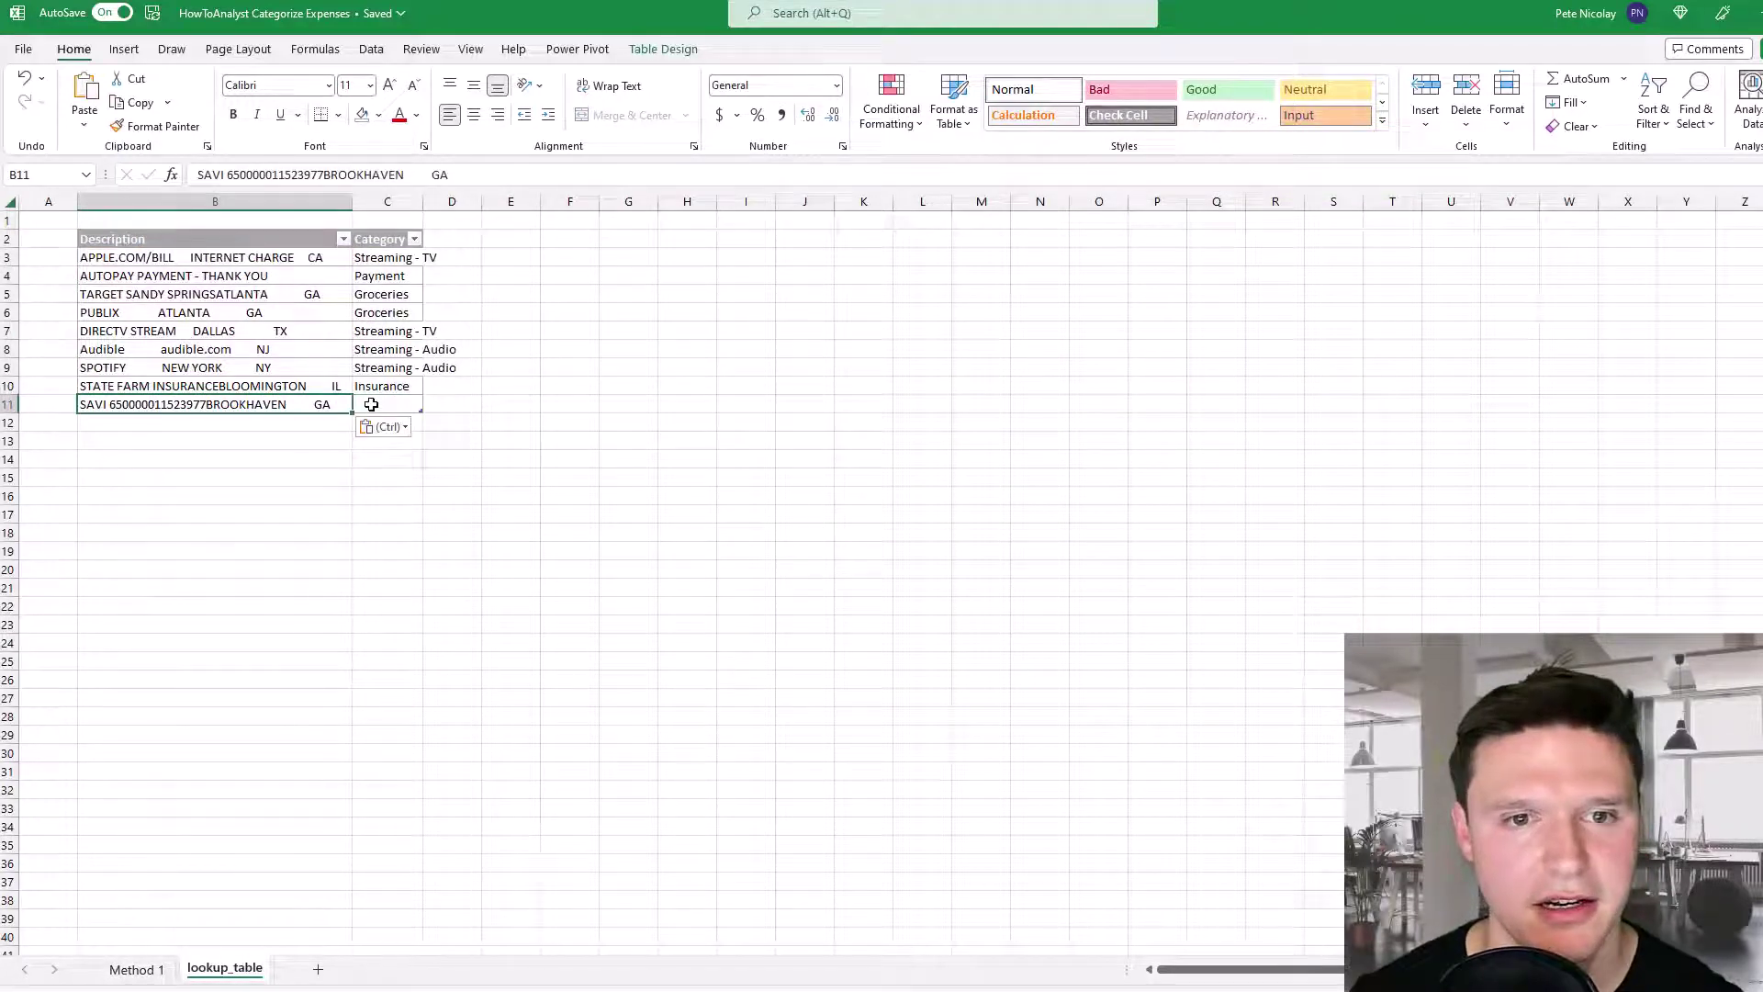
left_click(371, 405)
type("Groceries")
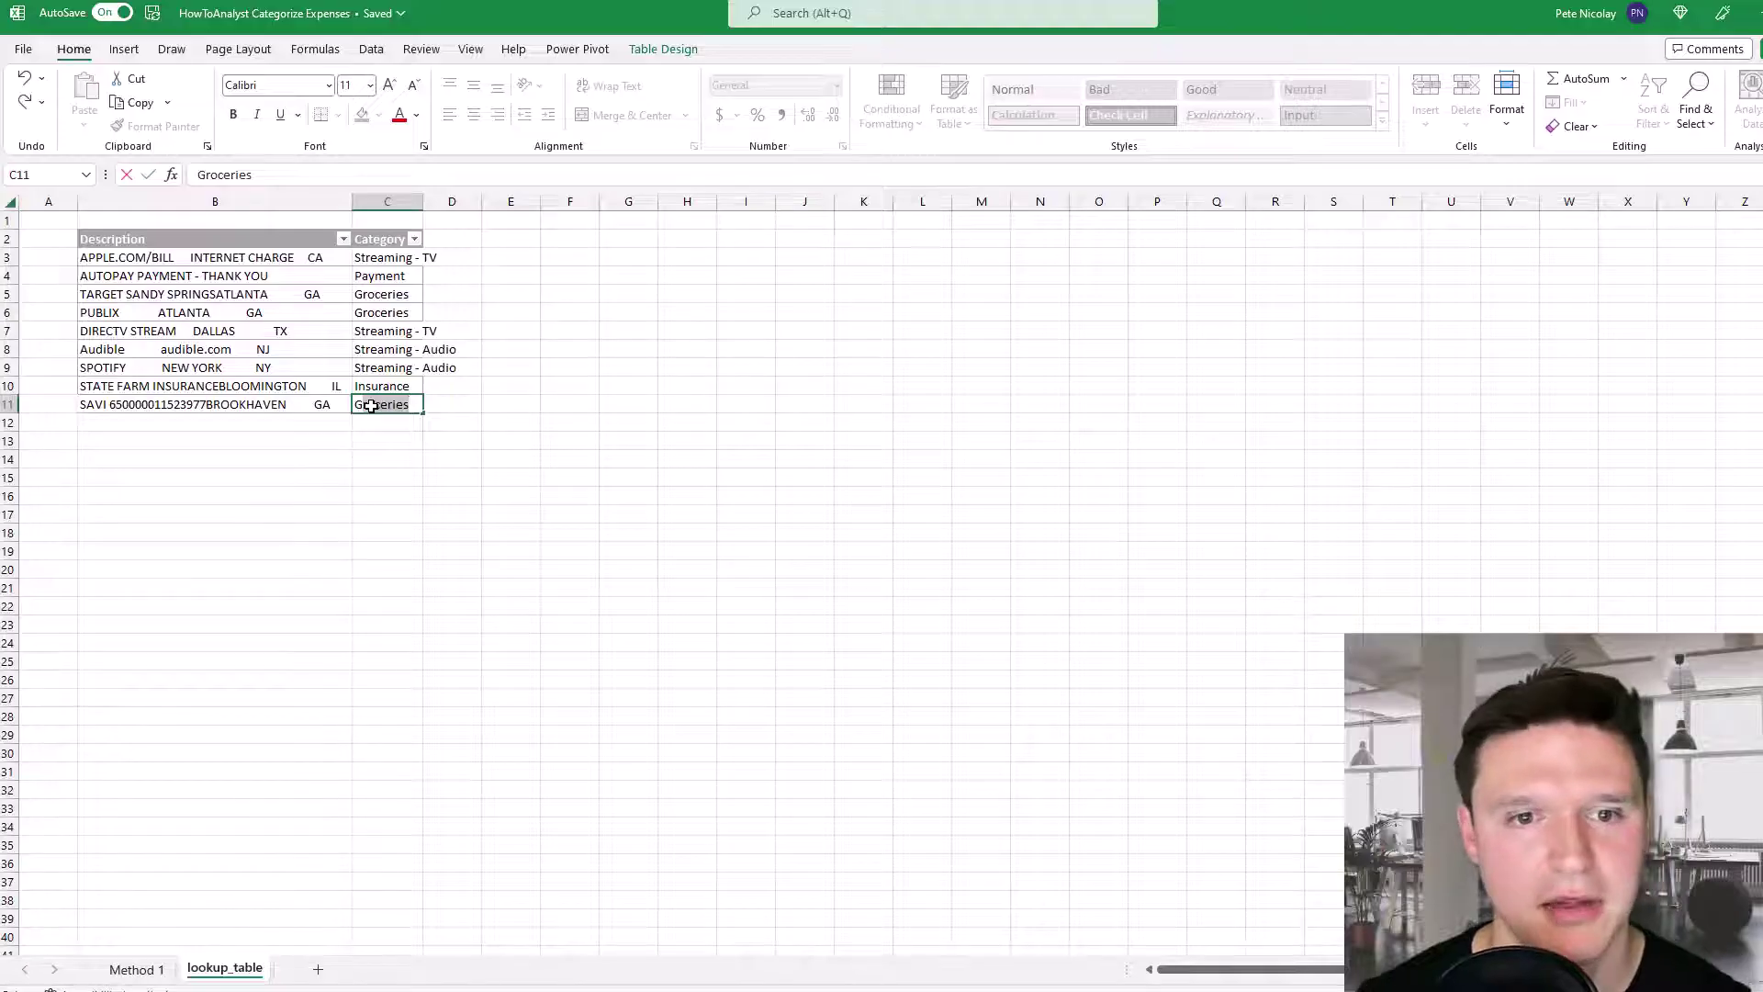
key("Return")
left_click(136, 969)
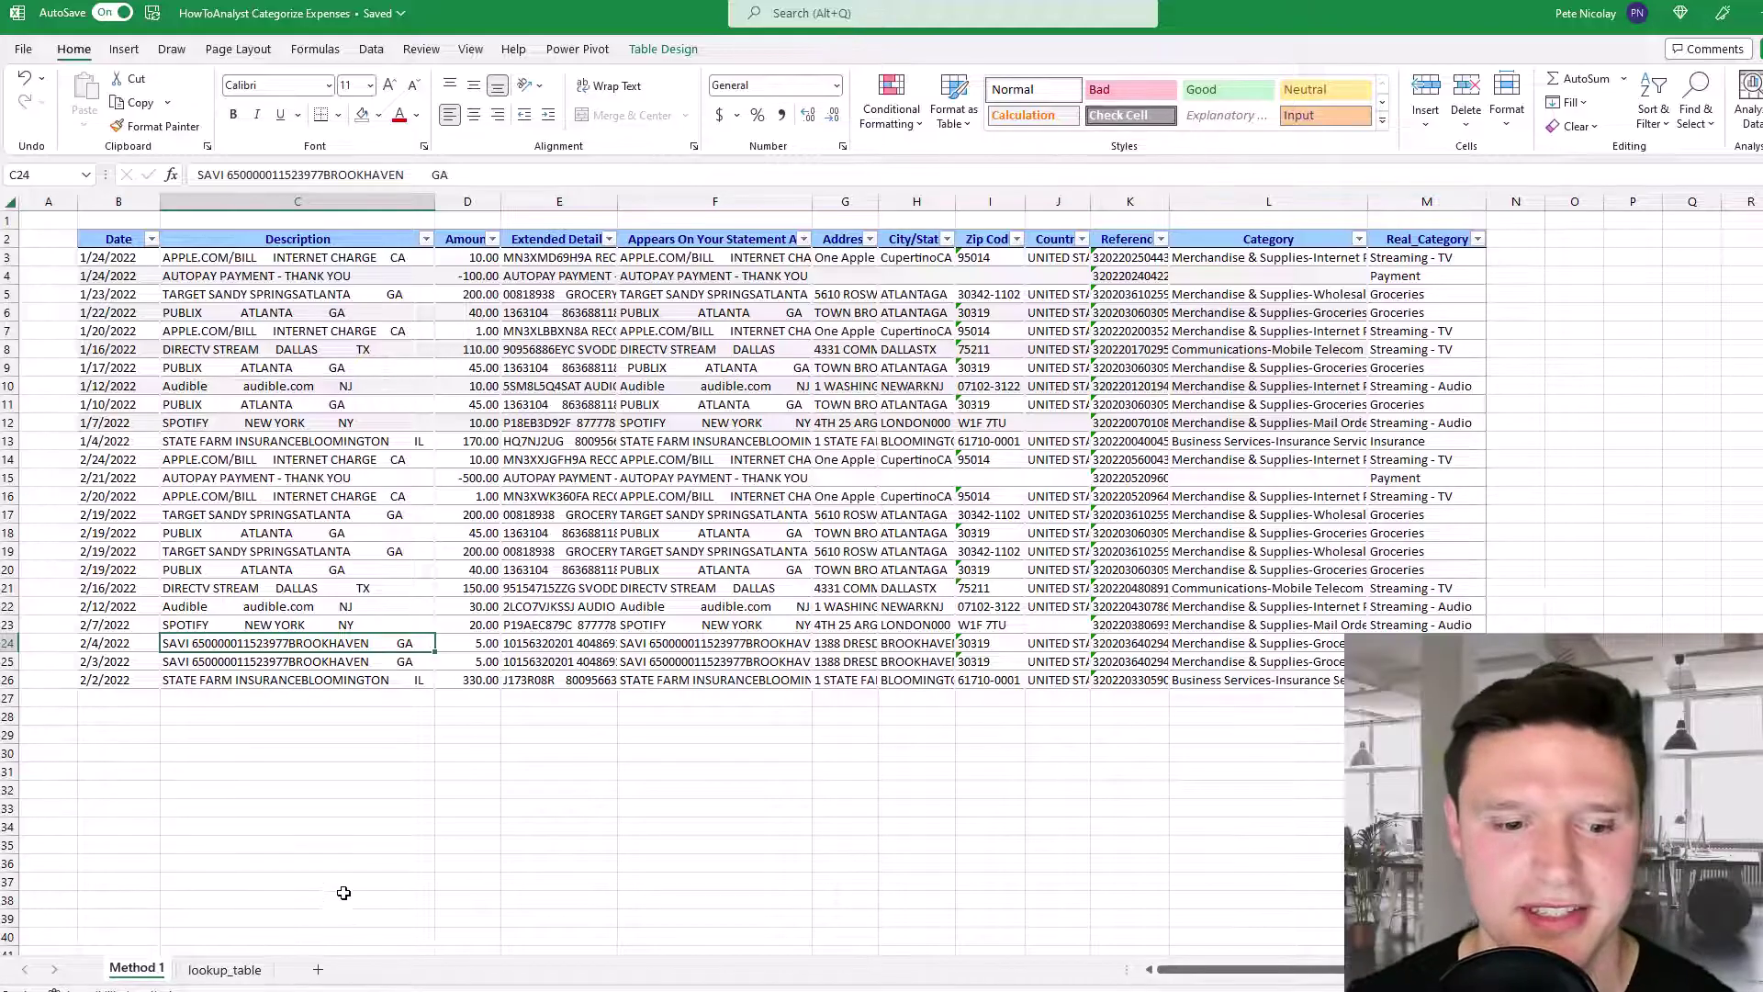
Step: On a new sheet, import the AmEx_Working_01 folder with Get Data From Folder and choose Transform Data
left_click(318, 970)
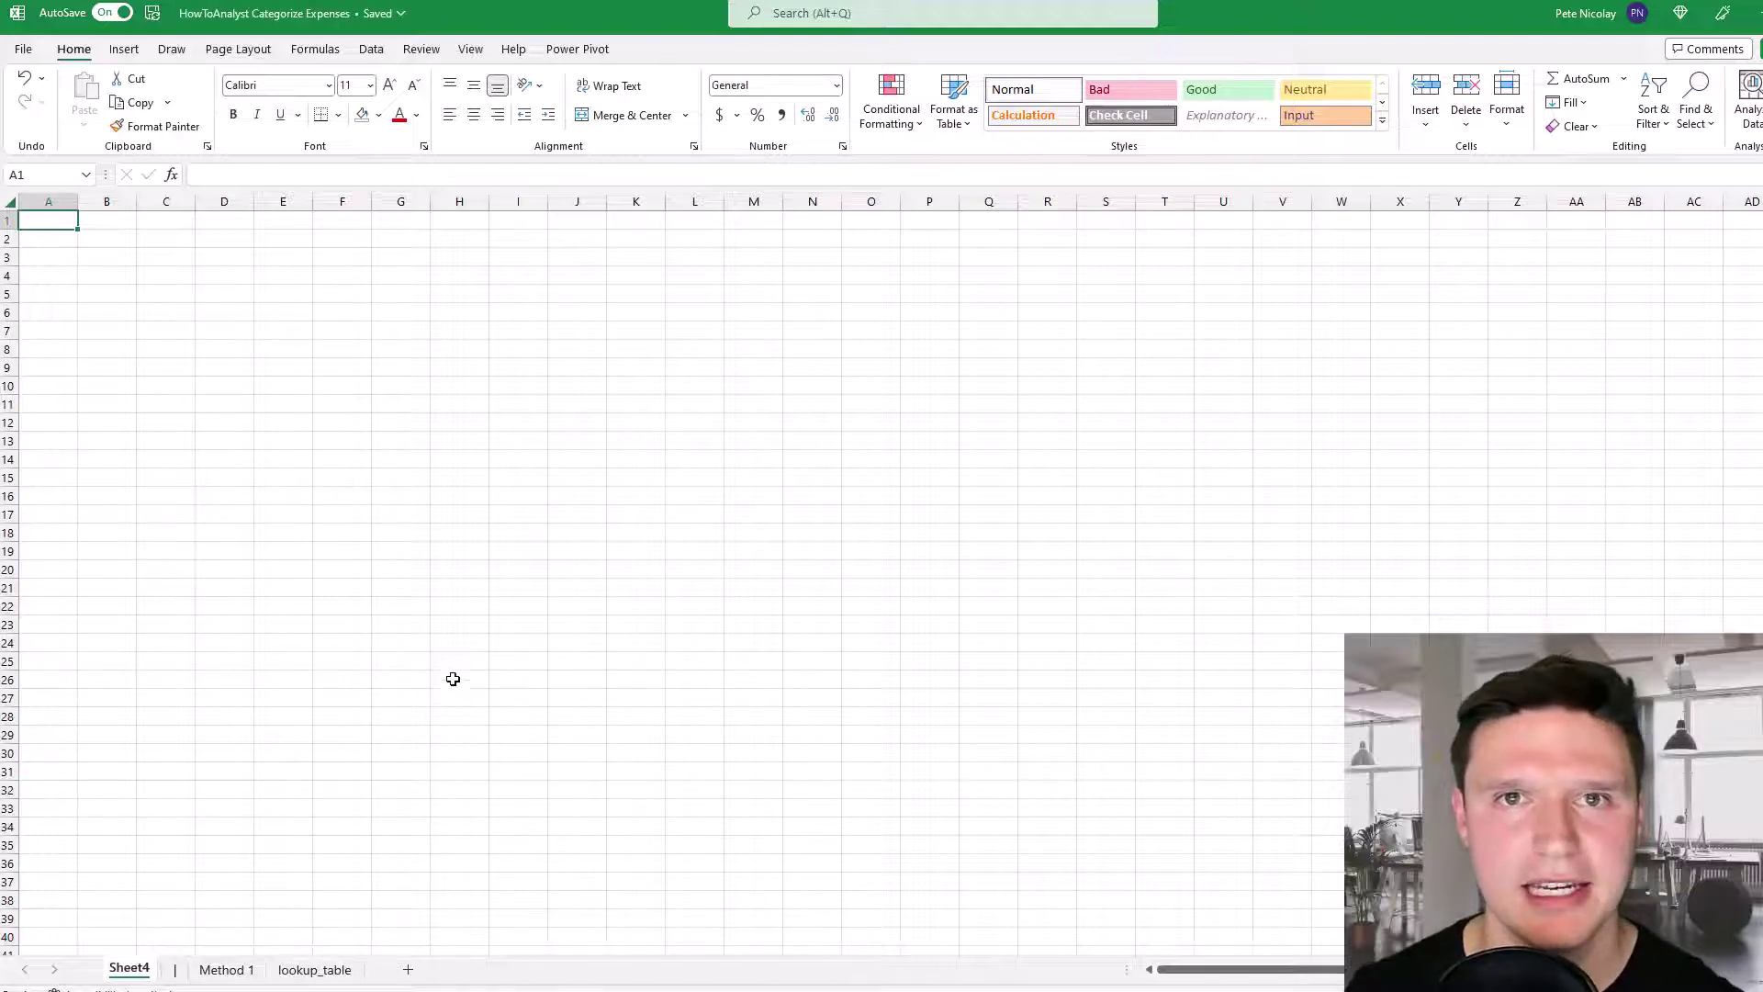
left_click(372, 49)
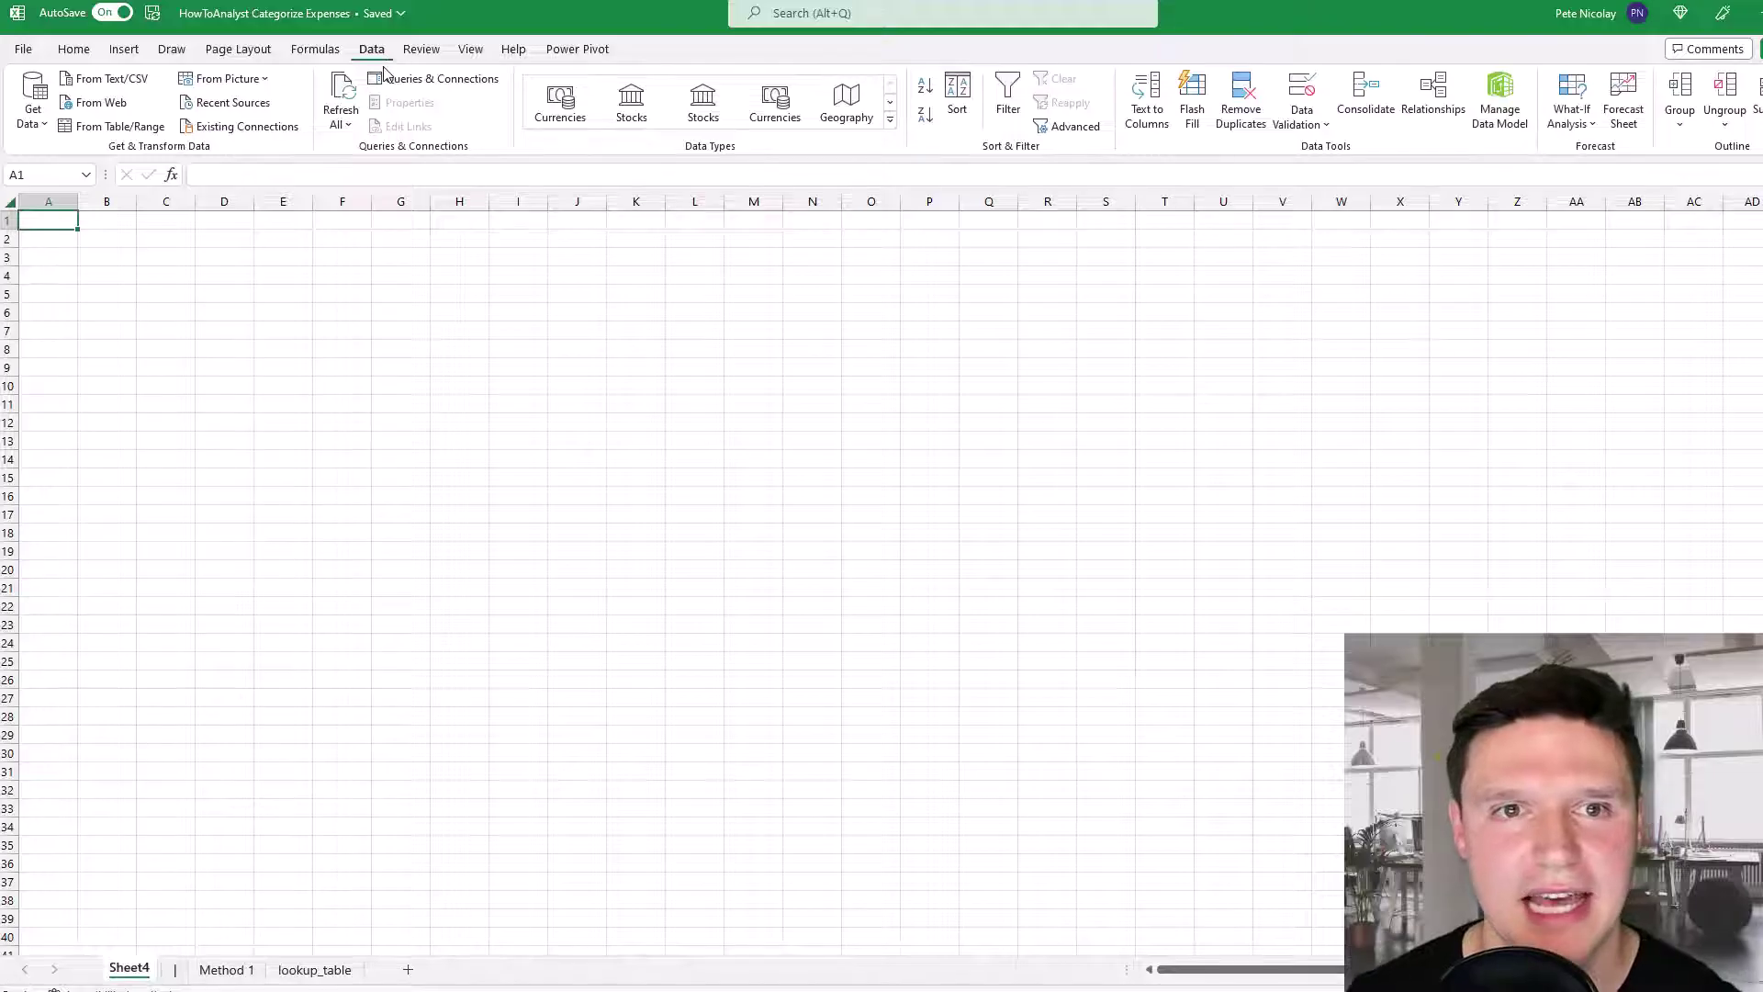
left_click(33, 103)
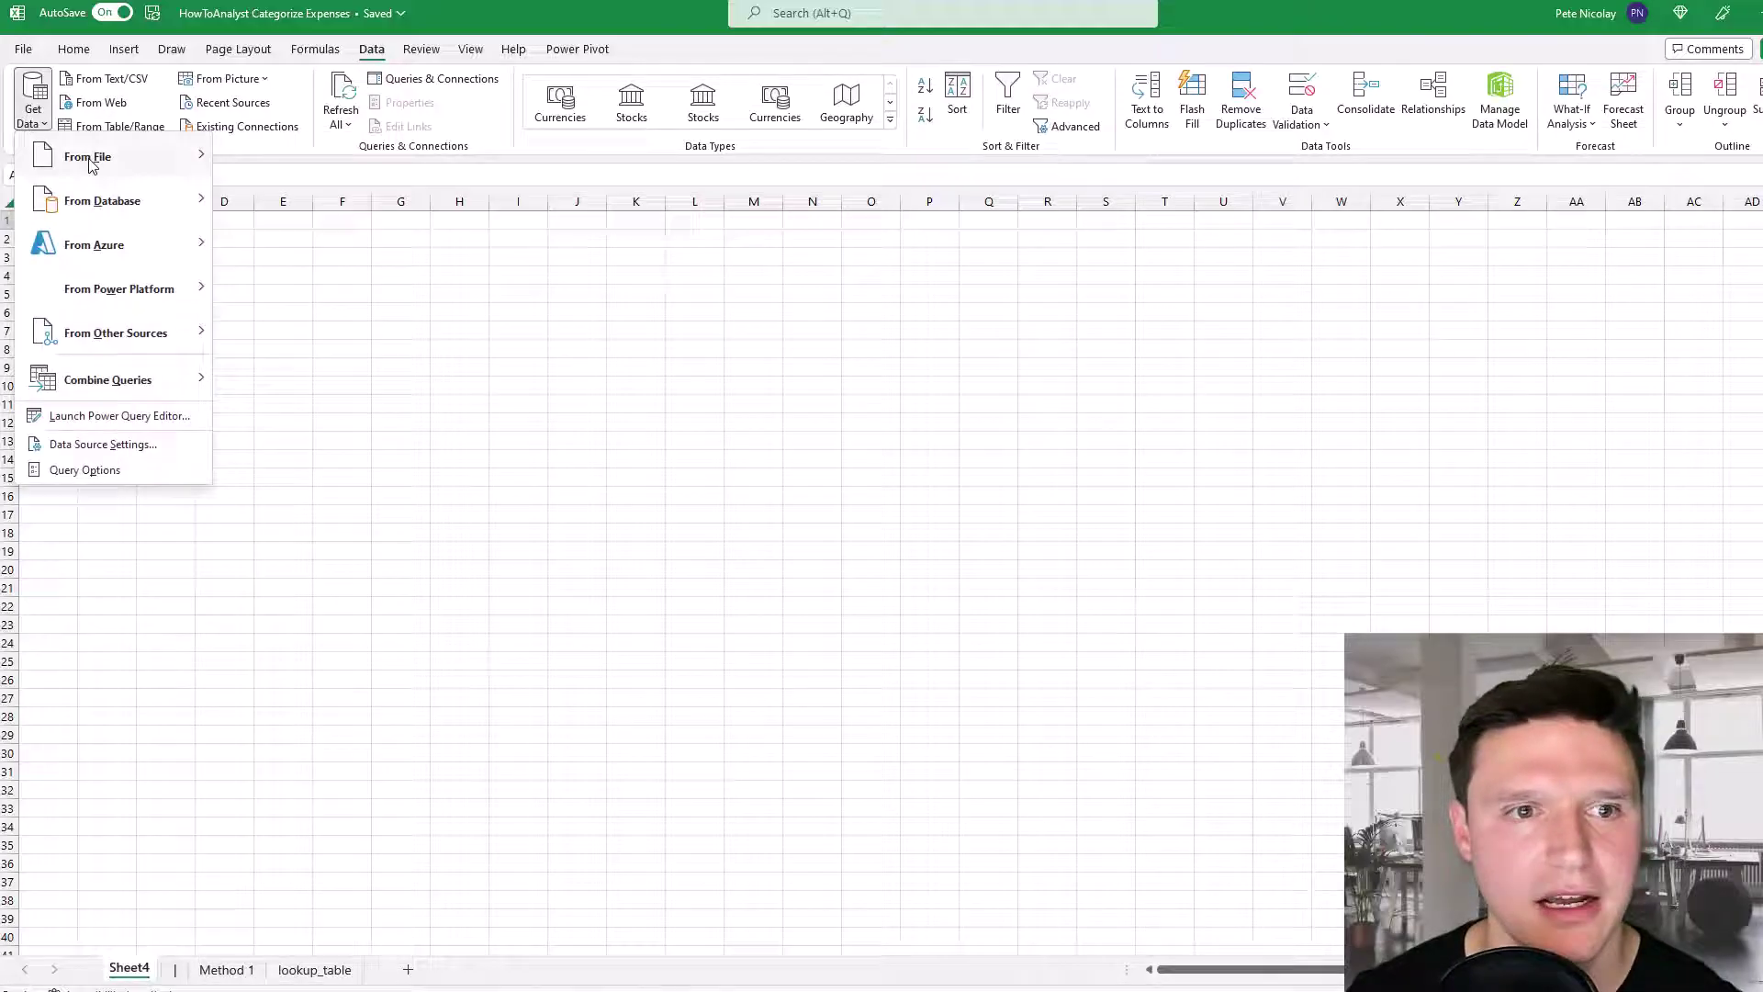
mouse_move(92, 165)
left_click(375, 387)
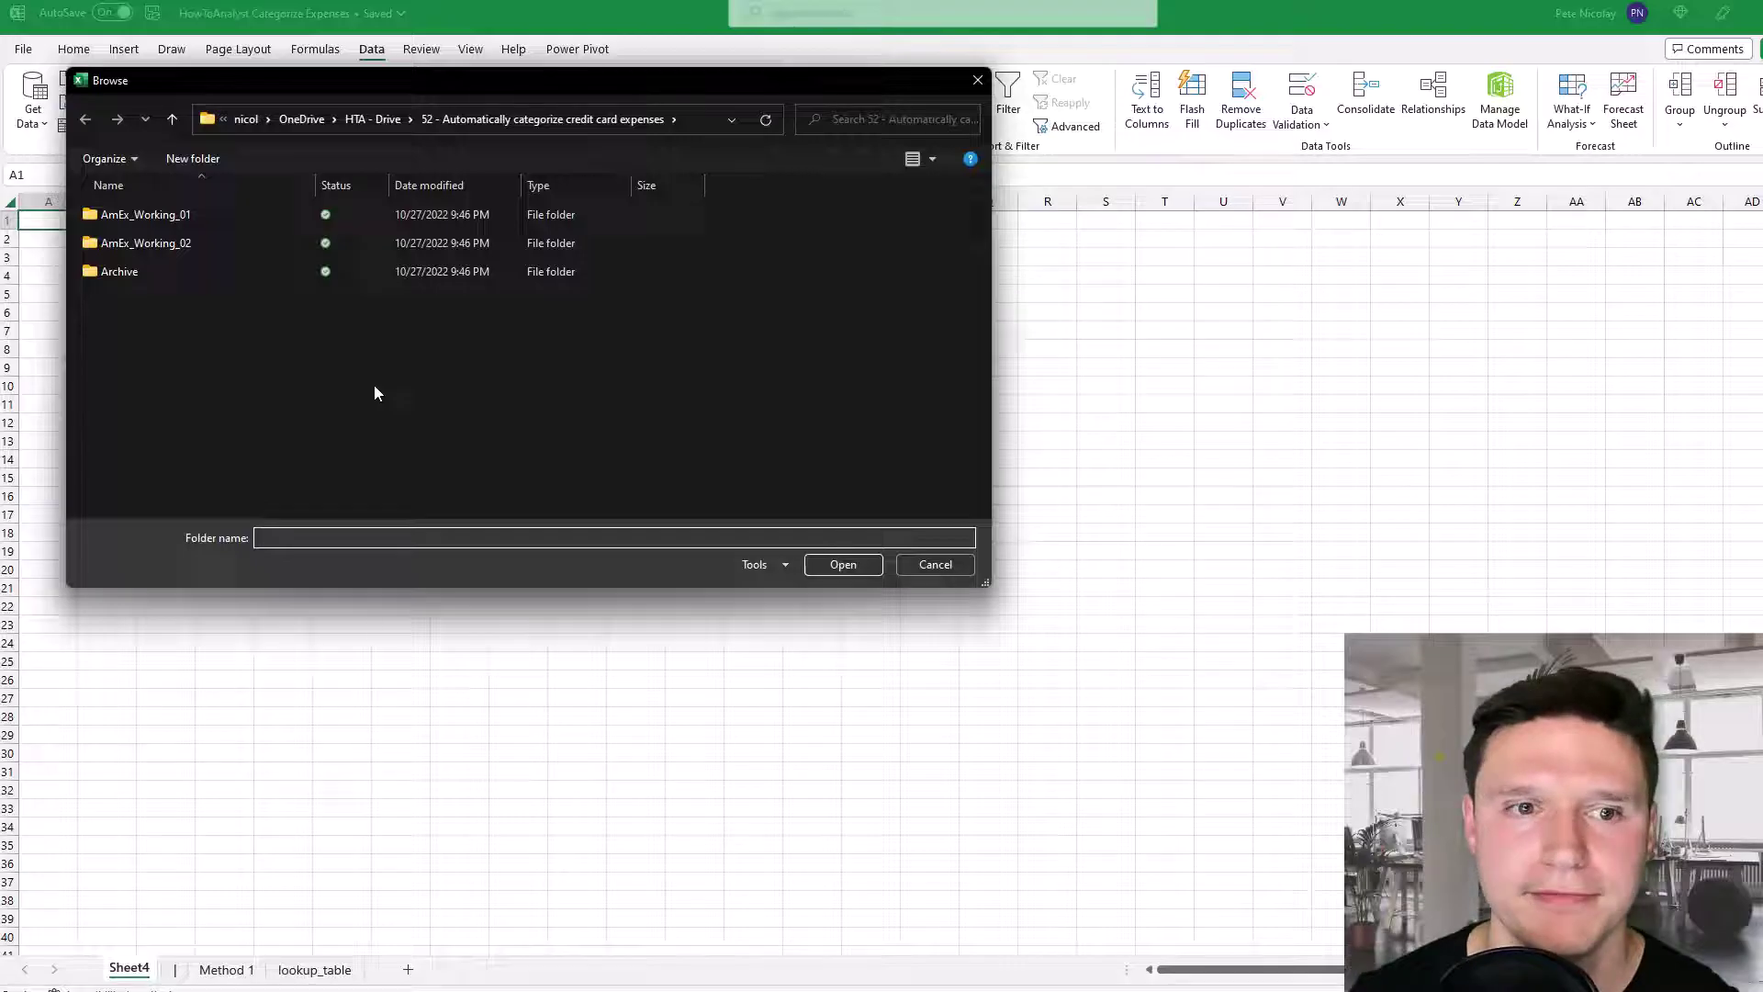
left_click(214, 218)
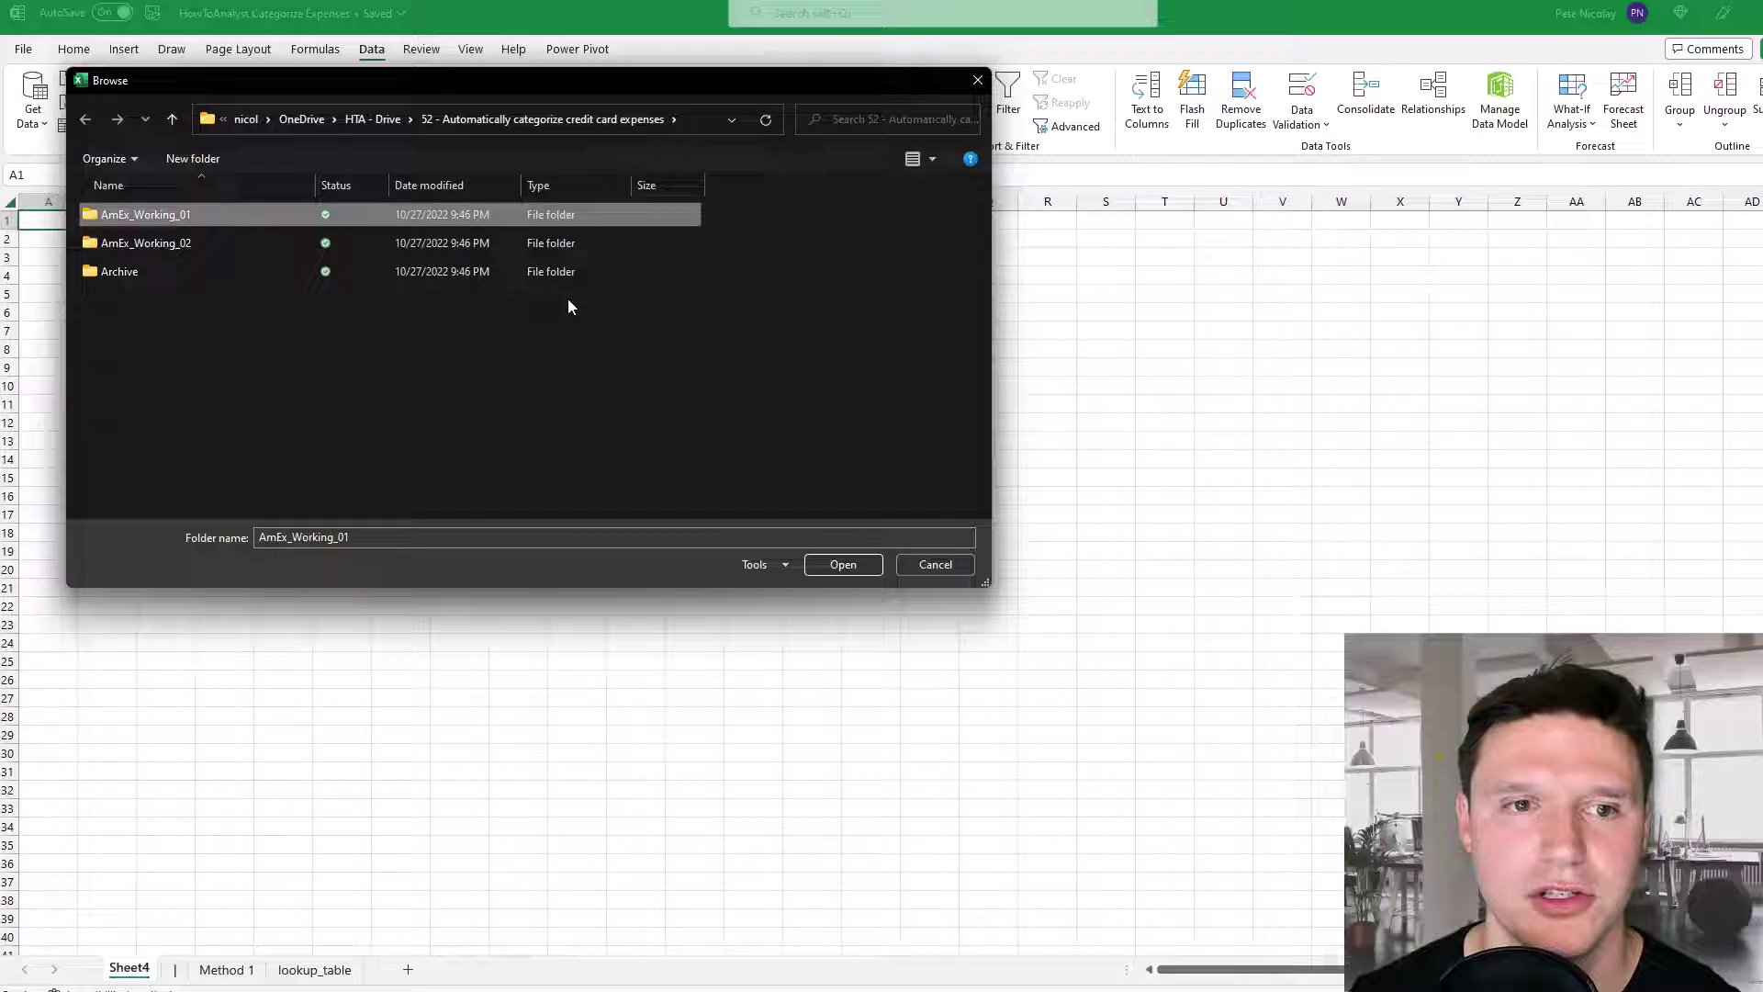
left_click(840, 565)
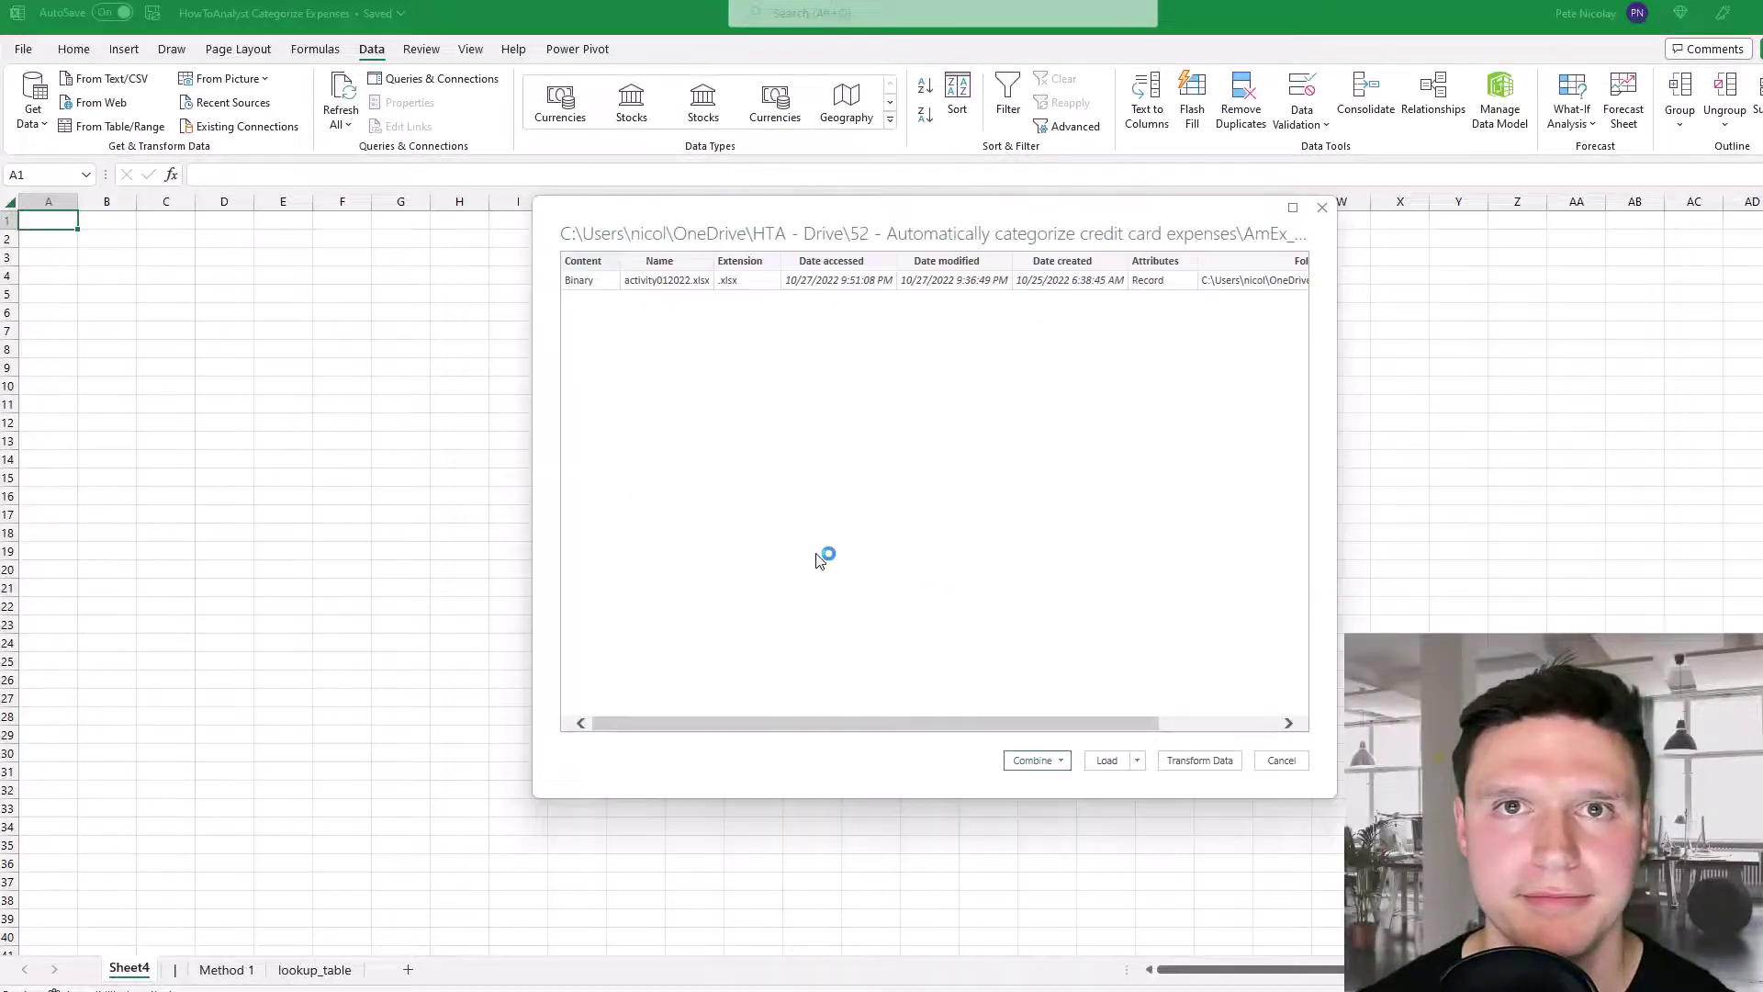
left_click_drag(829, 732, 770, 710)
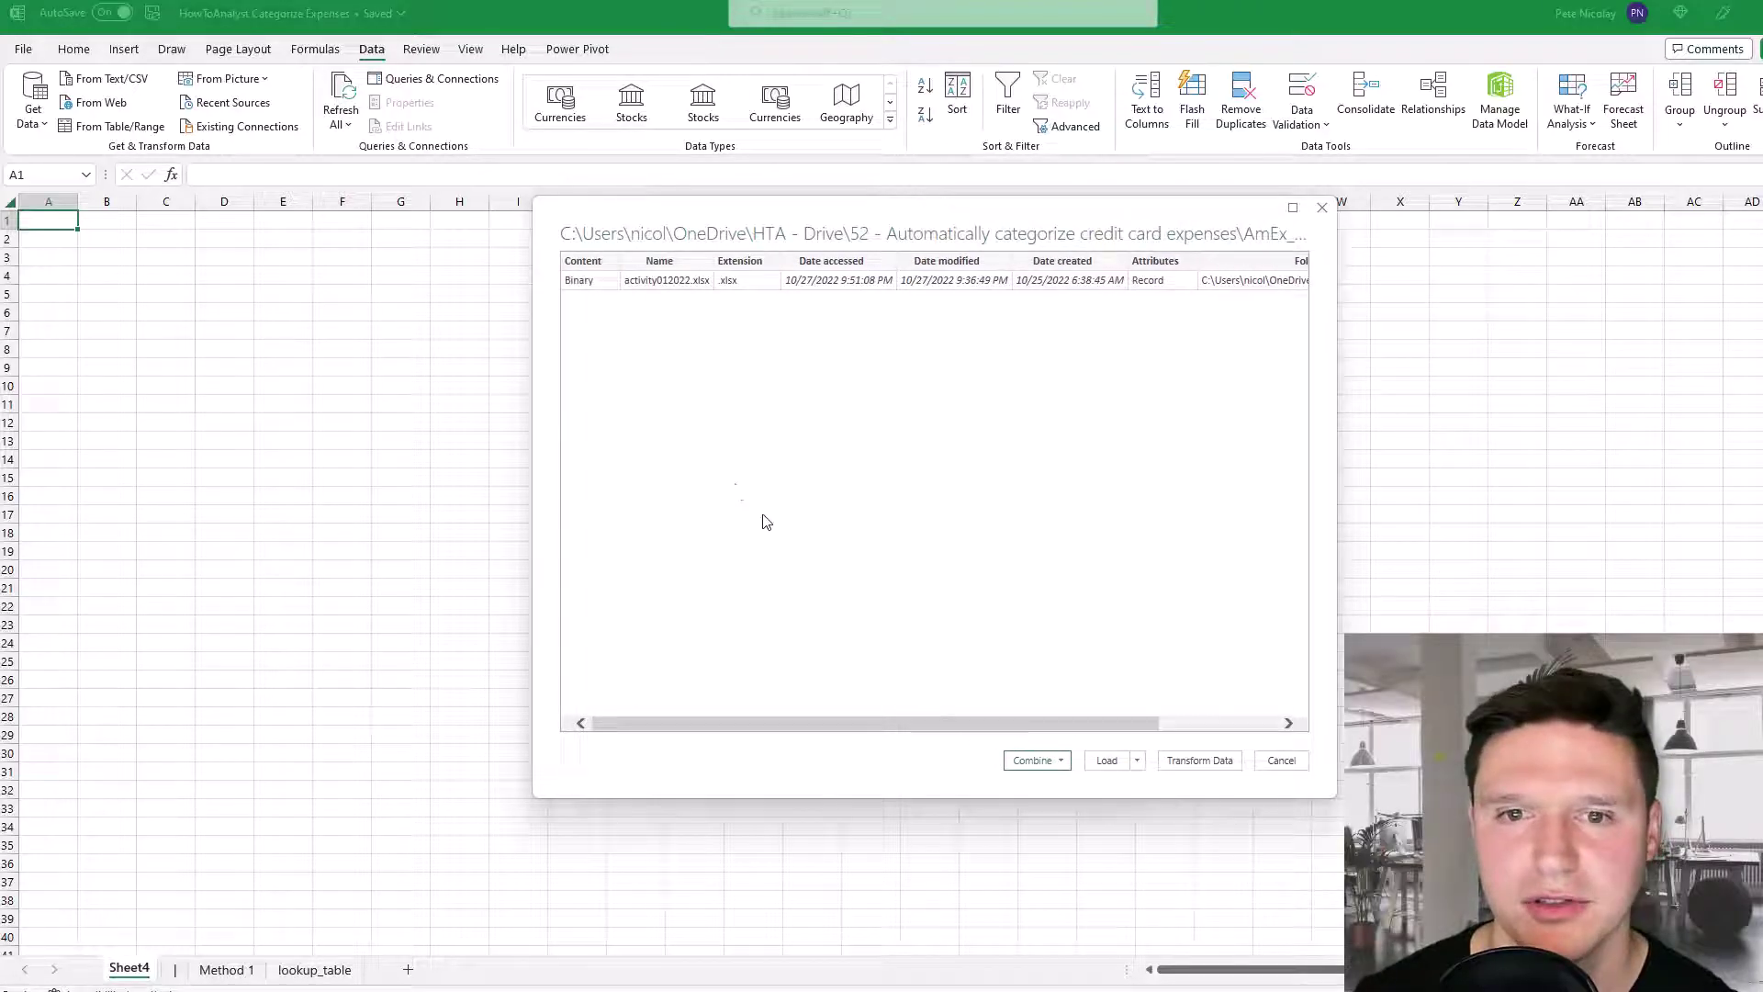
left_click(1180, 762)
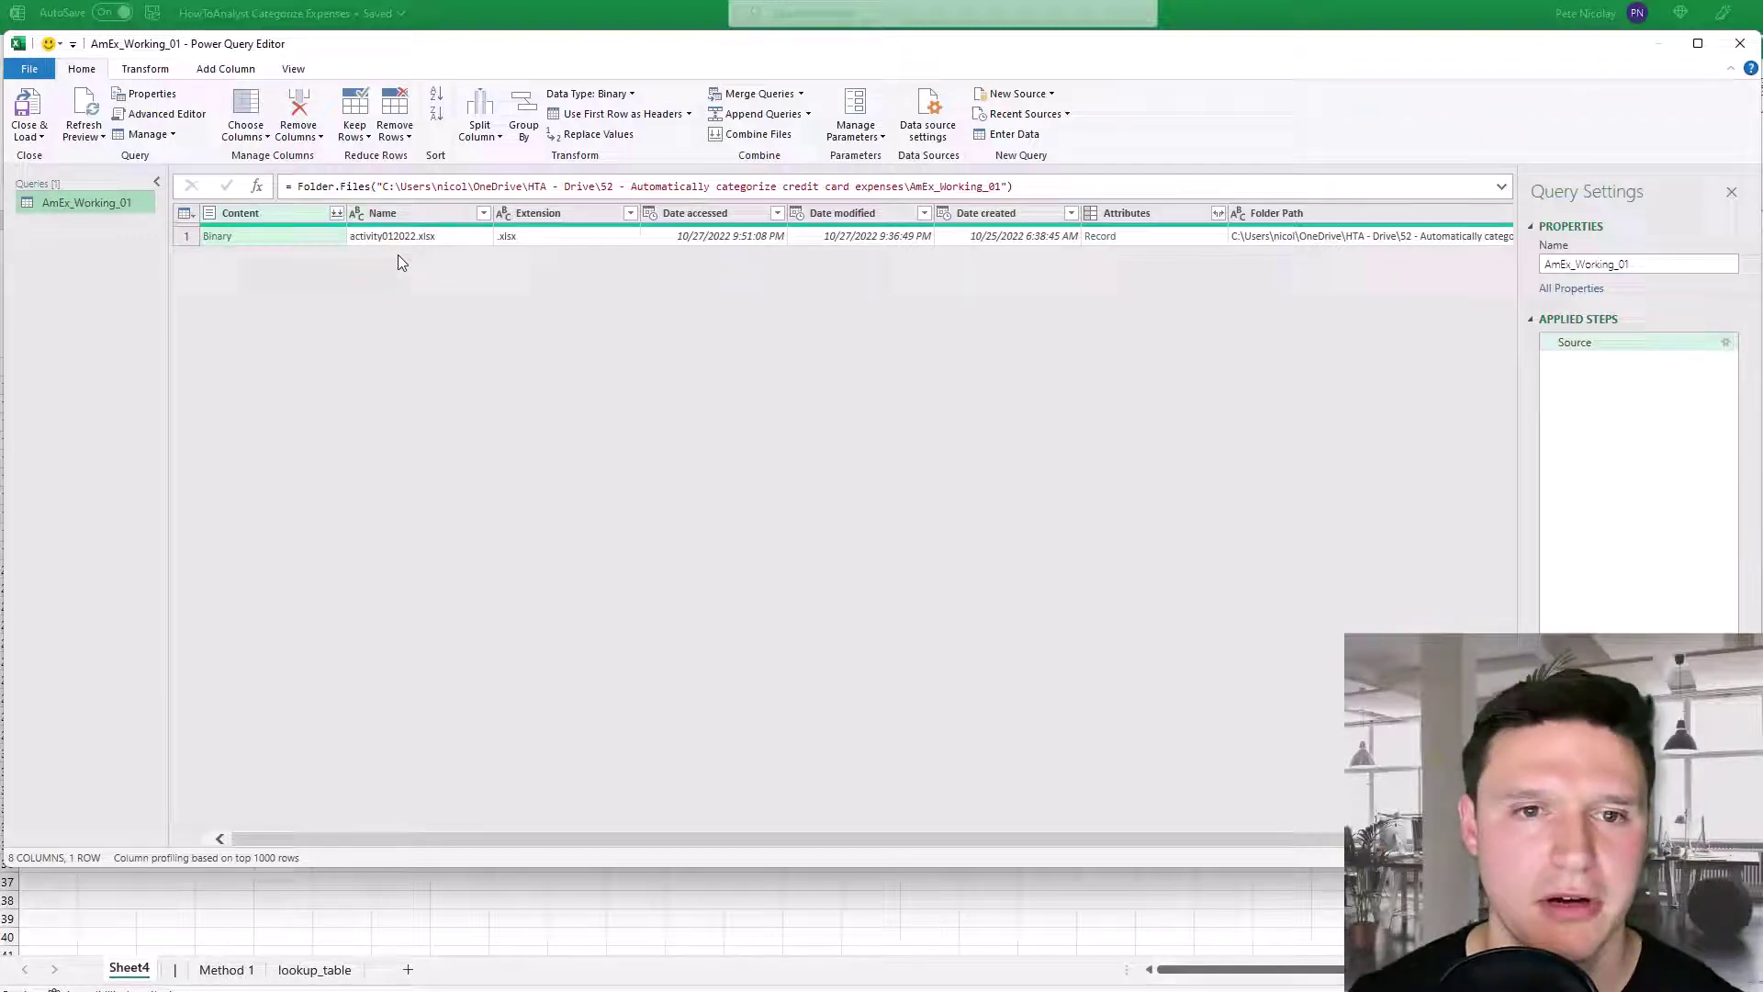
Step: Keep only the Content and Name columns in the folder query
left_click(420, 212, "ctrl")
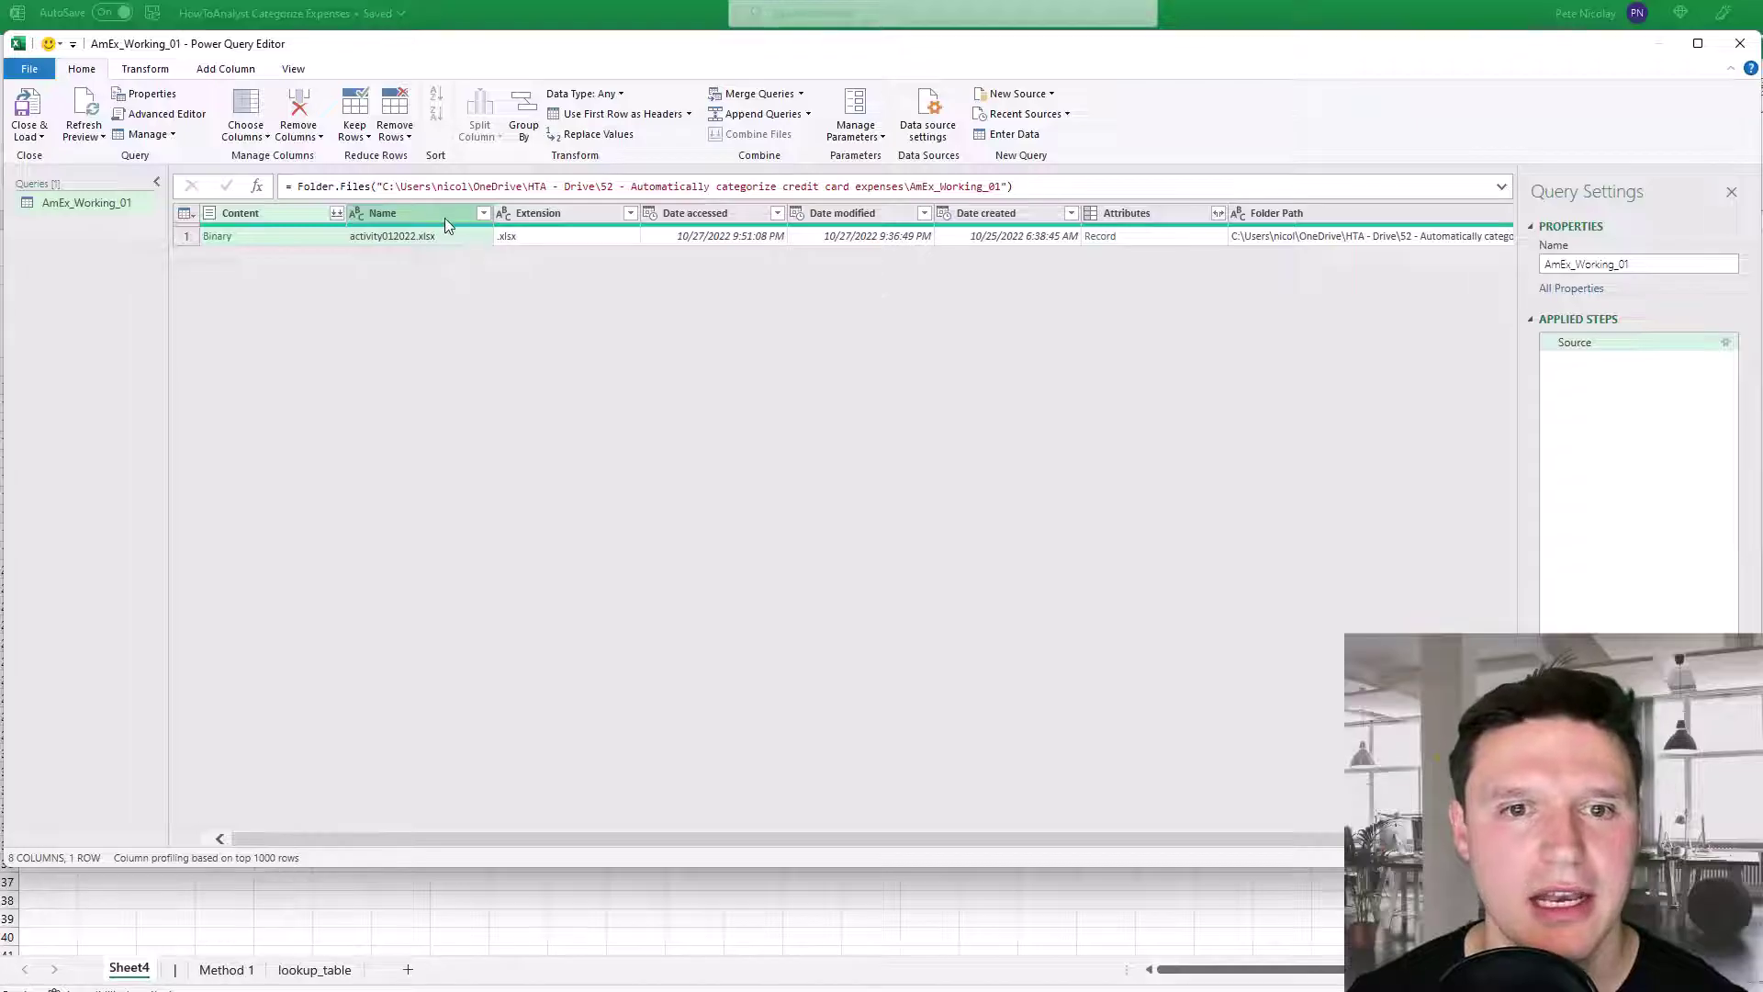
right_click(445, 219)
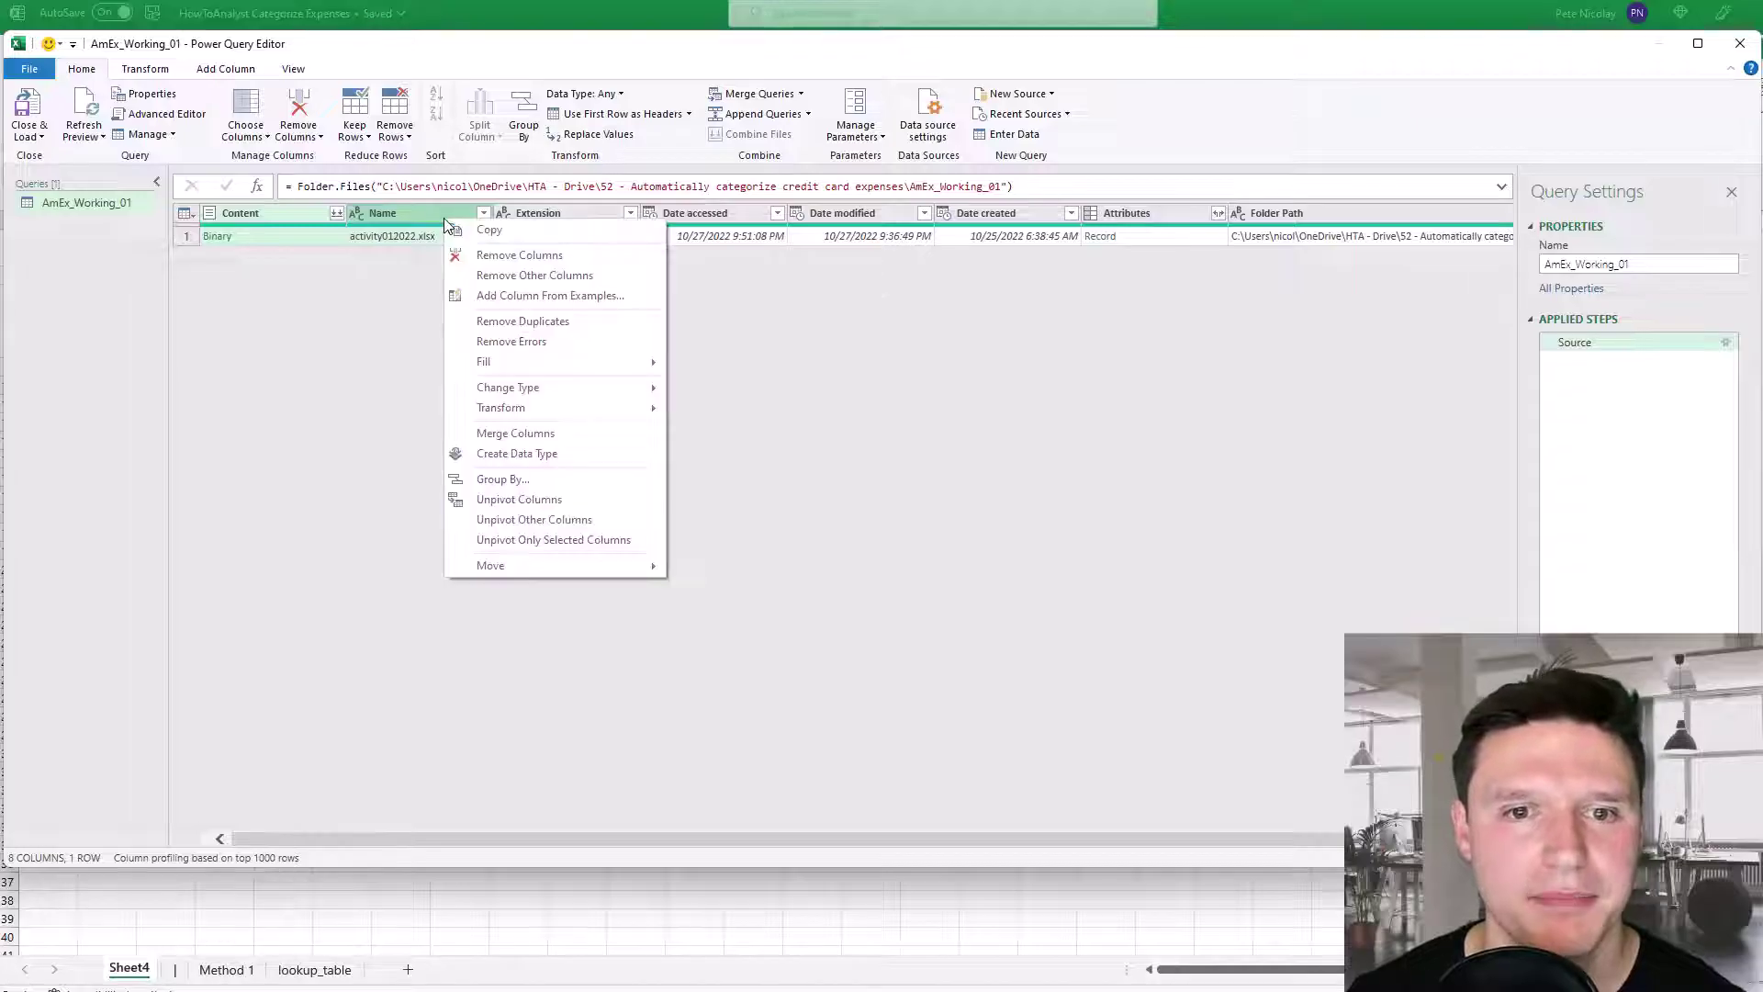
left_click(516, 279)
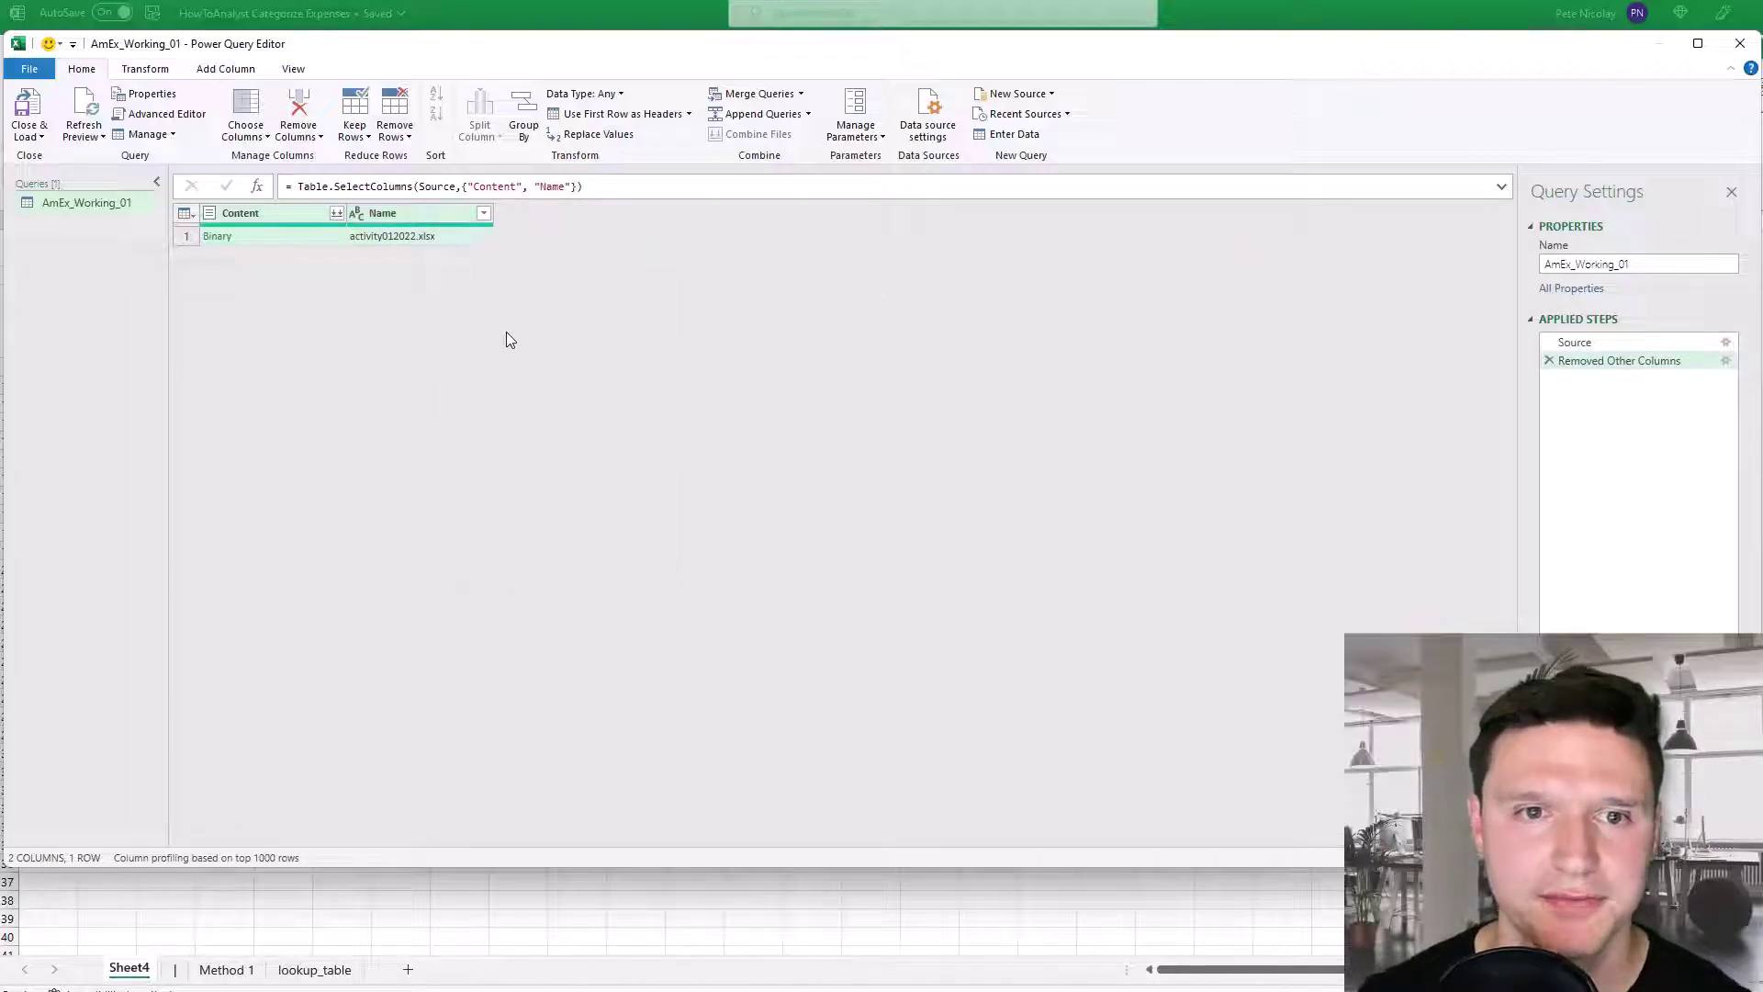
Step: Start a custom column named Import with the formula Excel.Workbook([Content])
left_click(230, 70)
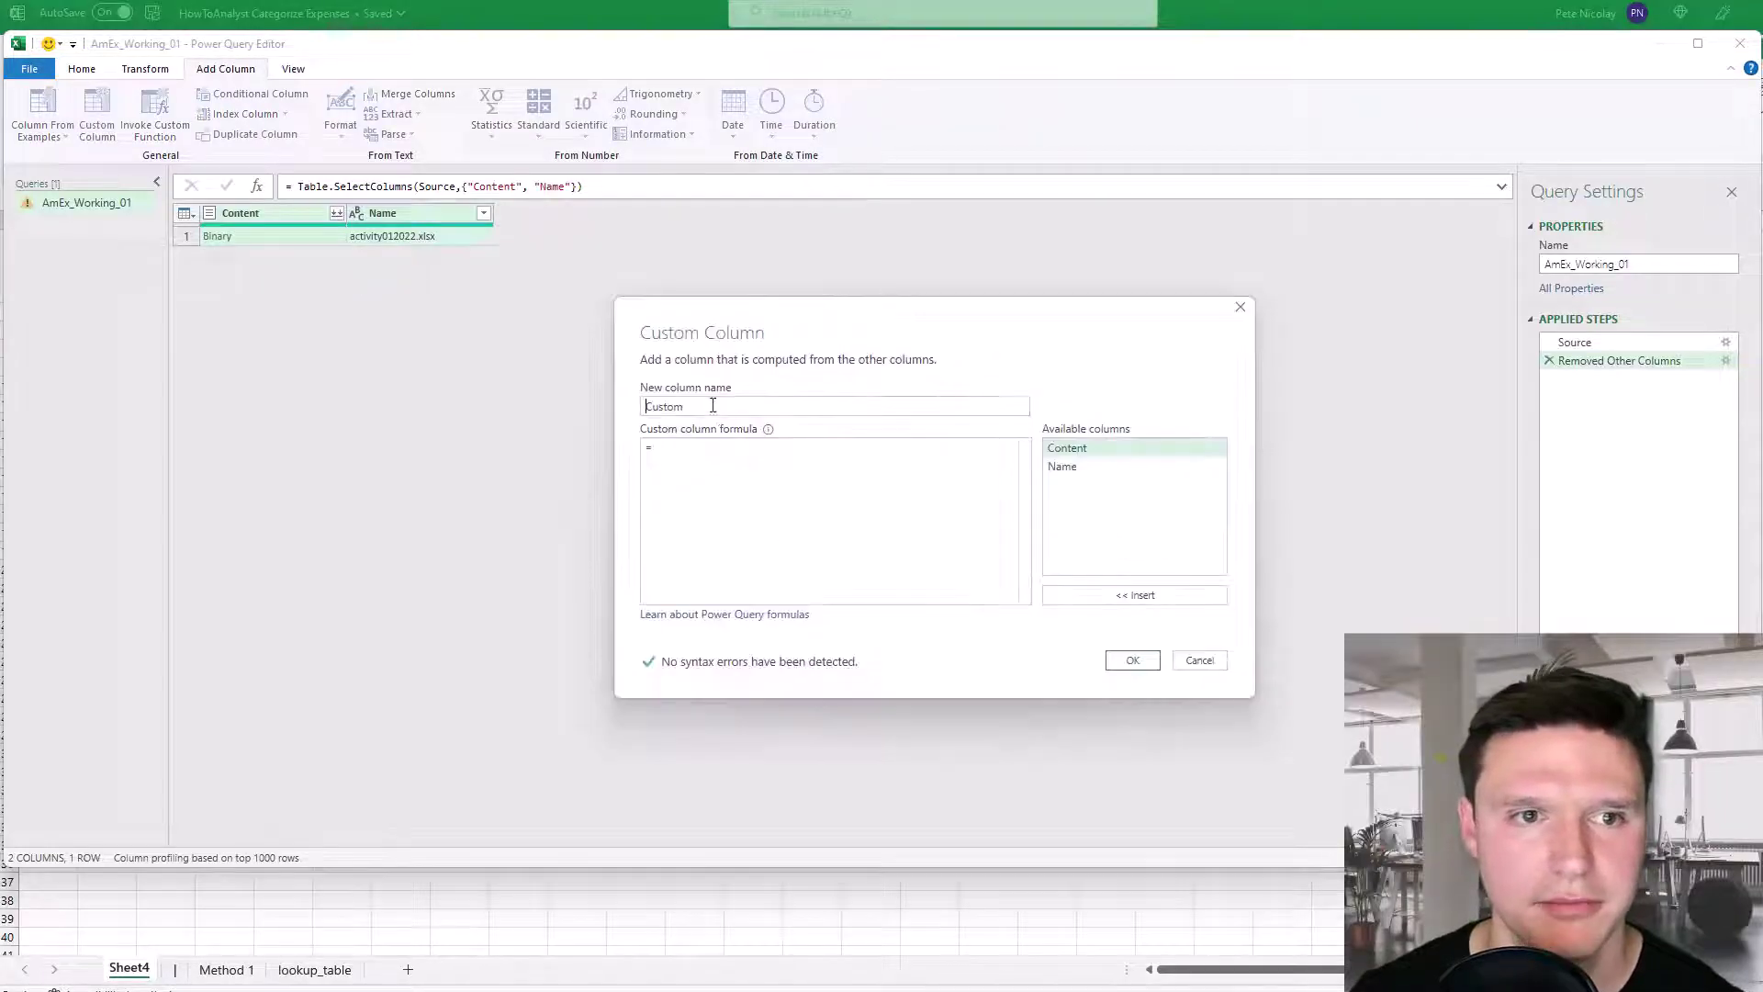
type("Import")
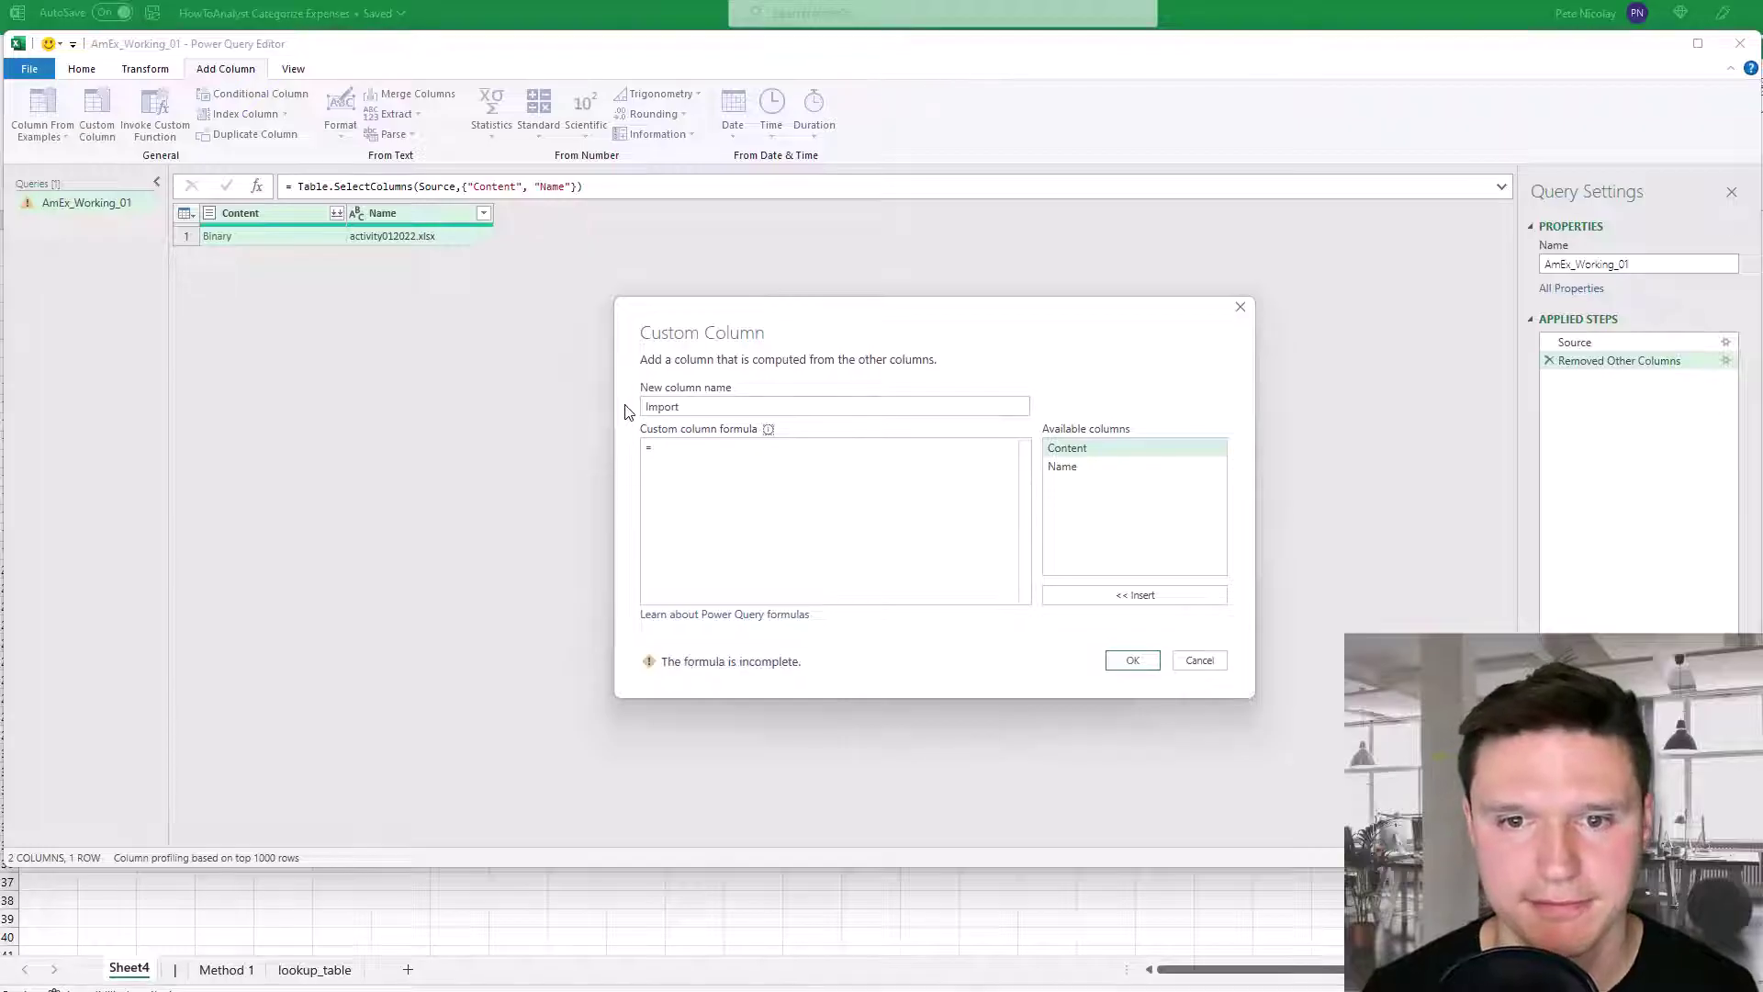
key("Tab")
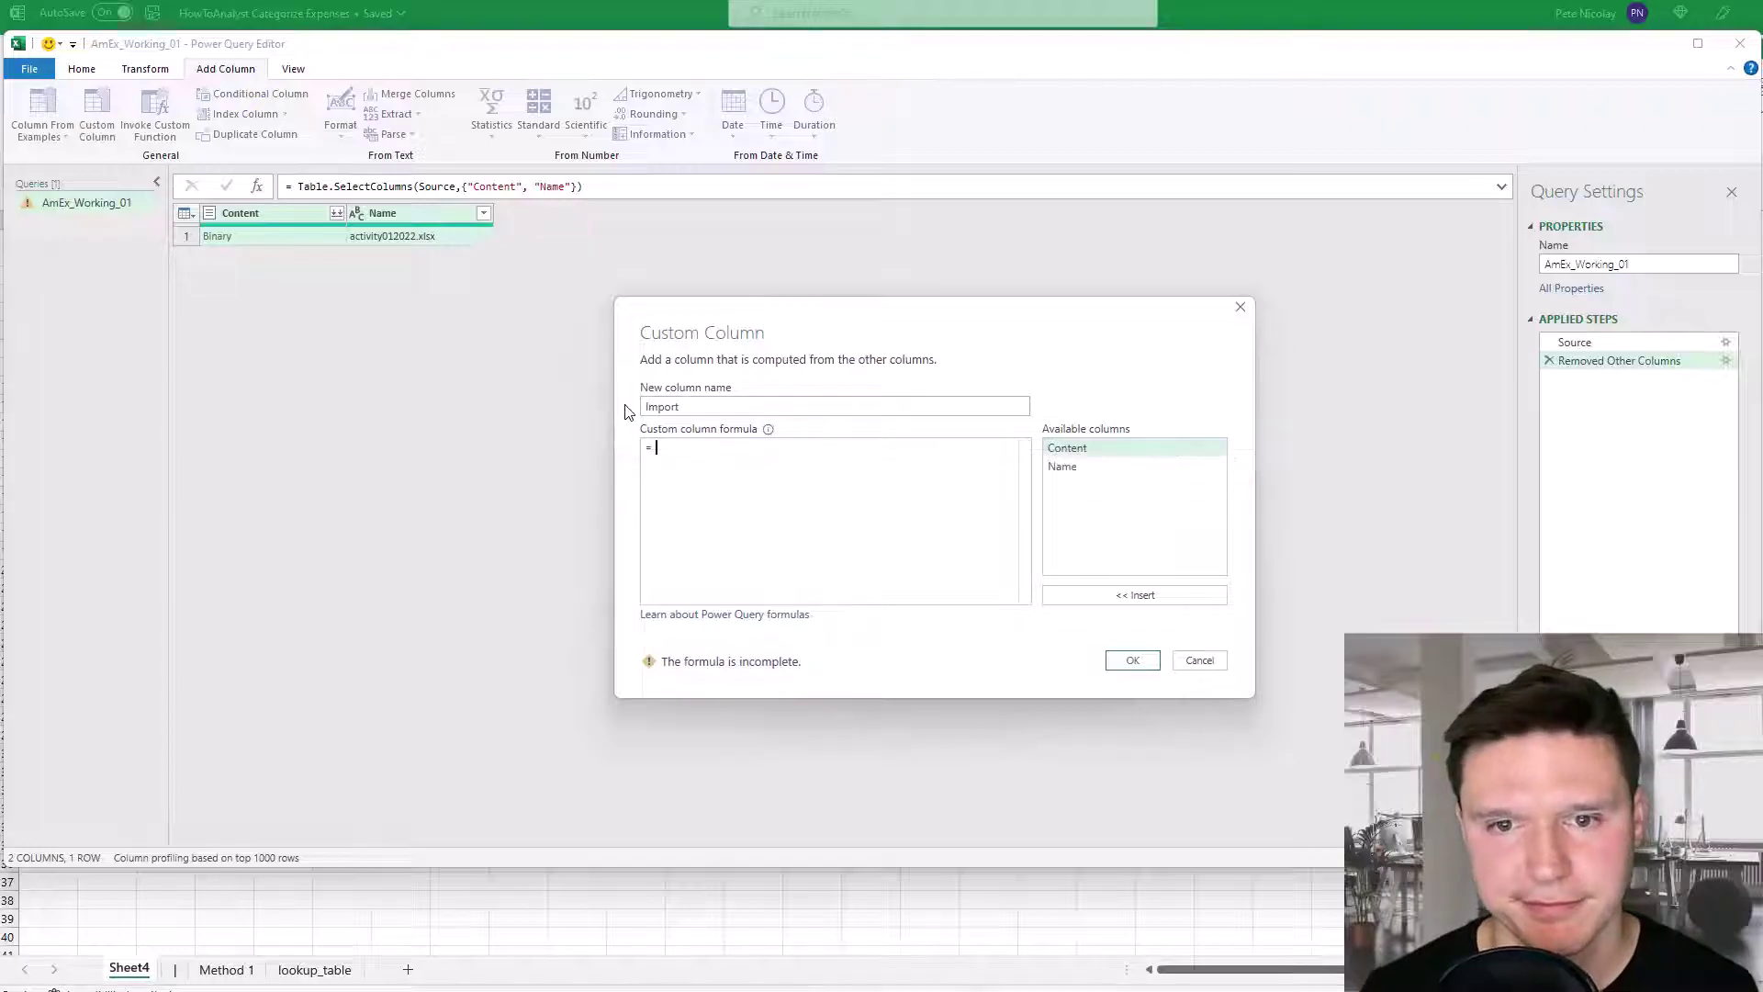
type("excel")
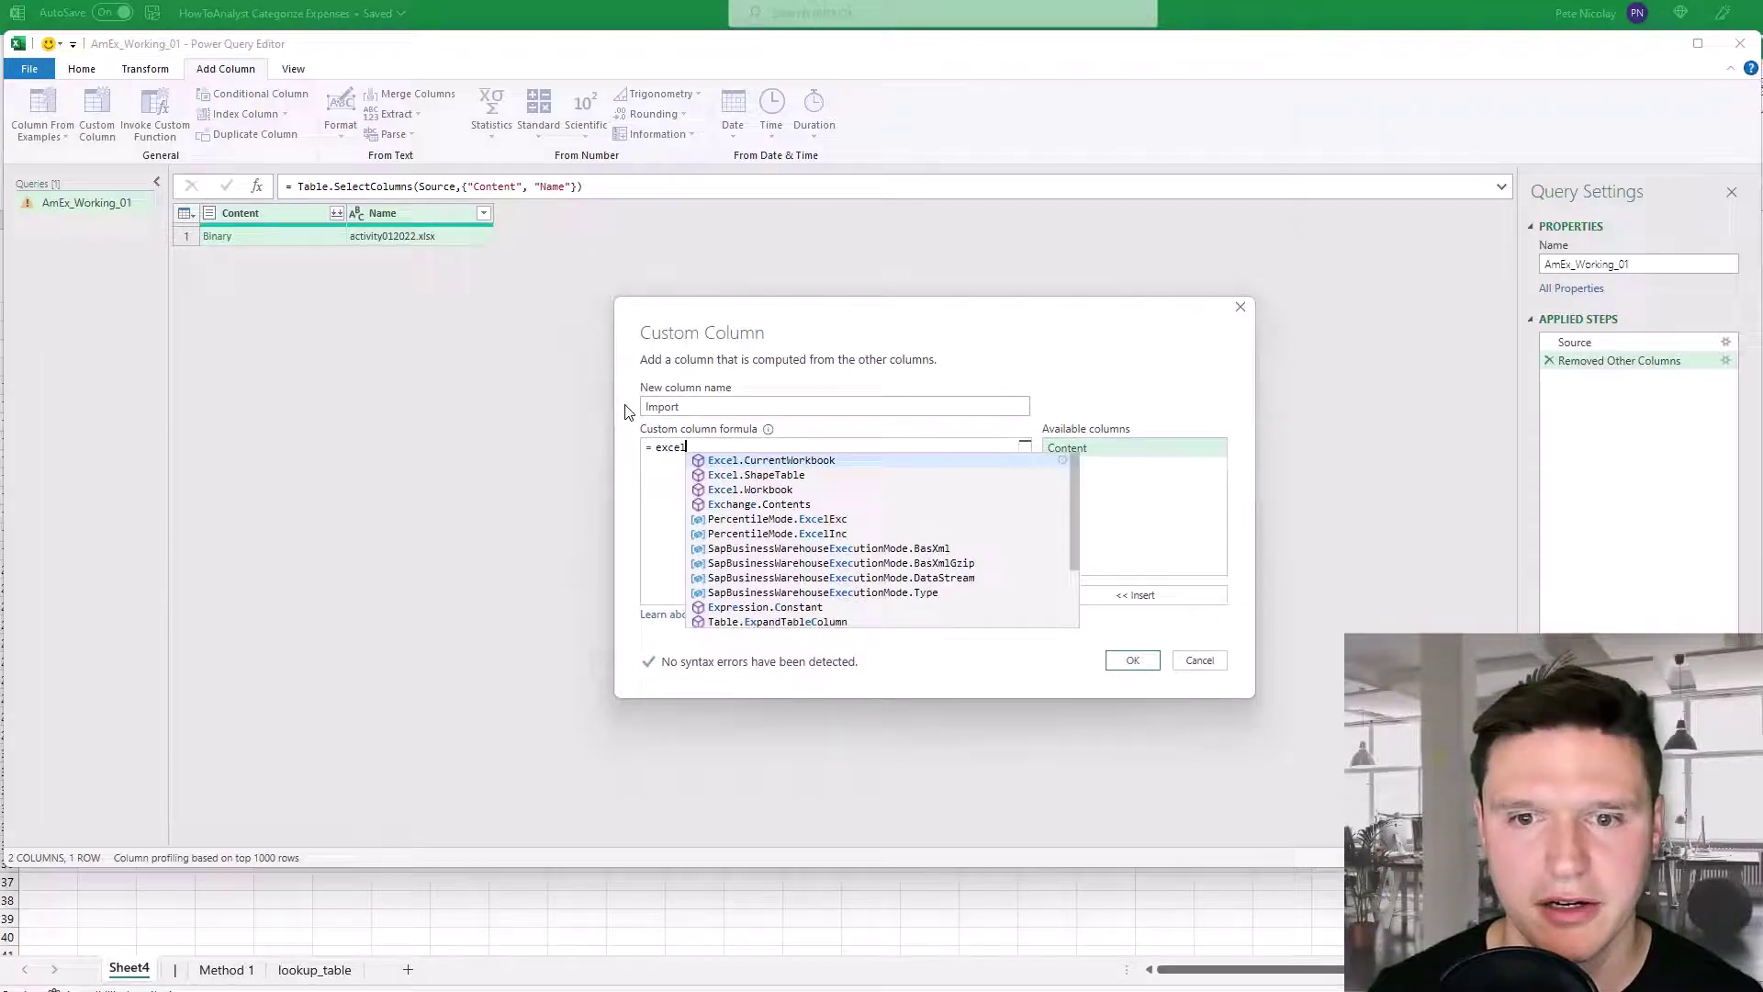
type(".Workbook")
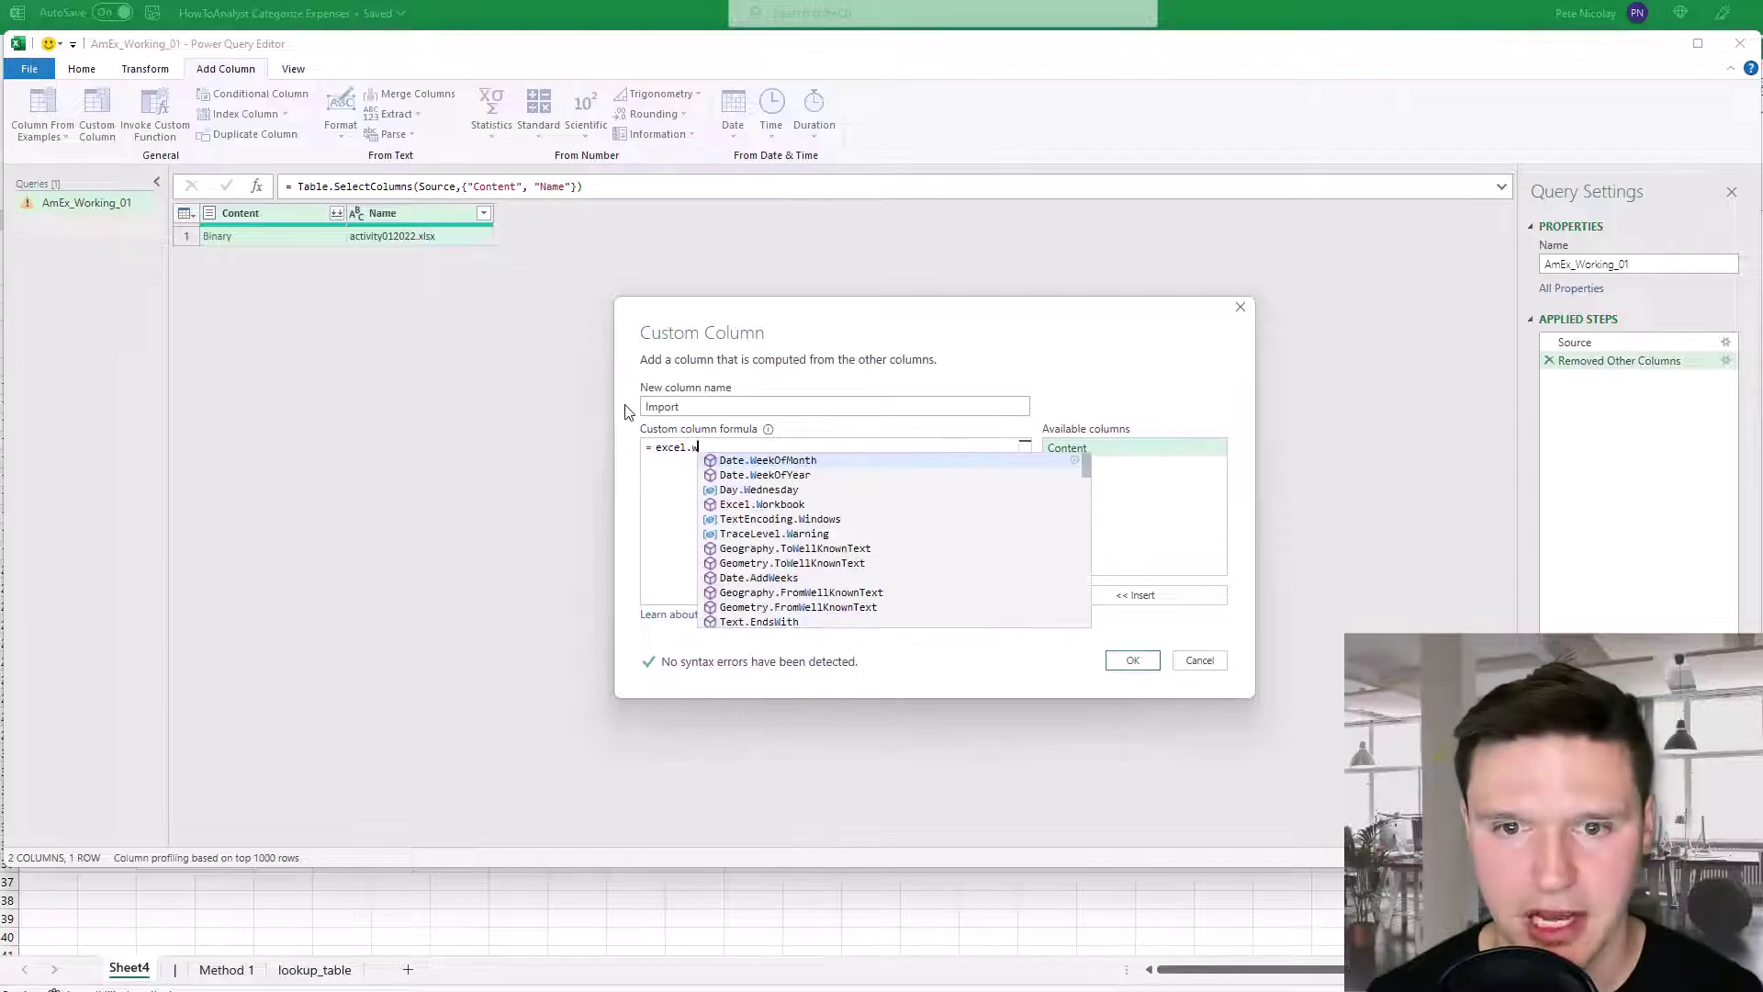
type("(")
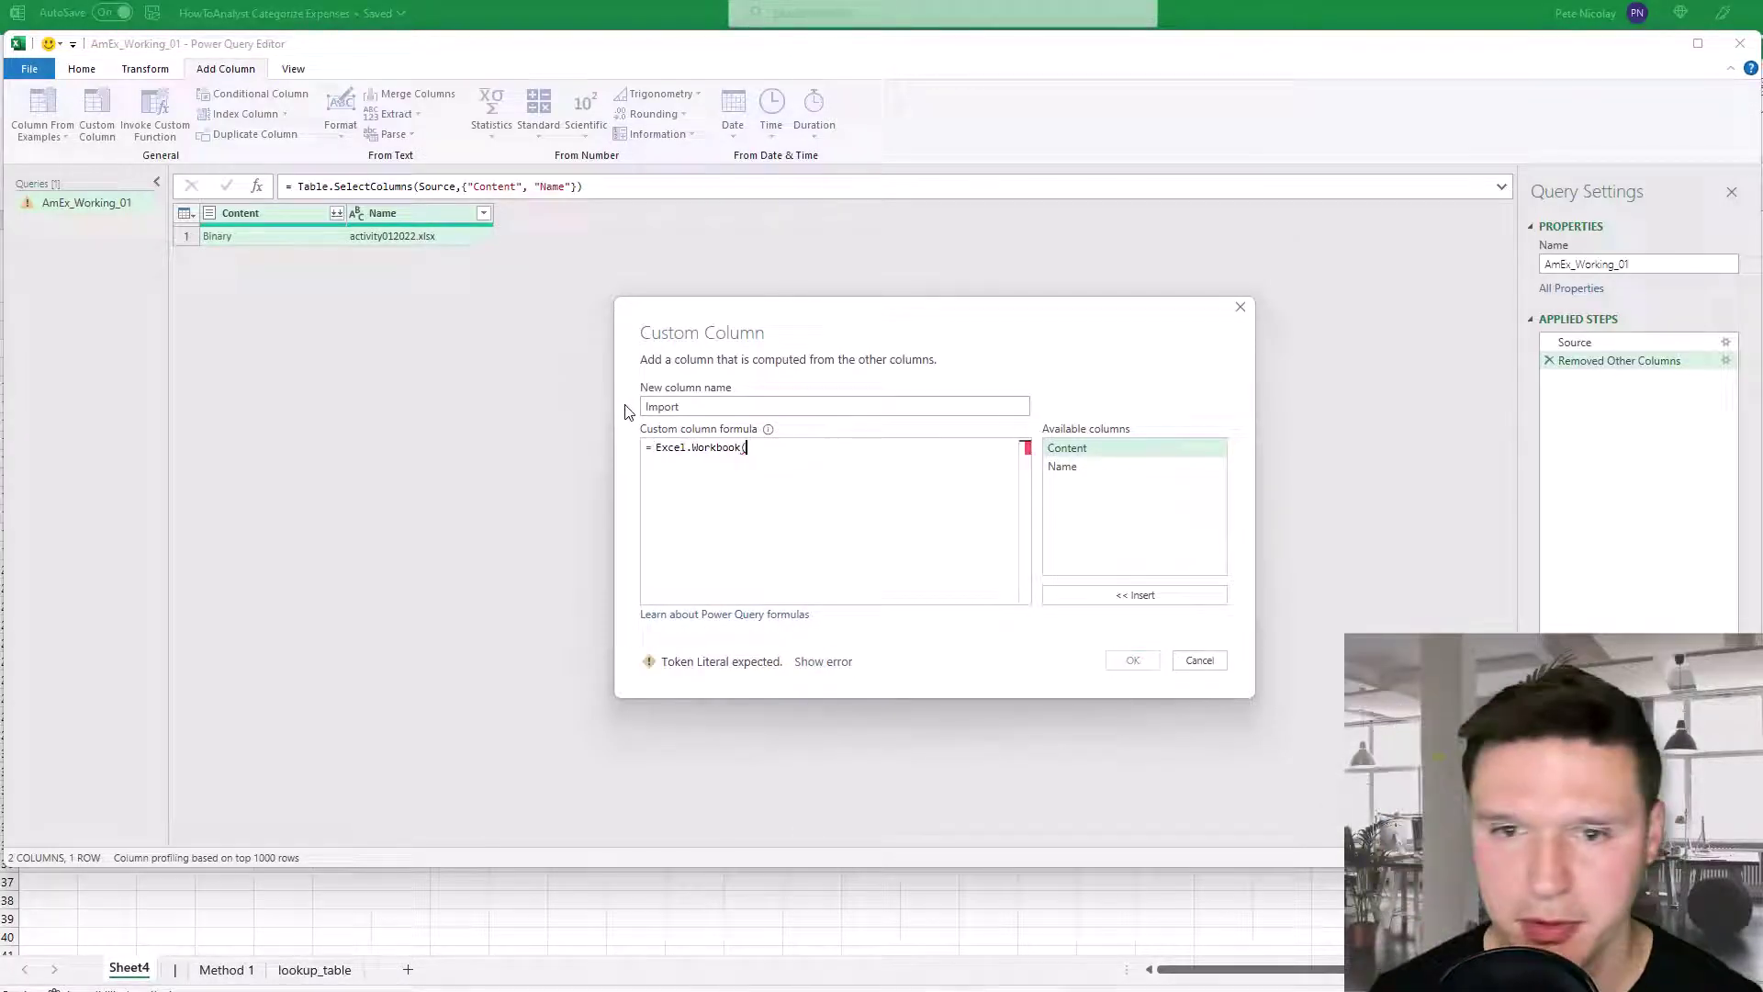
double_click(1102, 450)
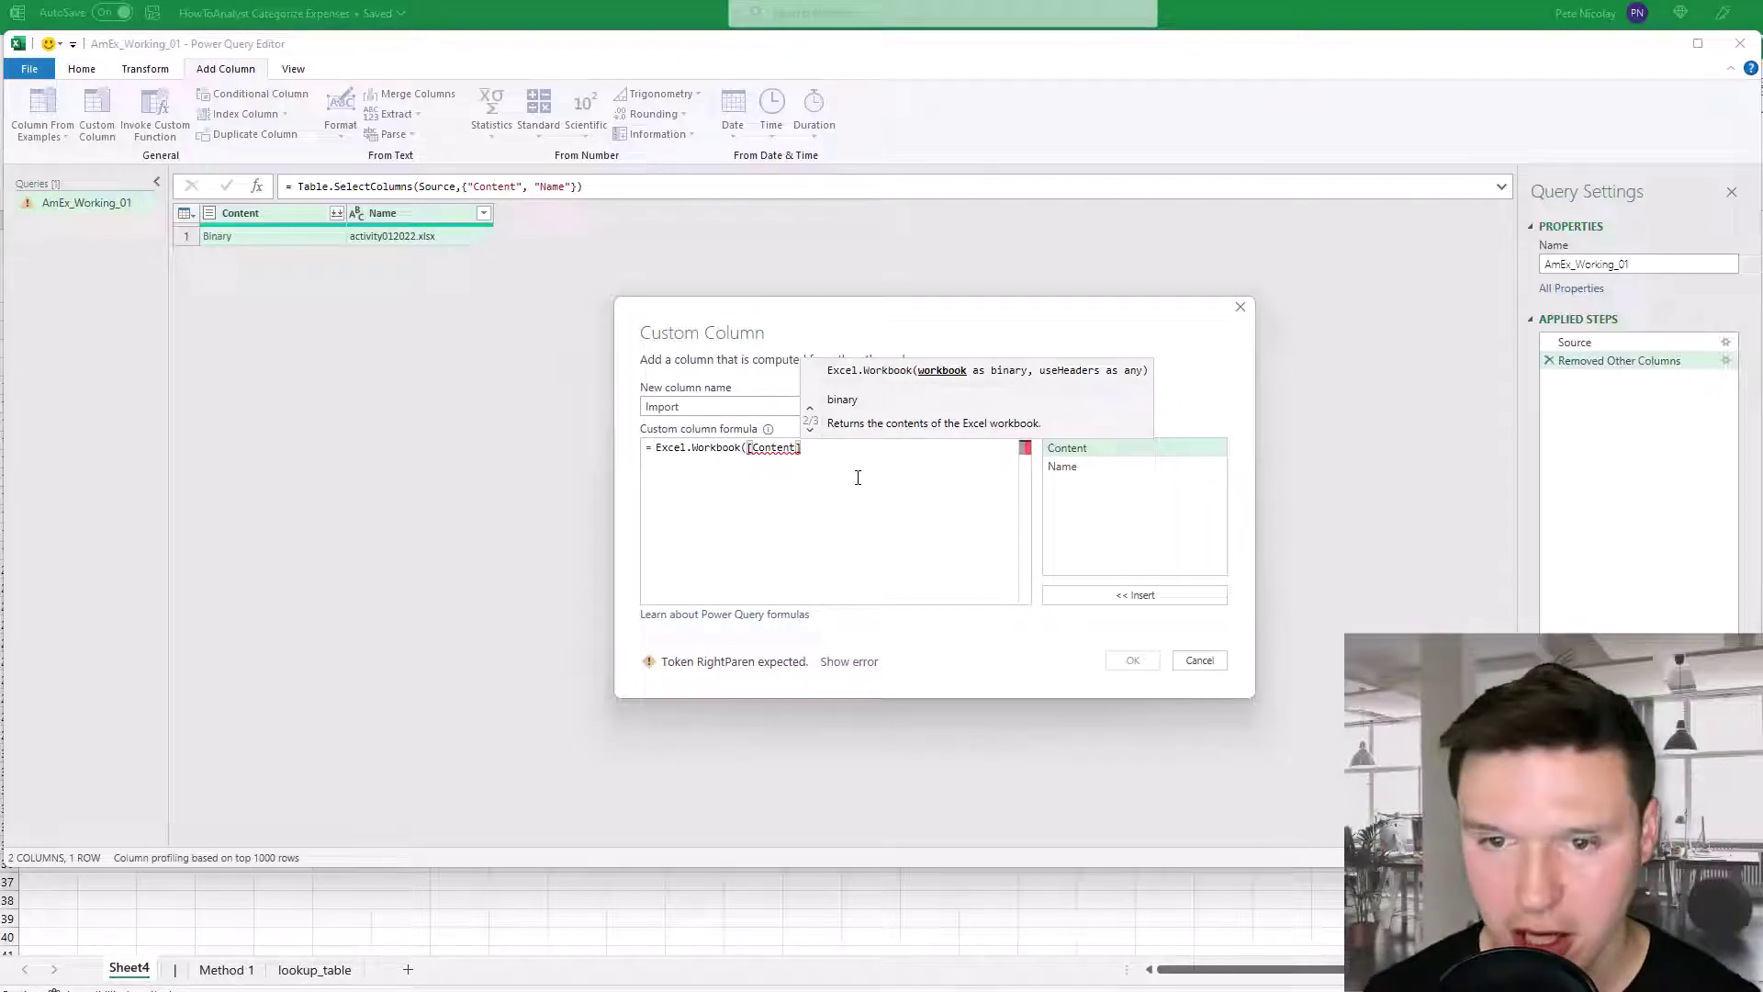
Step: Finish the Import column, expand it to Data only, then expand Import.Data into Column1–Column13
type(")")
left_click(1133, 659)
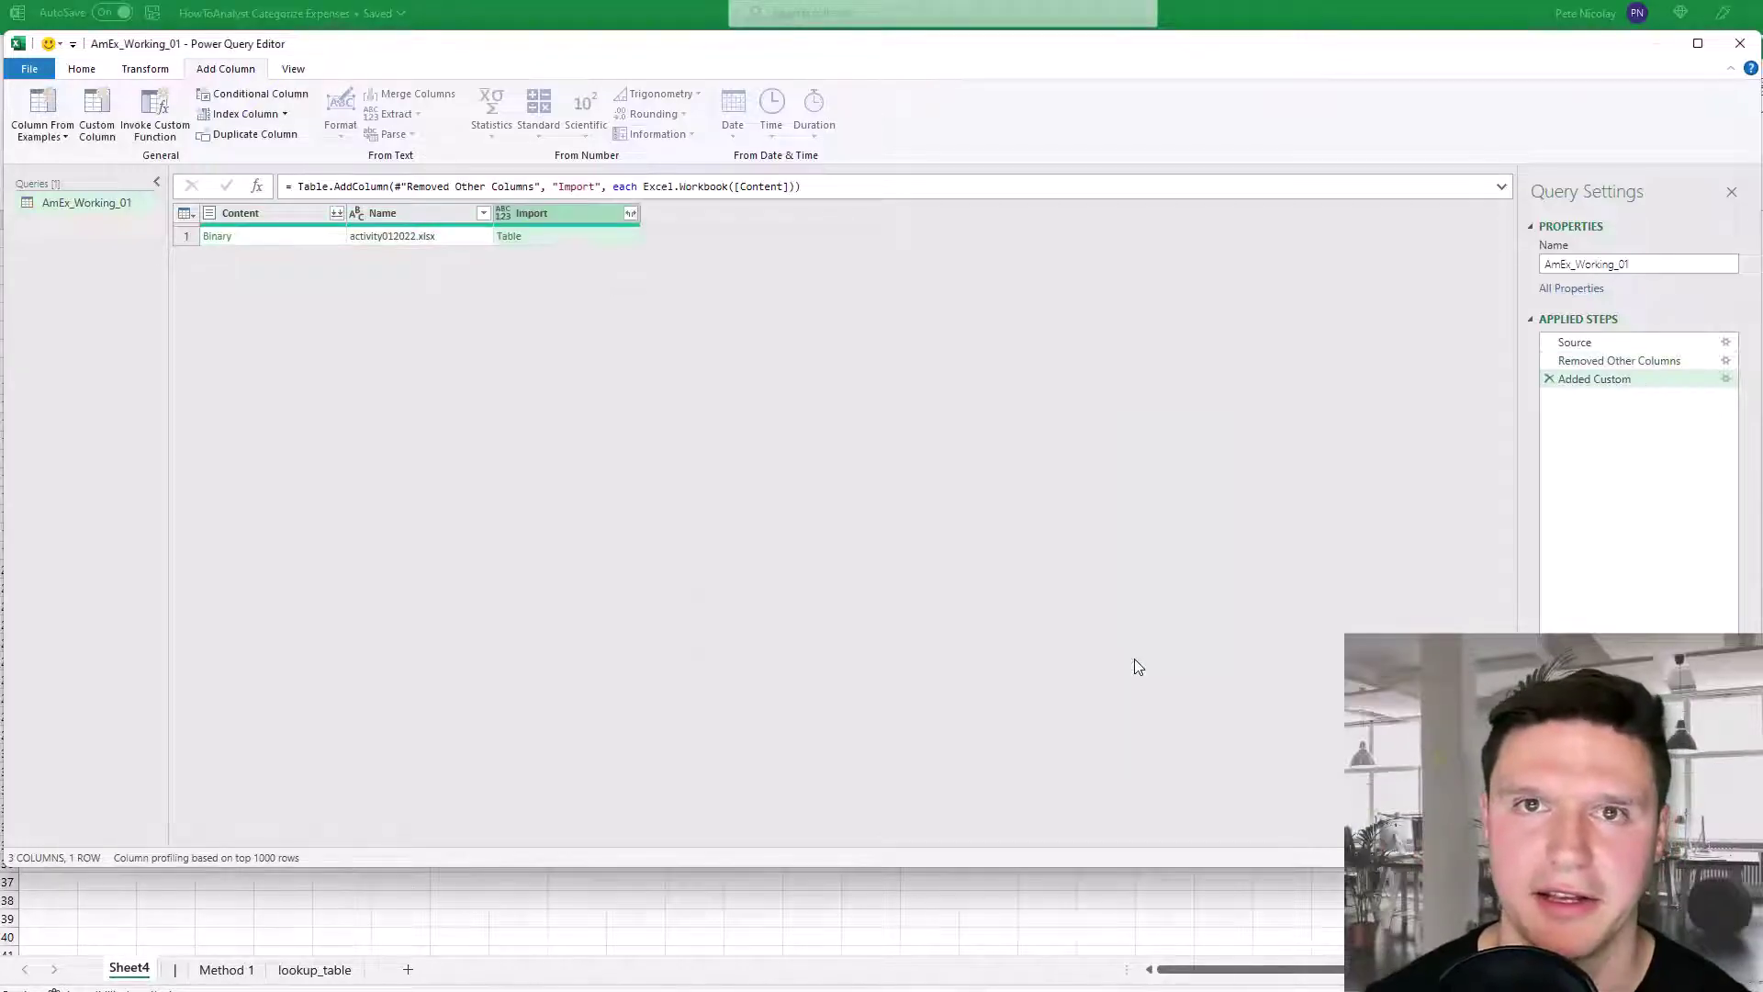
left_click(631, 213)
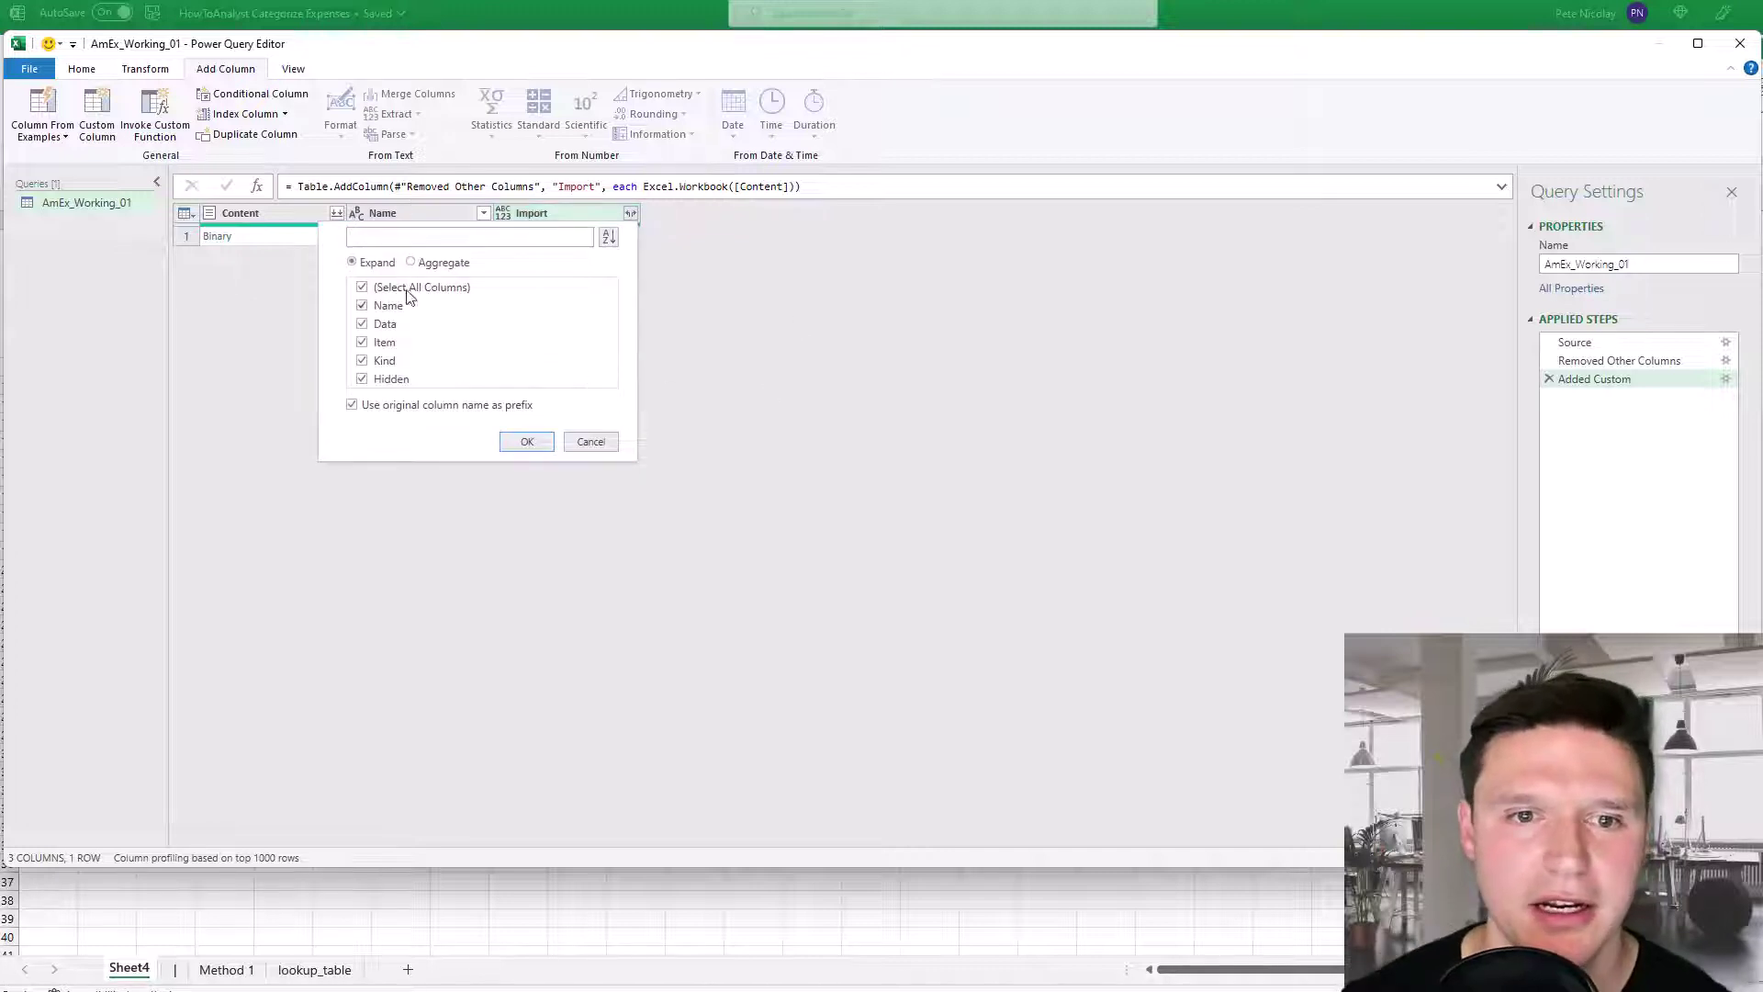
left_click(407, 288)
left_click(363, 324)
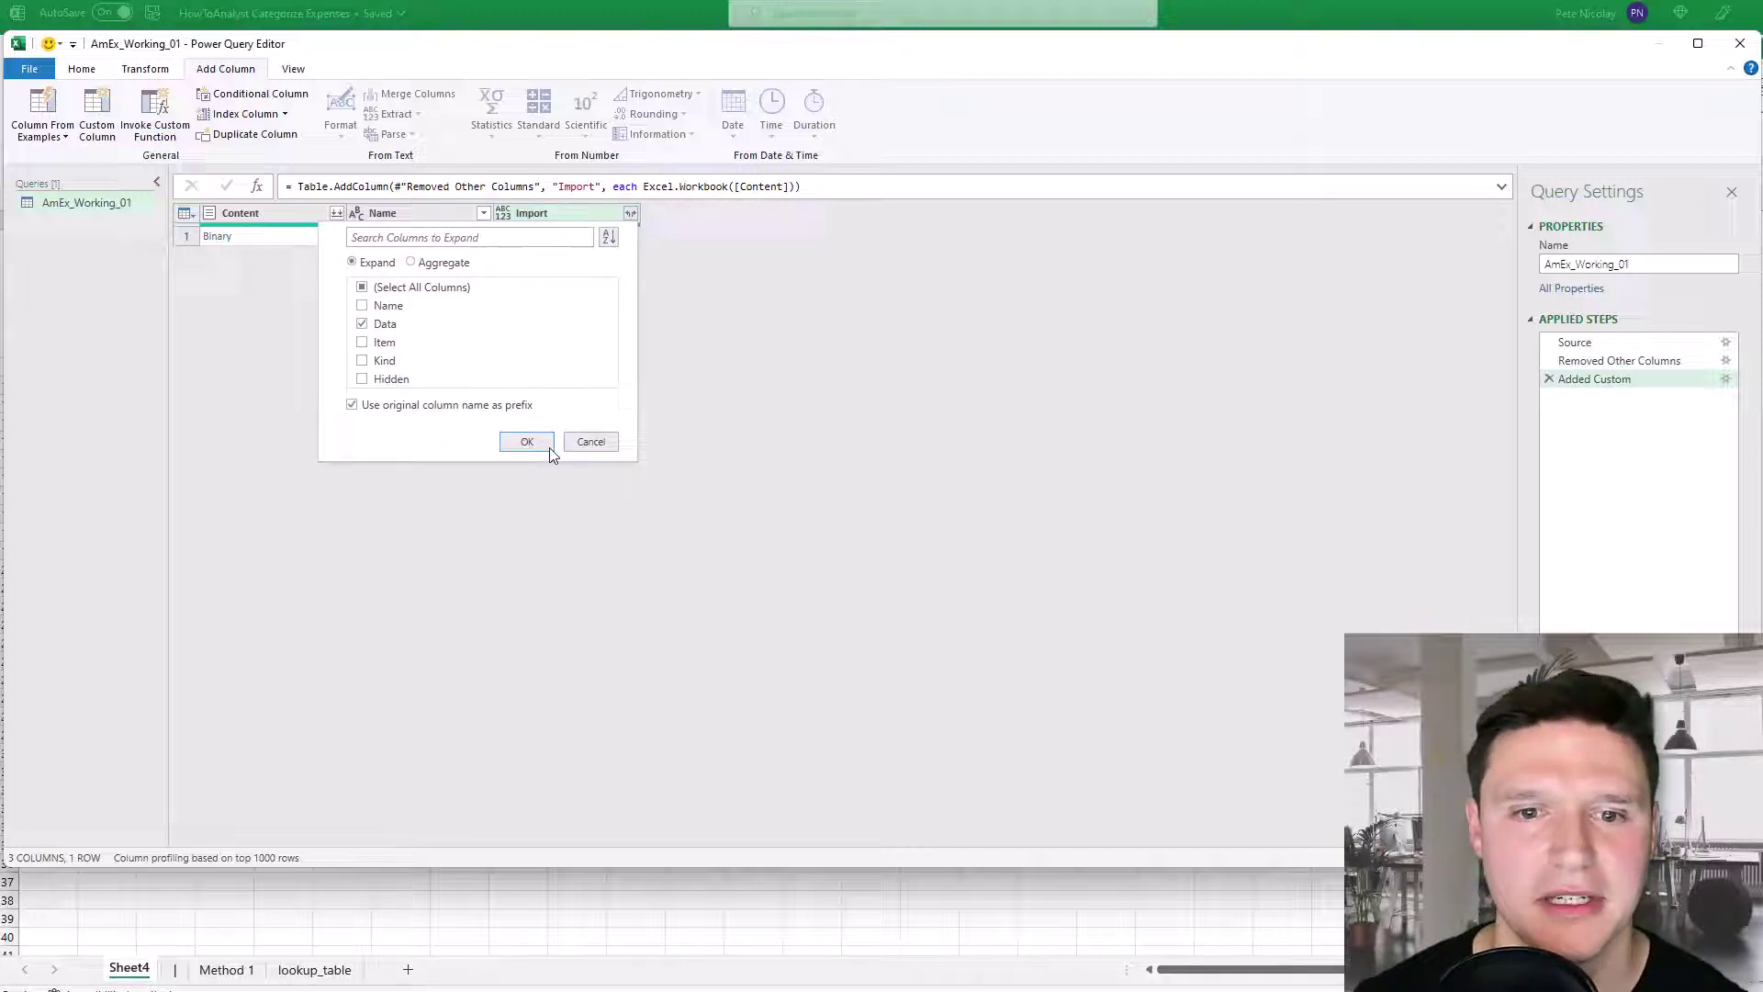
left_click(526, 445)
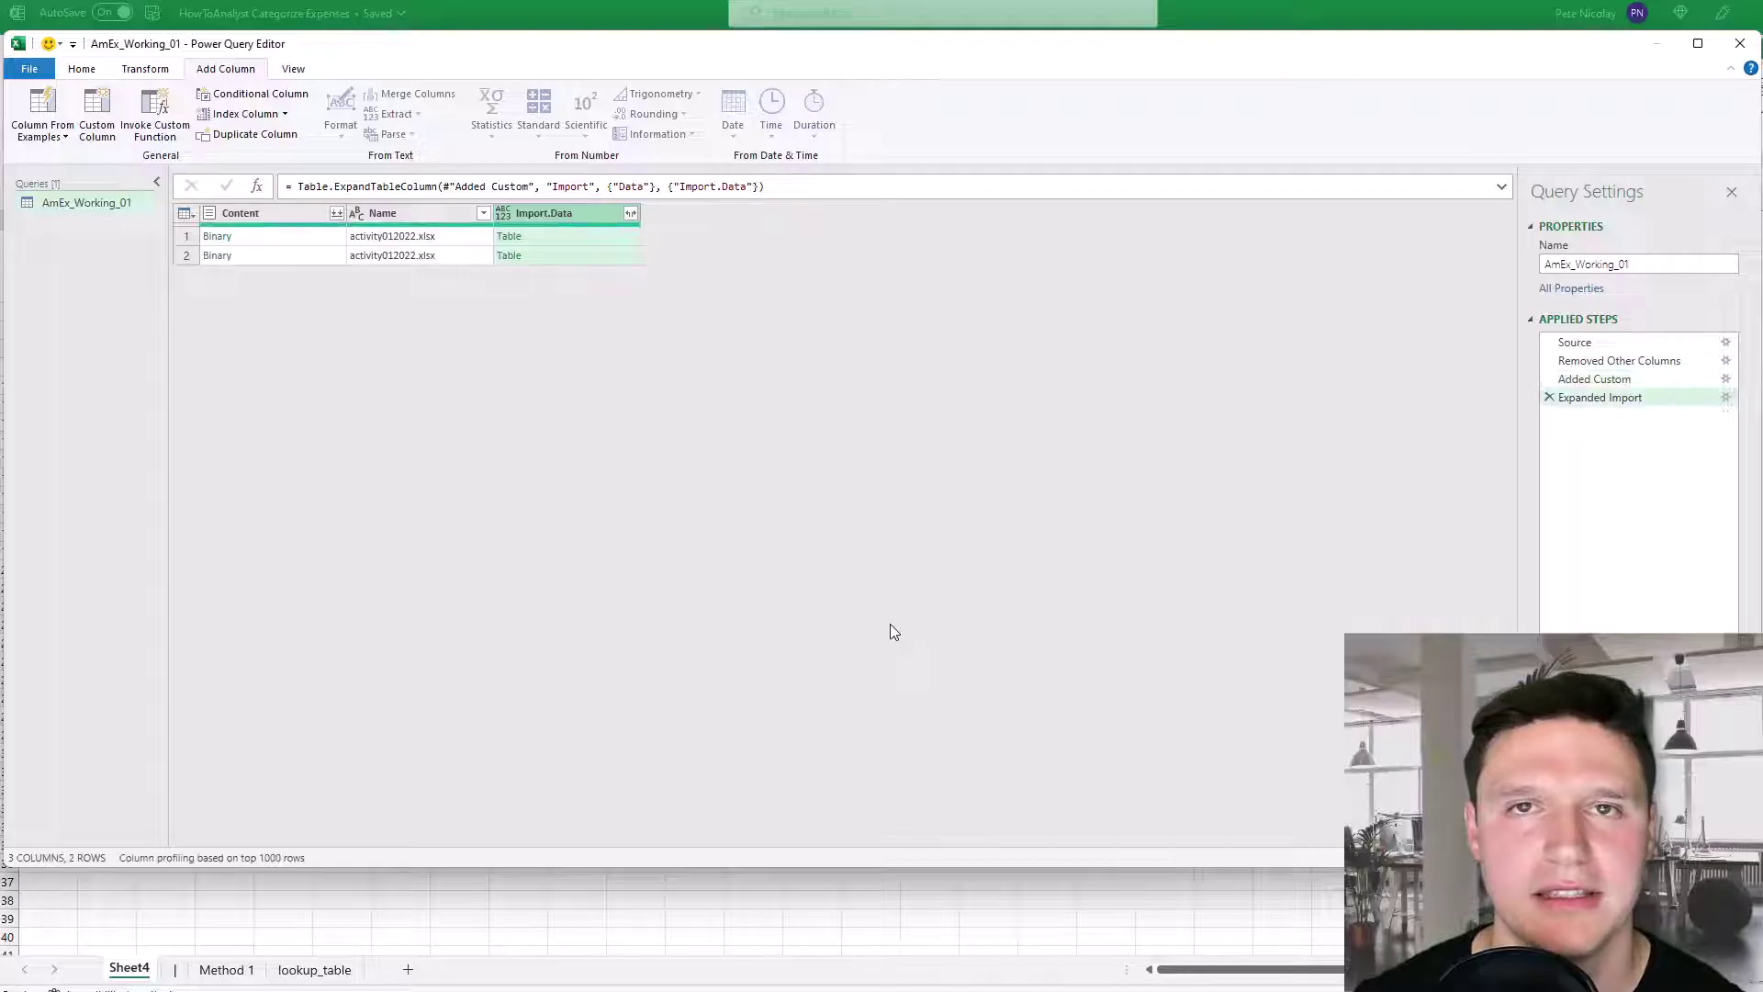
left_click(630, 213)
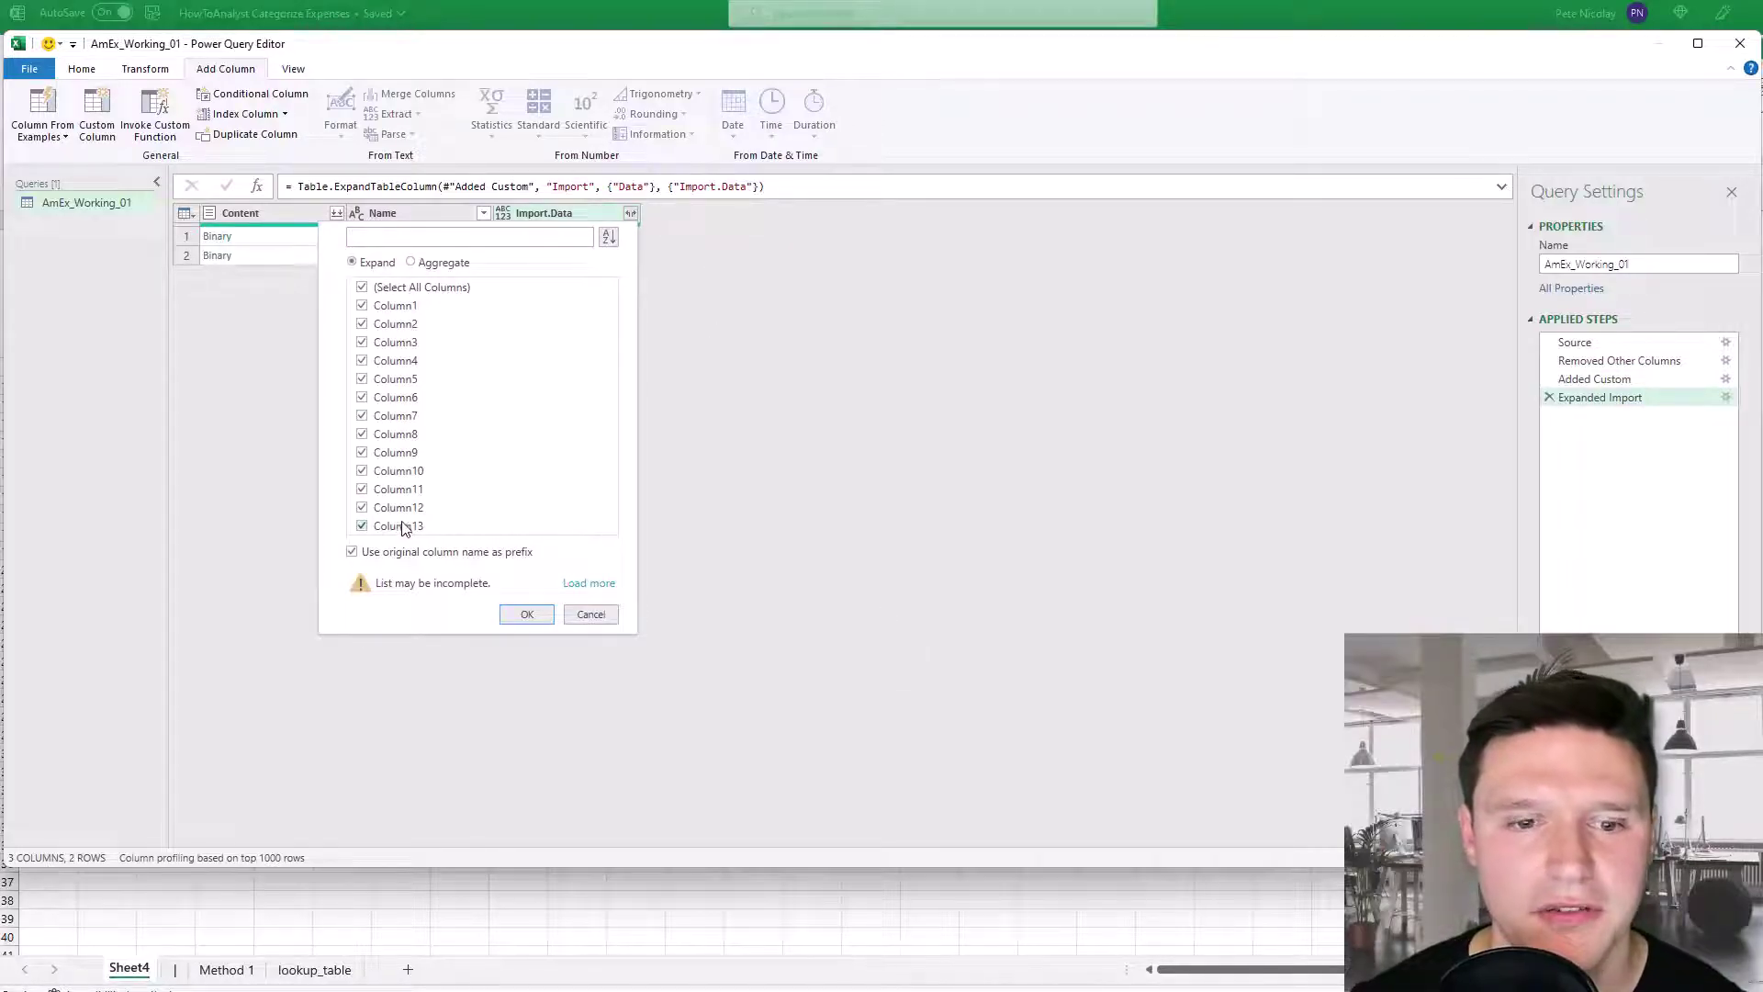
left_click(523, 615)
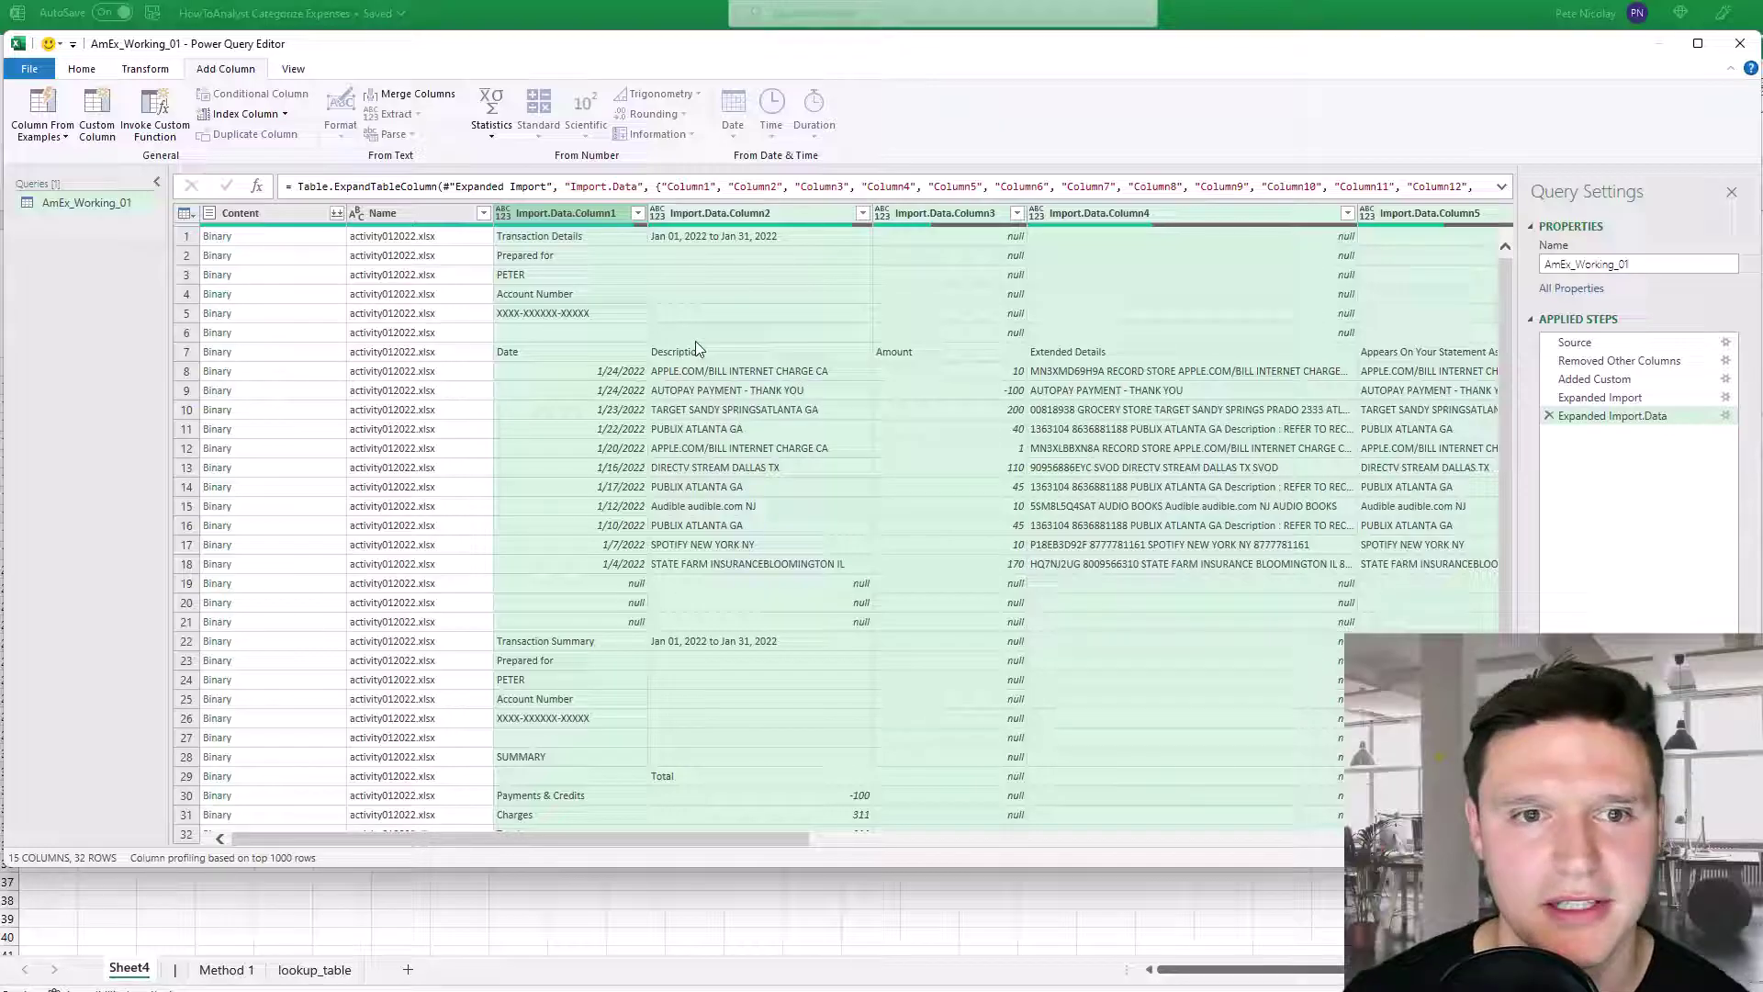
Step: Keep only the Name and Import.Data Column1, Column2 and Column3 columns
left_click(382, 213)
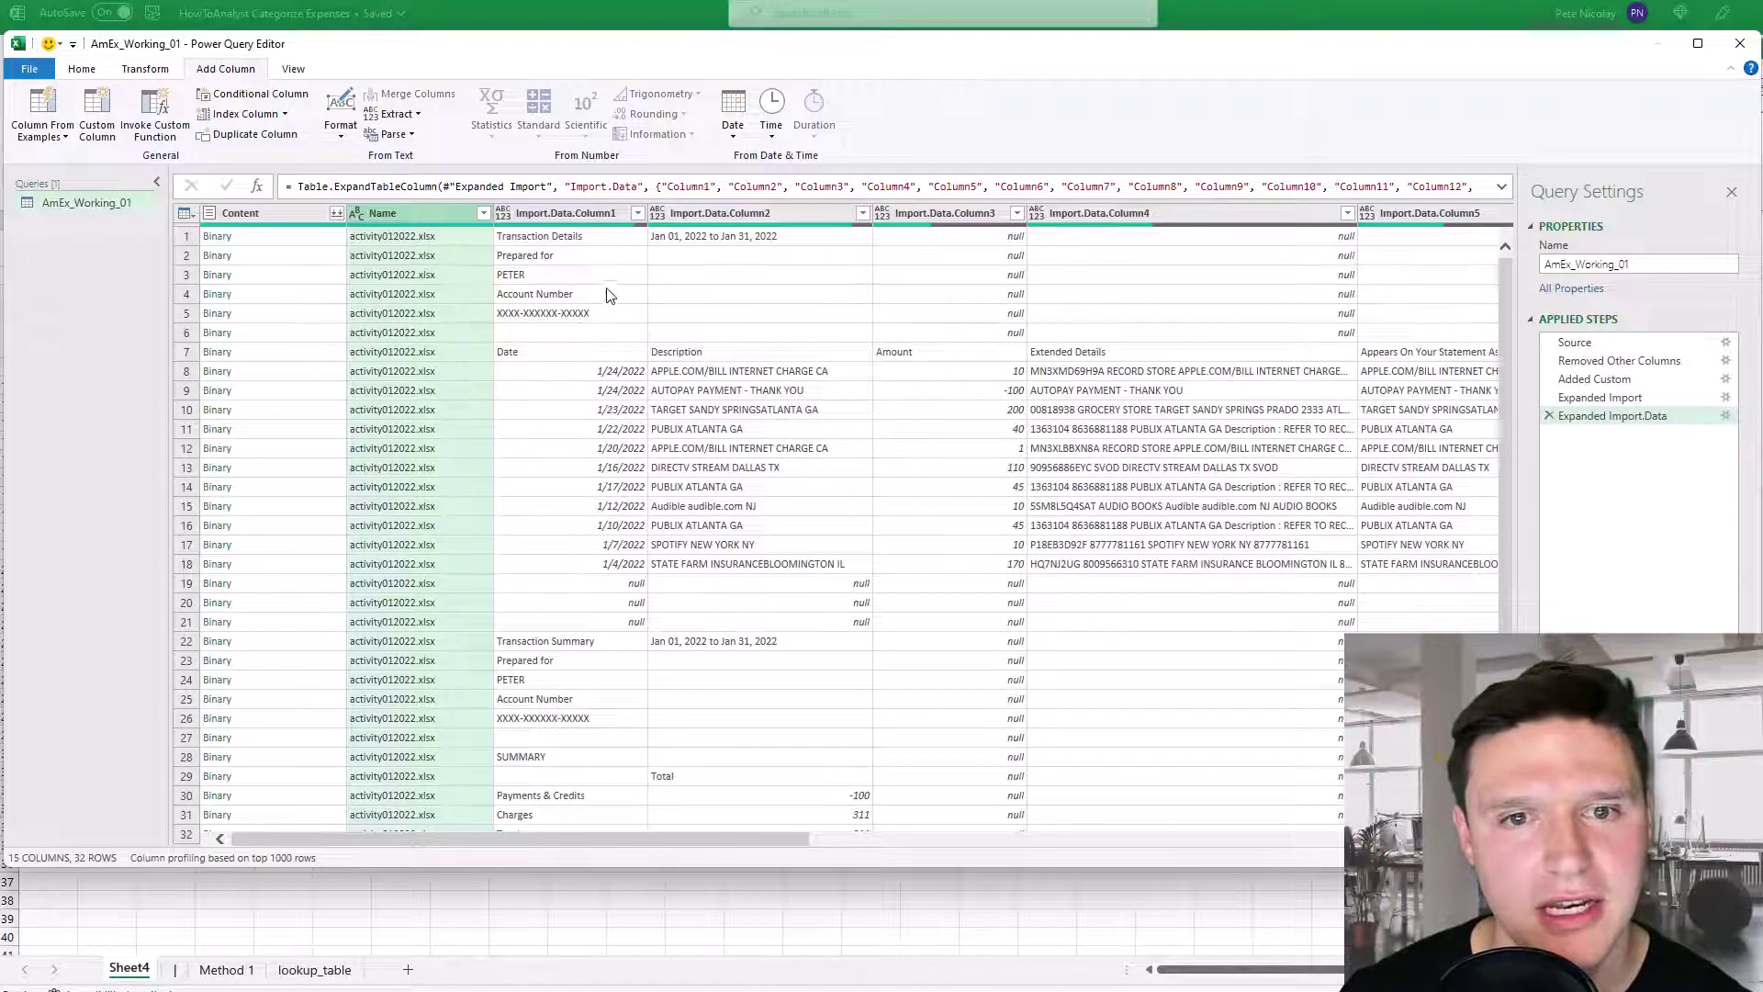
left_click(551, 216)
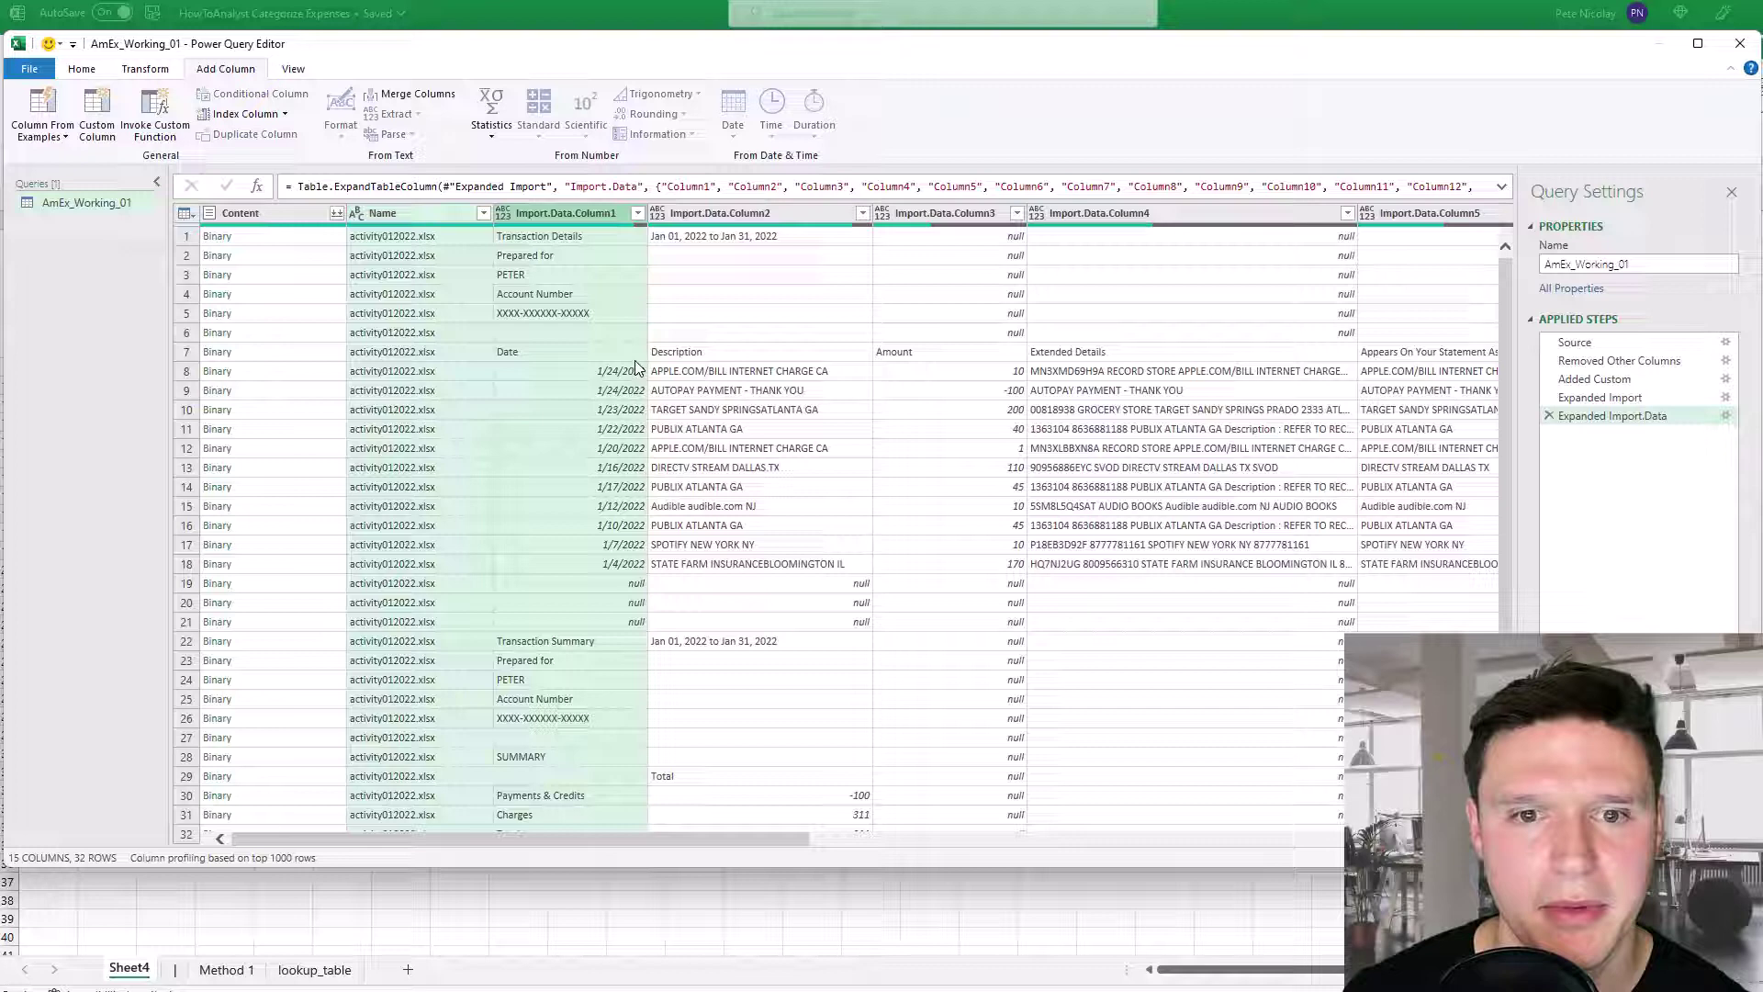
left_click(725, 214, "ctrl")
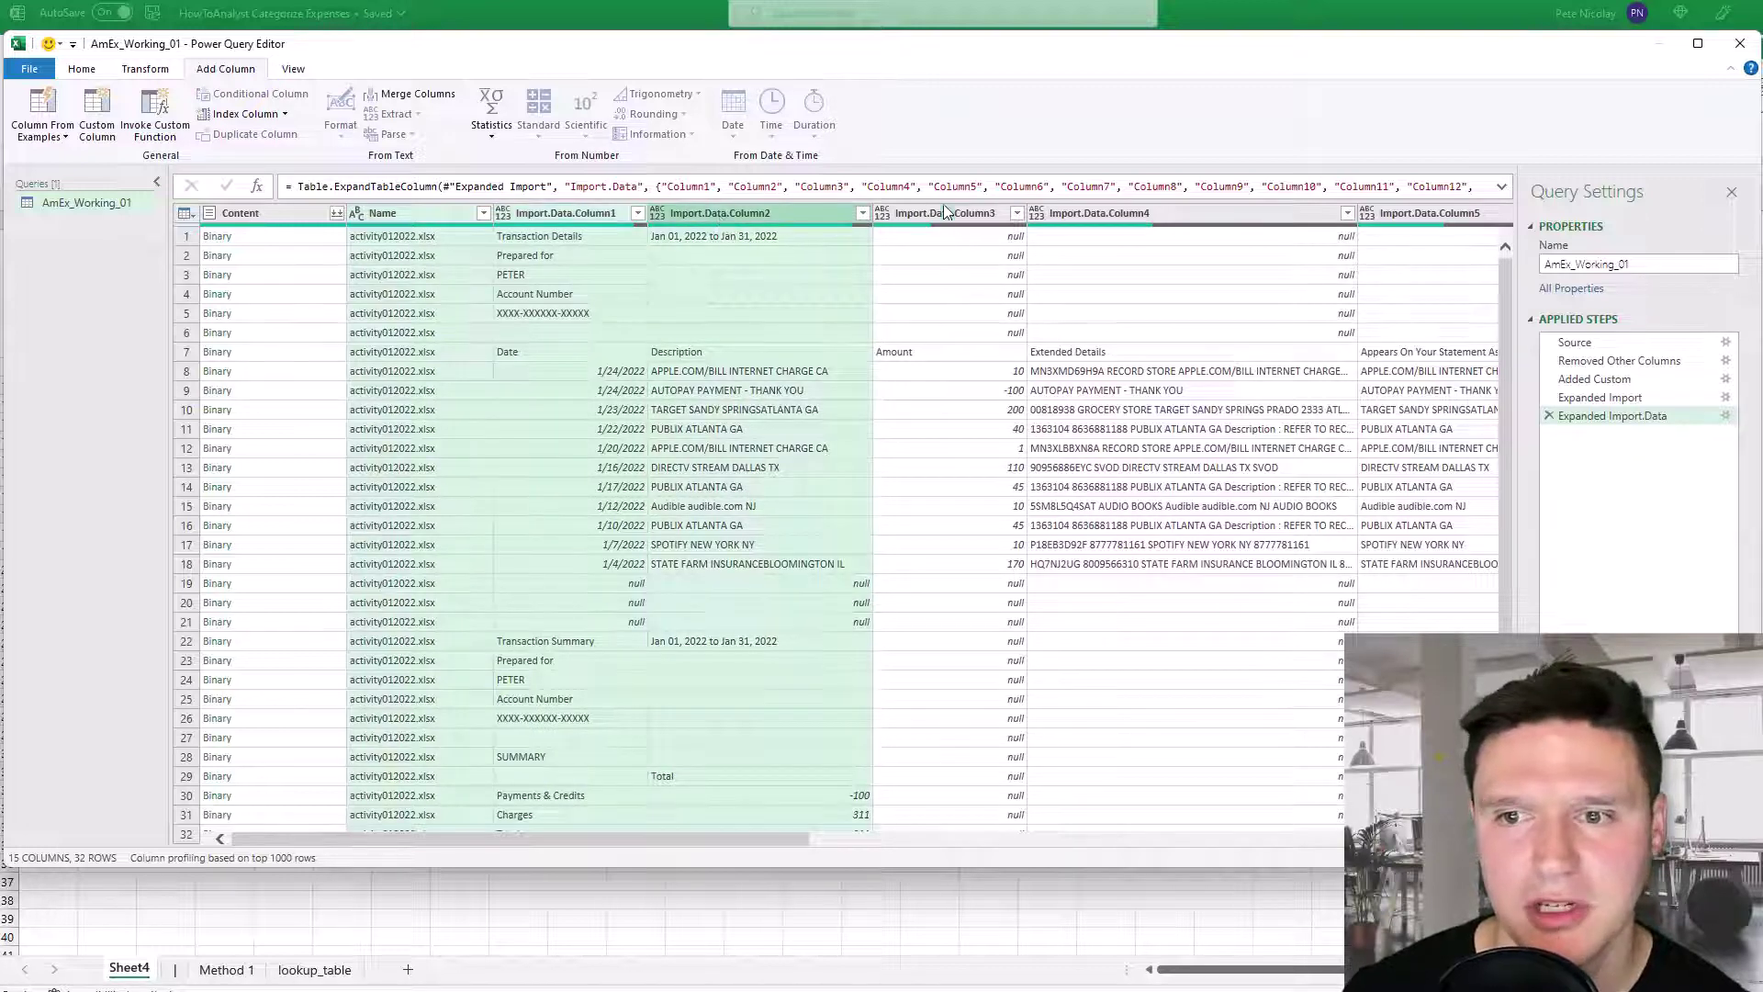
left_click(944, 205, "ctrl")
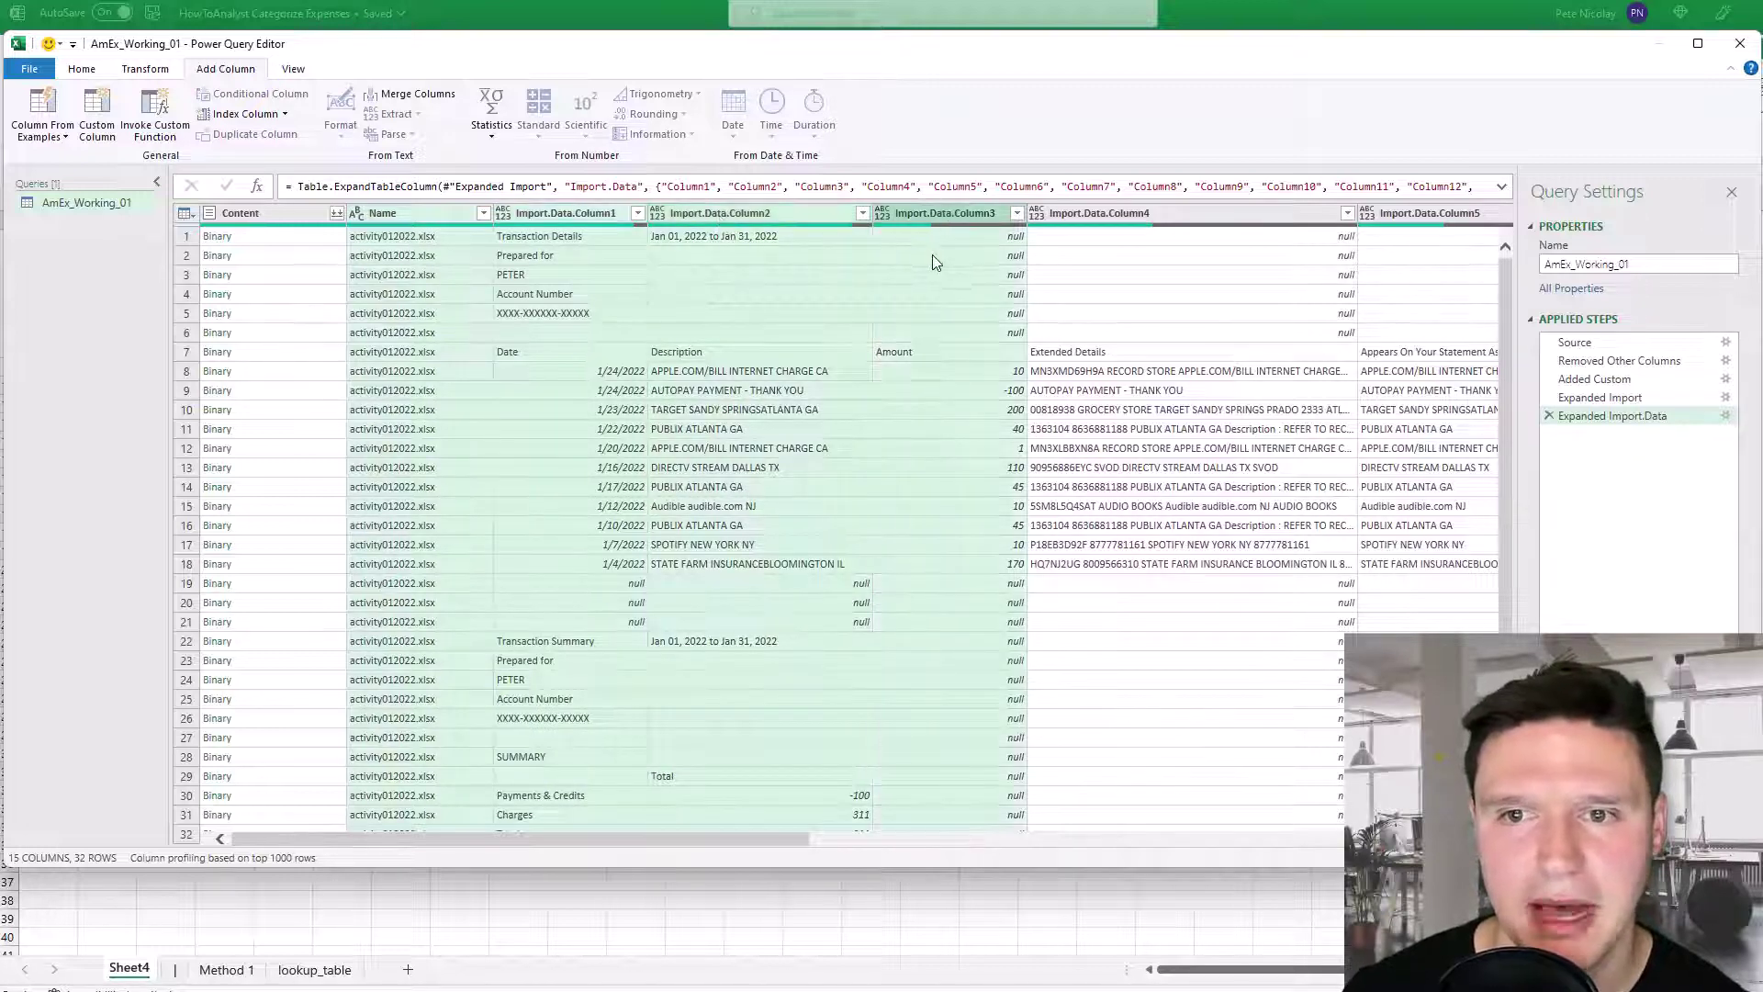
right_click(576, 217)
left_click(670, 290)
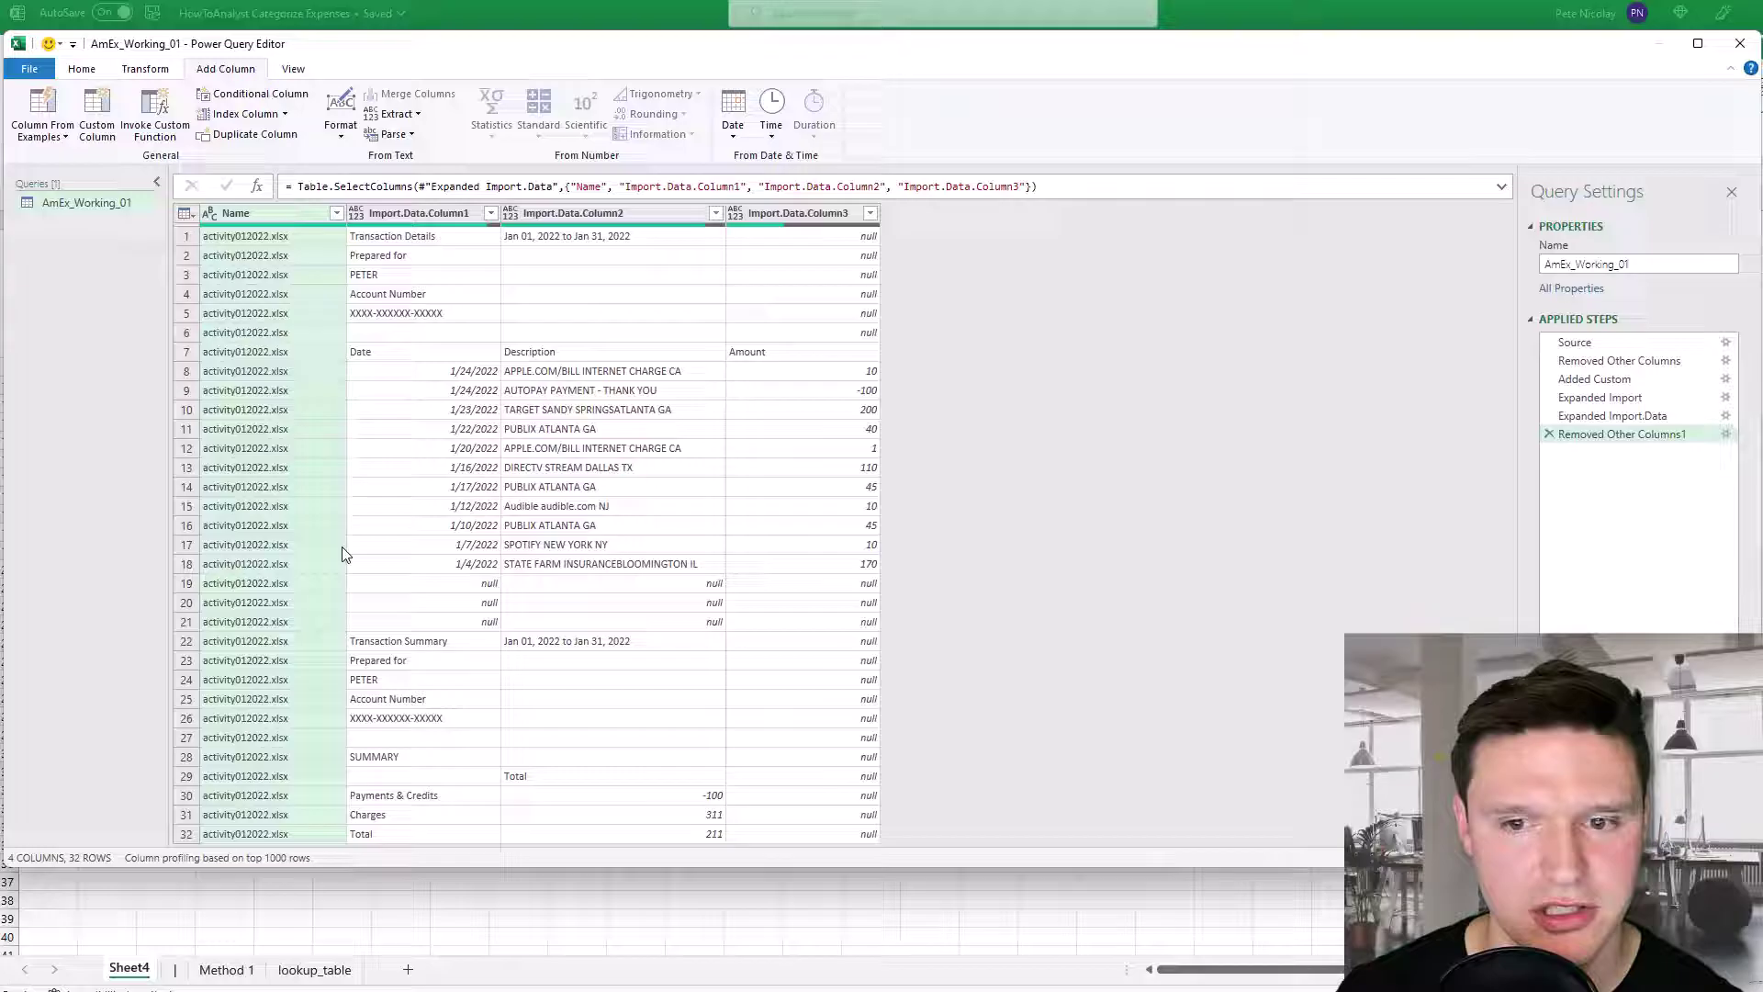
Step: Filter null values out of the Import.Data.Column3 amount column
left_click(872, 220)
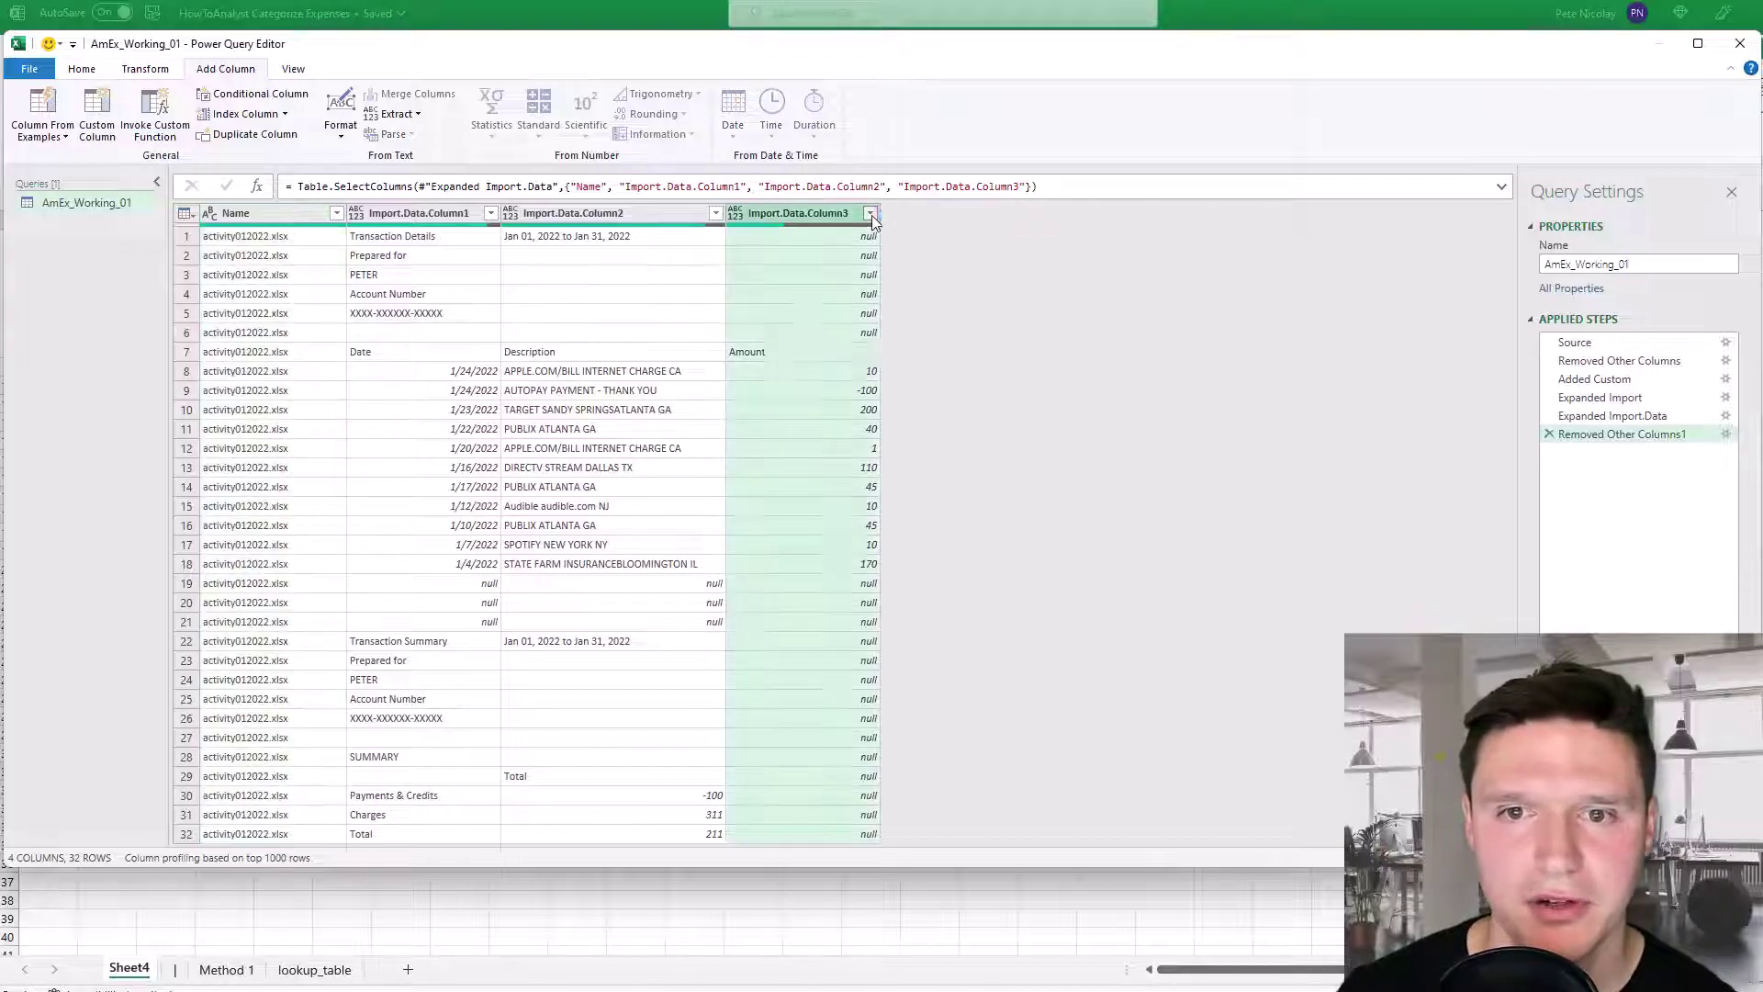
left_click(871, 214)
left_click(611, 423)
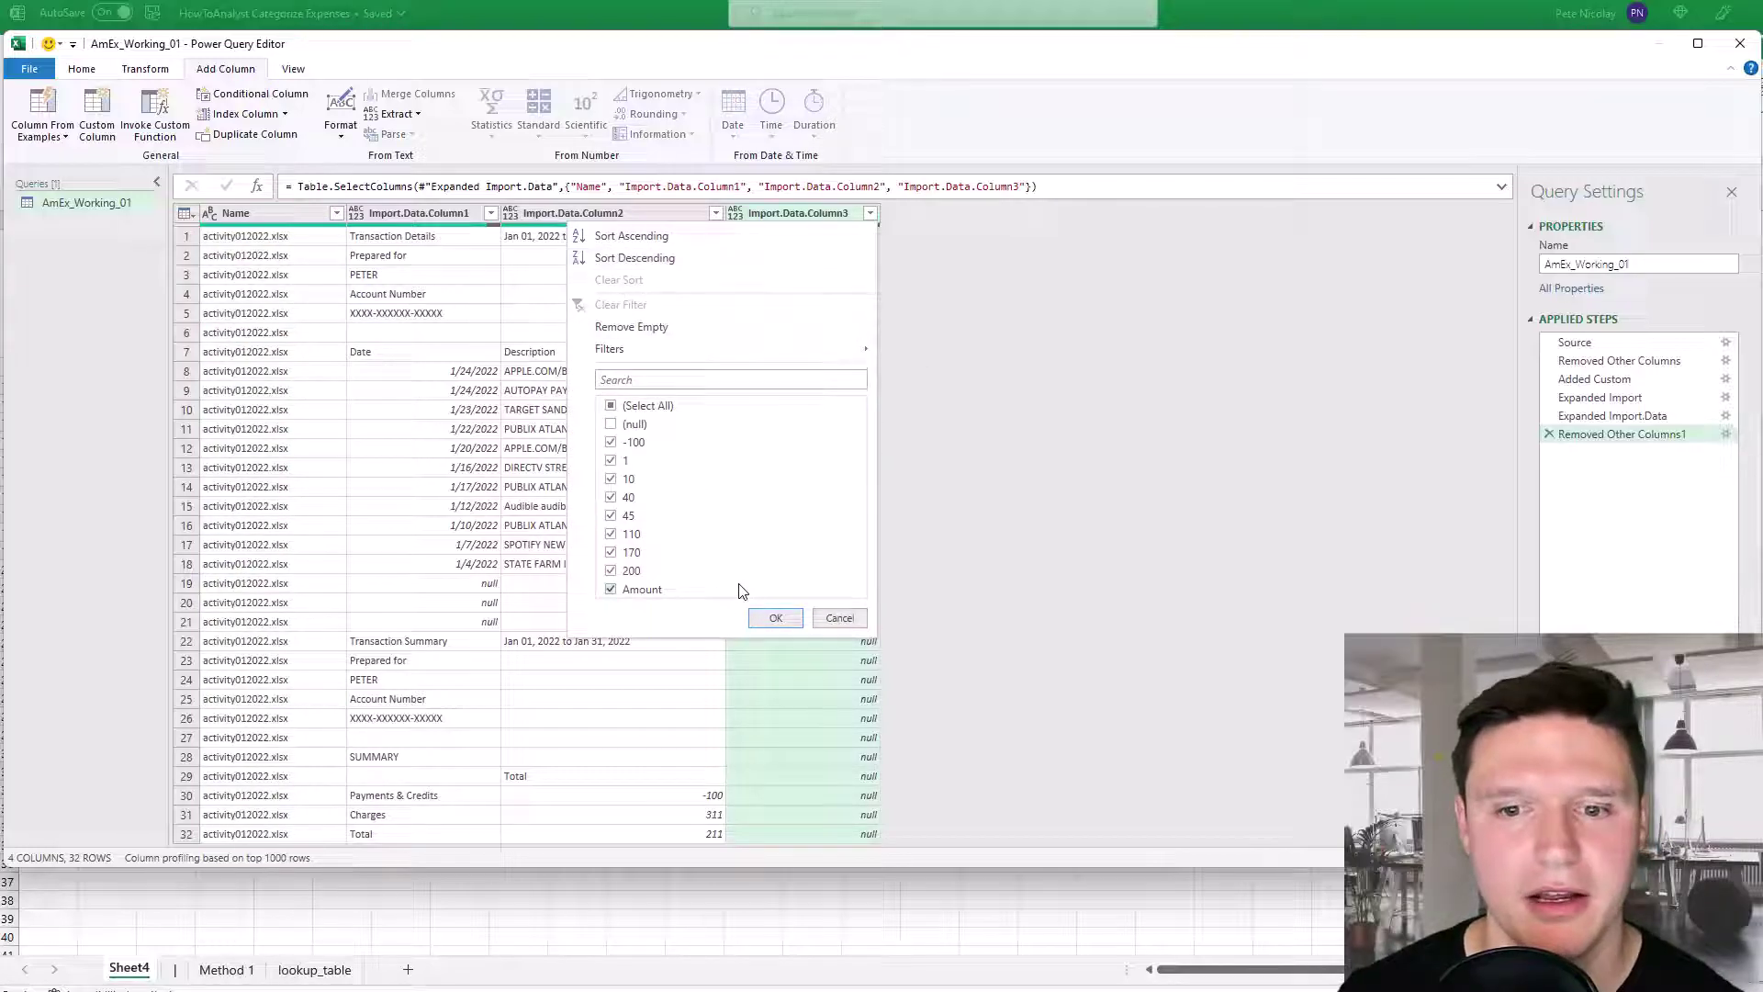
left_click(774, 618)
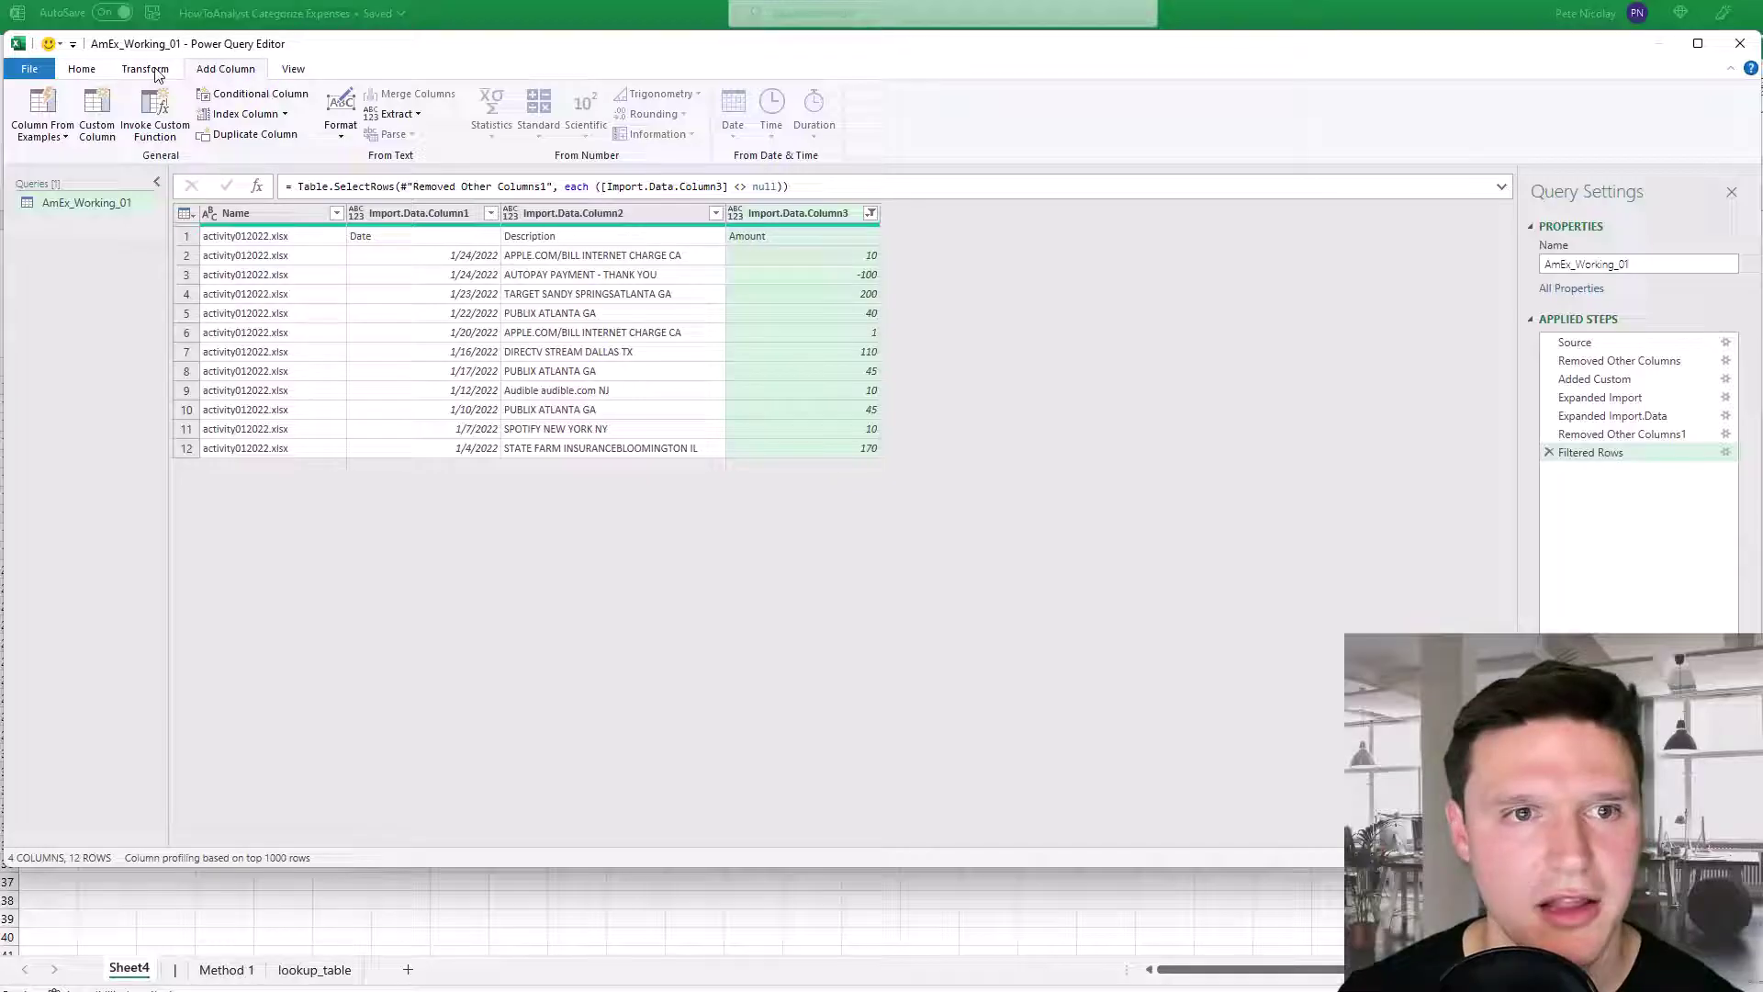
Step: Promote the first row to headers and rename the activity012022.xlsx column to file_name
left_click(82, 68)
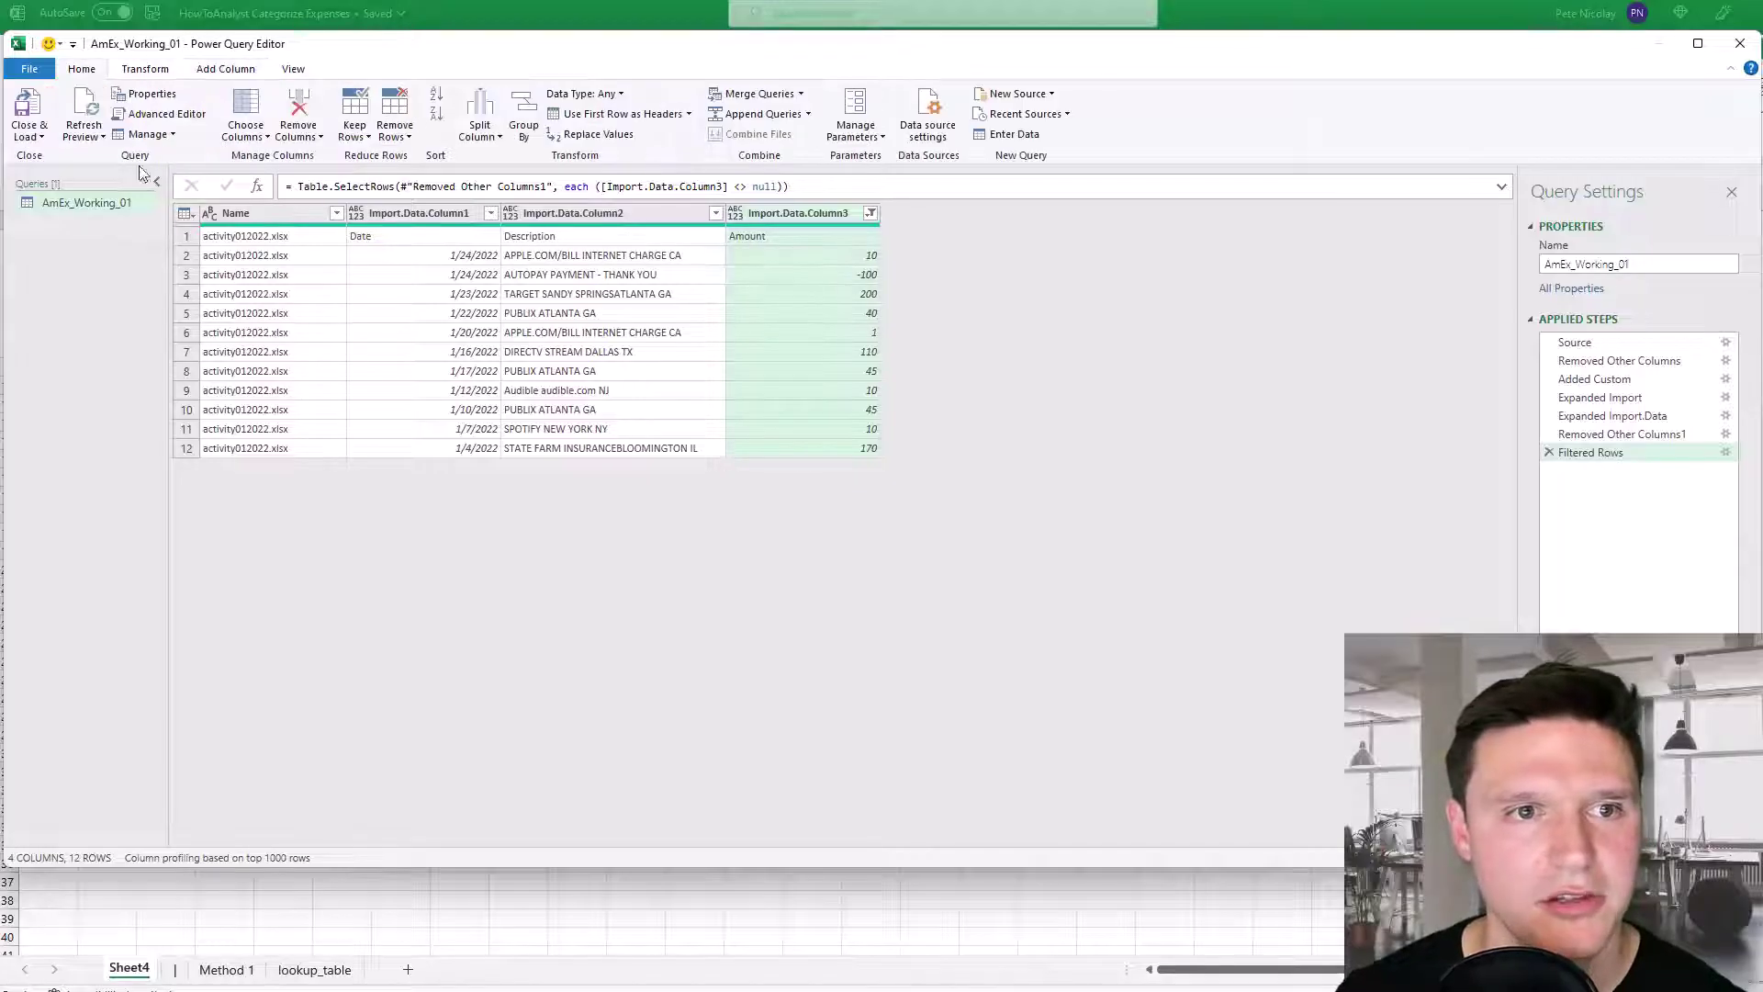
left_click(615, 118)
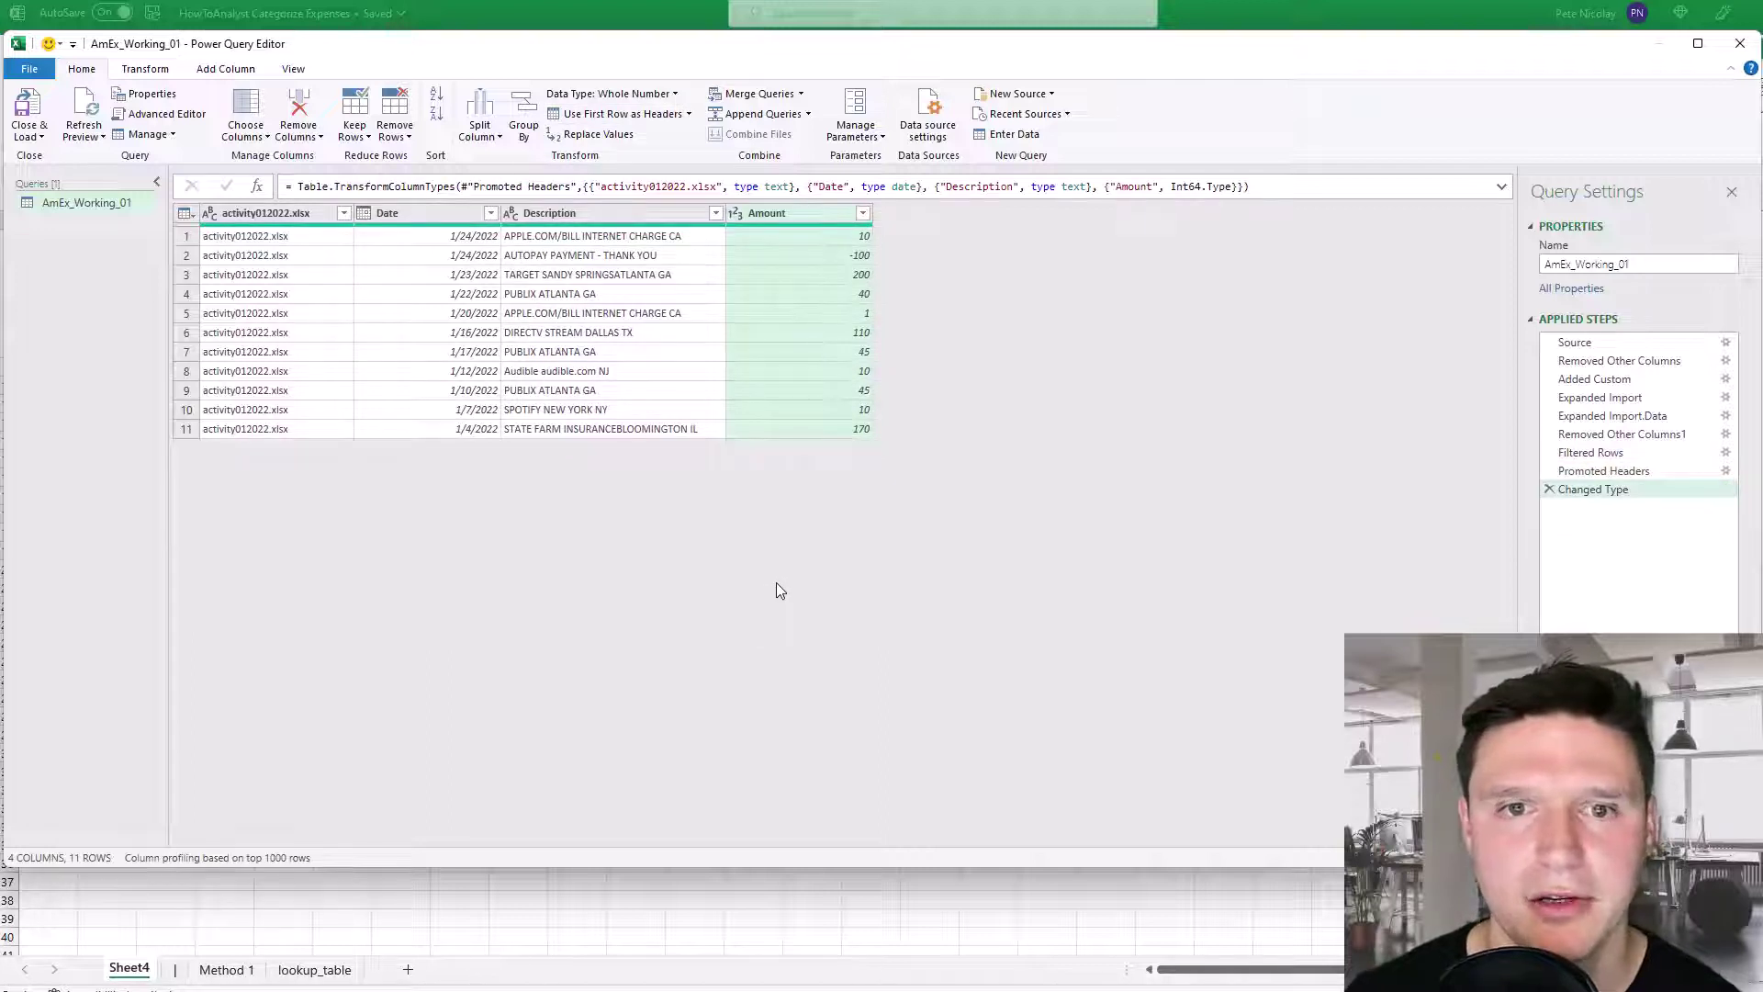
double_click(237, 214)
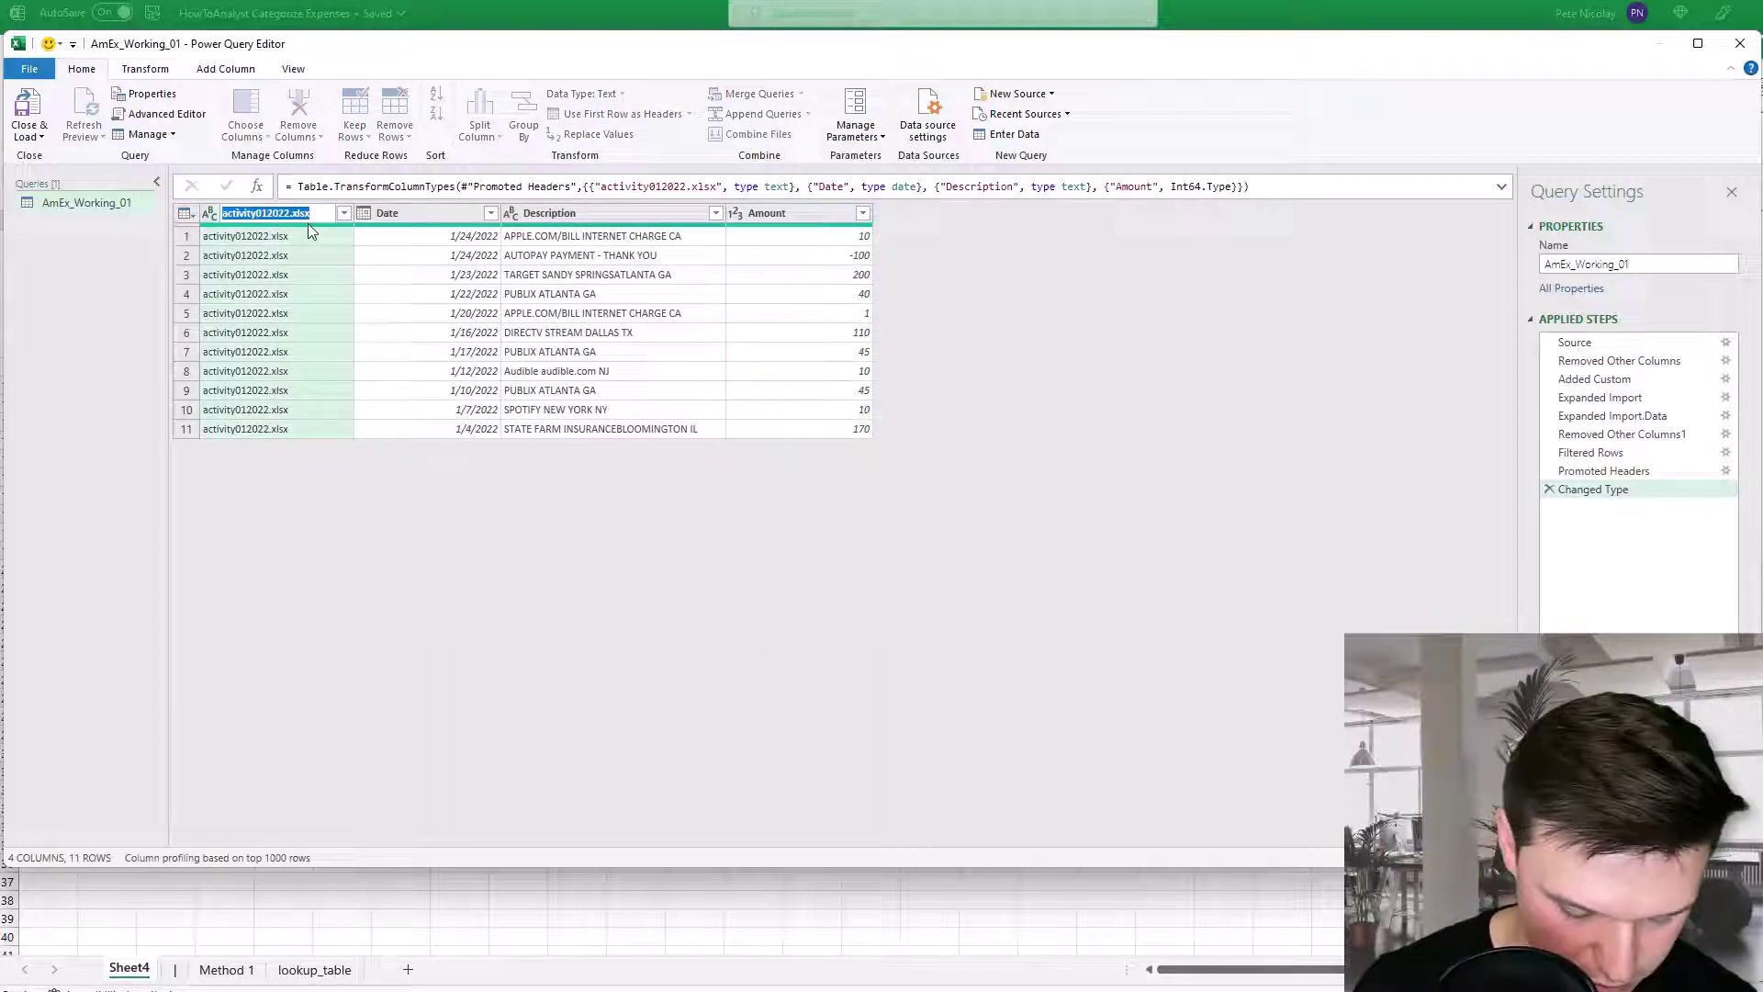
type("file_name")
key("Return")
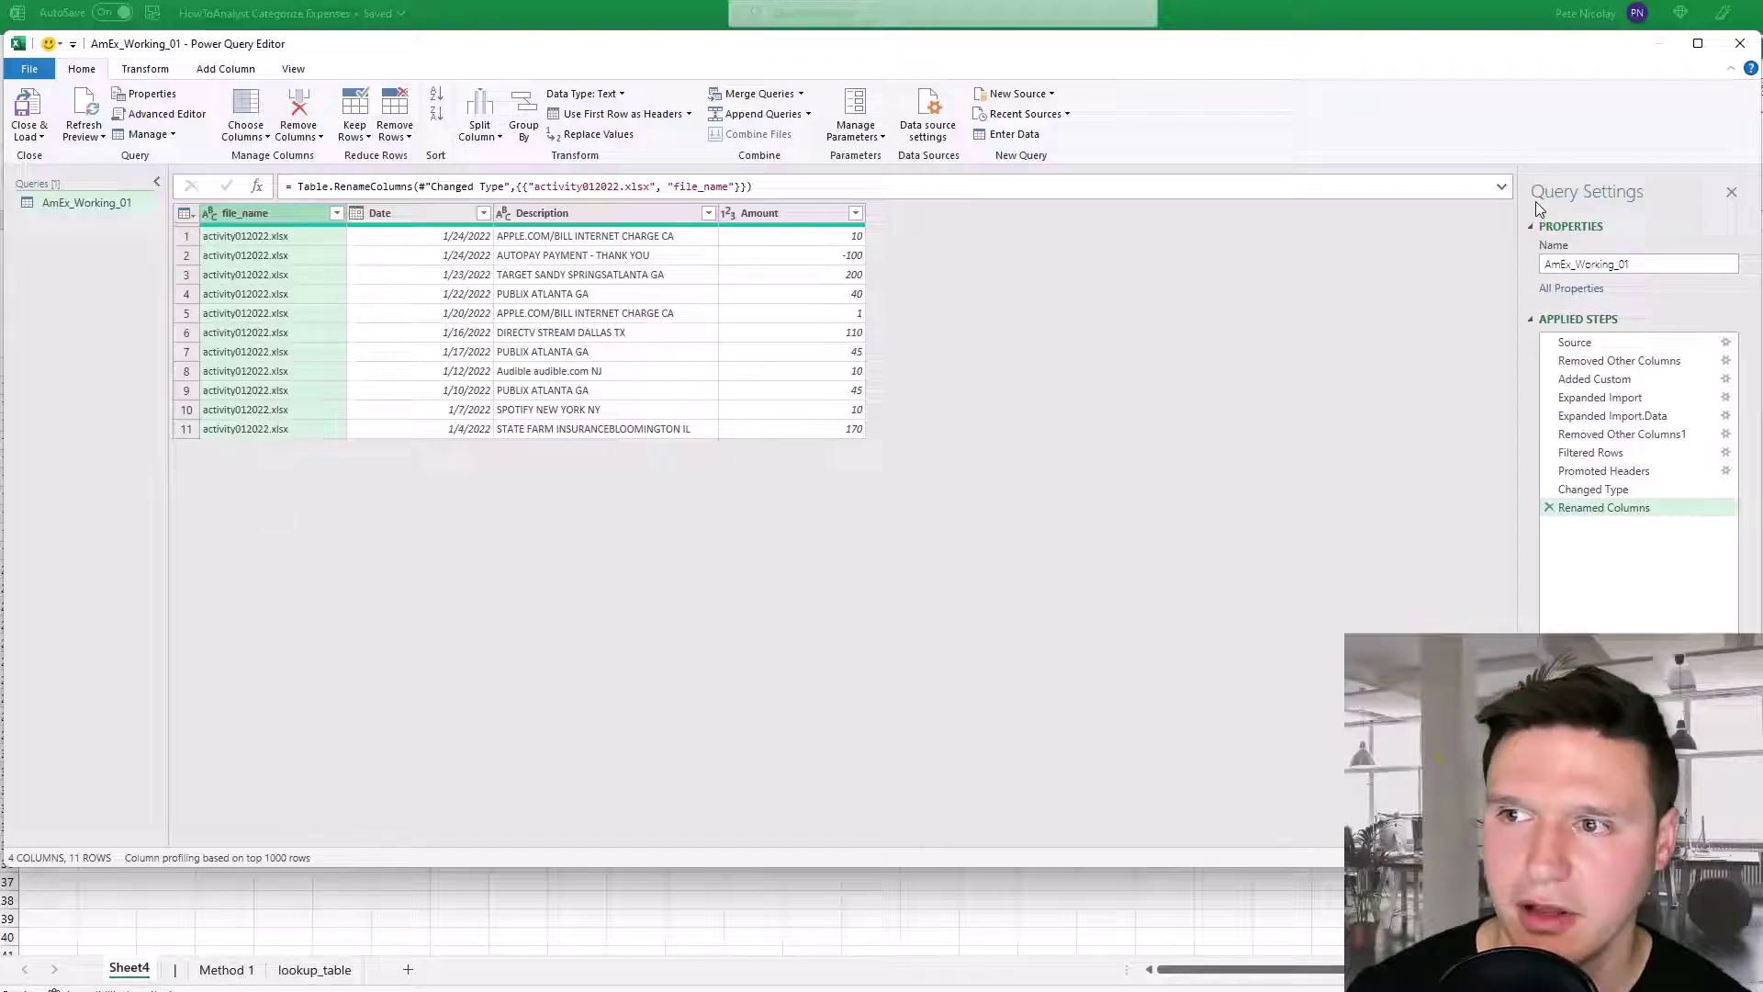
Step: Rename the query to expense_data_folder and close and load it into Excel
left_click(1580, 264)
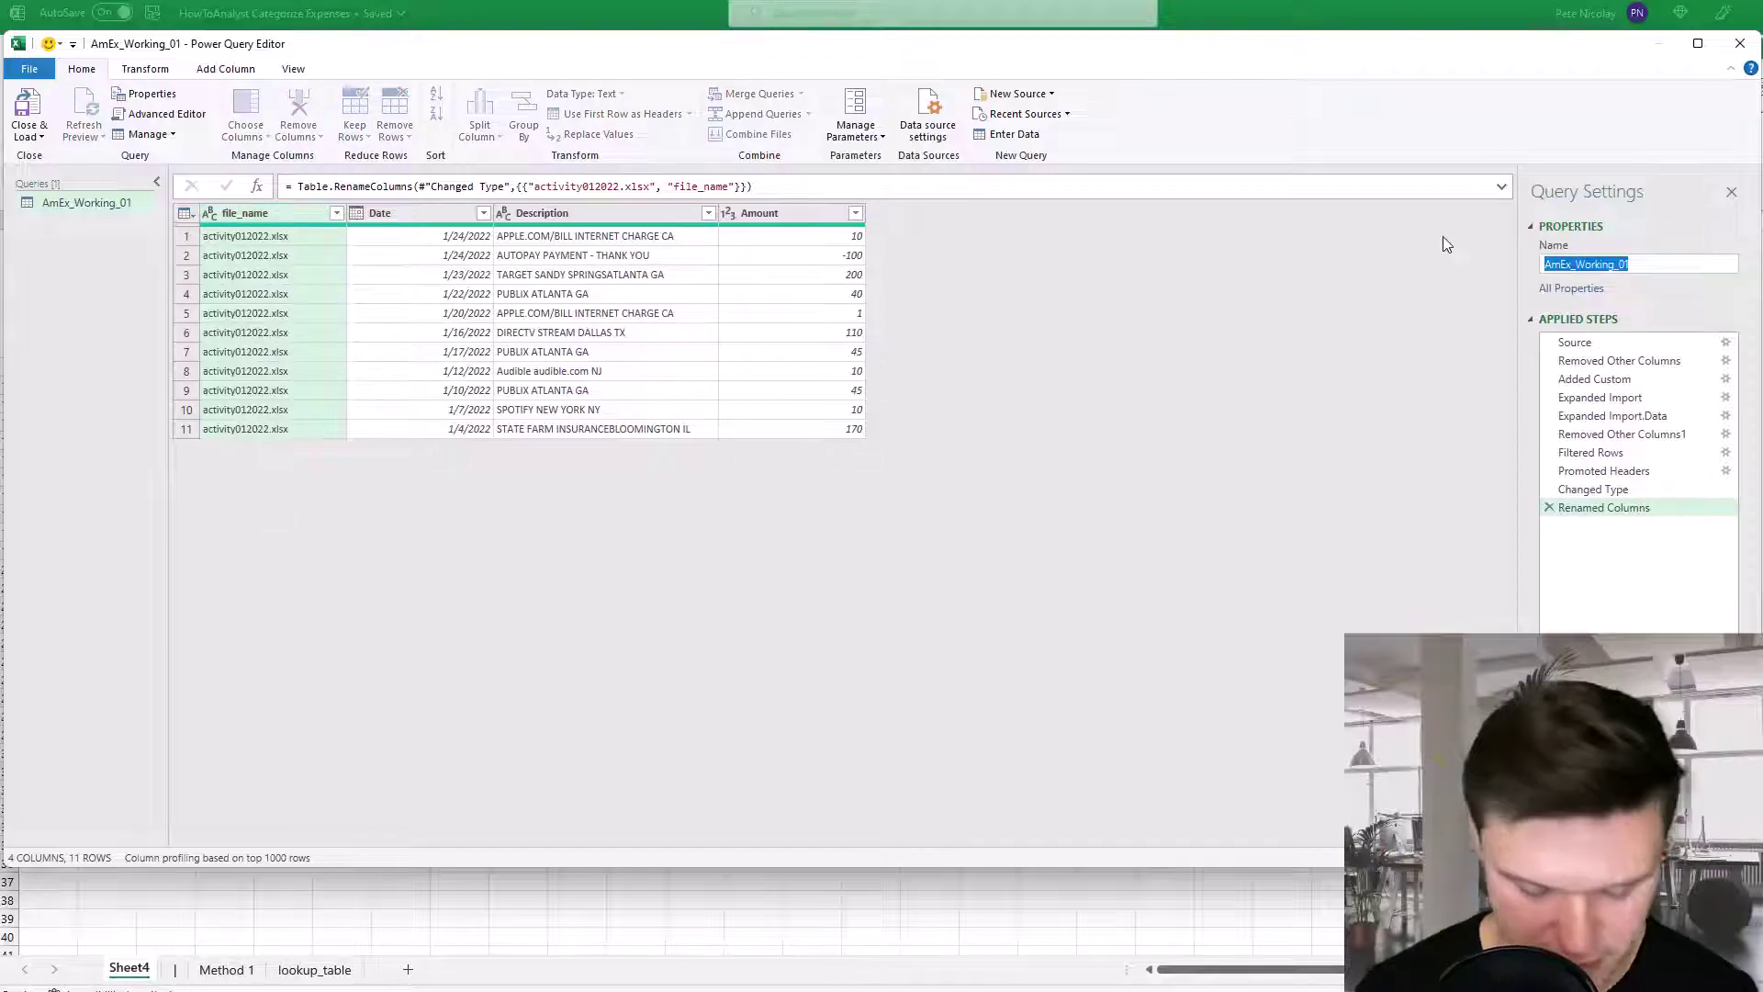
type("expense_d")
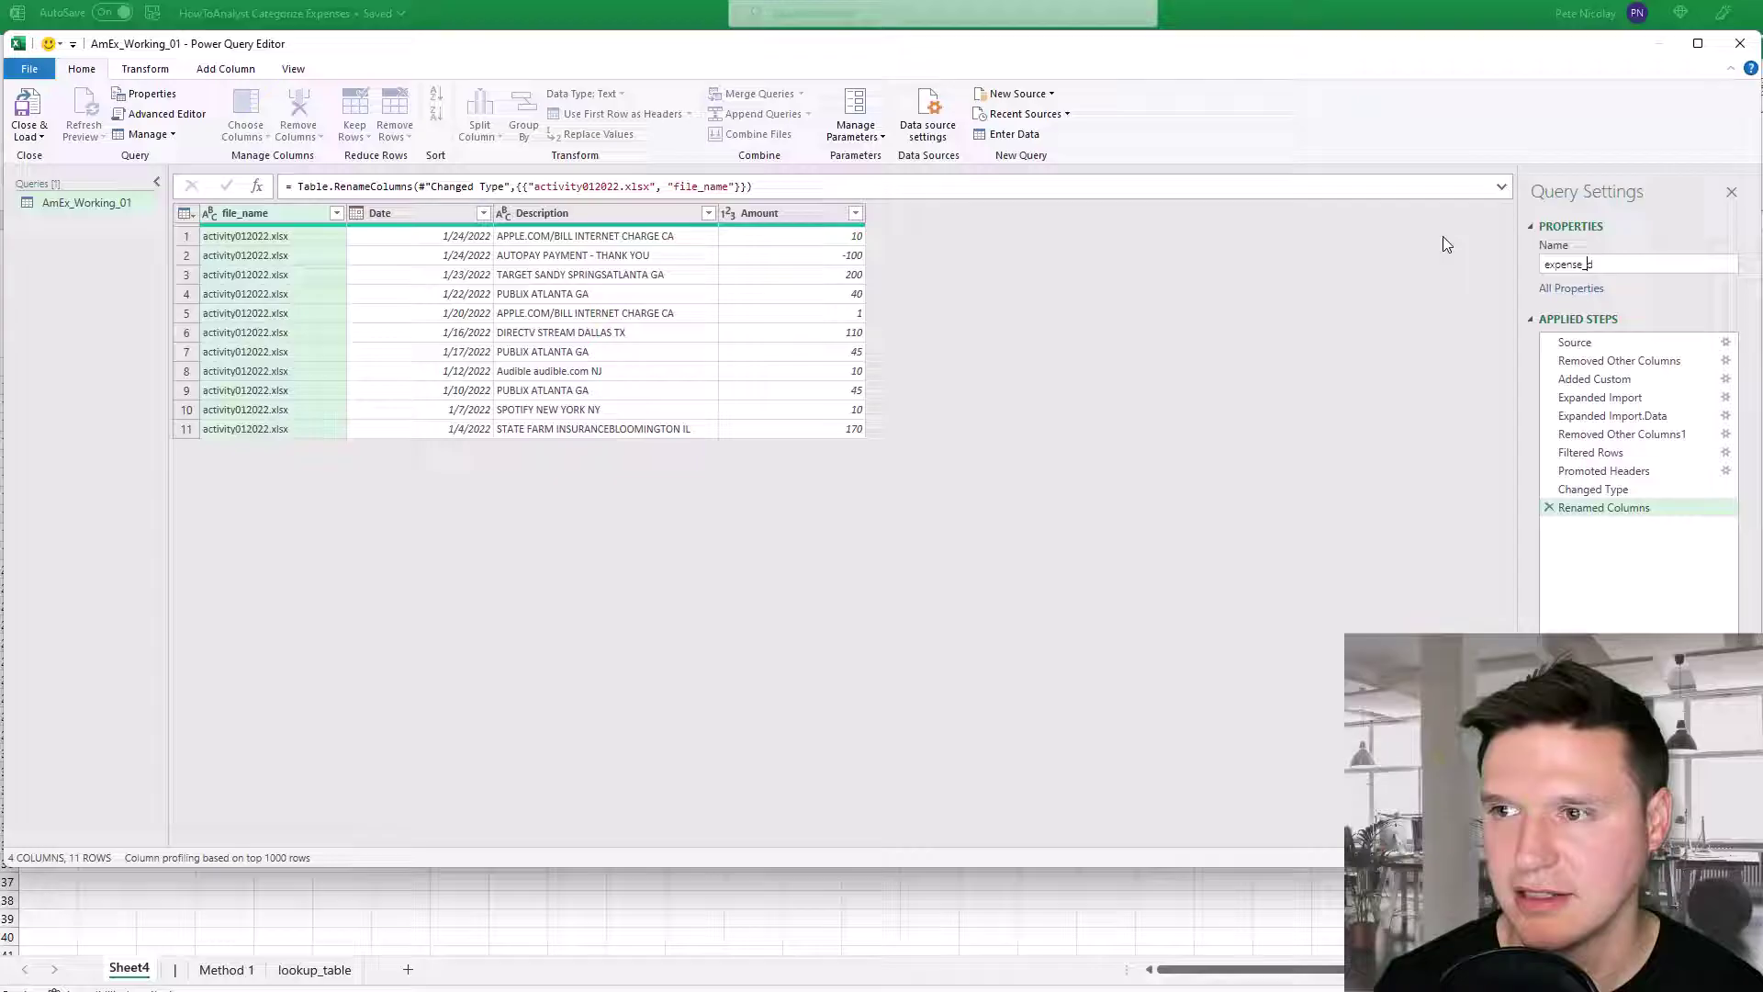
type("ata_folder")
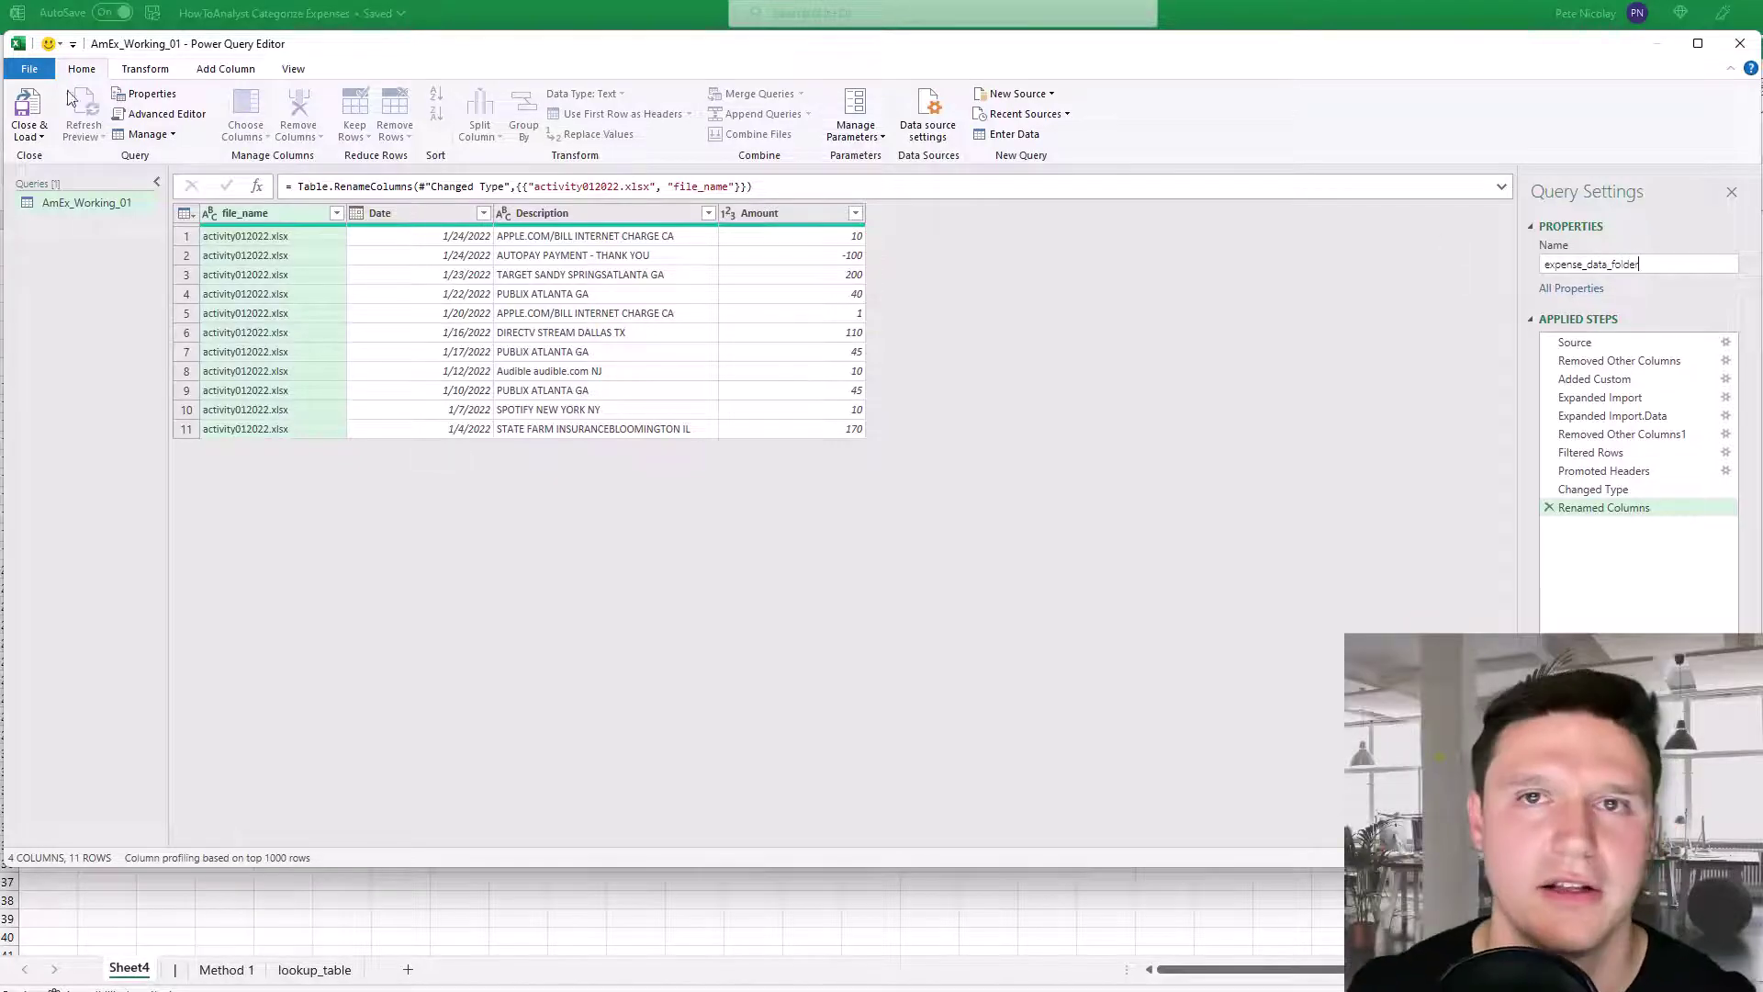
left_click(36, 108)
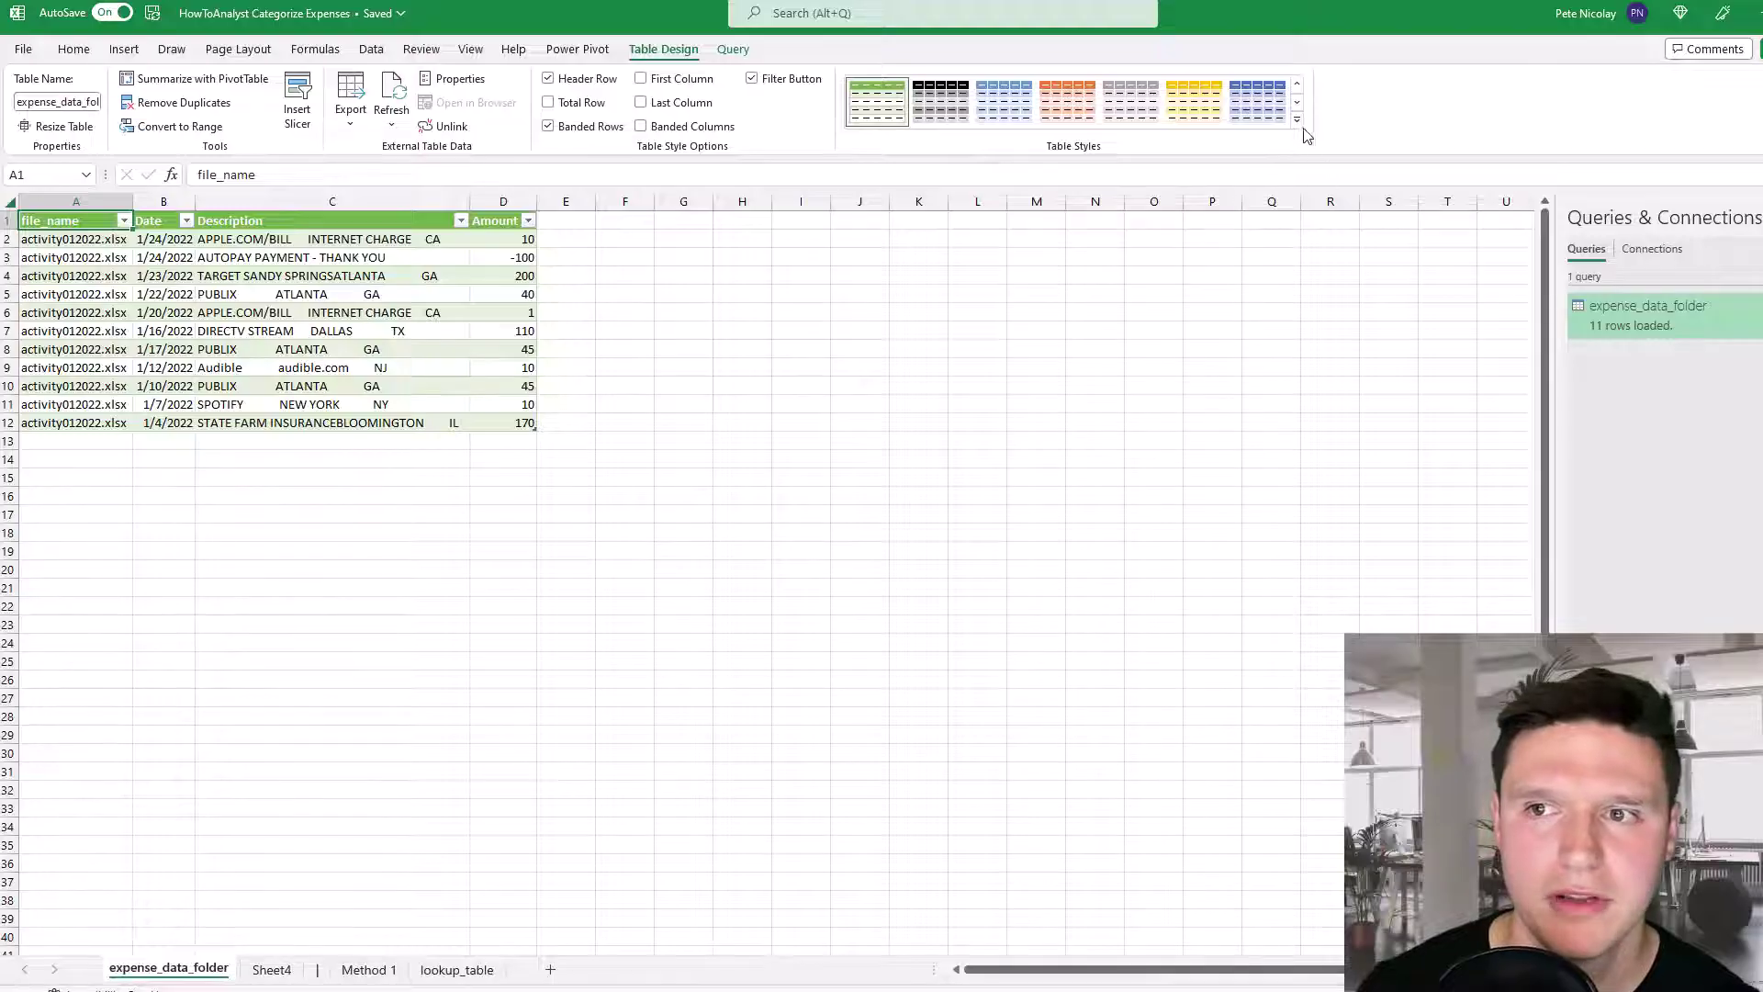
Step: Give the loaded table a grey style, then load the lookup table as the lookup_table query
left_click(1299, 133)
left_click(1130, 176)
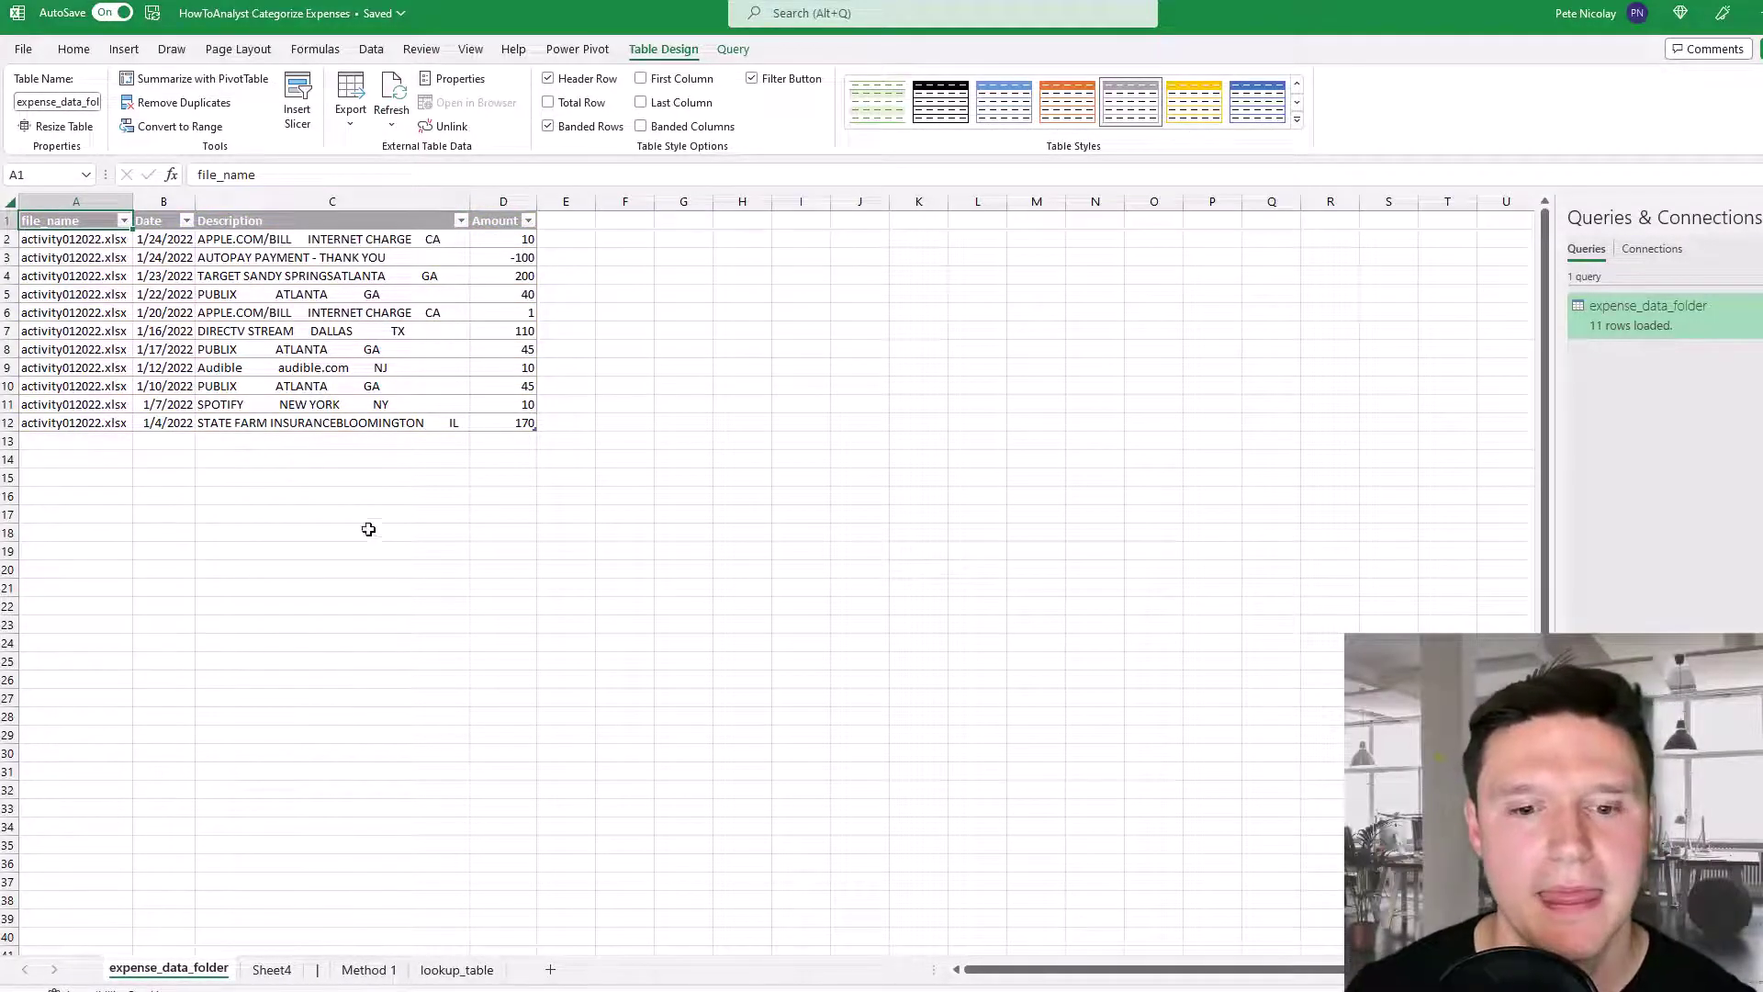
left_click(457, 971)
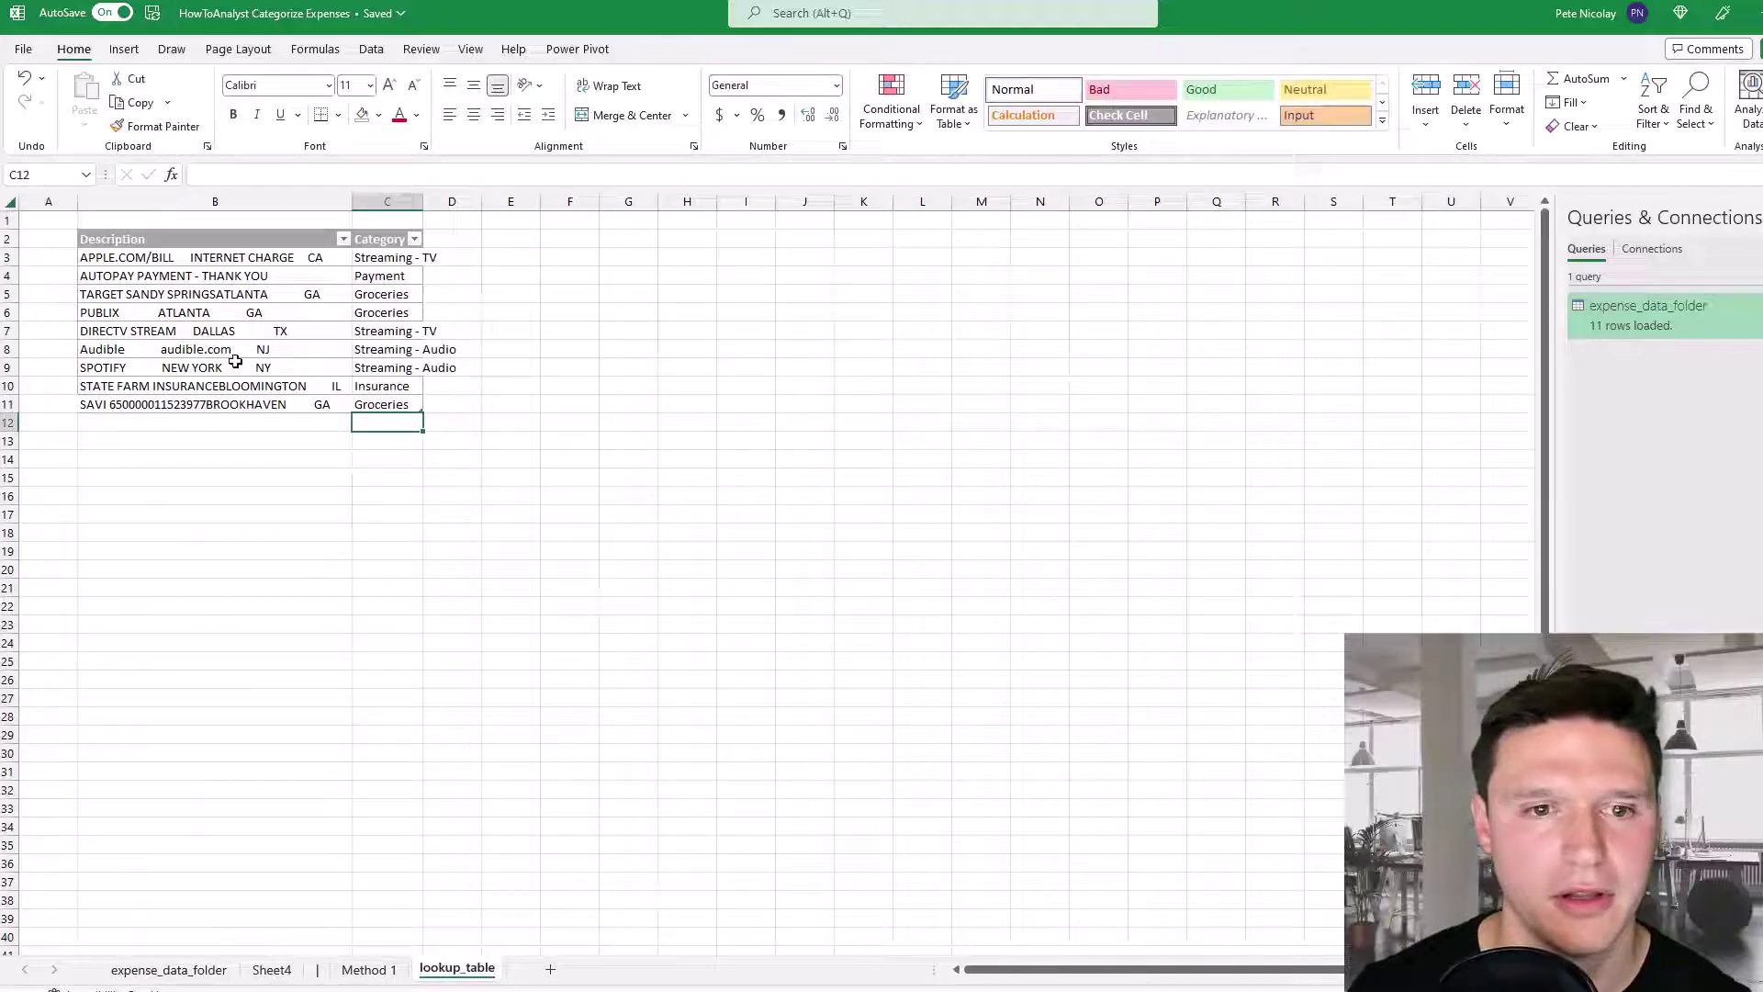
left_click(237, 315)
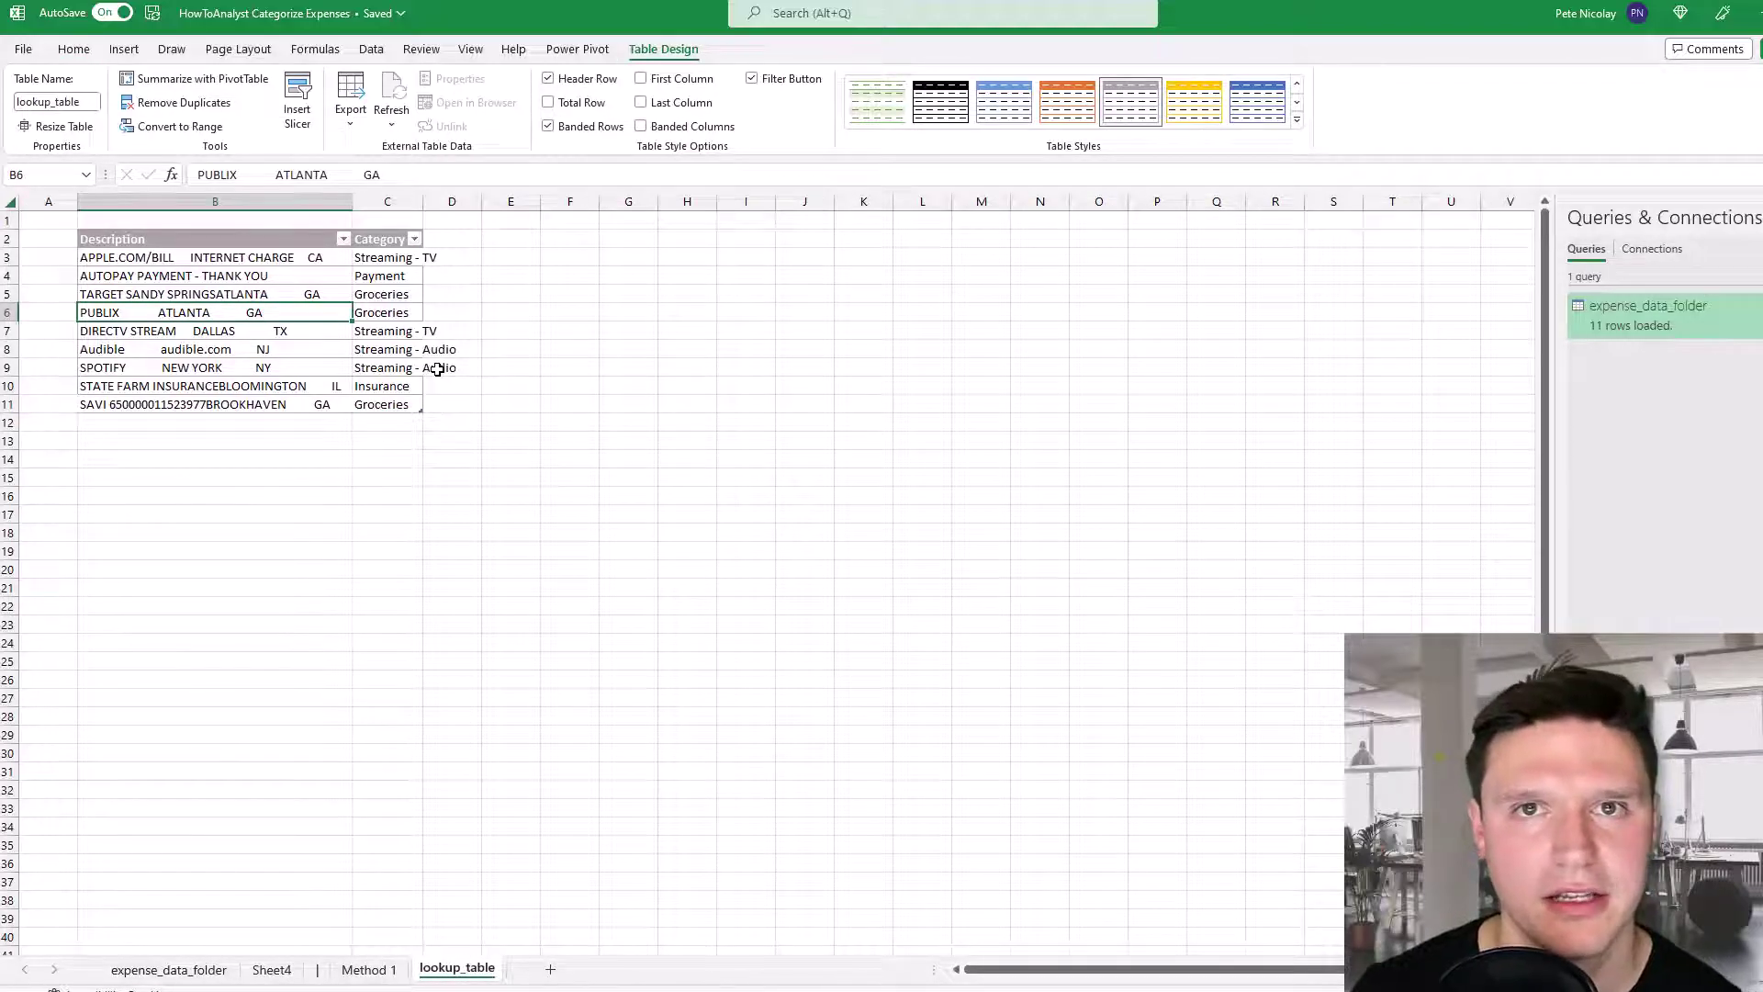
left_click(372, 53)
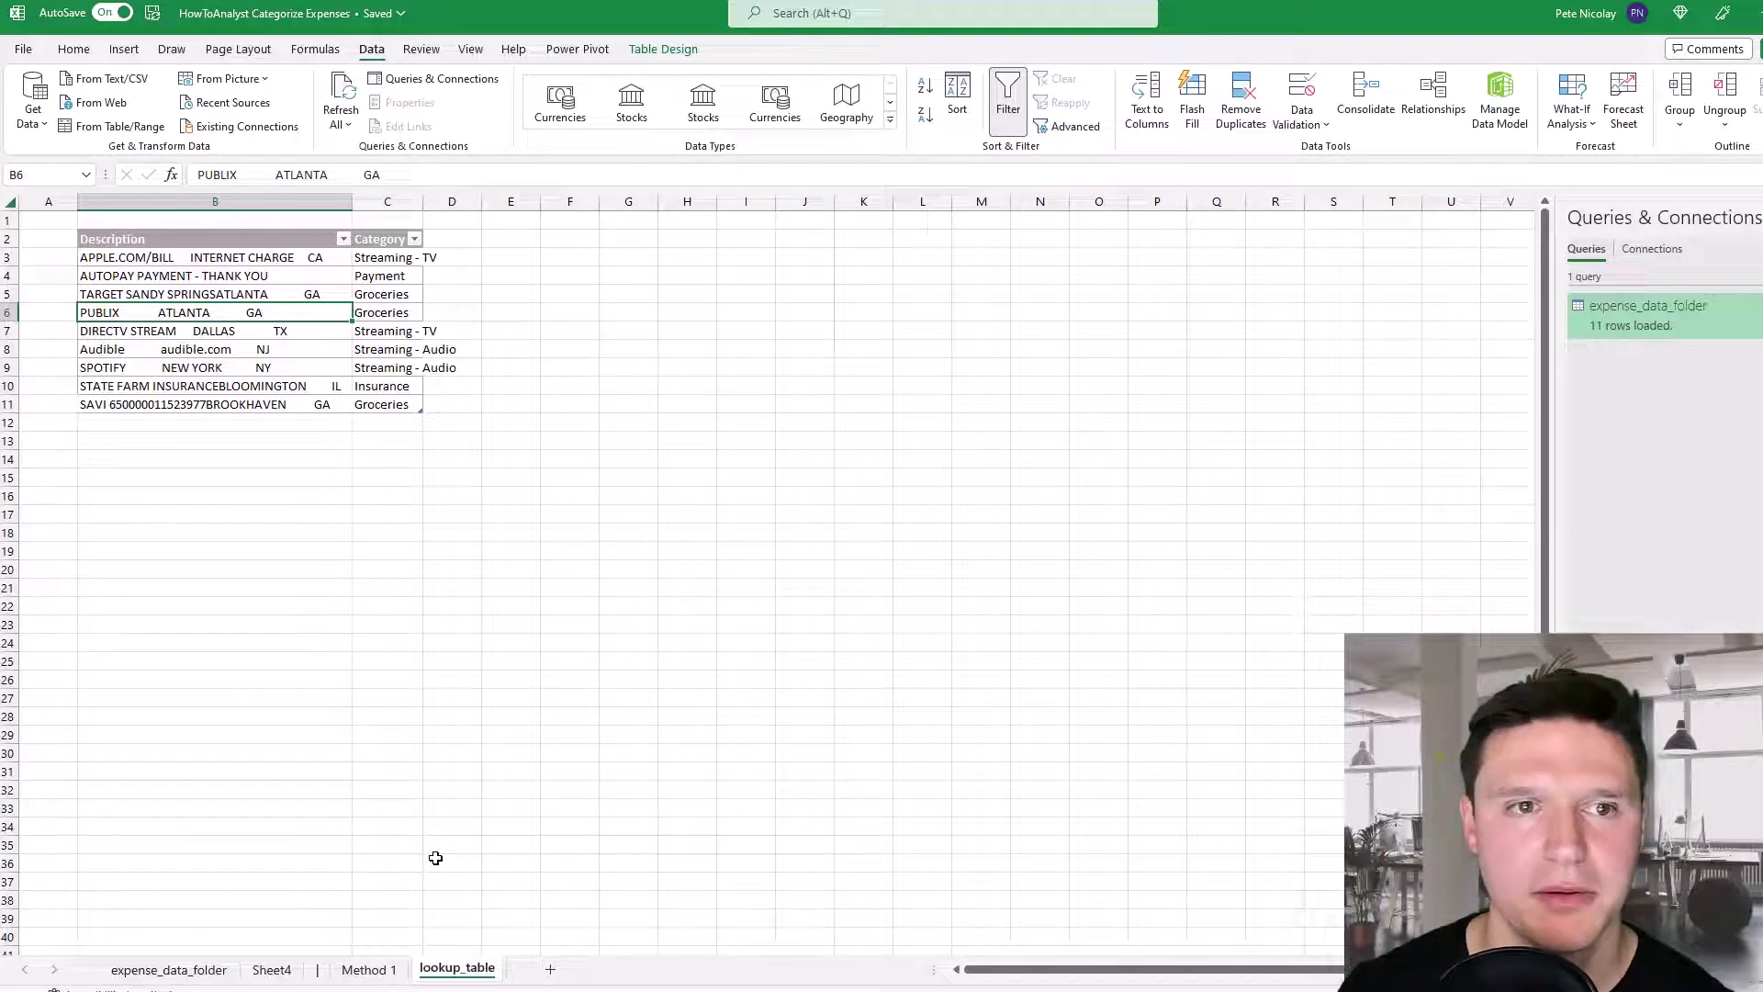
left_click(130, 126)
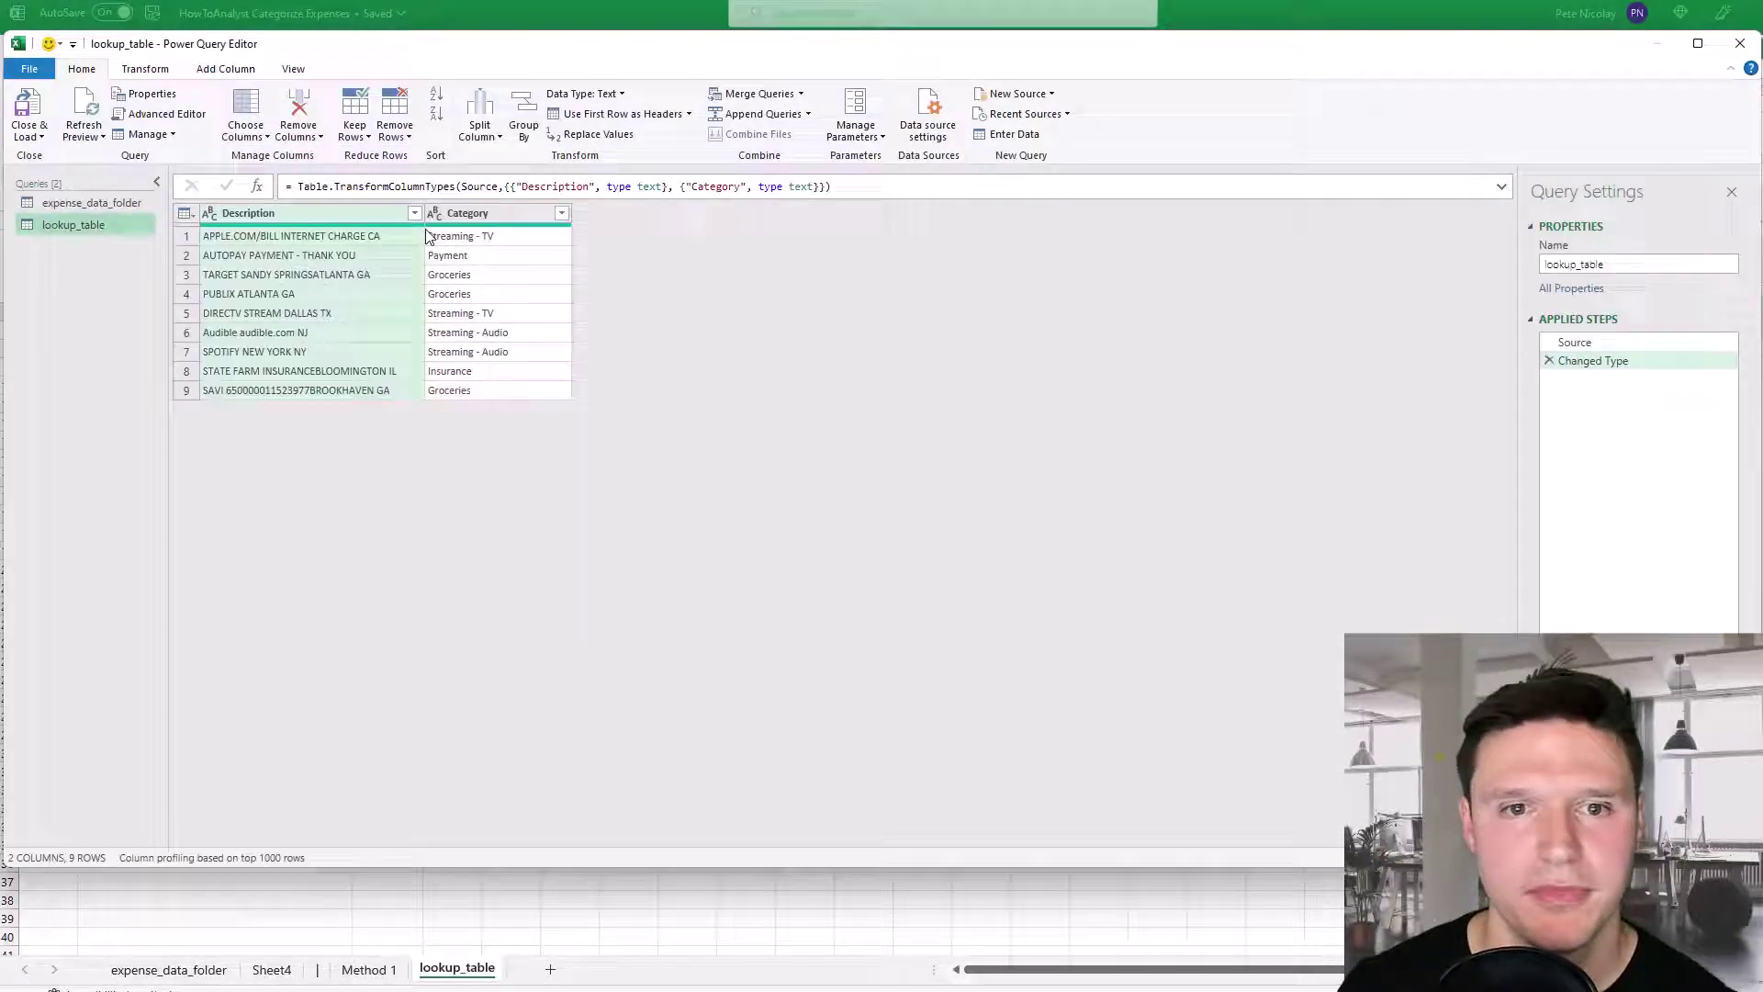
left_click(22, 108)
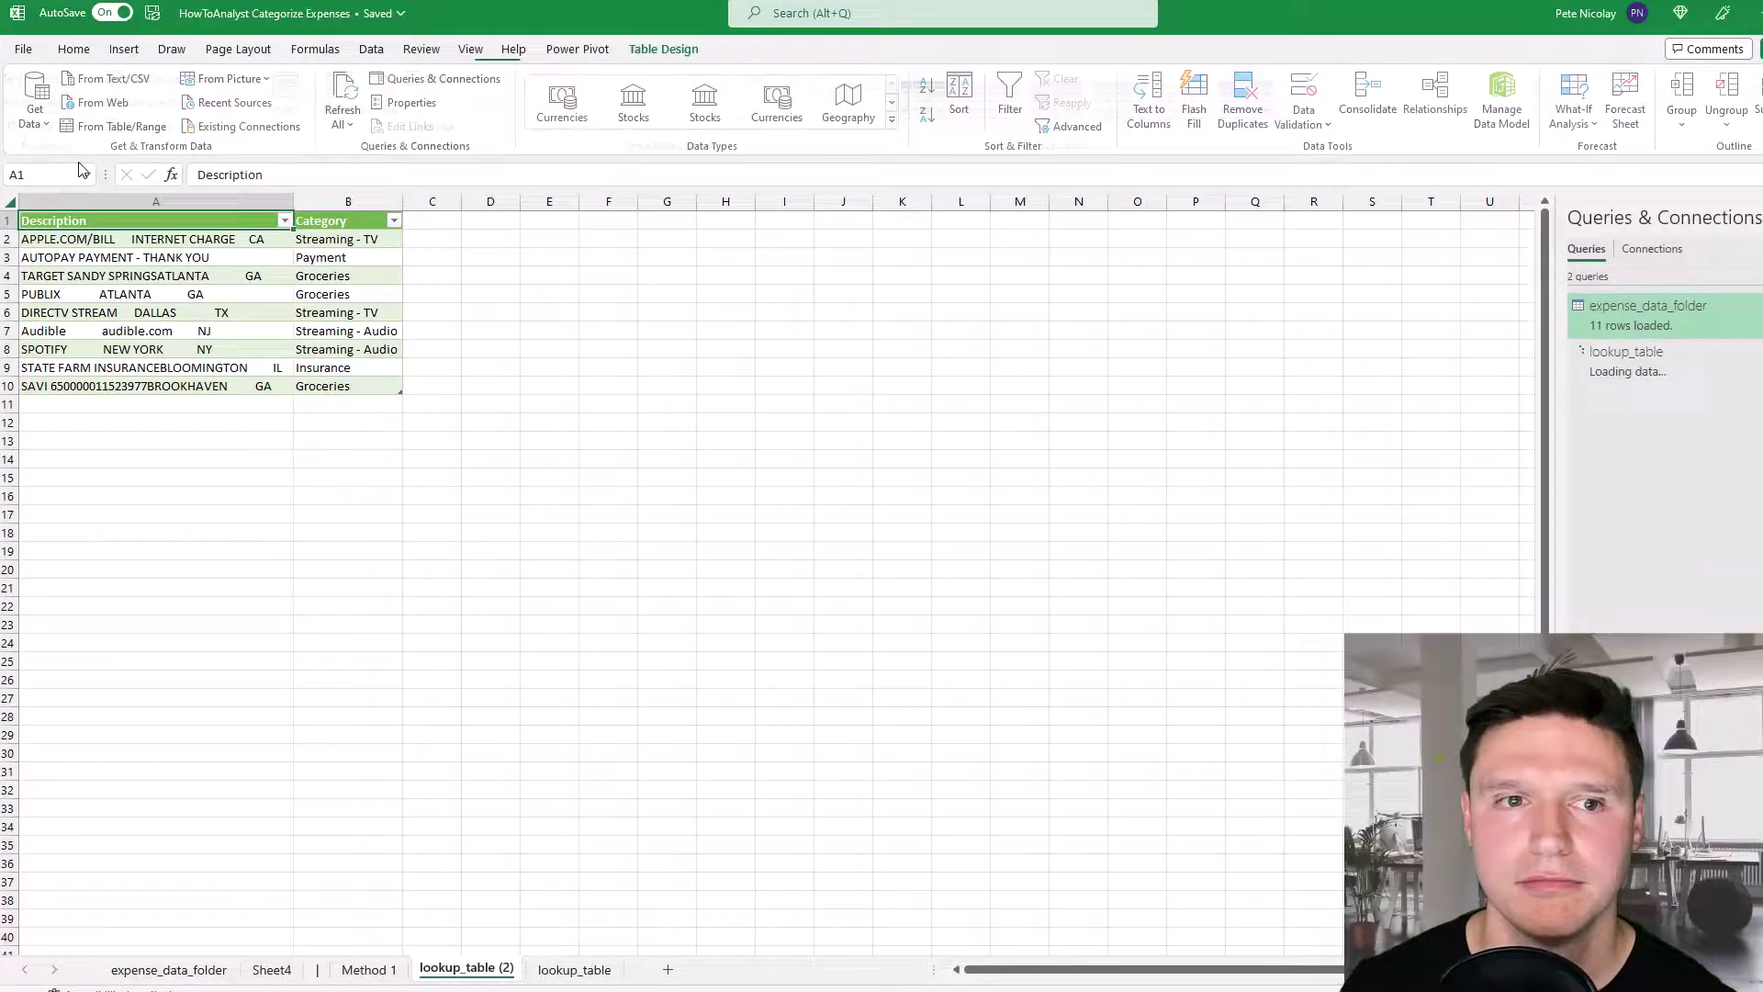
left_click(271, 971)
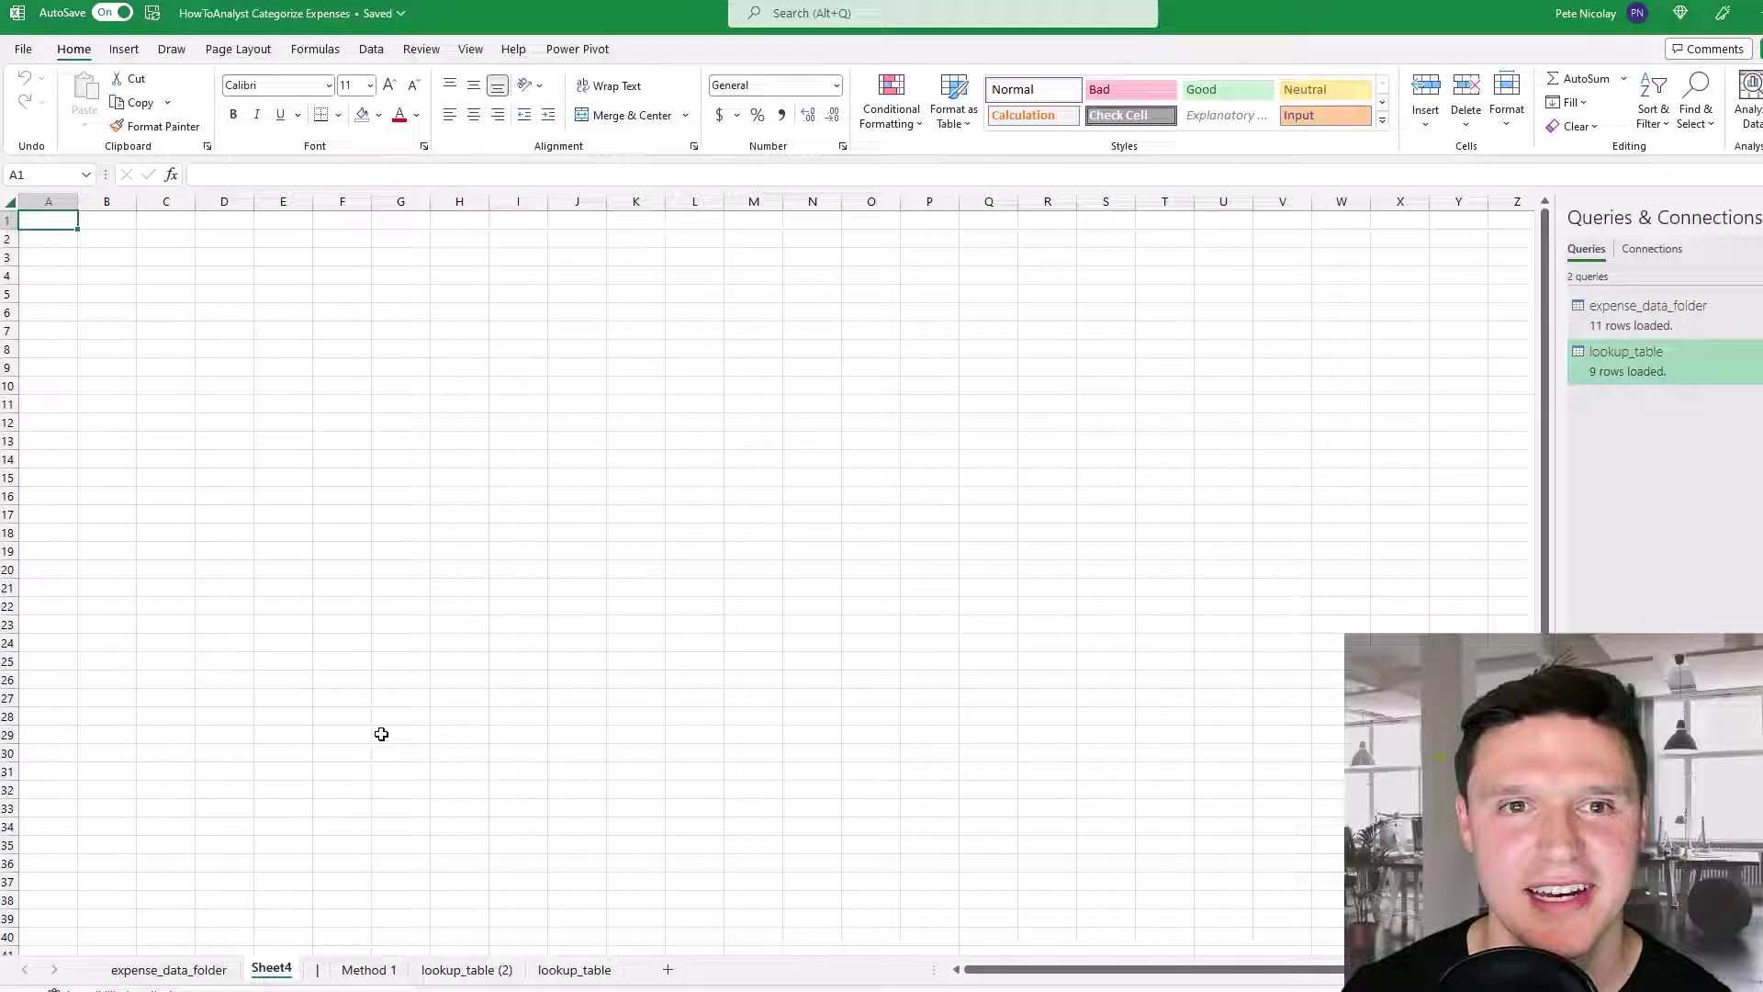
Step: Merge expense_data_folder with lookup_table, matching on the Description column of each
left_click(371, 49)
left_click(35, 109)
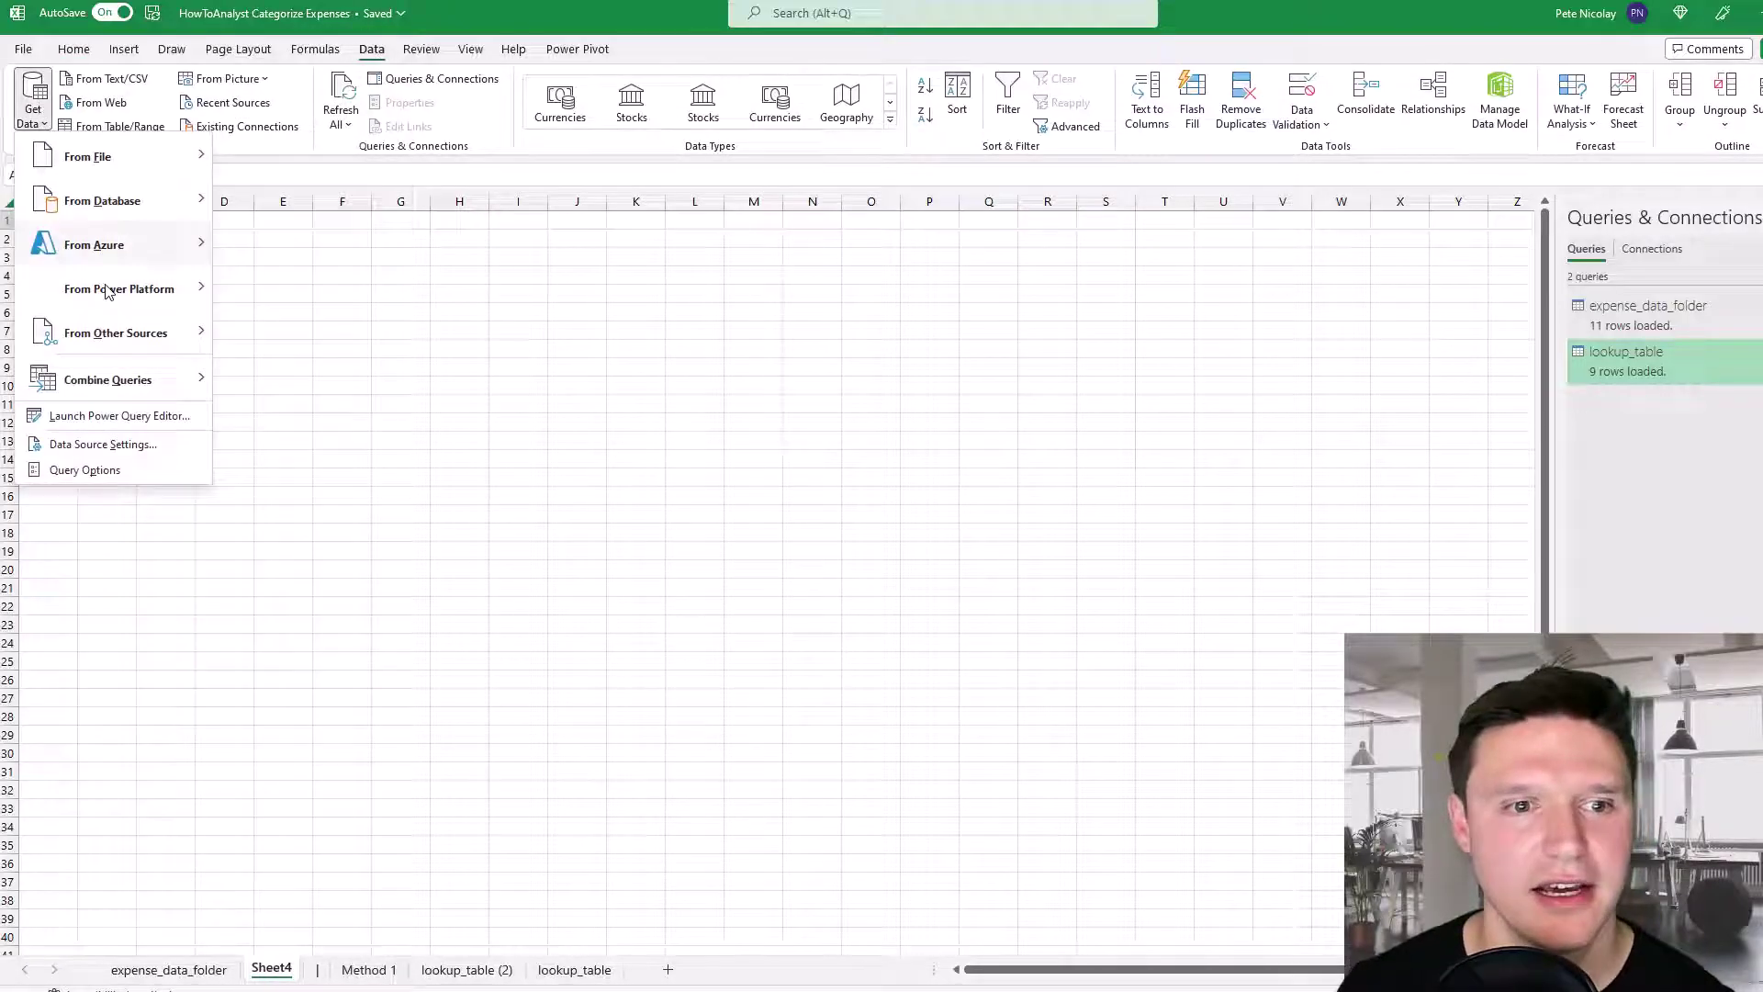
mouse_move(161, 386)
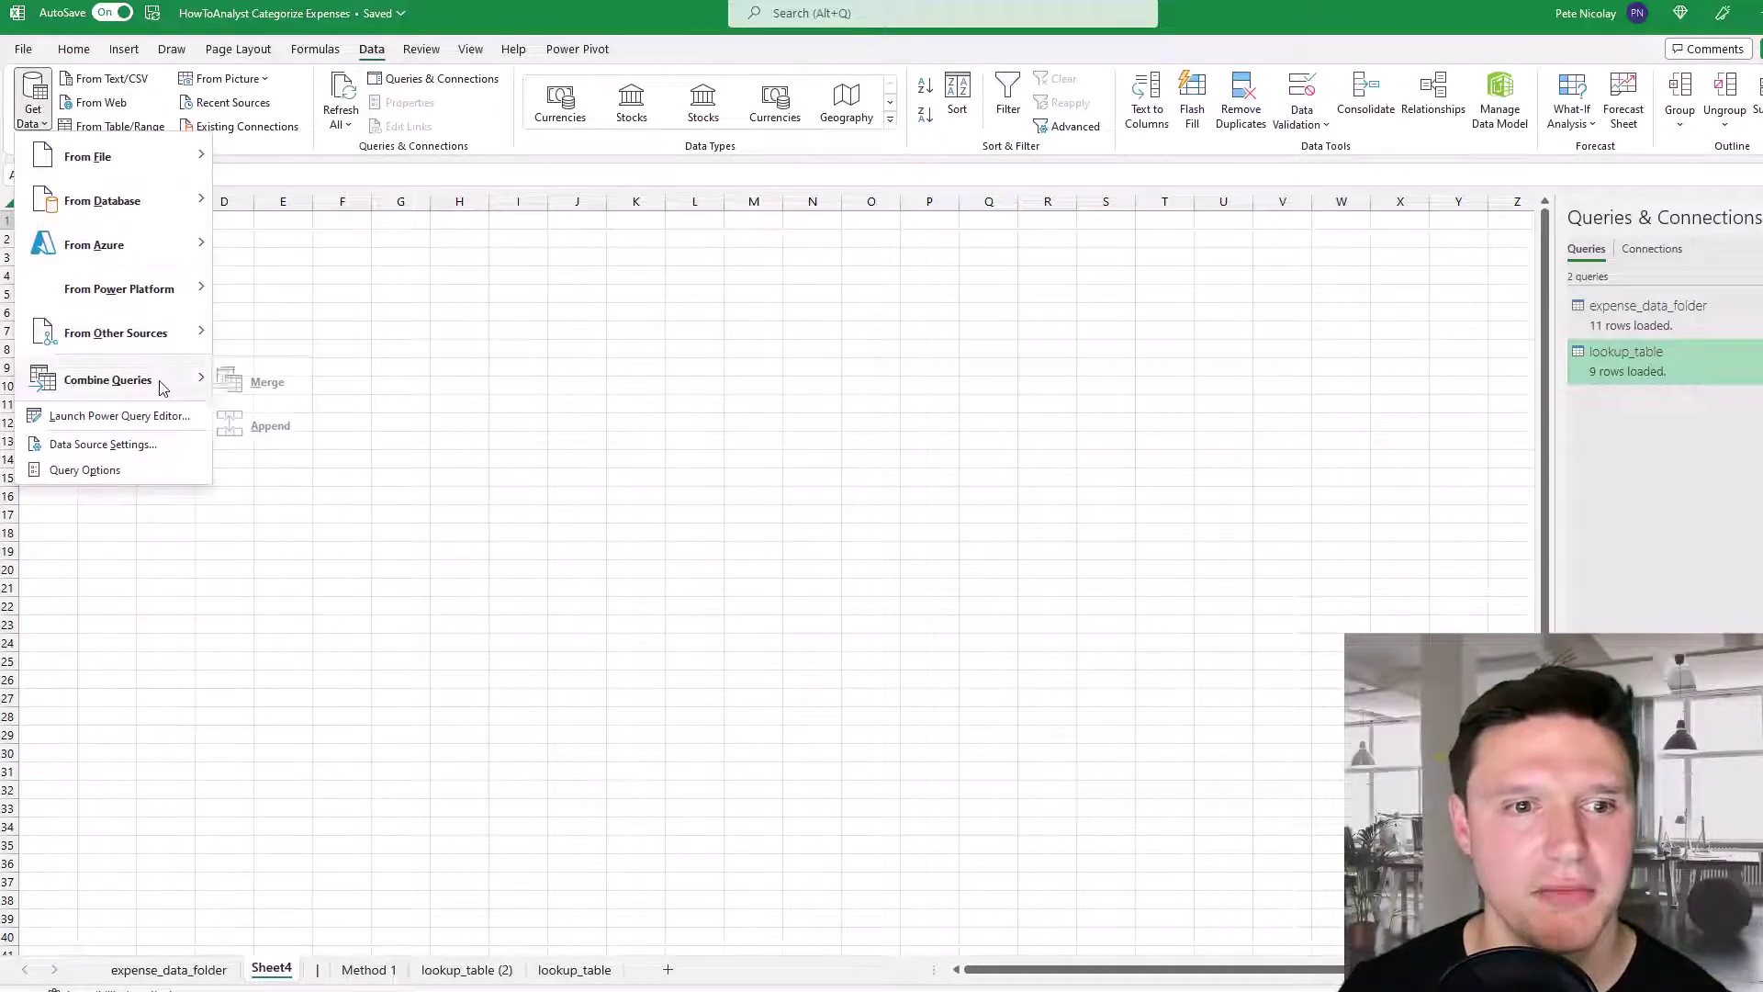
left_click(274, 395)
left_click(684, 309)
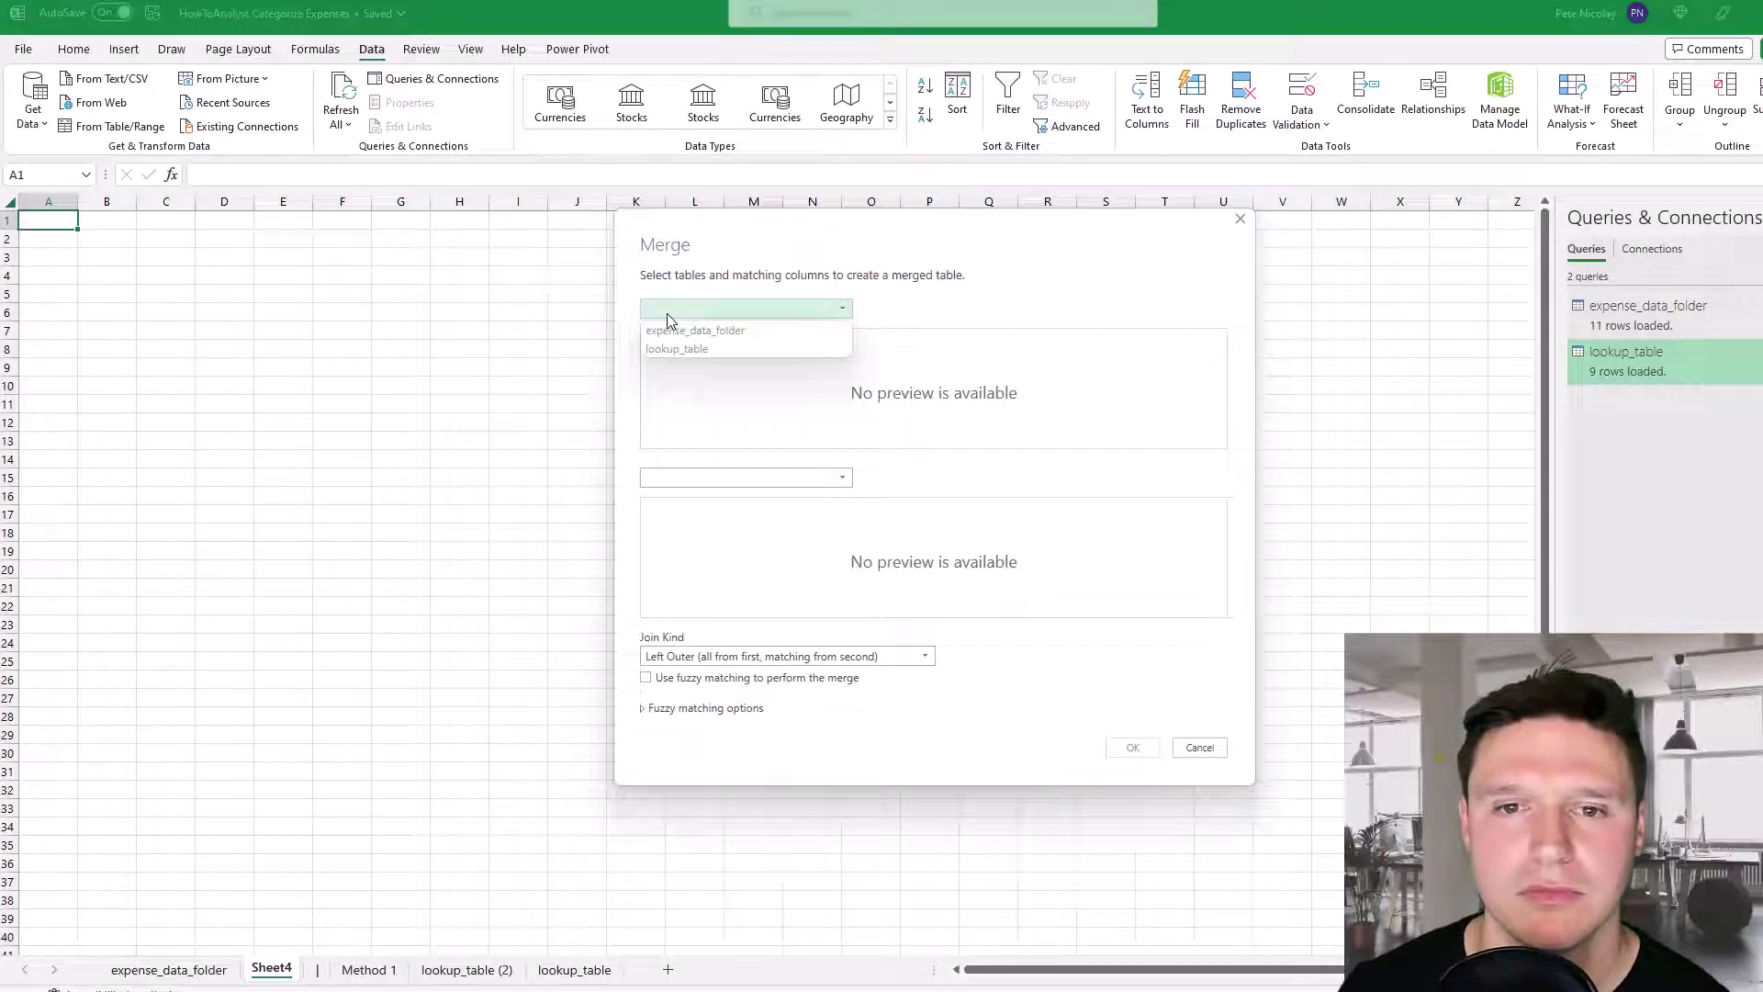
left_click(712, 331)
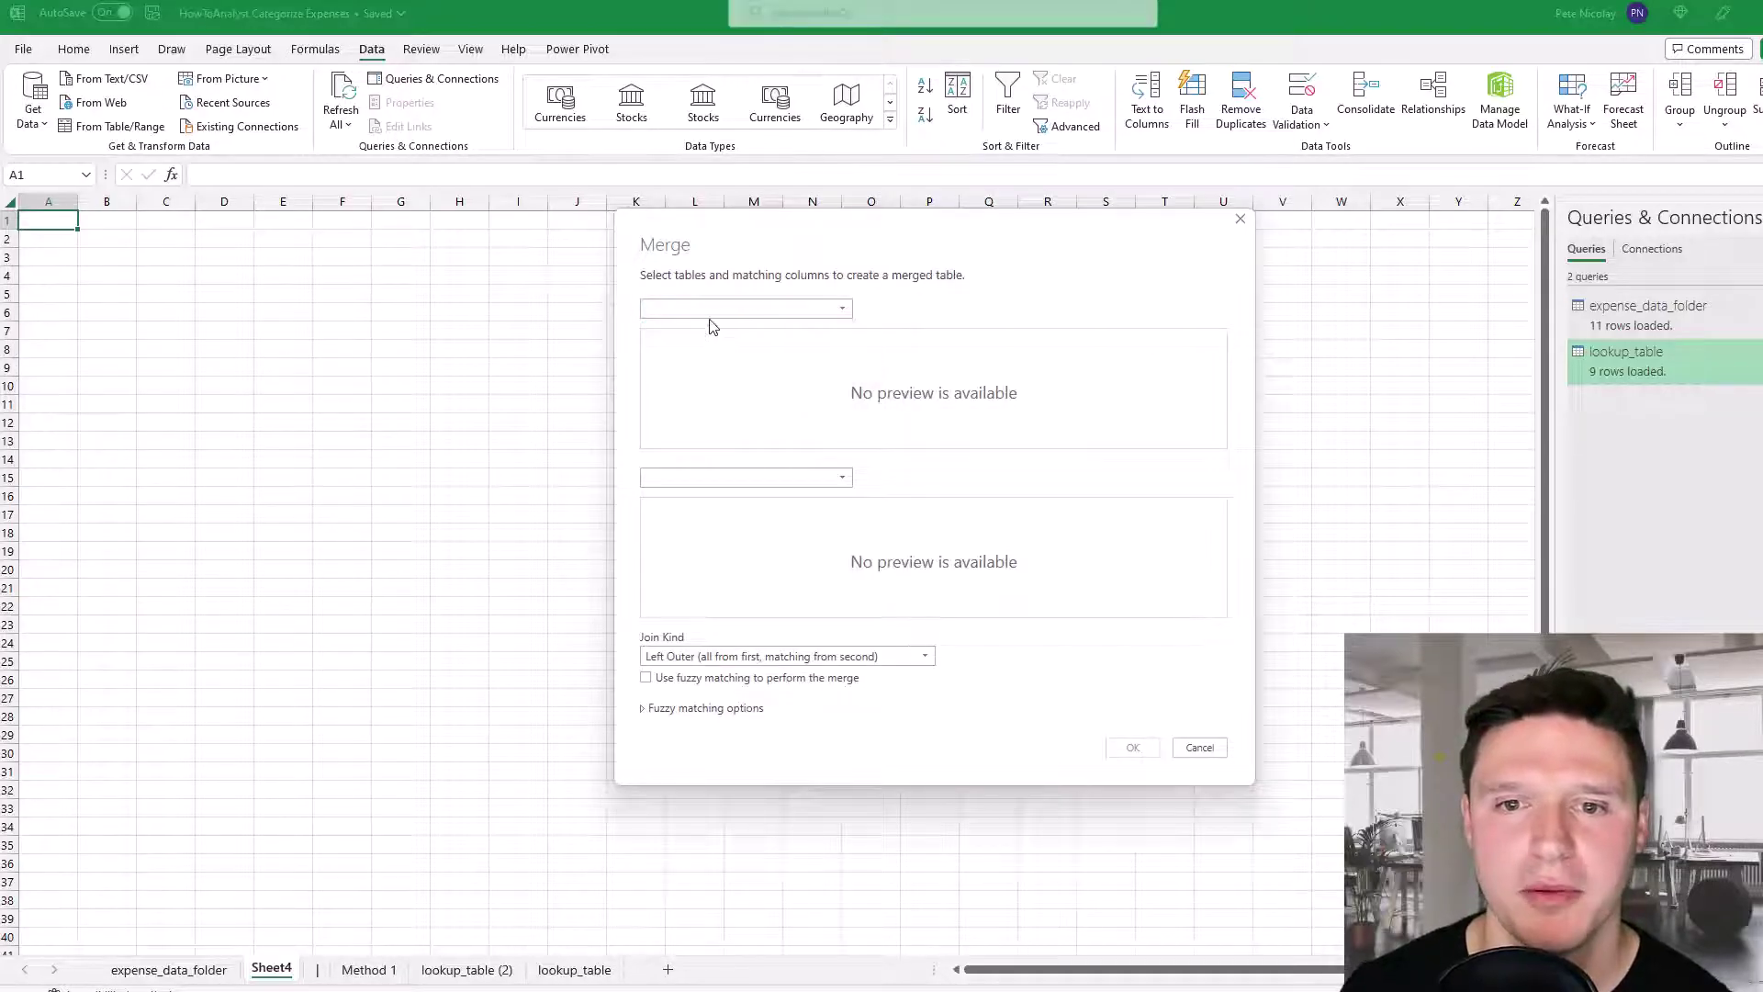
left_click(717, 479)
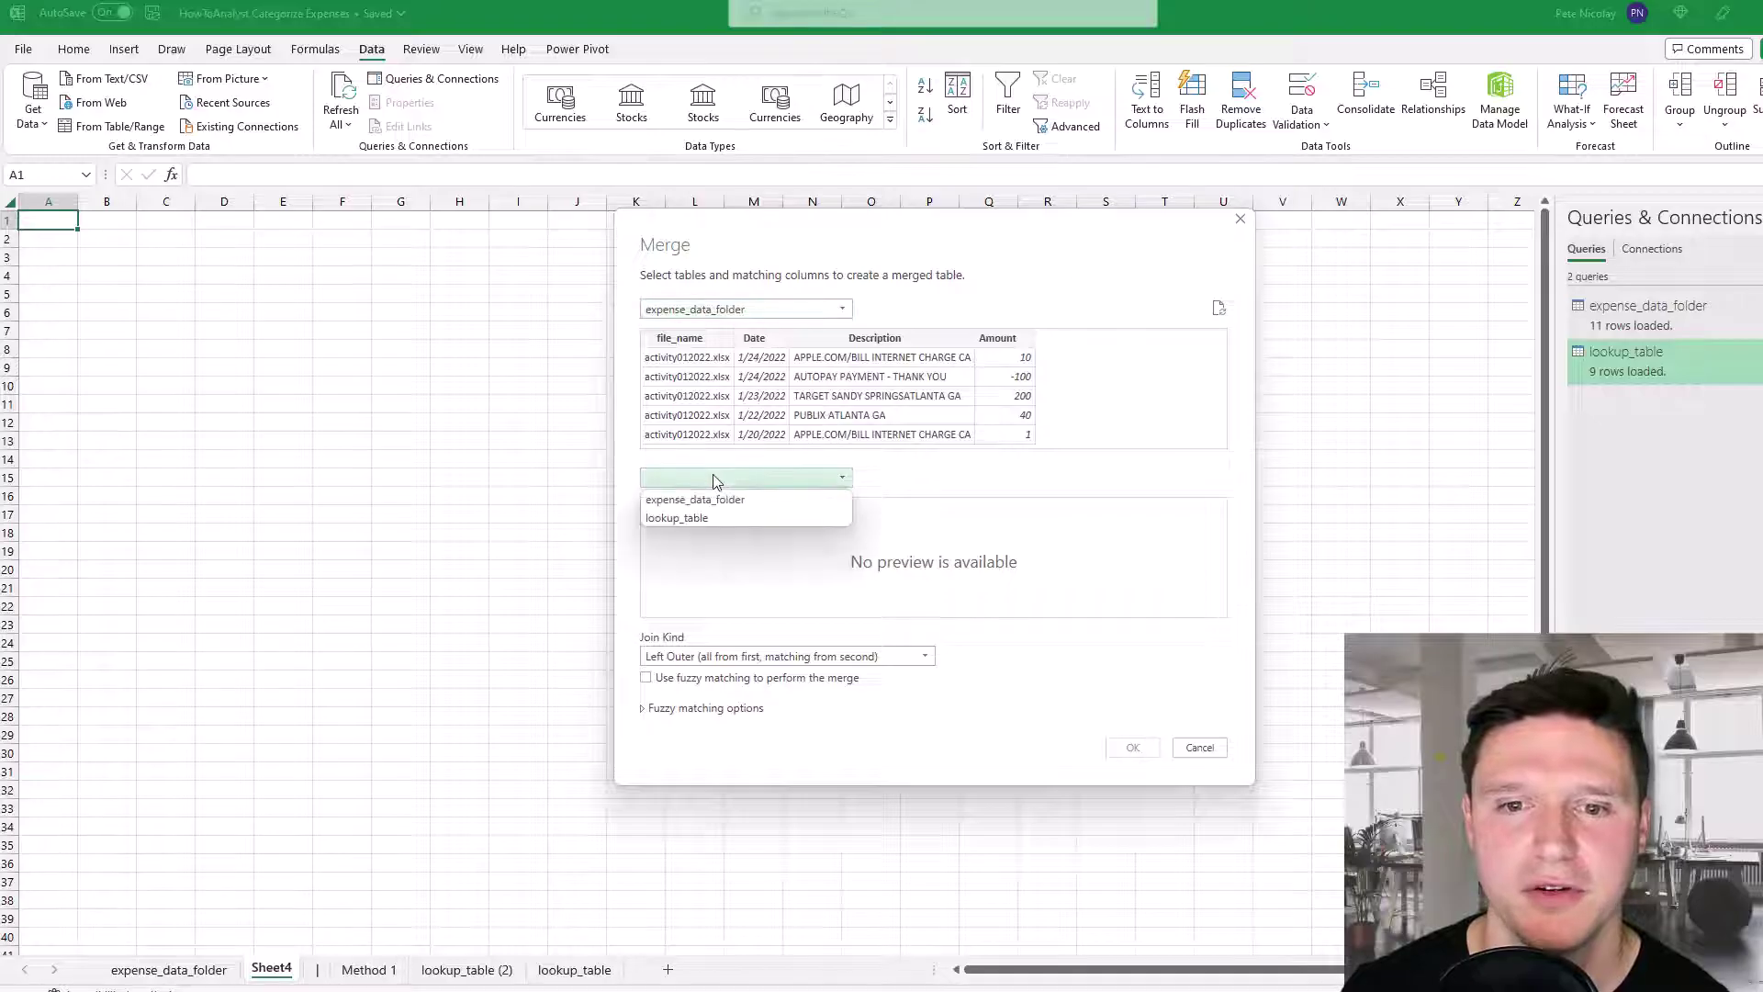
left_click(667, 516)
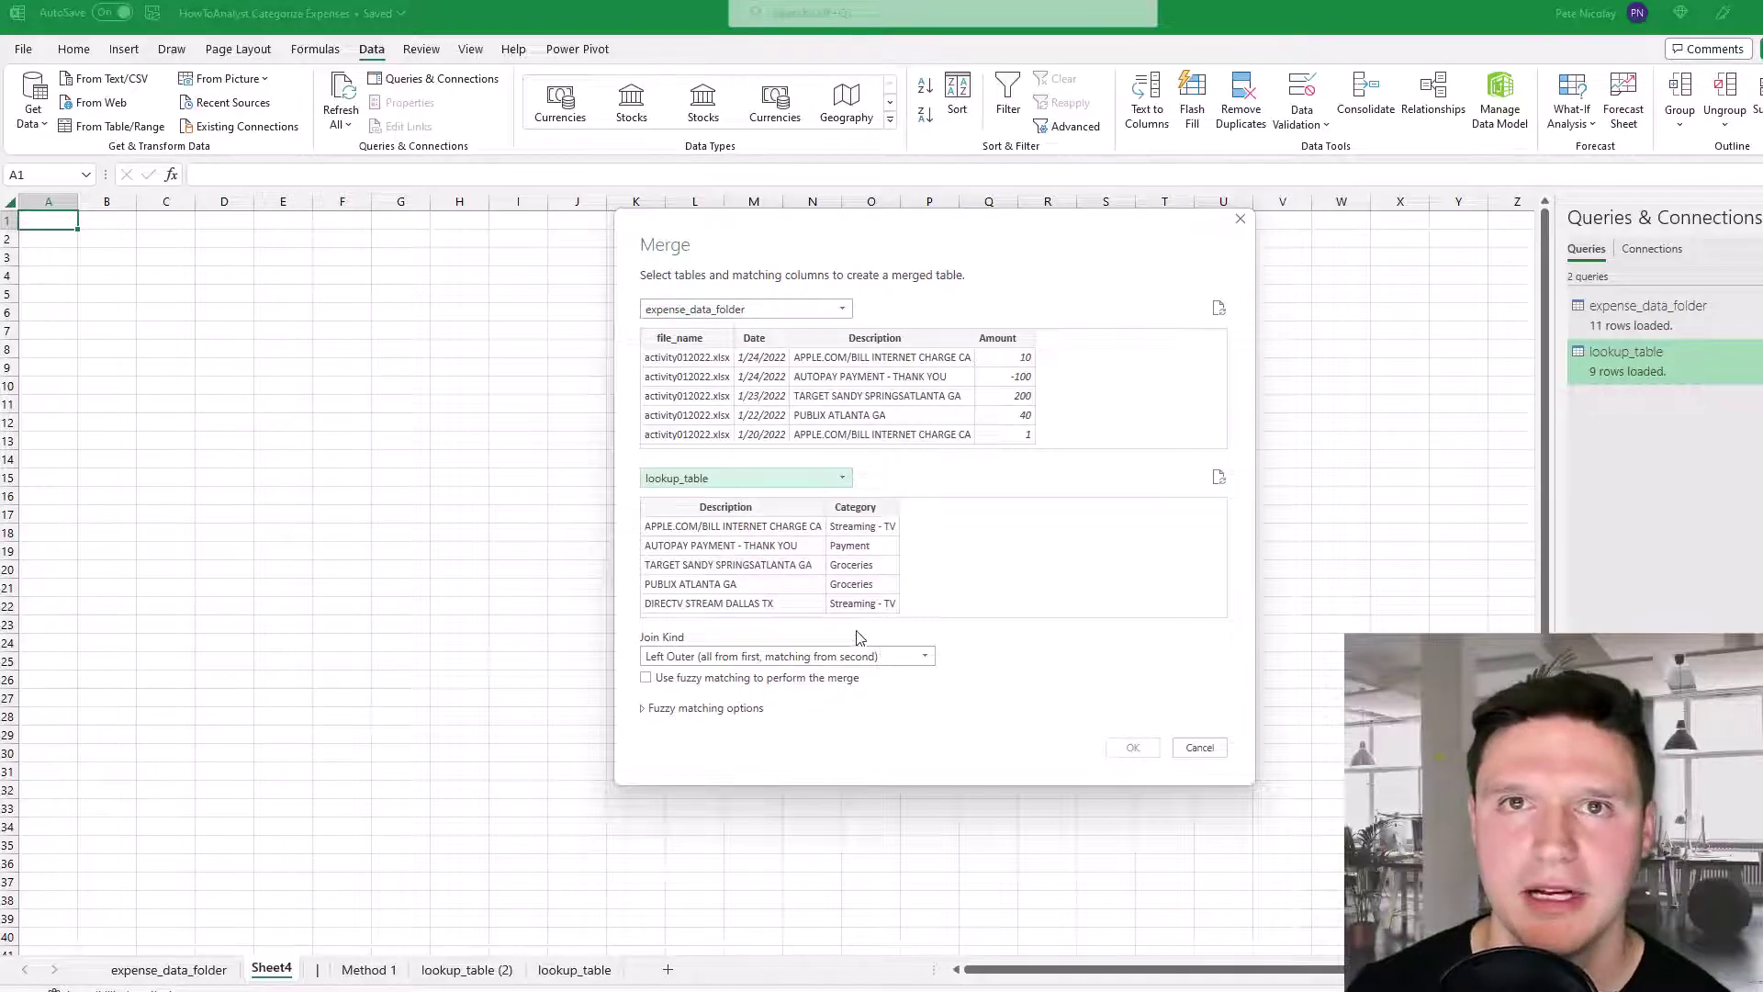
left_click(877, 338)
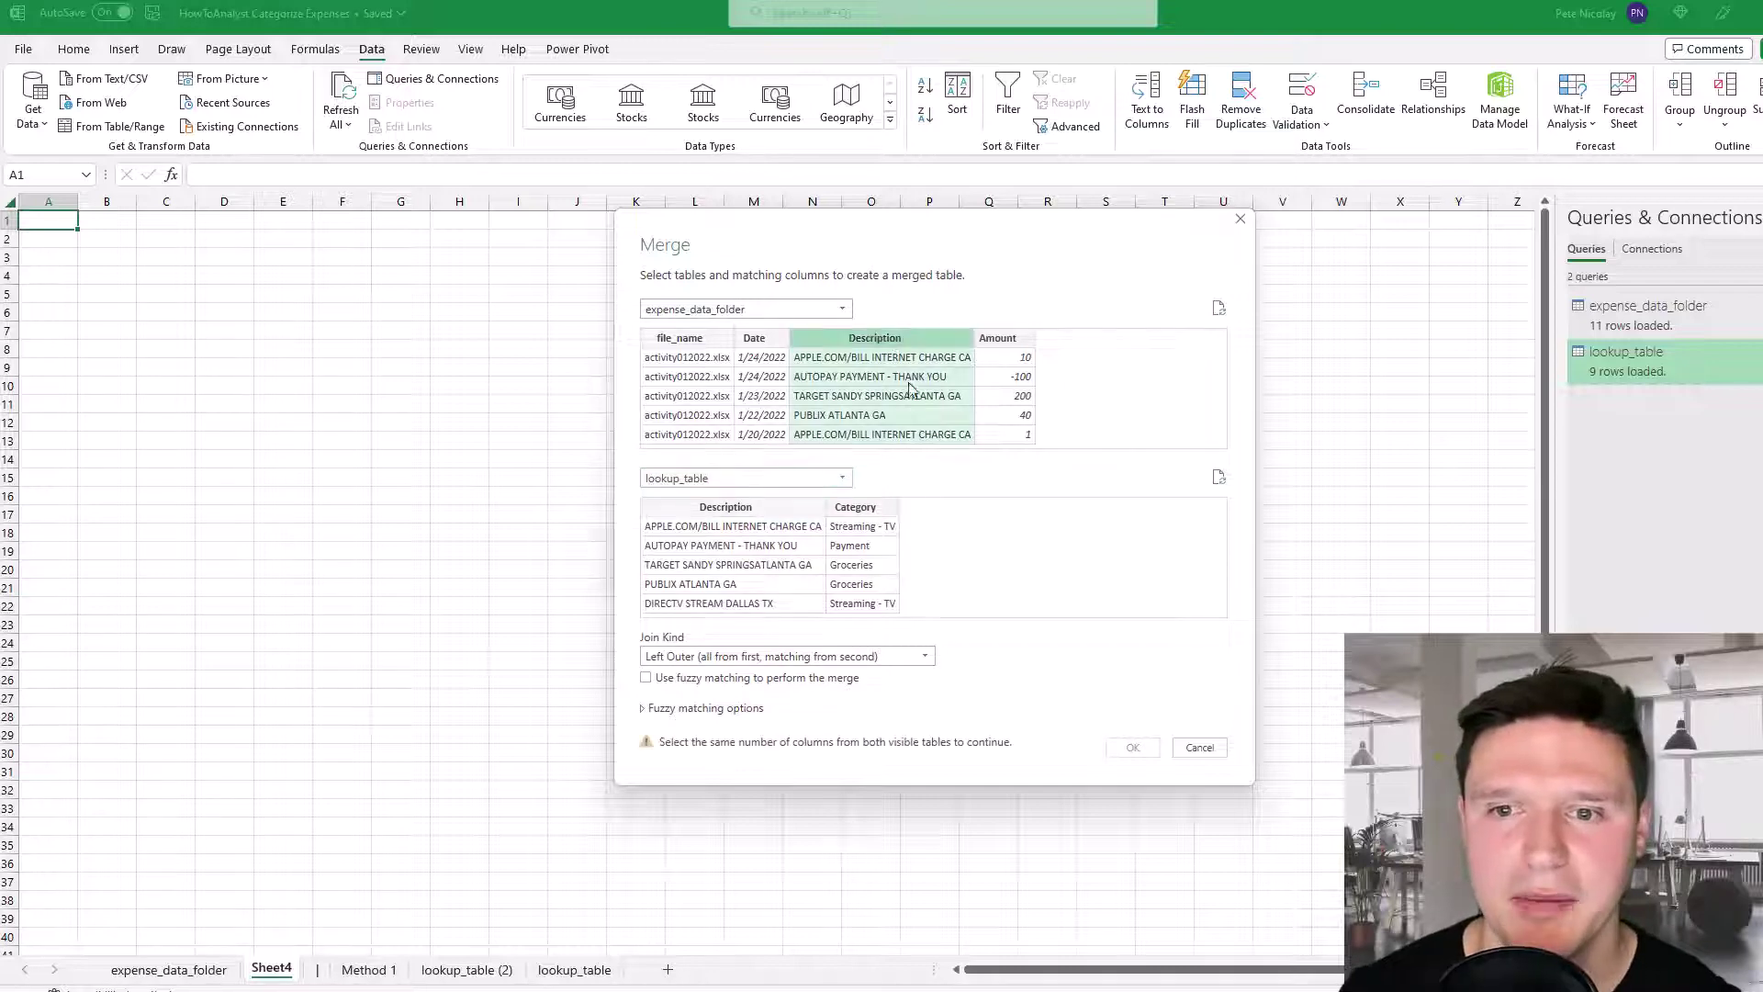
left_click(770, 508)
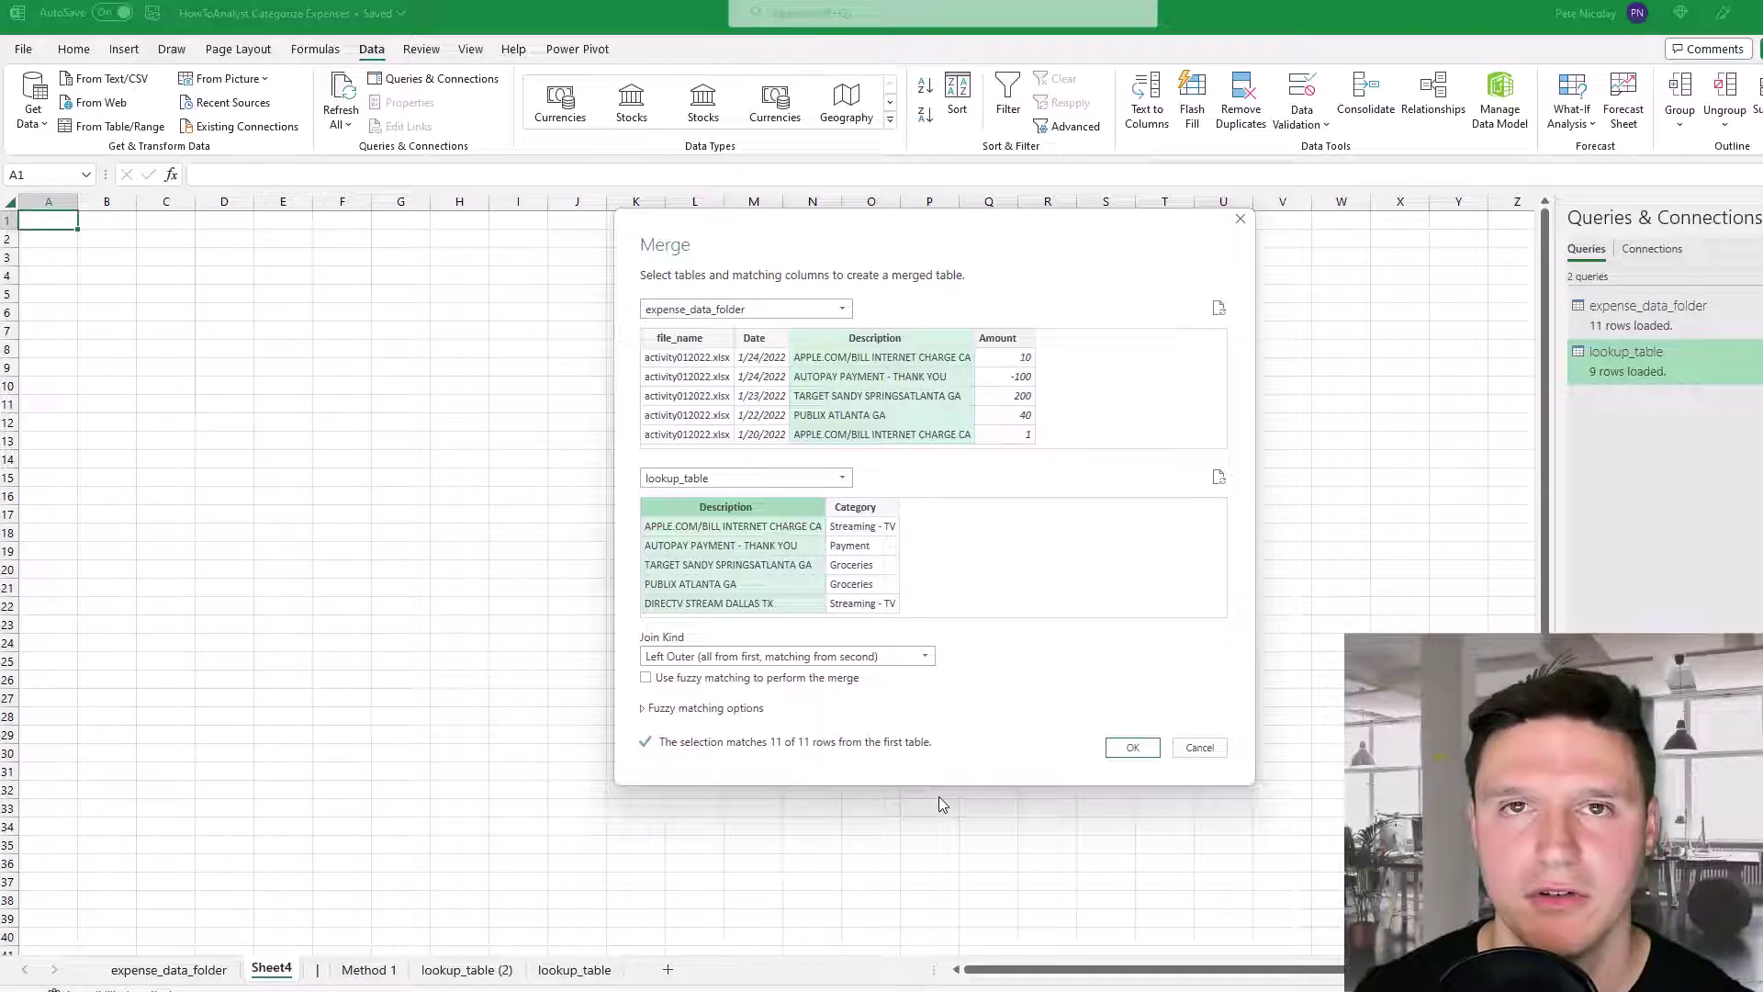
left_click(1133, 747)
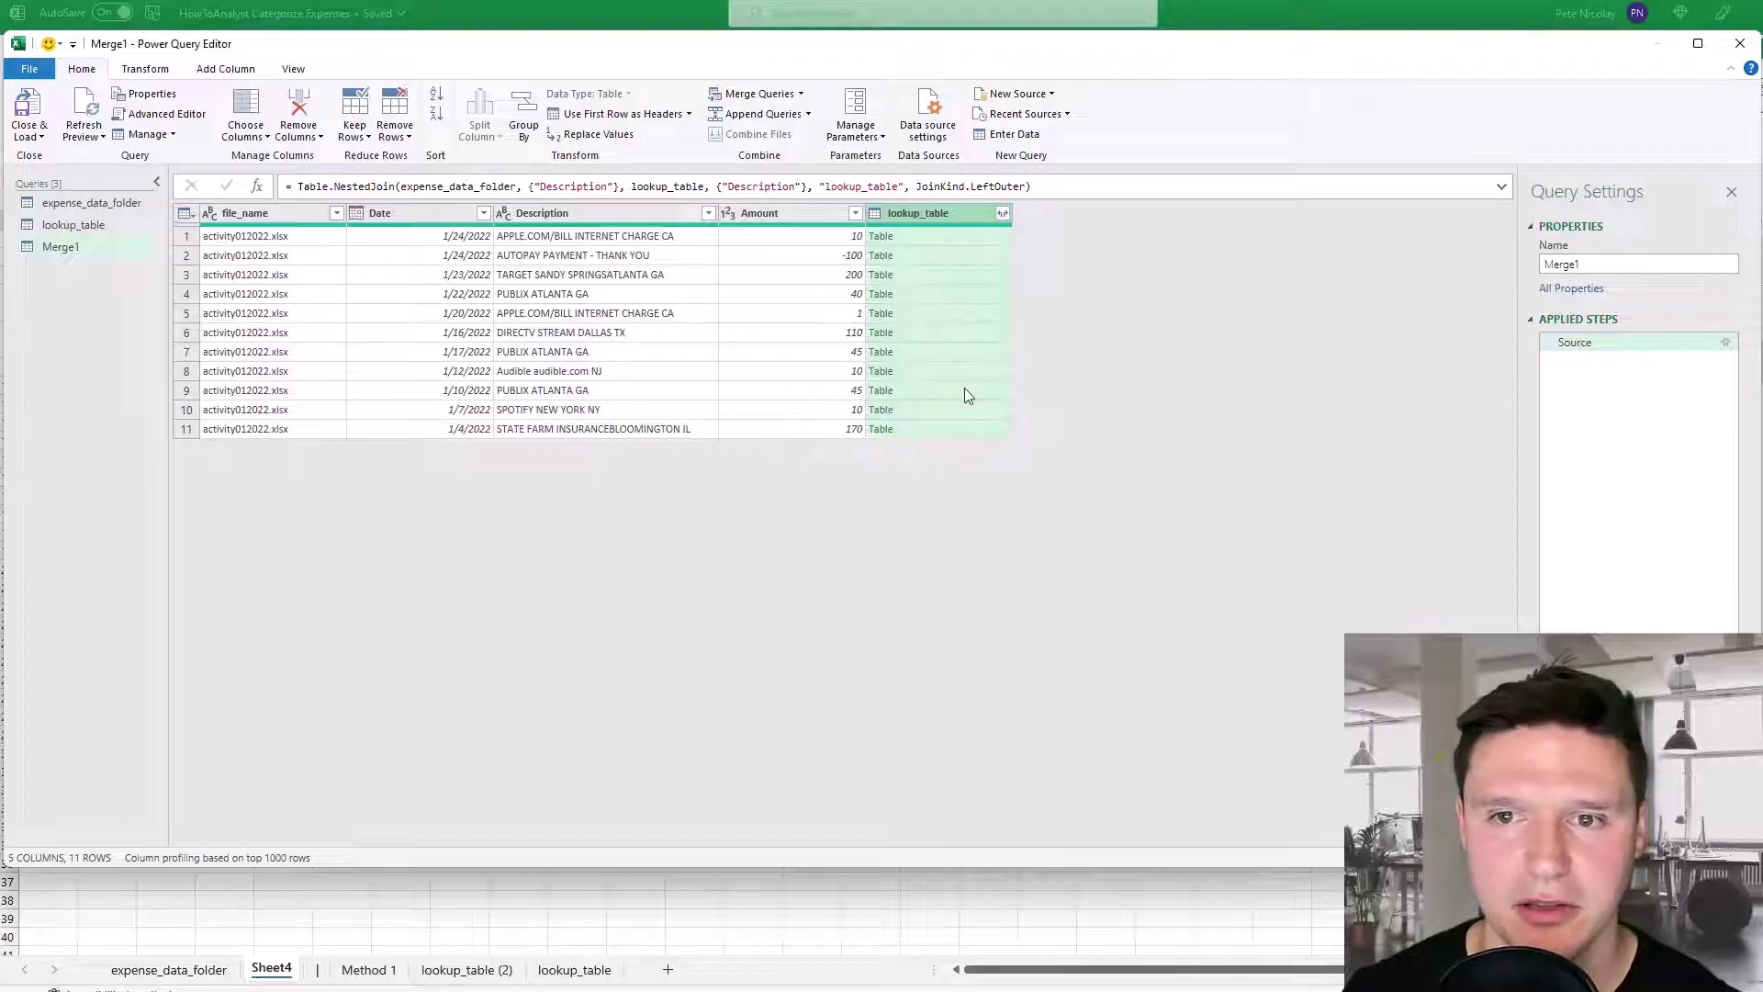
Step: Expand only Category from the lookup_table column, rename the query spend_by_category, and load it
left_click(1003, 214)
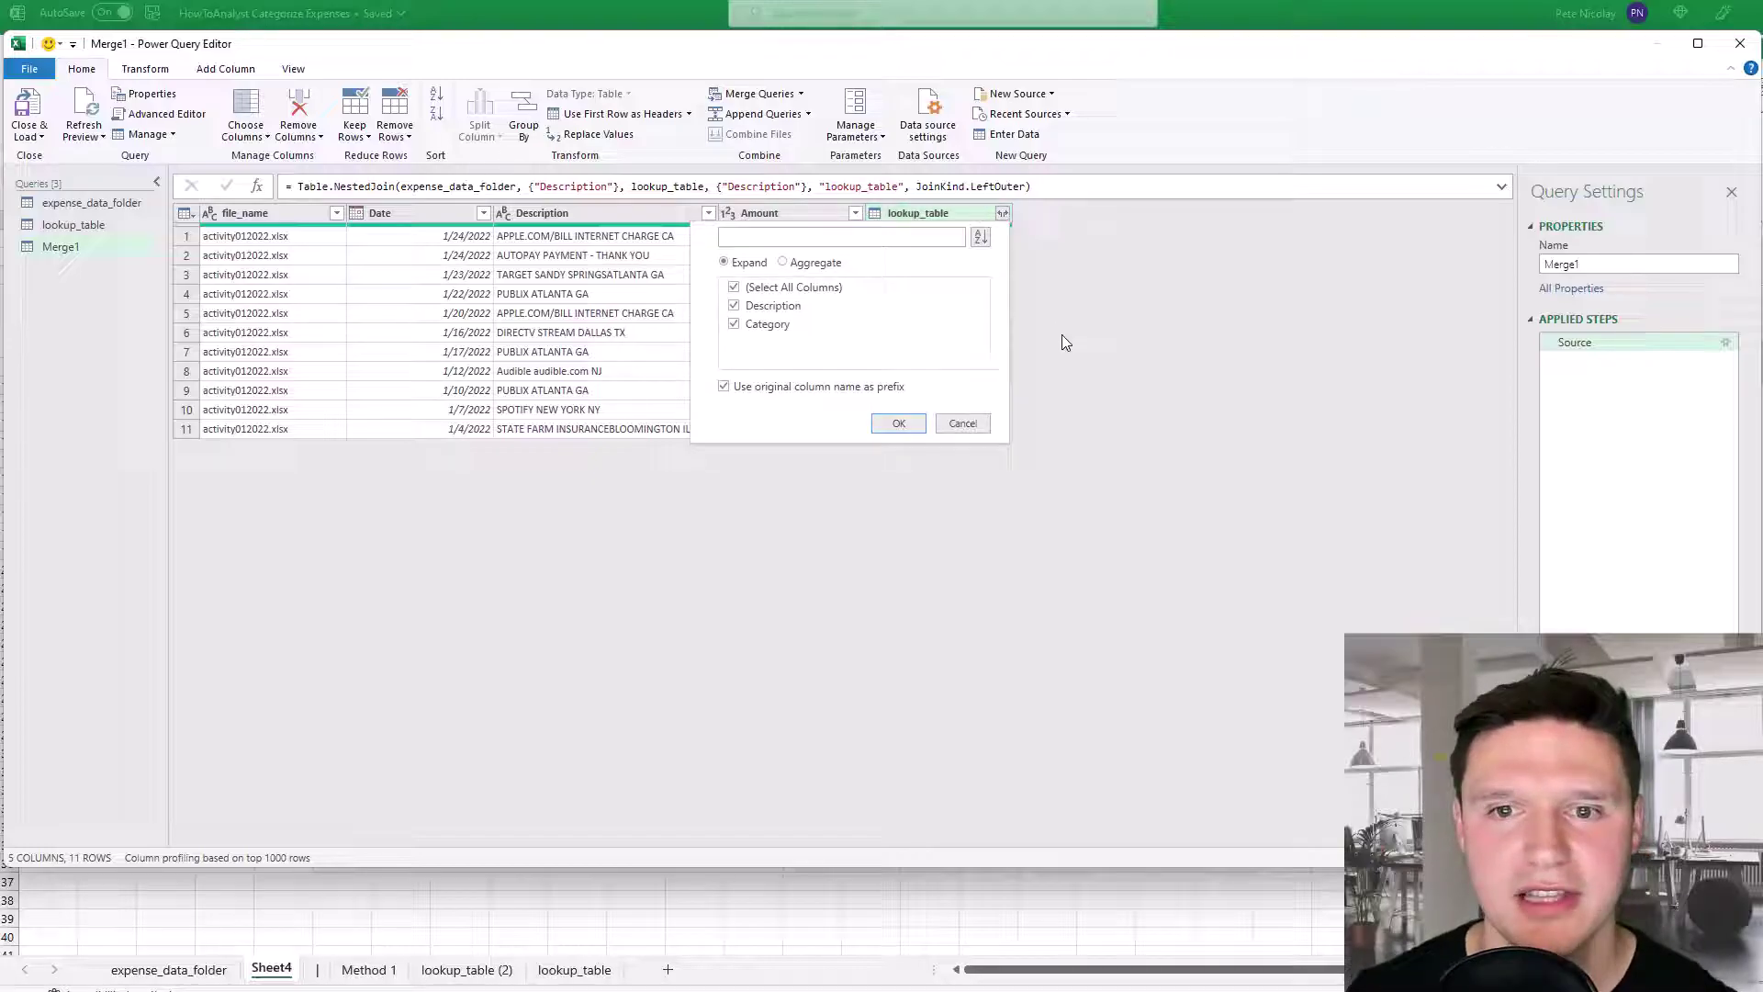
left_click(805, 291)
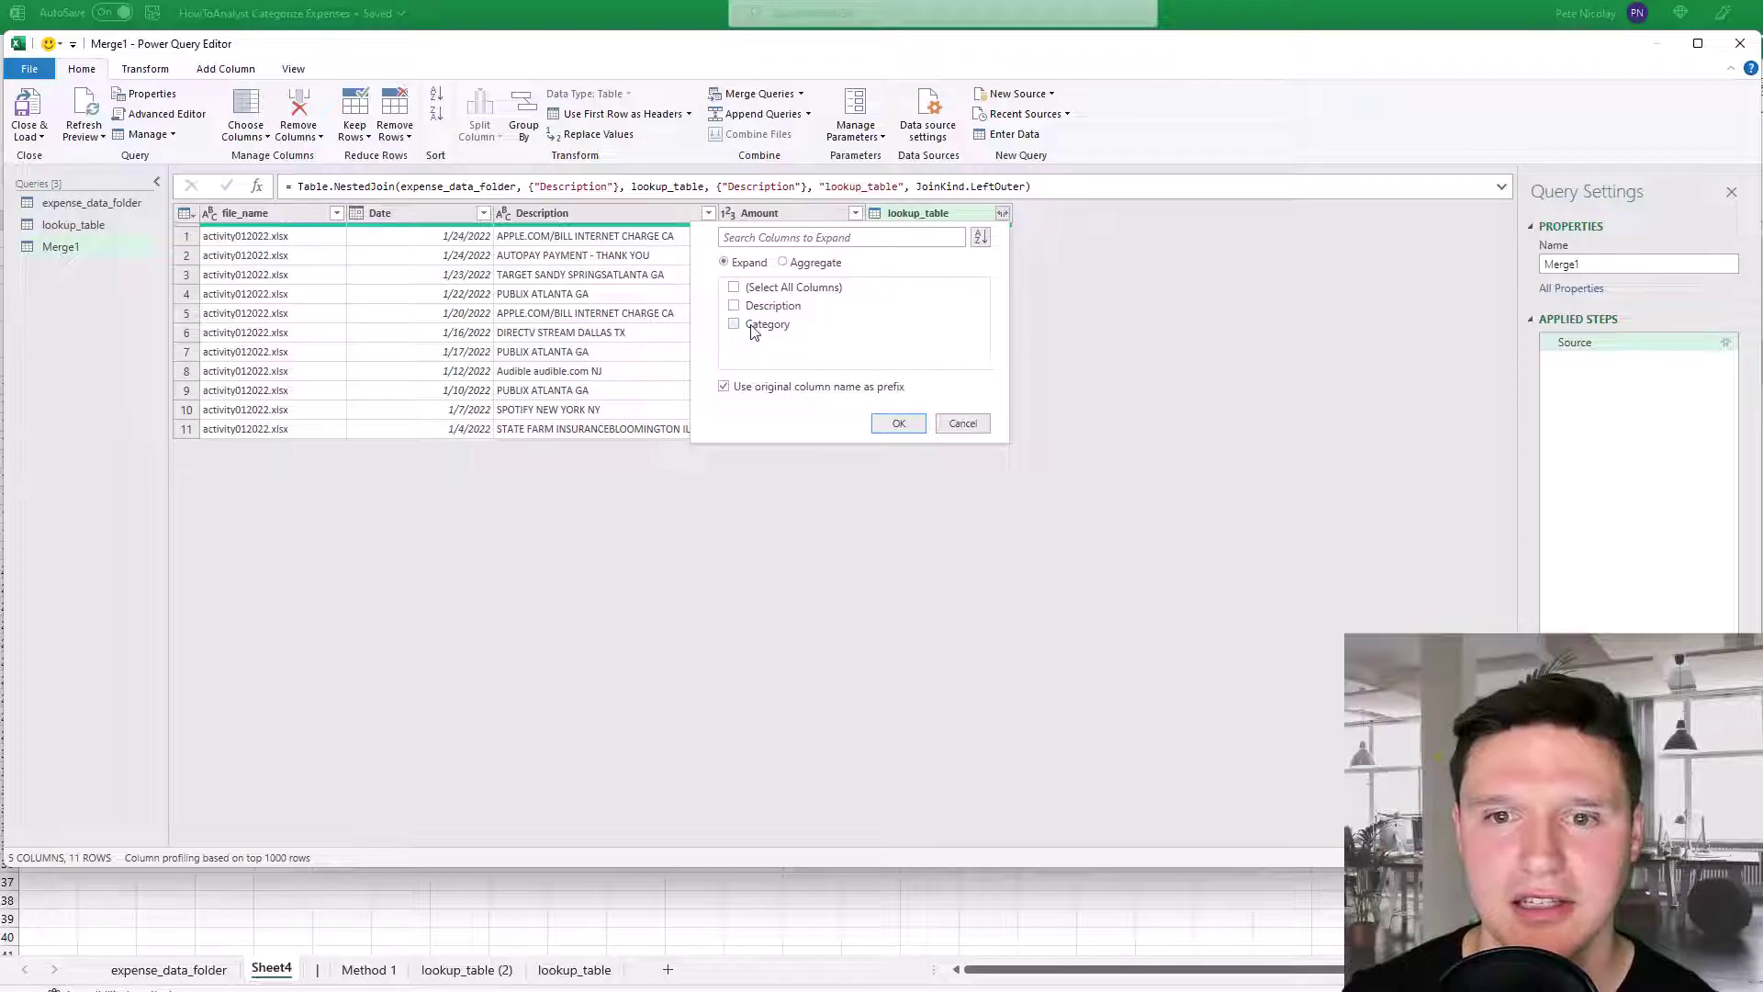
left_click(903, 422)
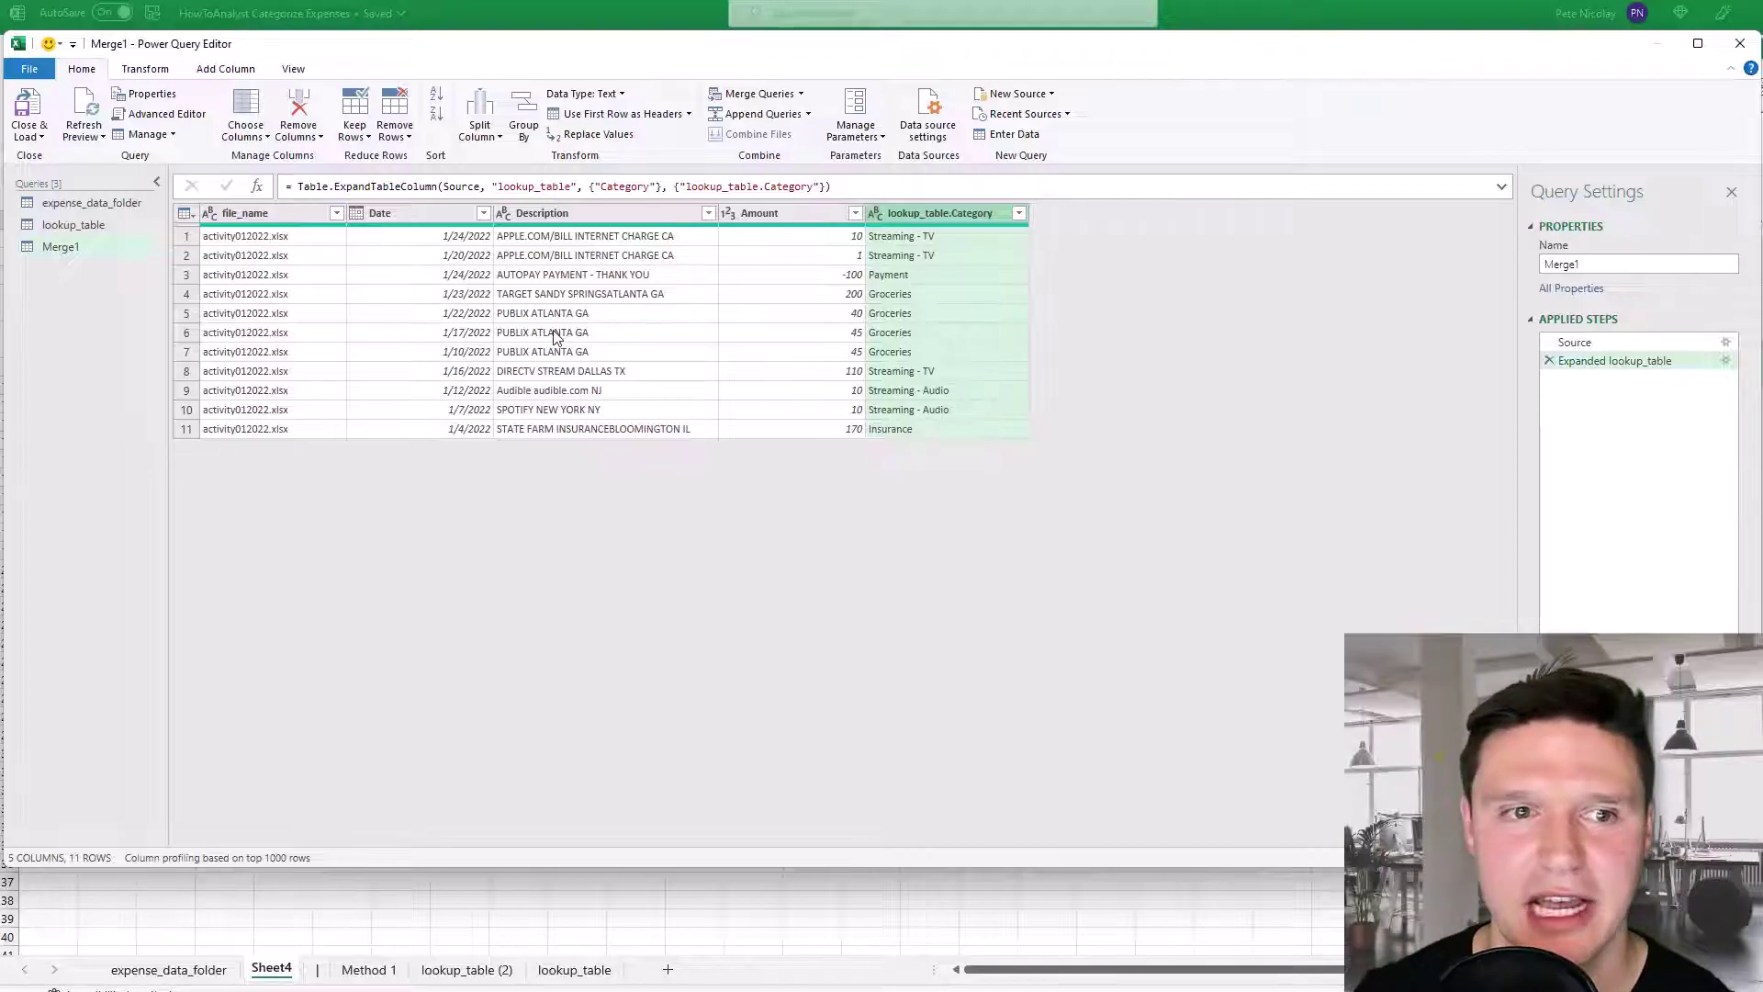
left_click(1616, 264)
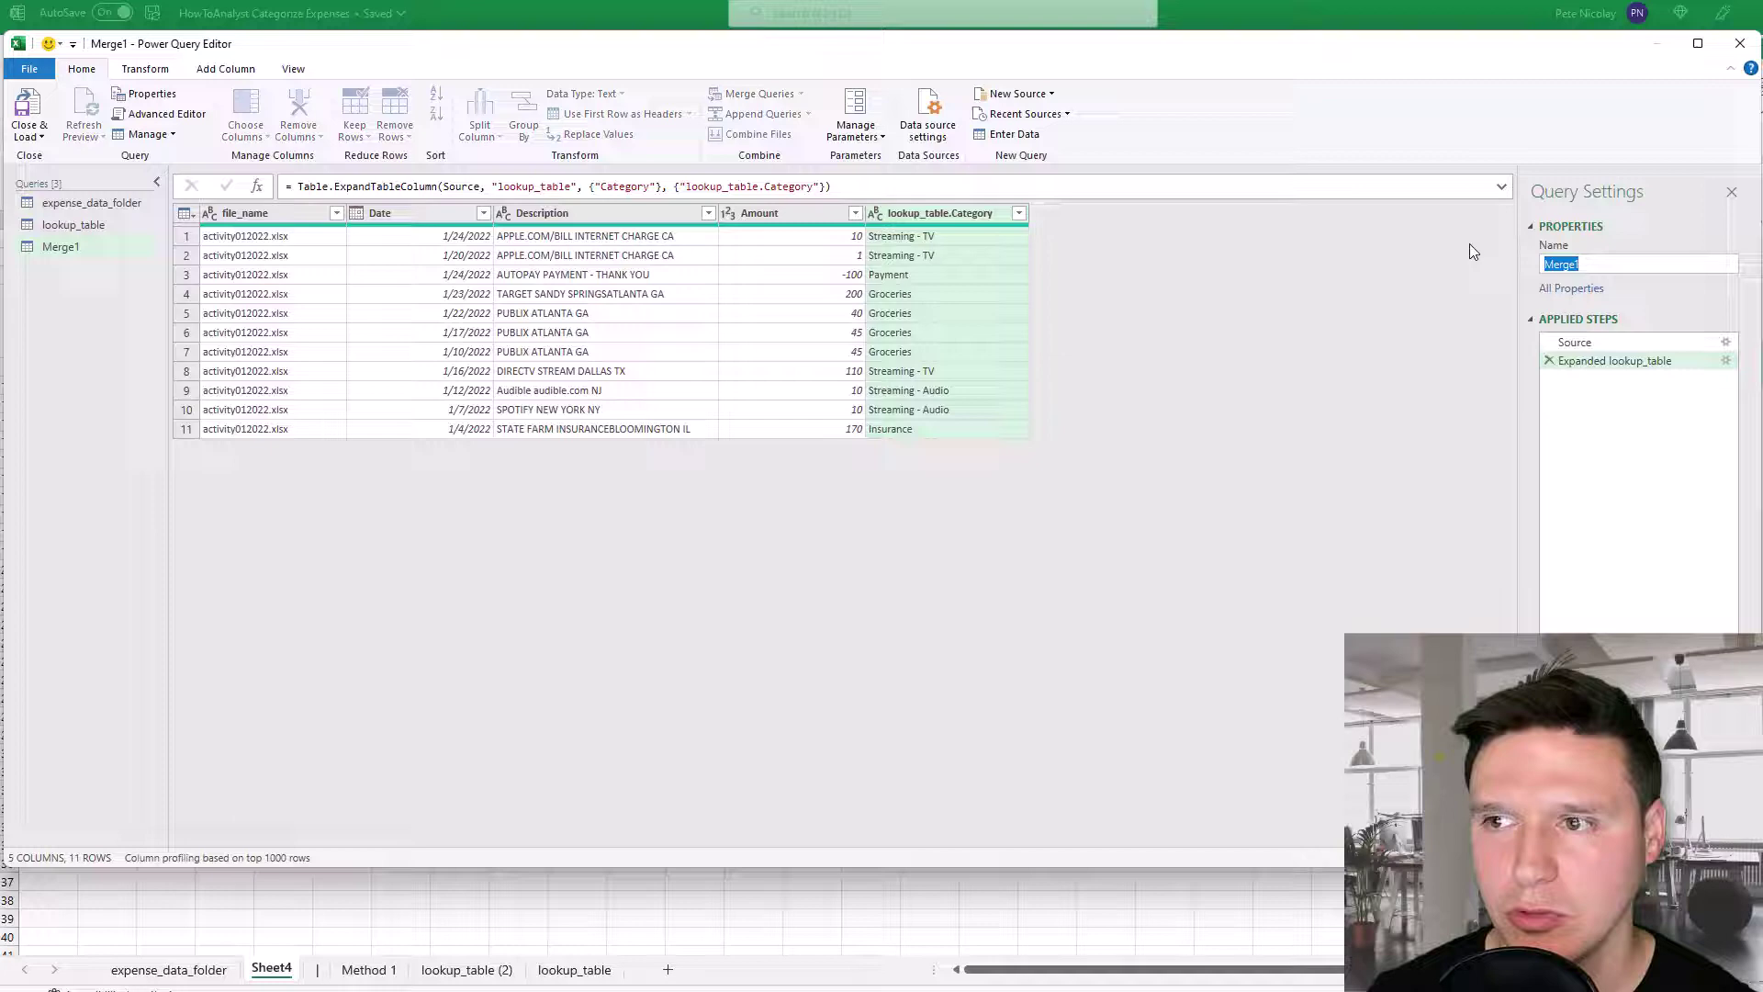
type("spend_")
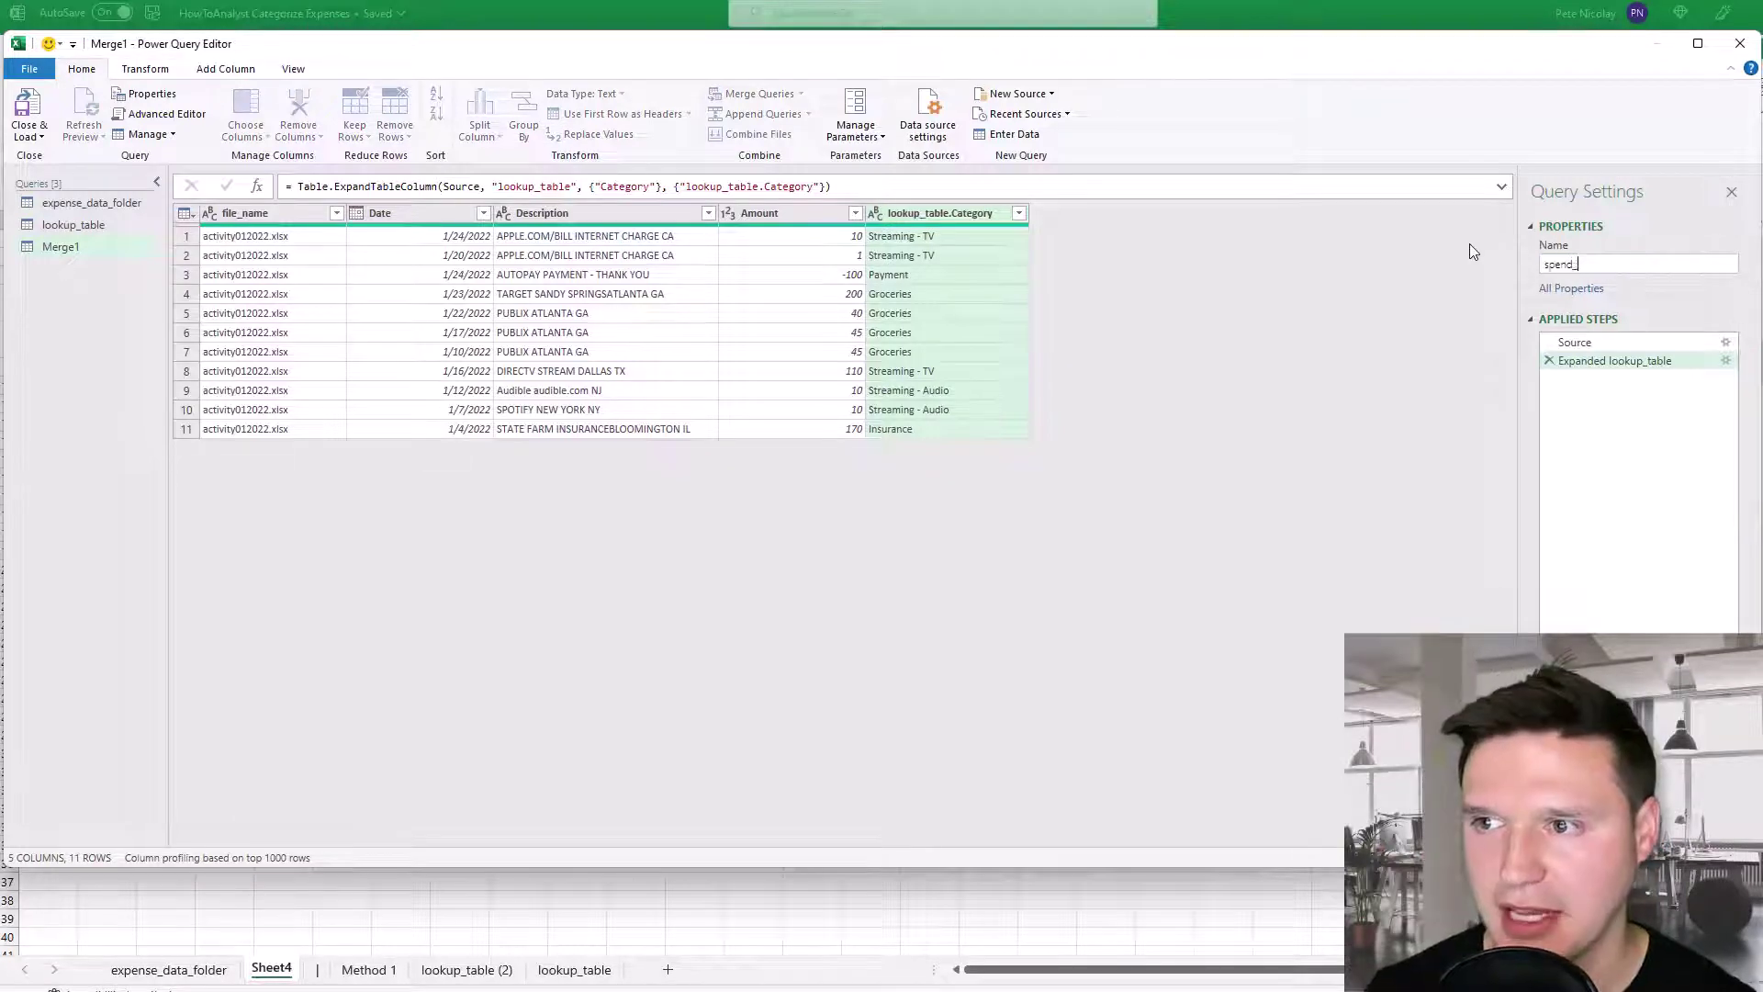
type("by_category")
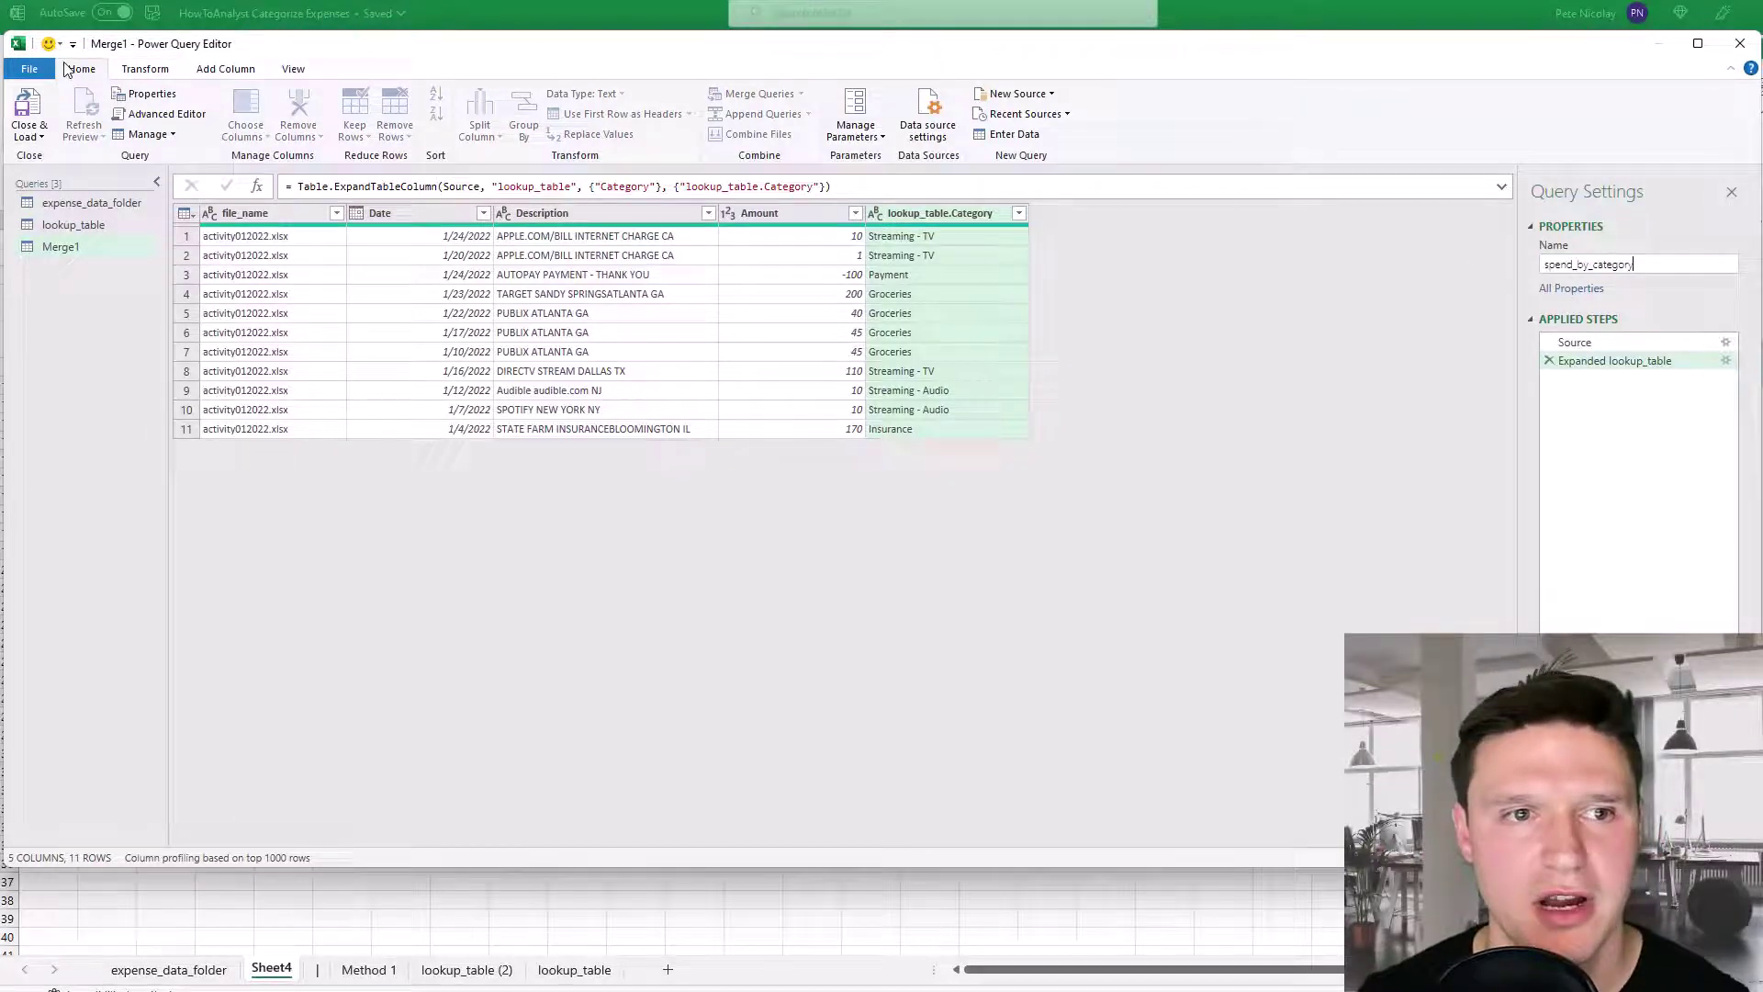
left_click(29, 112)
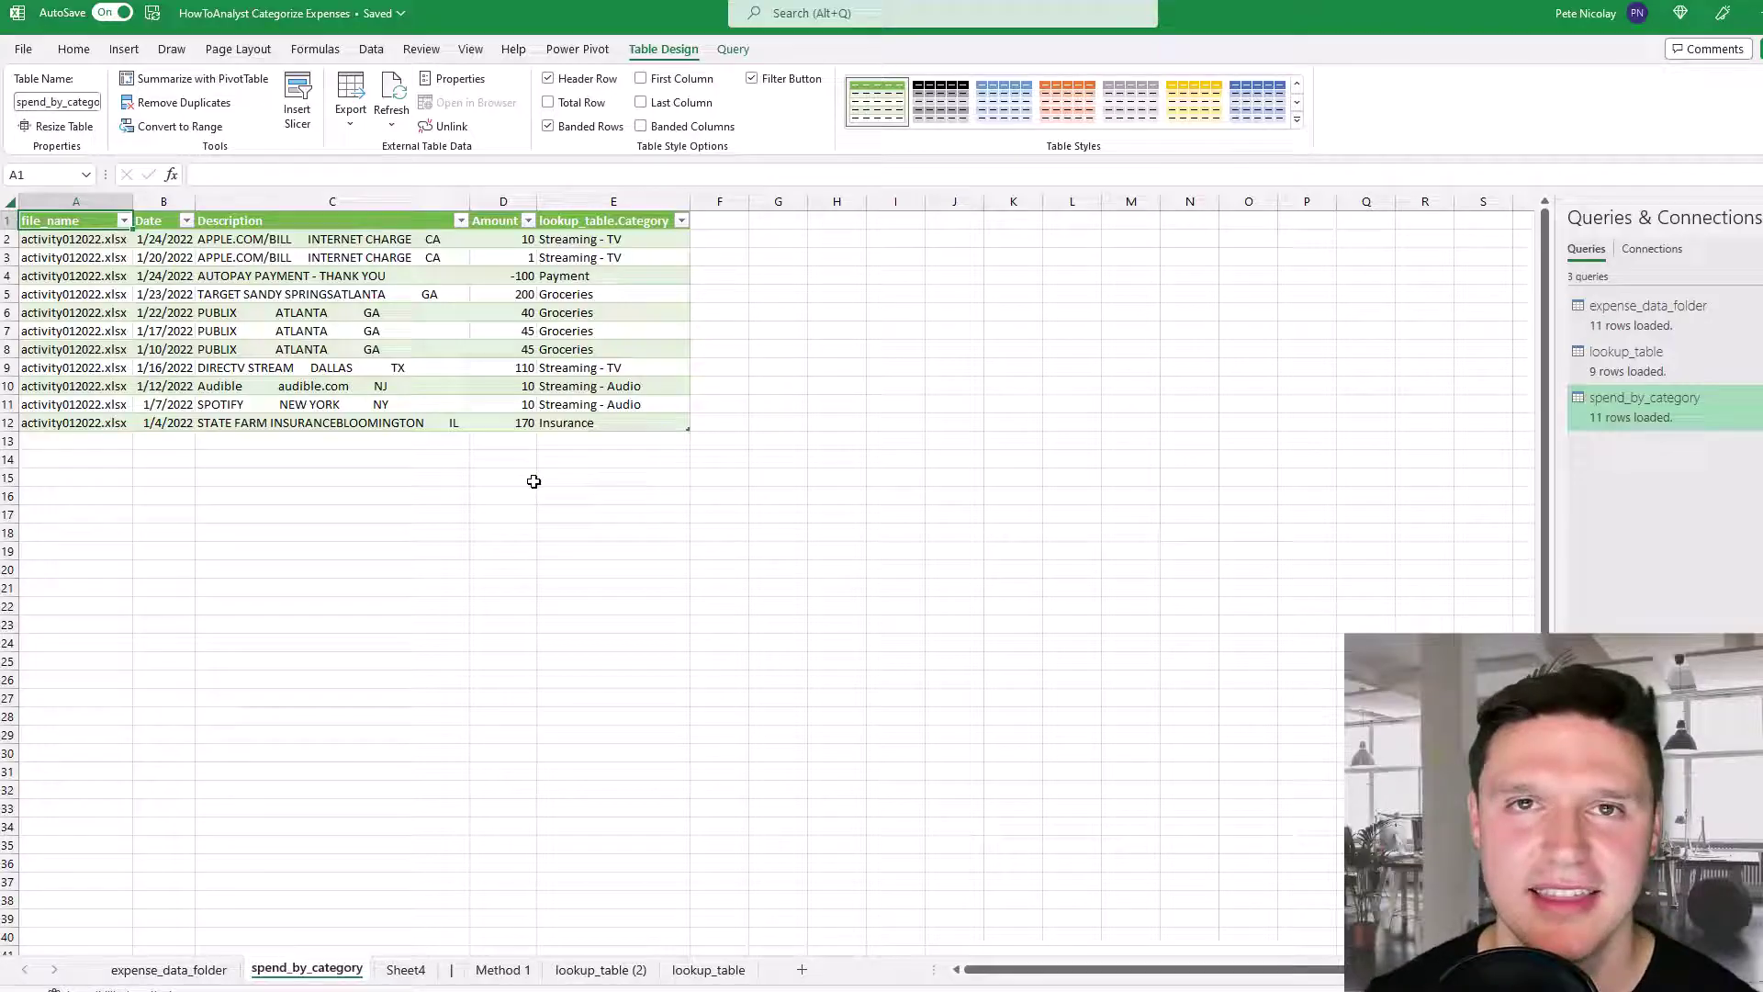
Step: Using two Explorer windows, drag activity022022 from AmEx_Working_02 into the AmEx_Working_01 folder
key("alt+Tab")
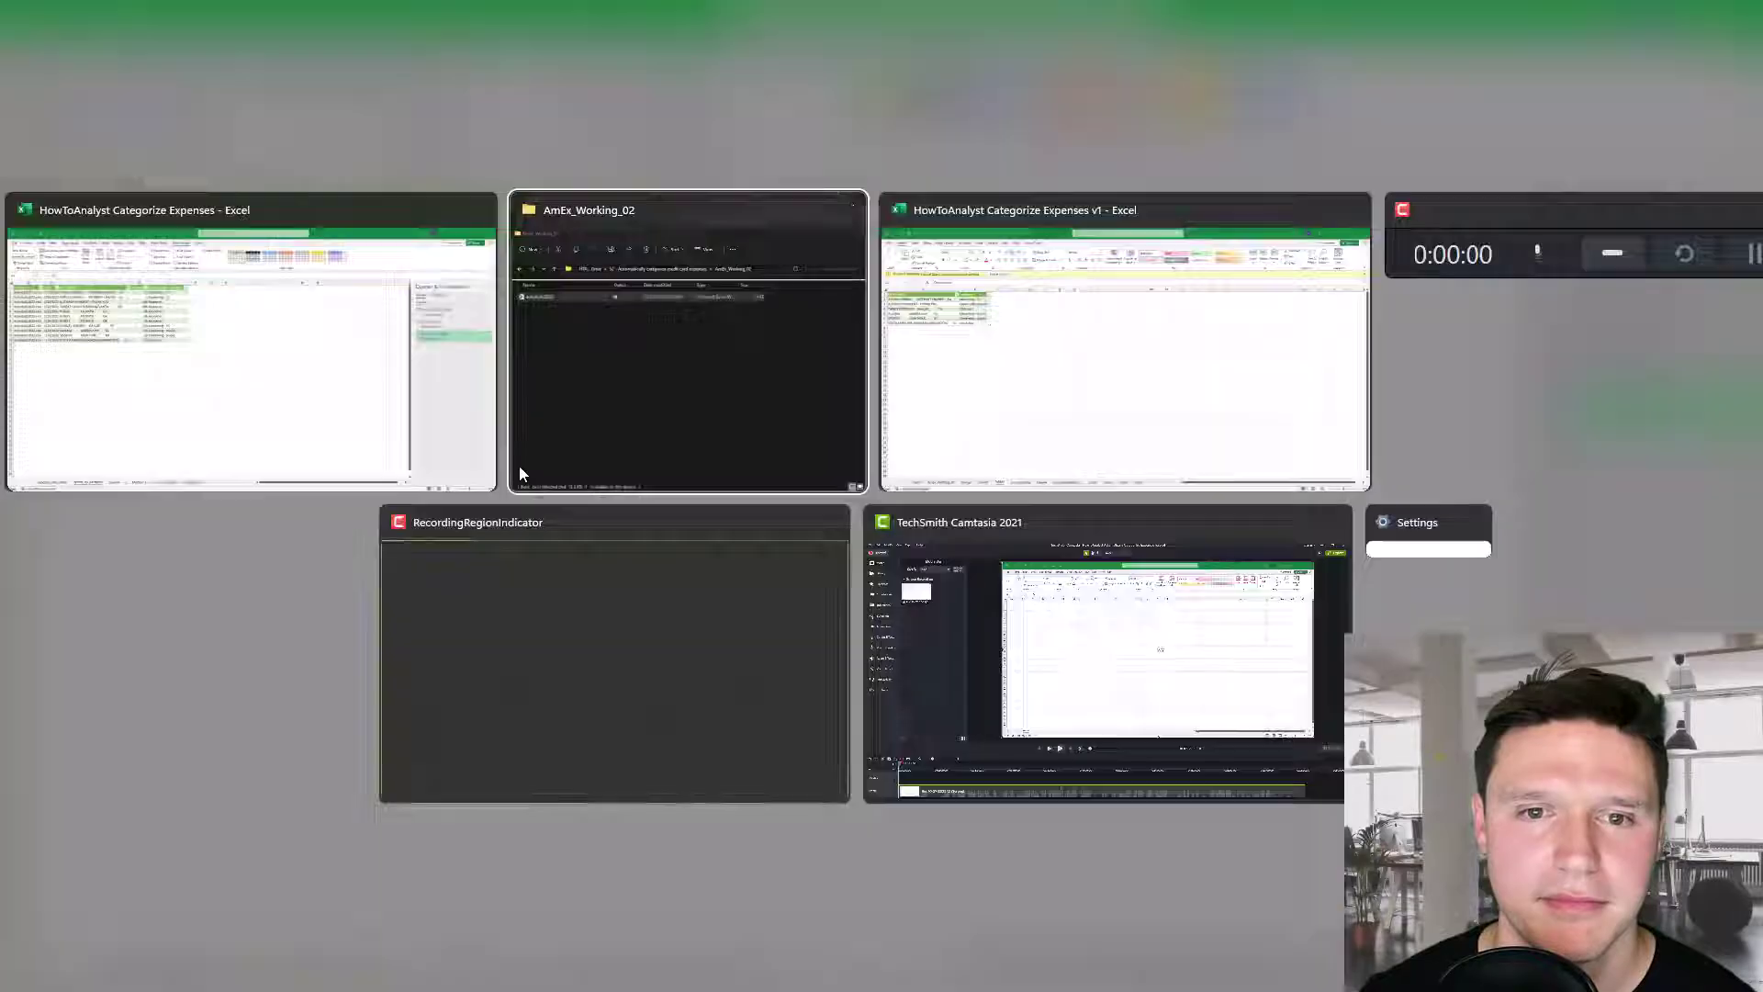
left_click(520, 465)
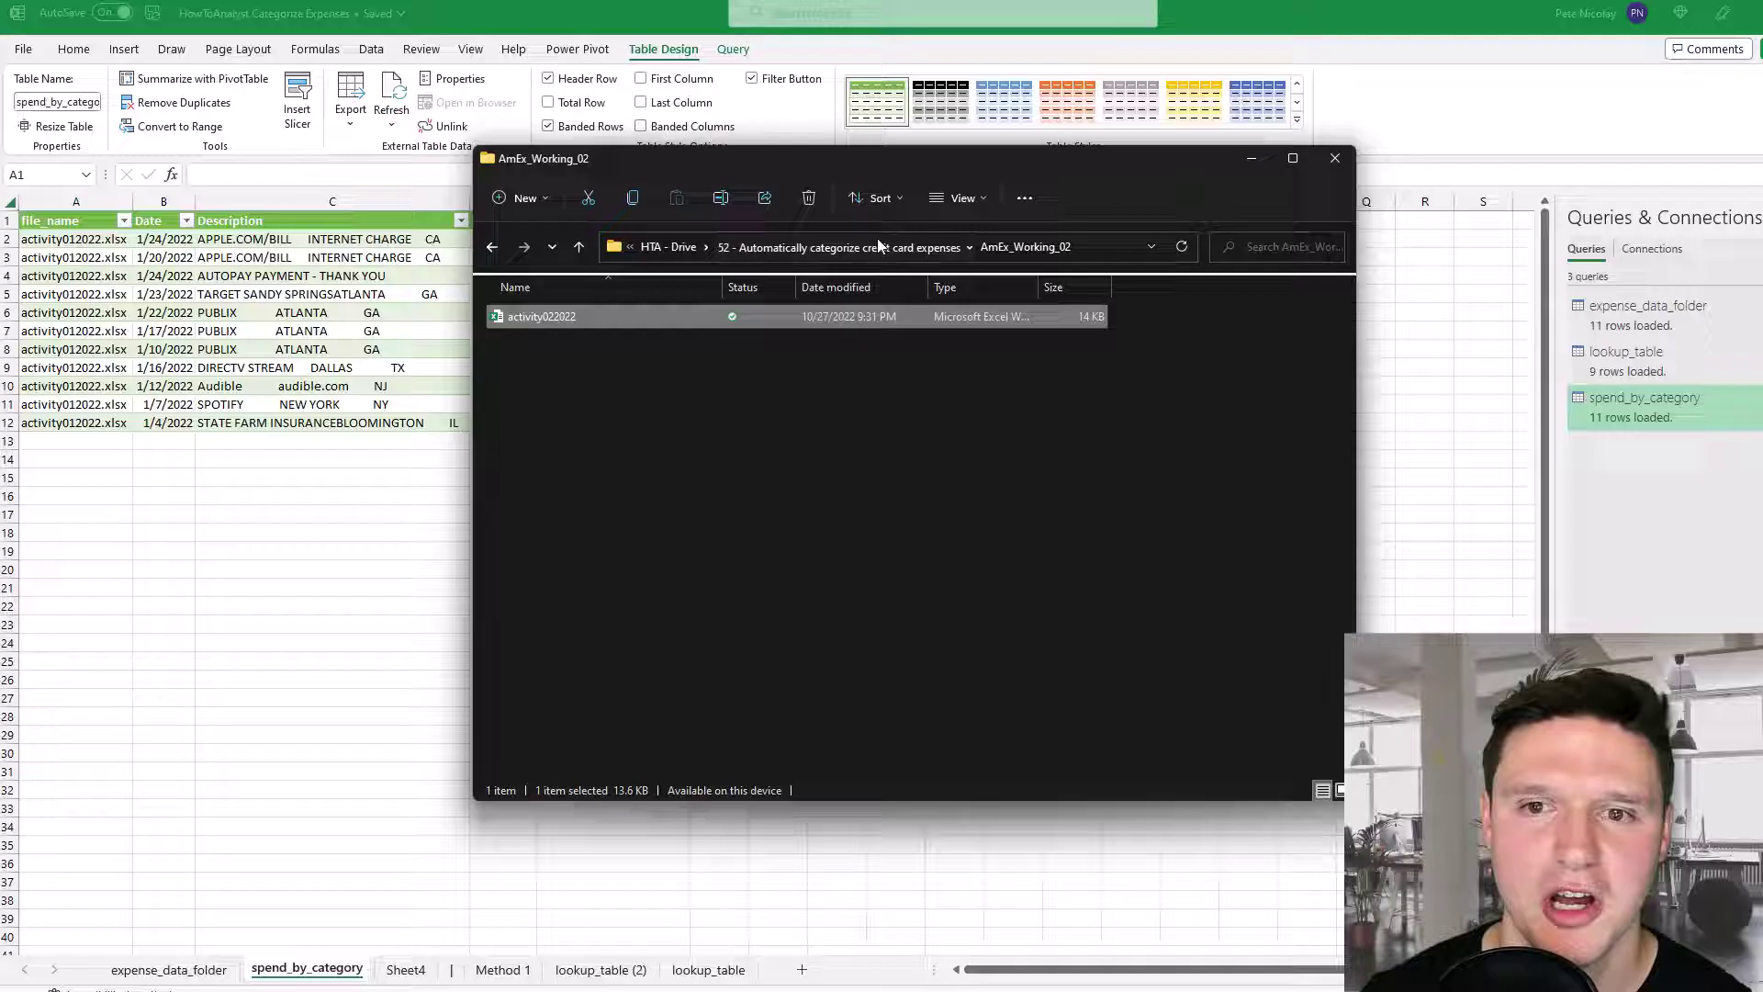
left_click(879, 246)
left_click(597, 320)
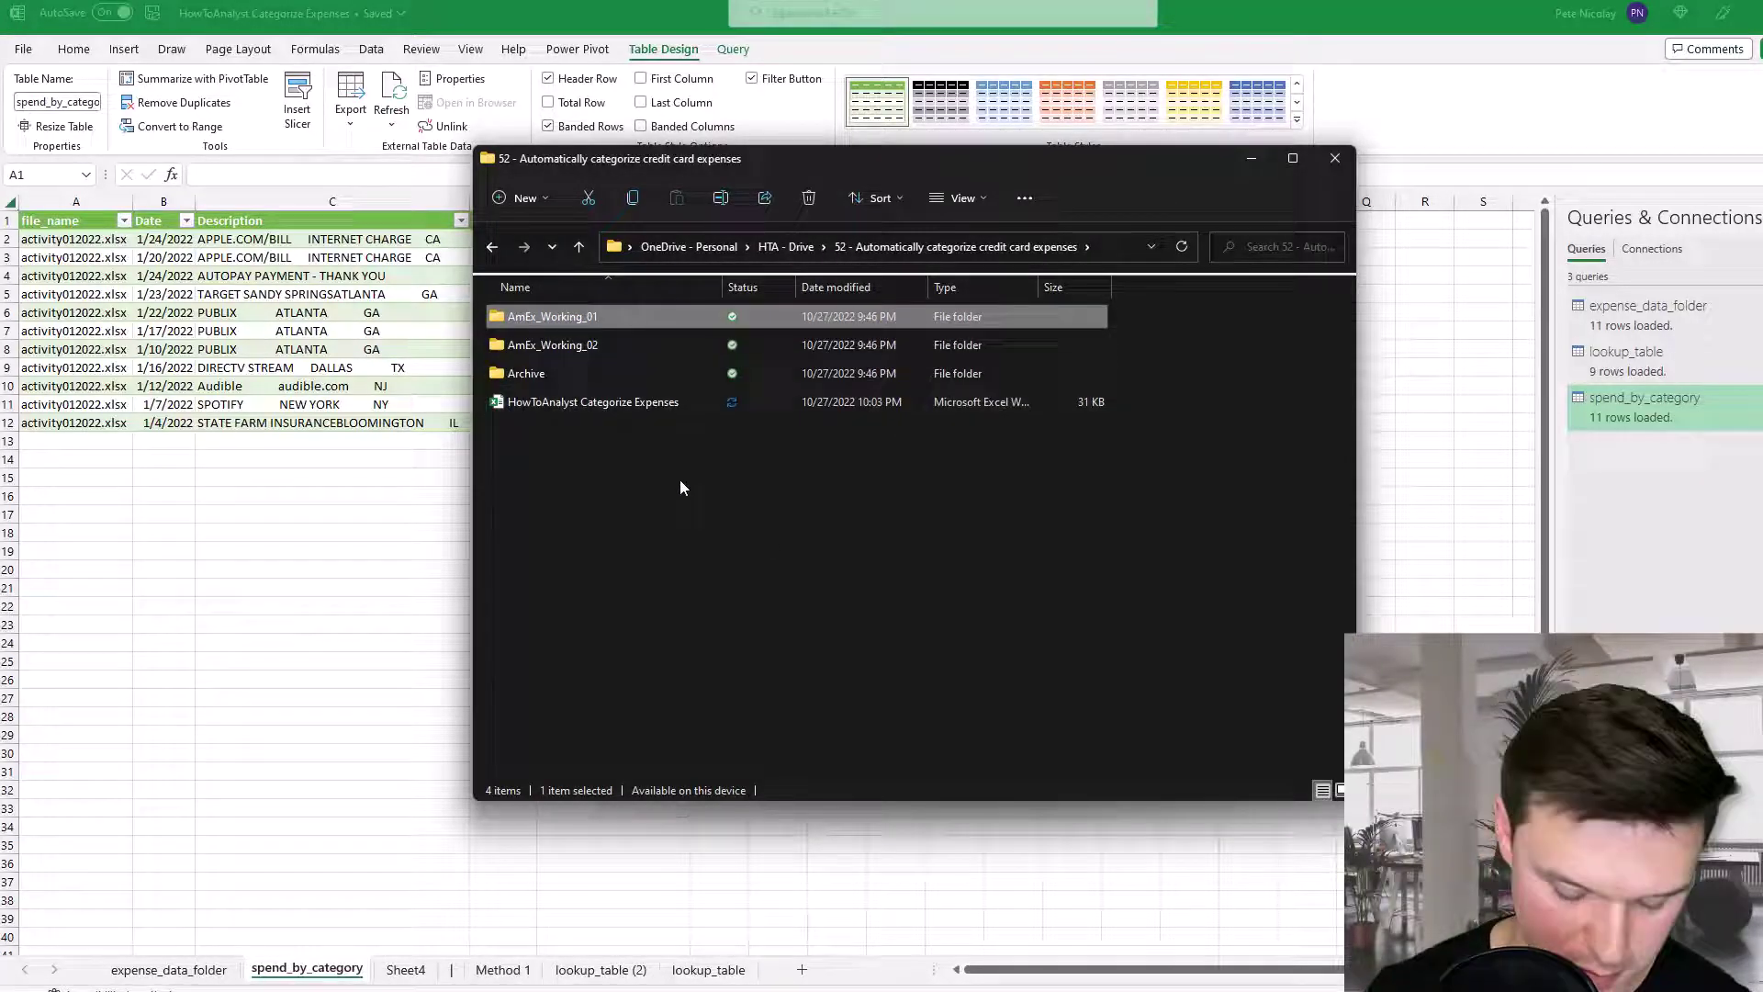
key("ctrl+n")
double_click(588, 316)
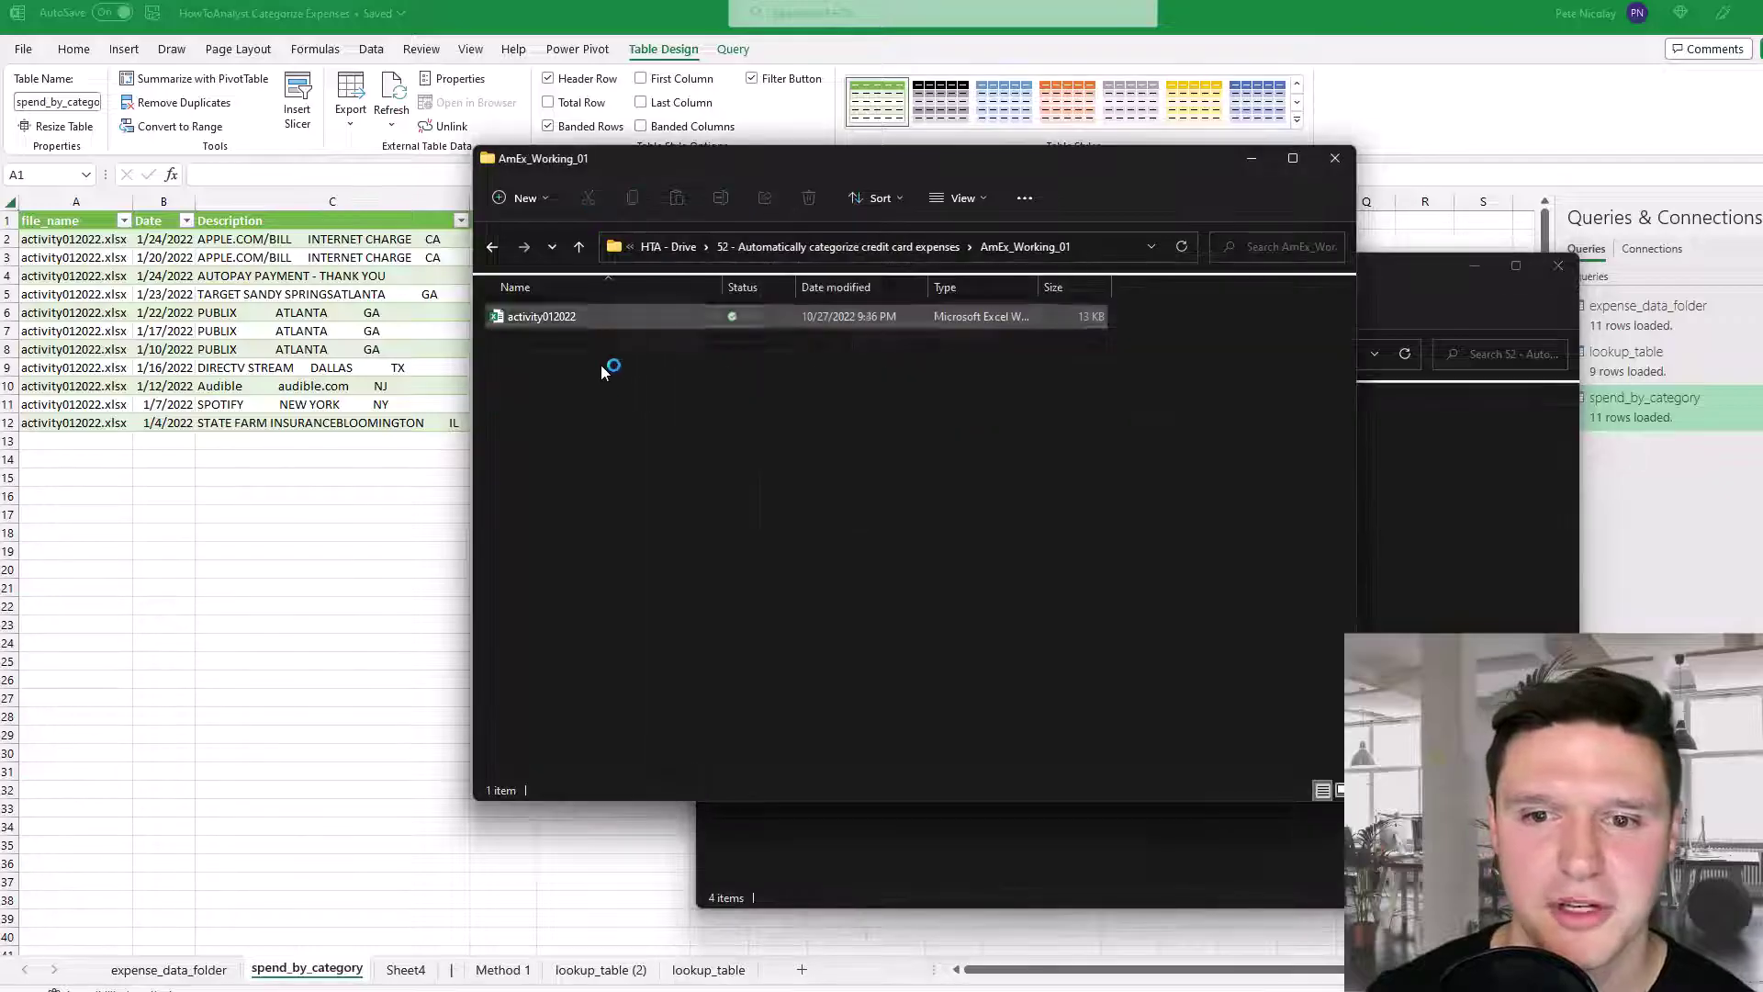
double_click(854, 446)
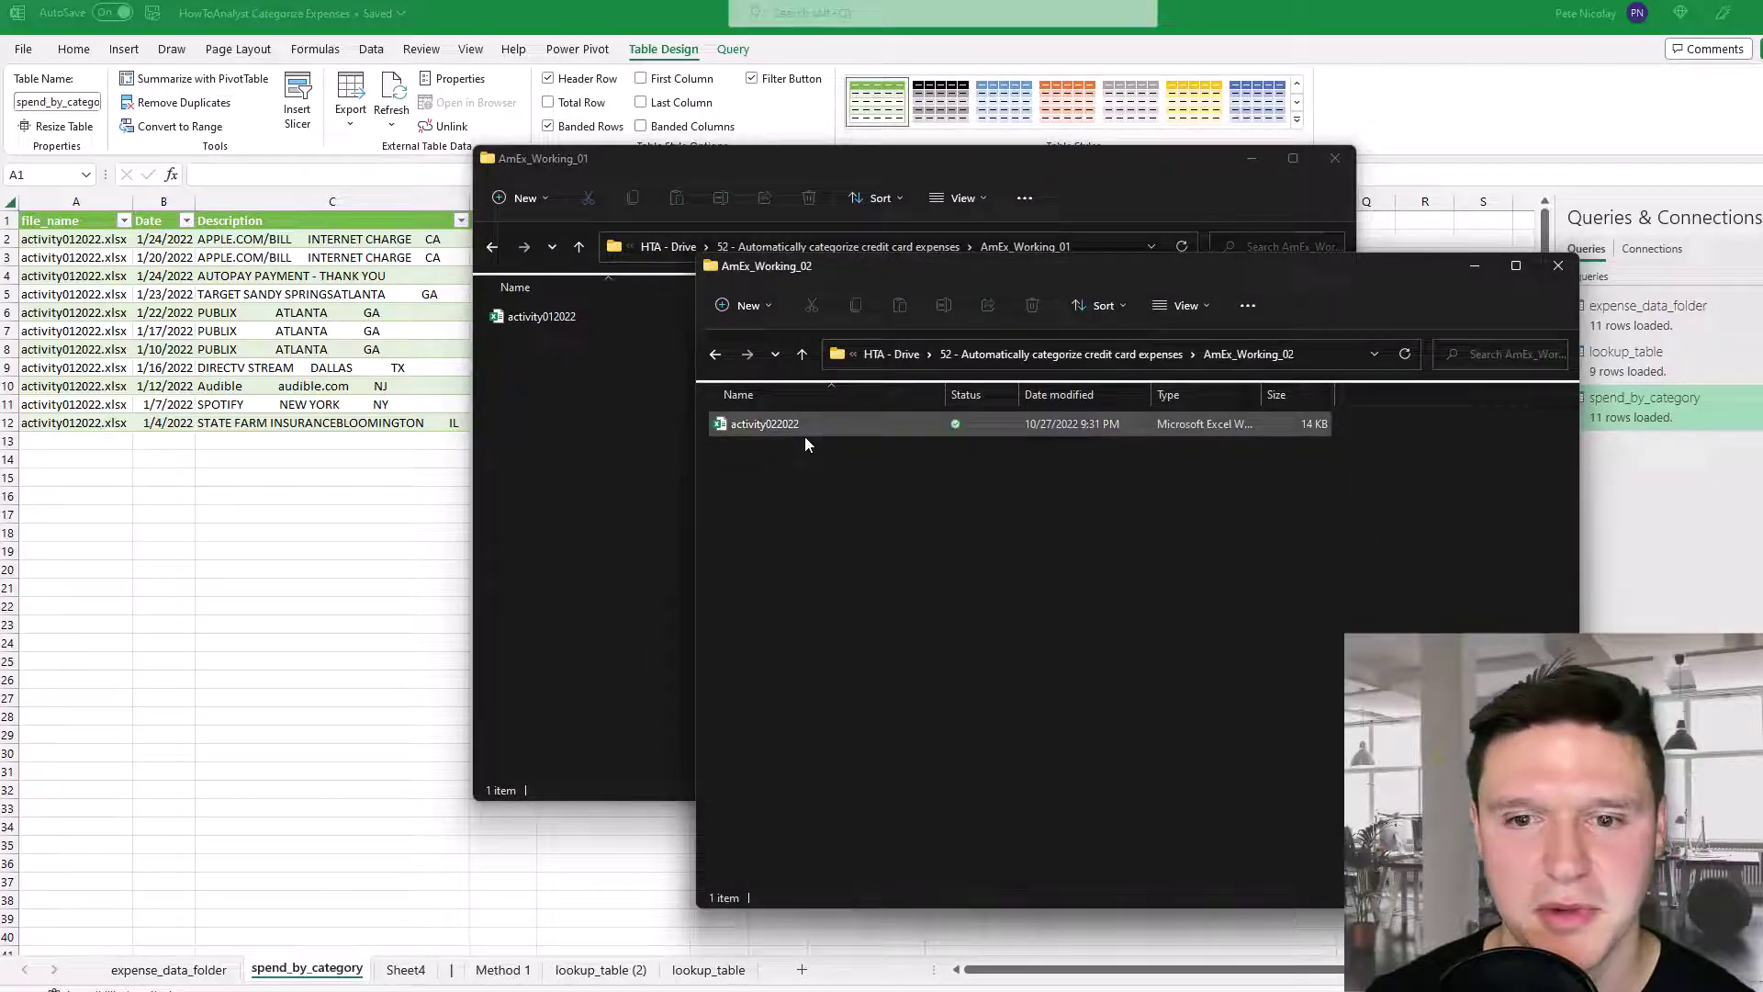
left_click(805, 433)
left_click_drag(813, 422, 602, 349)
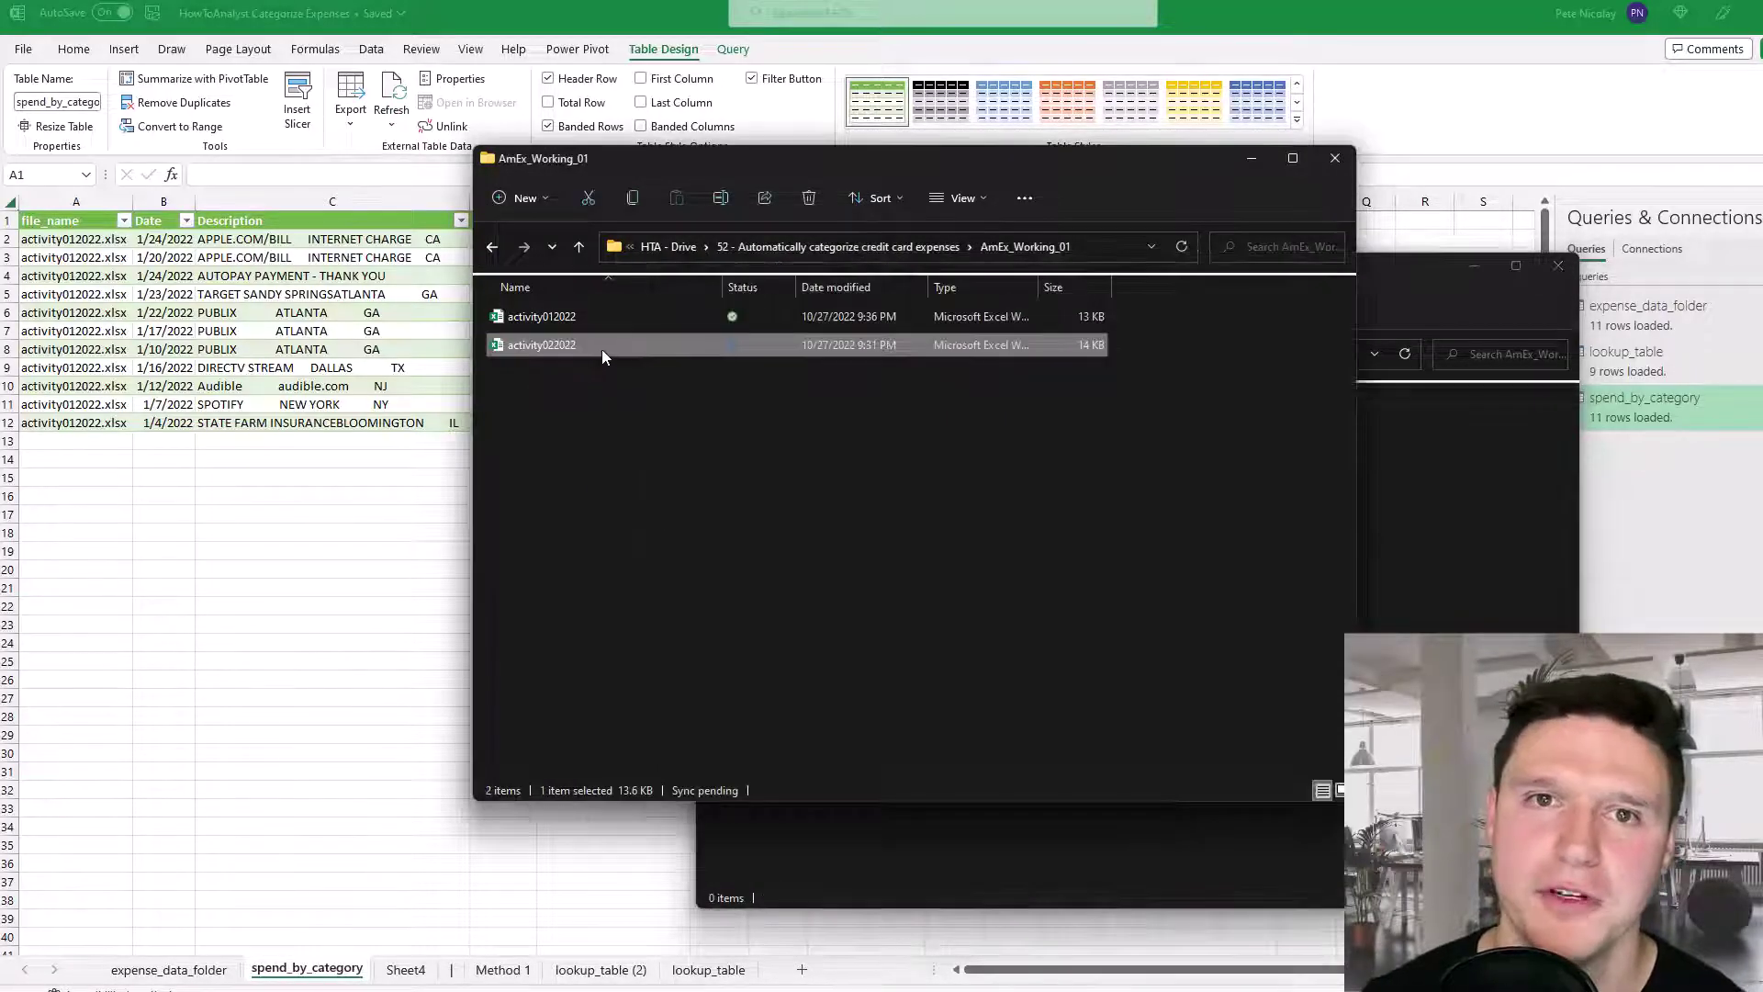
Step: Back in Excel, refresh the spend_by_category query to pull in February's transactions
left_click(365, 298)
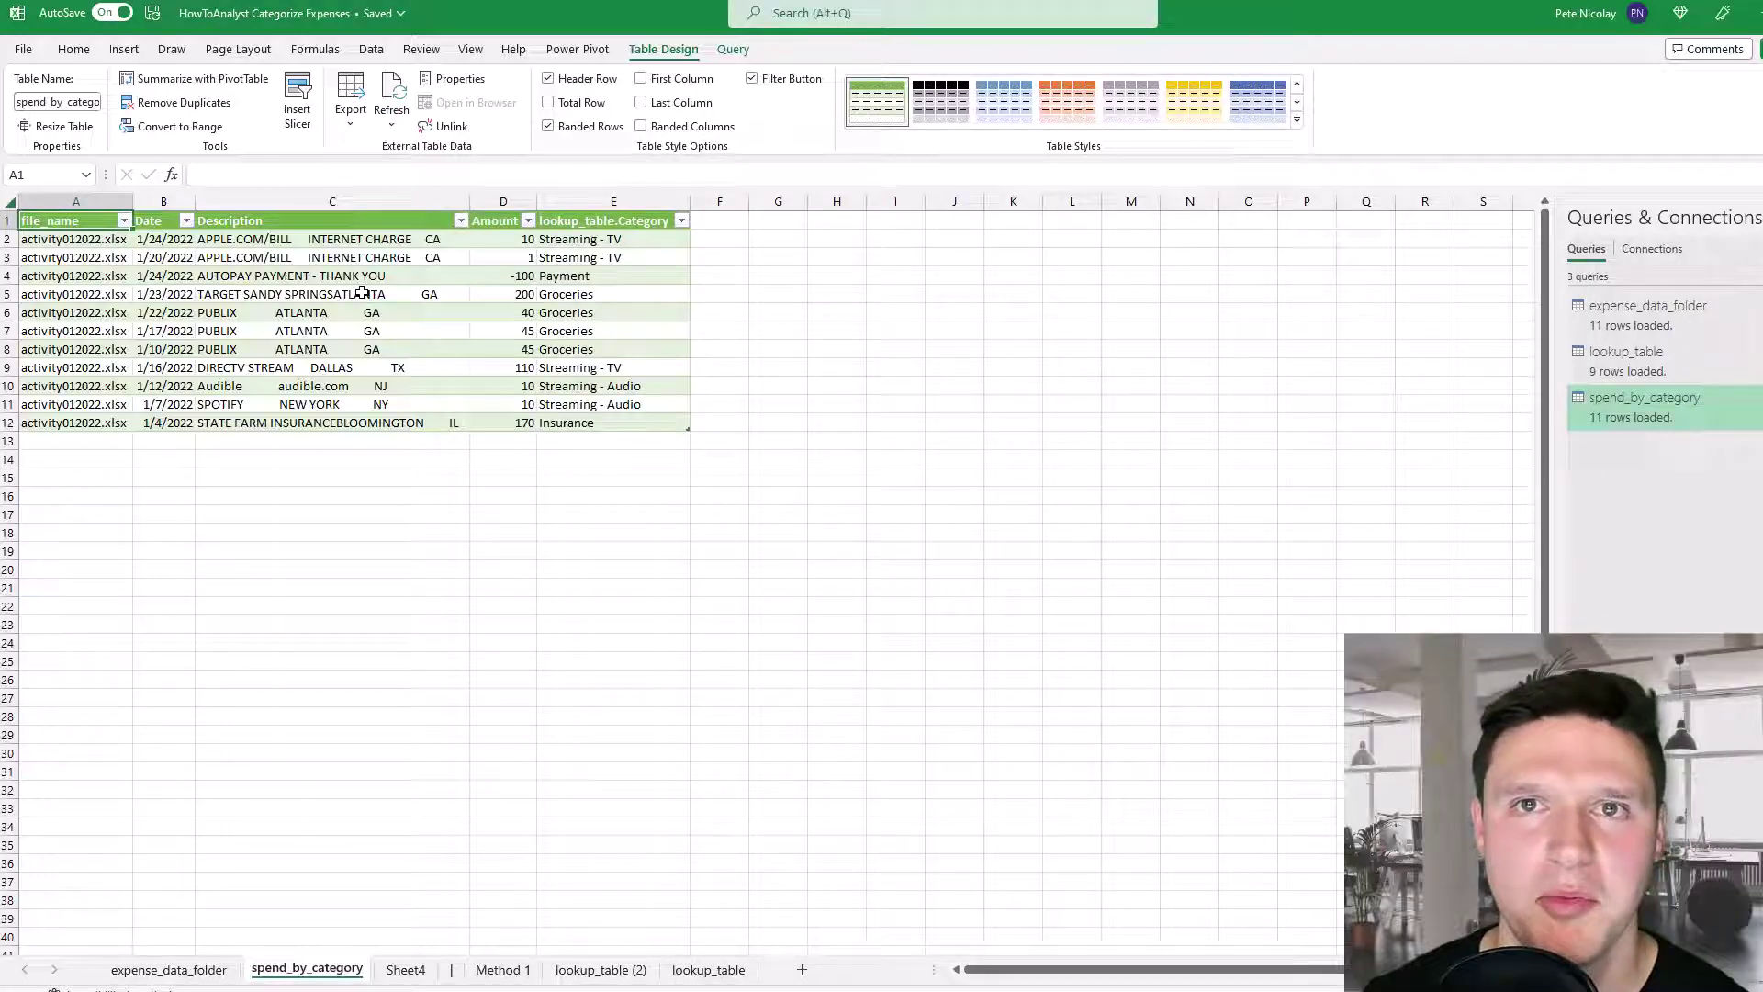
left_click(732, 50)
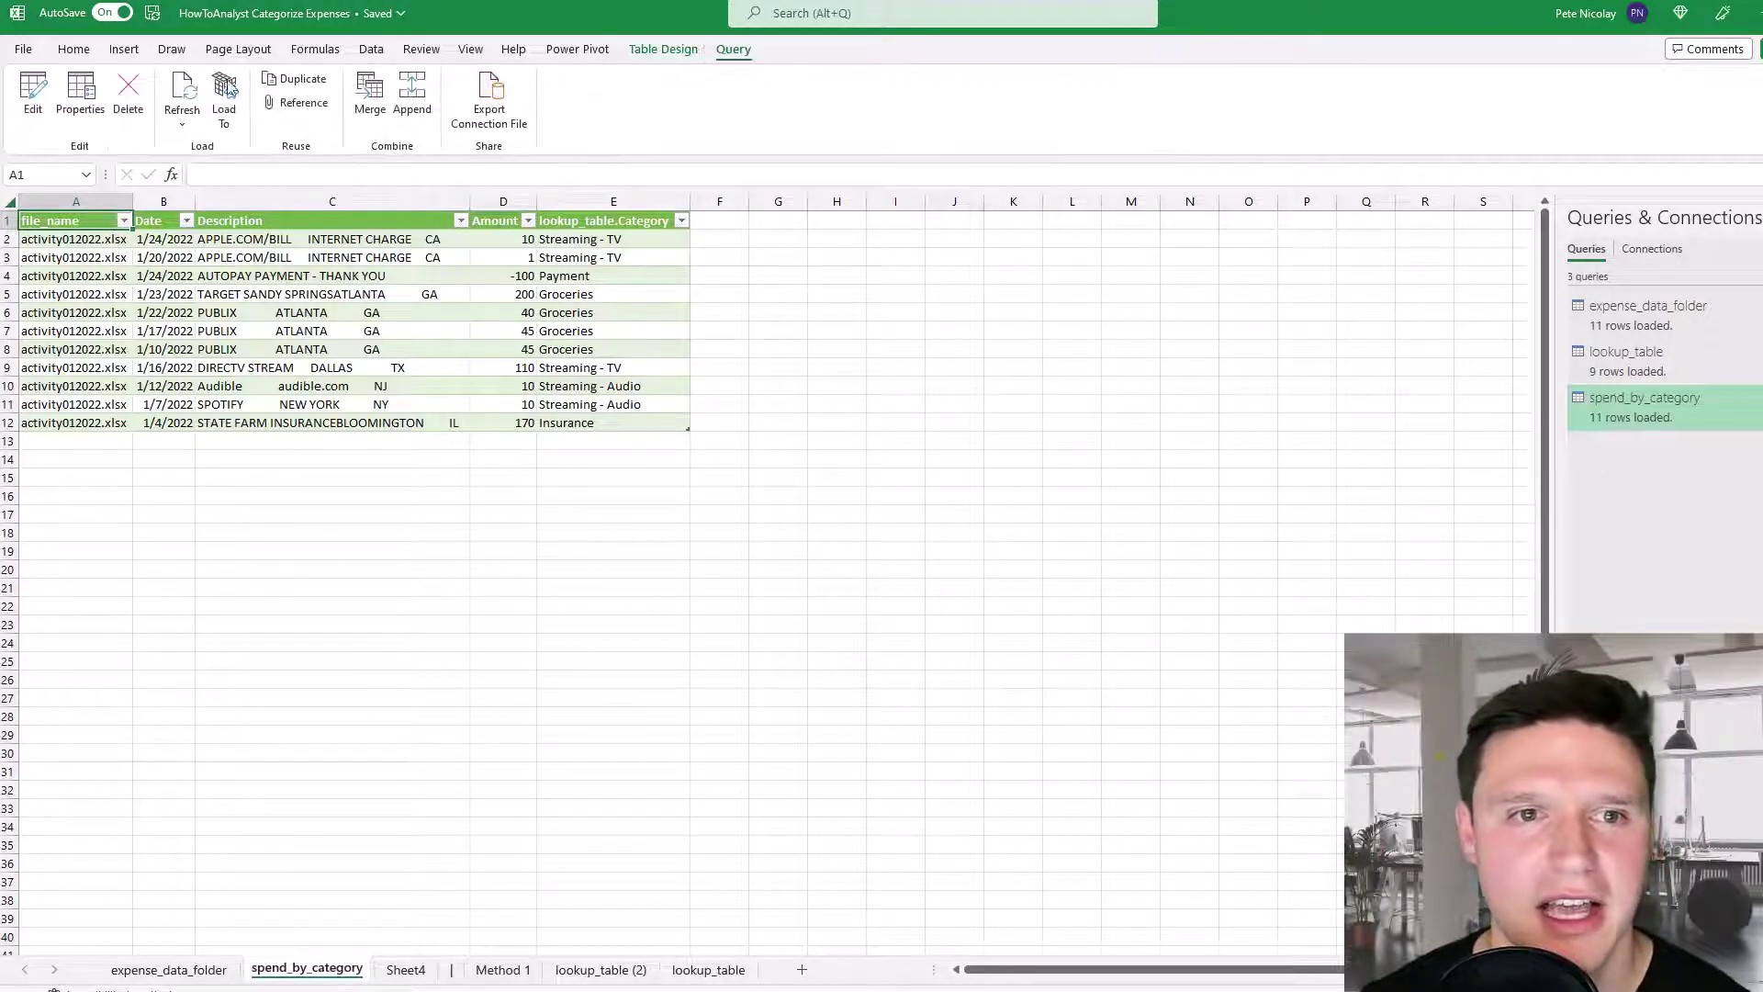
left_click(181, 88)
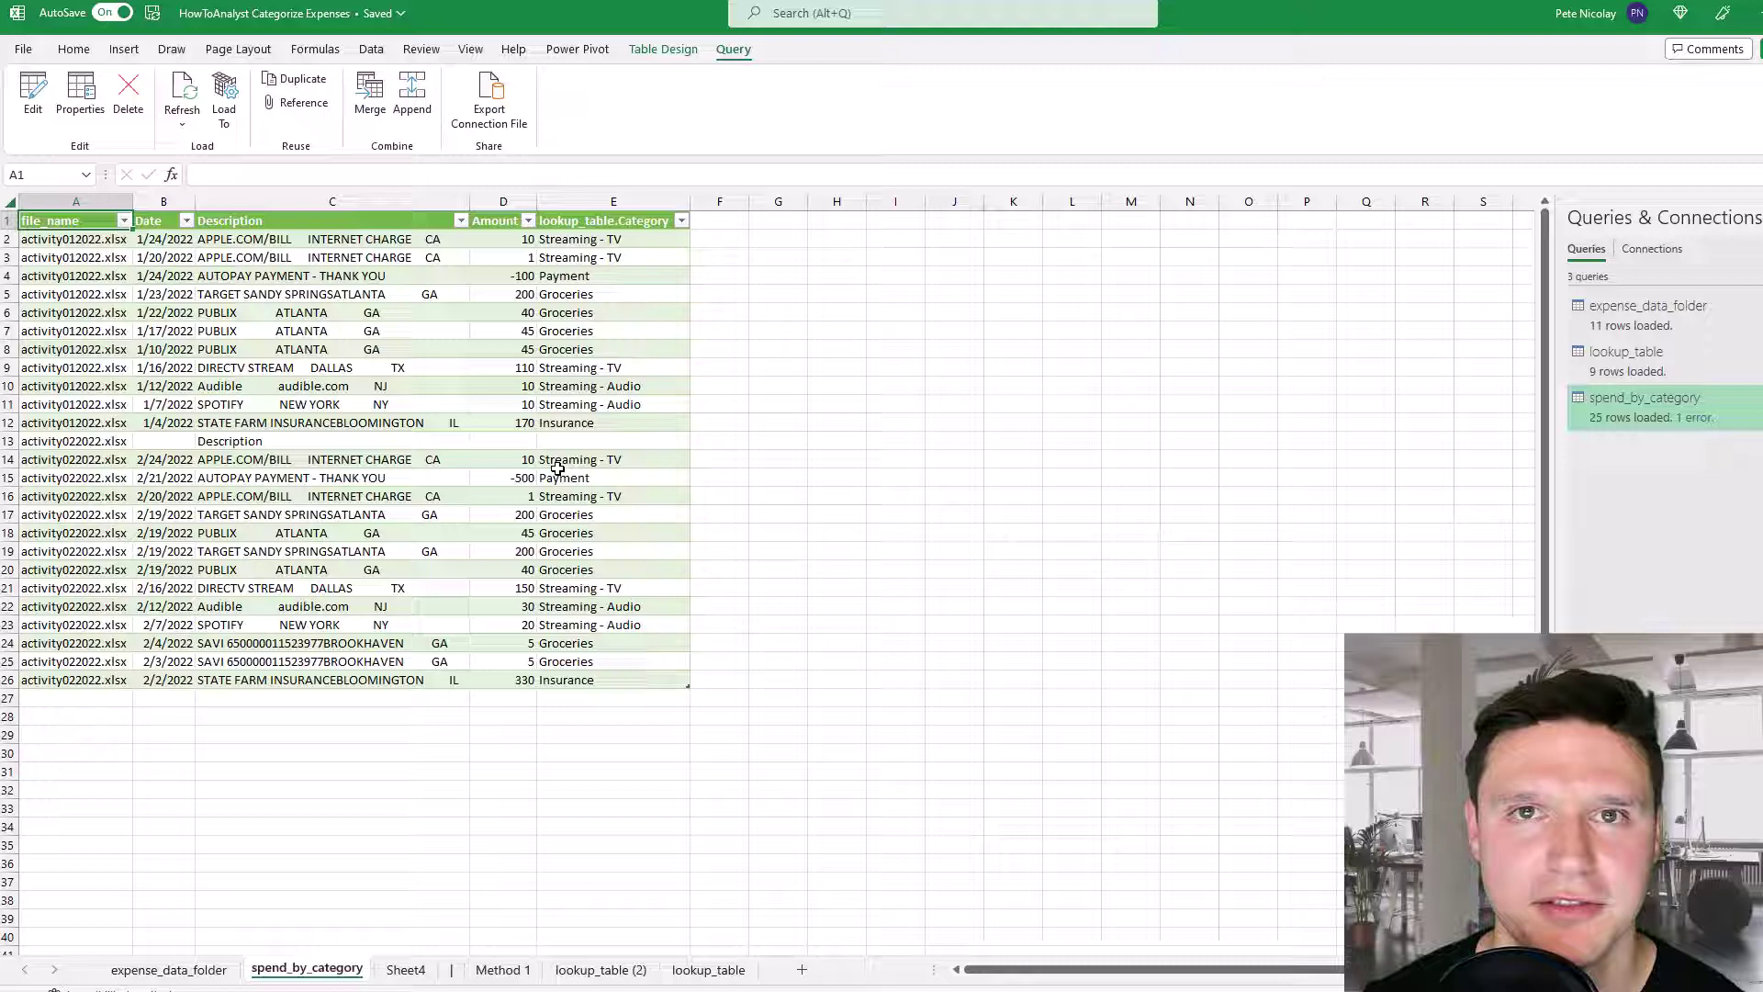